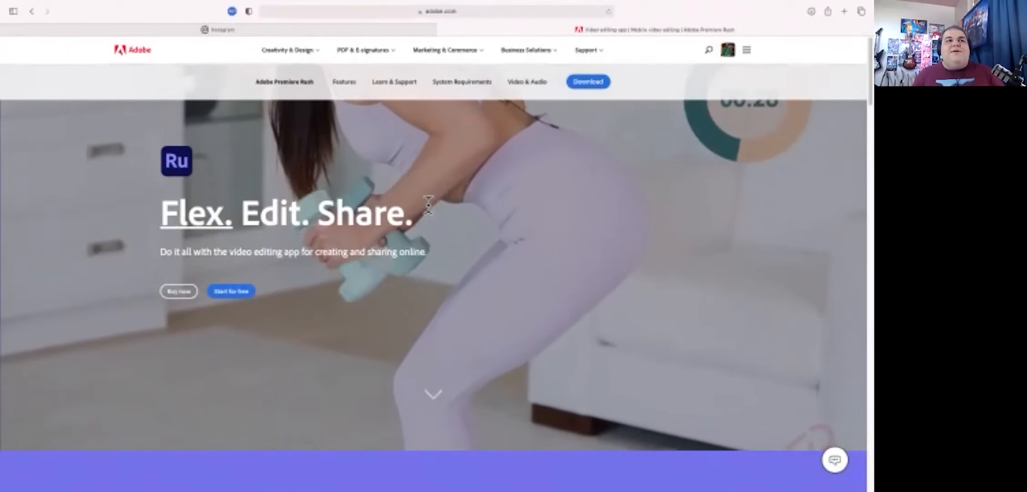
- Review the opening banner and the "Making videos? What a rush." introduction on the Adobe Premiere Rush page
{"action": "scroll", "coordinate": [500, 169], "scroll_direction": "down", "scroll_amount": 10}
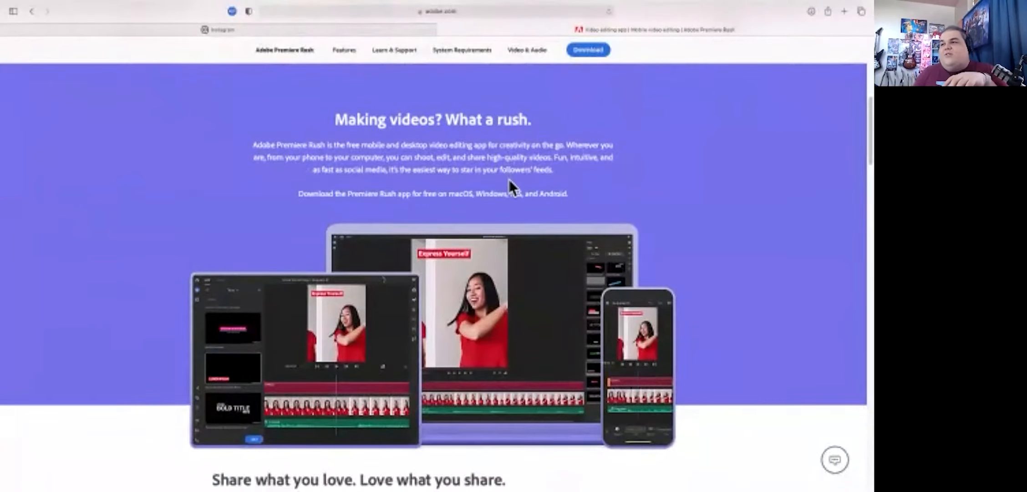
{"action": "scroll", "coordinate": [514, 187], "scroll_direction": "up", "scroll_amount": 2}
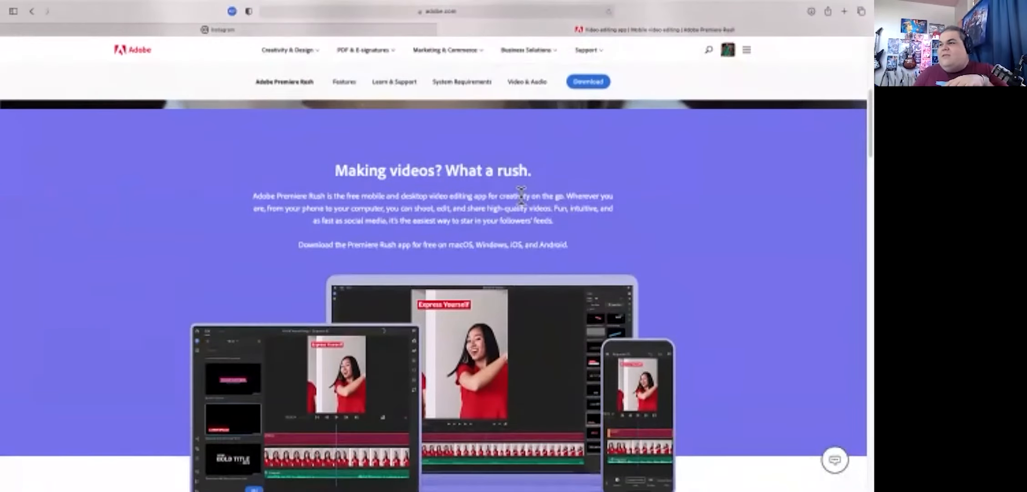
{"action": "scroll", "coordinate": [522, 197], "scroll_direction": "up", "scroll_amount": 5}
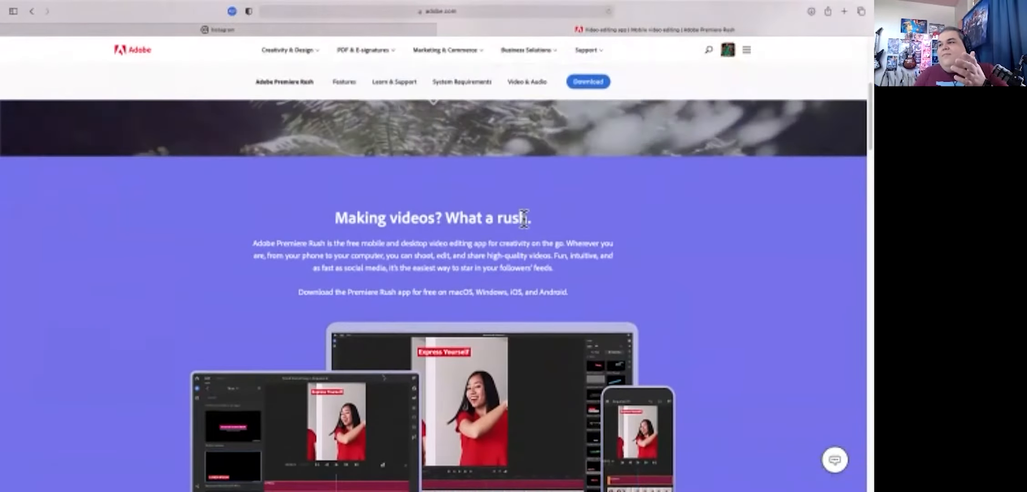
{"action": "scroll", "coordinate": [523, 232], "scroll_direction": "up", "scroll_amount": 4}
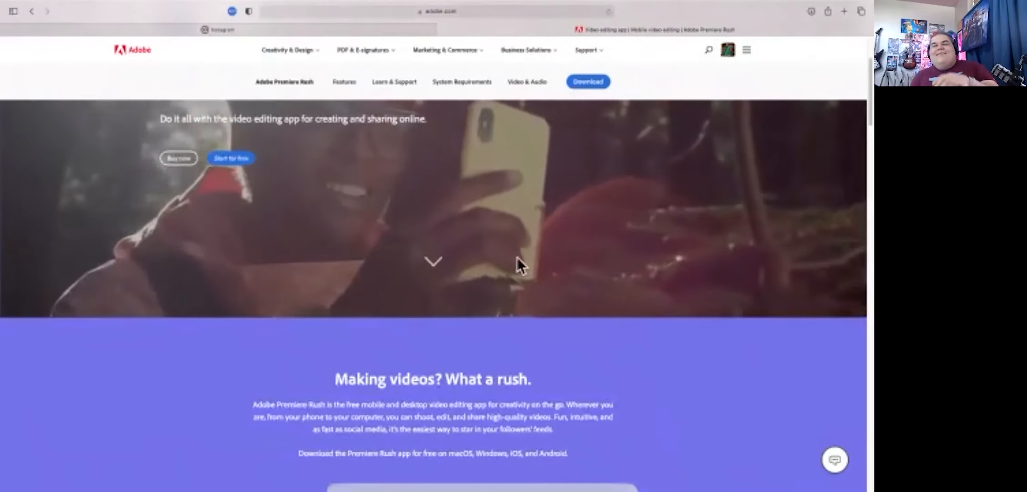
{"action": "scroll", "coordinate": [516, 257], "scroll_direction": "up", "scroll_amount": 6}
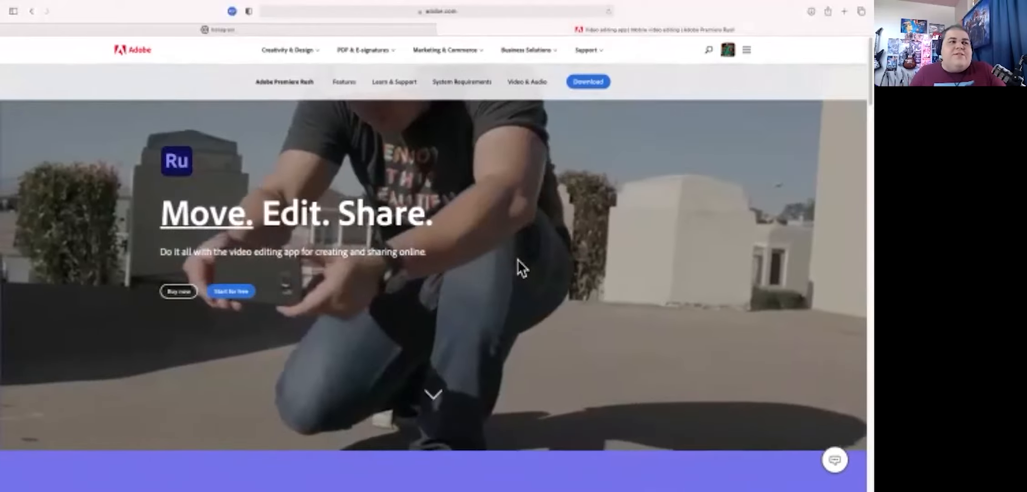
{"action": "scroll", "coordinate": [594, 317], "scroll_direction": "down", "scroll_amount": 9}
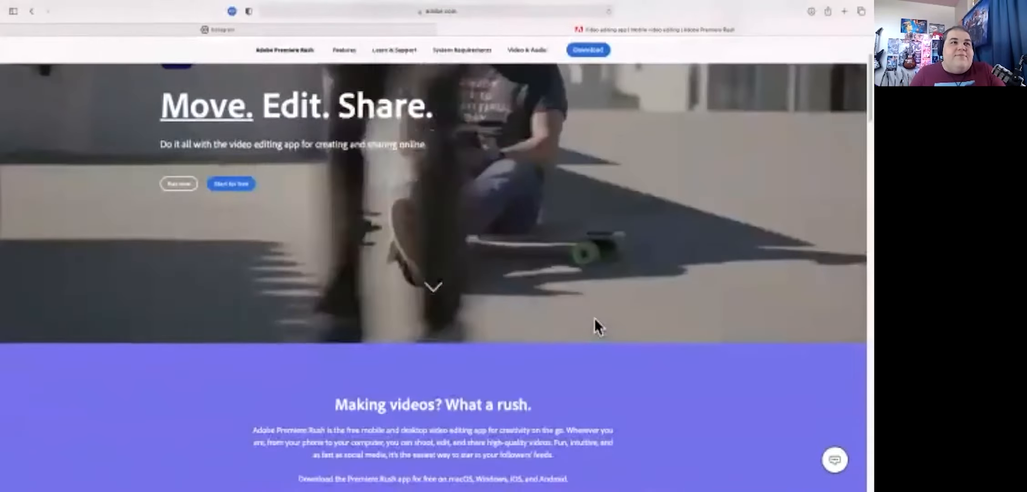
{"action": "scroll", "coordinate": [595, 318], "scroll_direction": "up", "scroll_amount": 9}
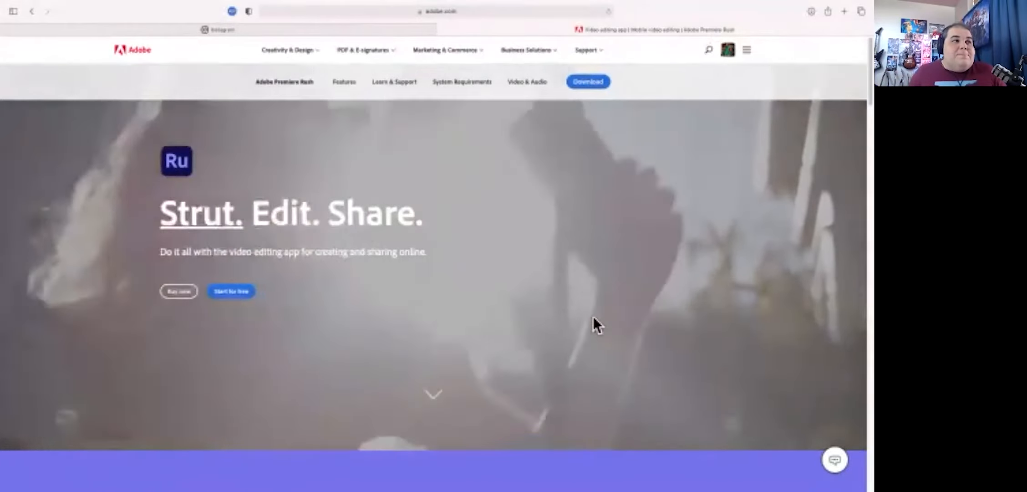
{"action": "scroll", "coordinate": [601, 357], "scroll_direction": "down", "scroll_amount": 6}
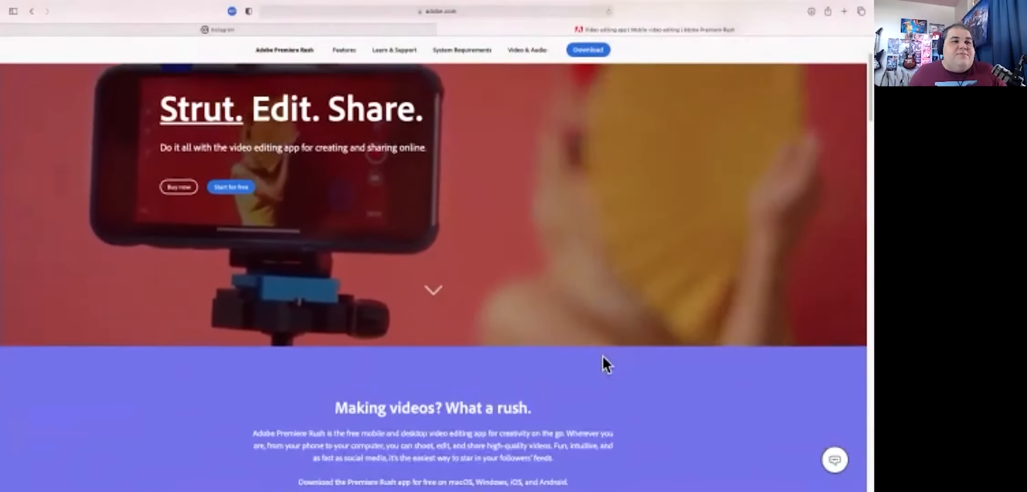
{"action": "scroll", "coordinate": [605, 362], "scroll_direction": "down", "scroll_amount": 3}
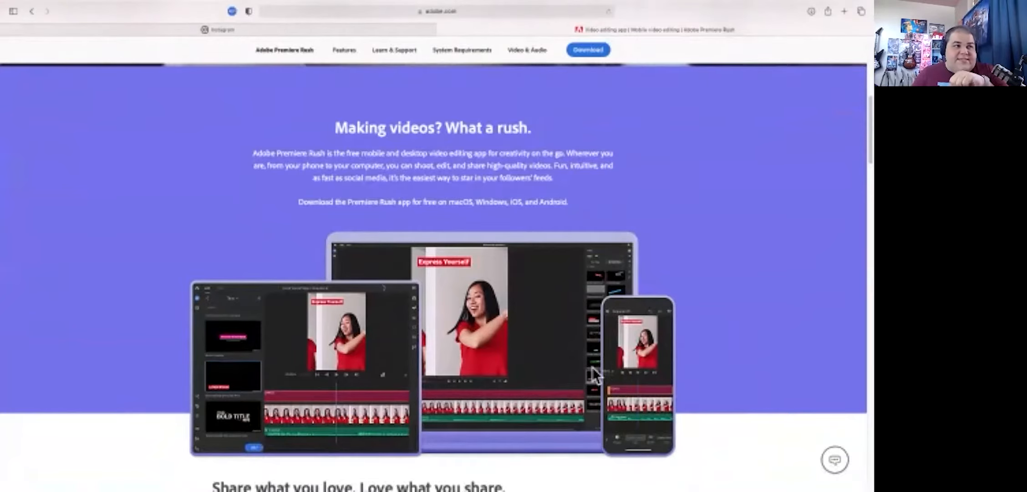
{"action": "scroll", "coordinate": [592, 366], "scroll_direction": "down", "scroll_amount": 2}
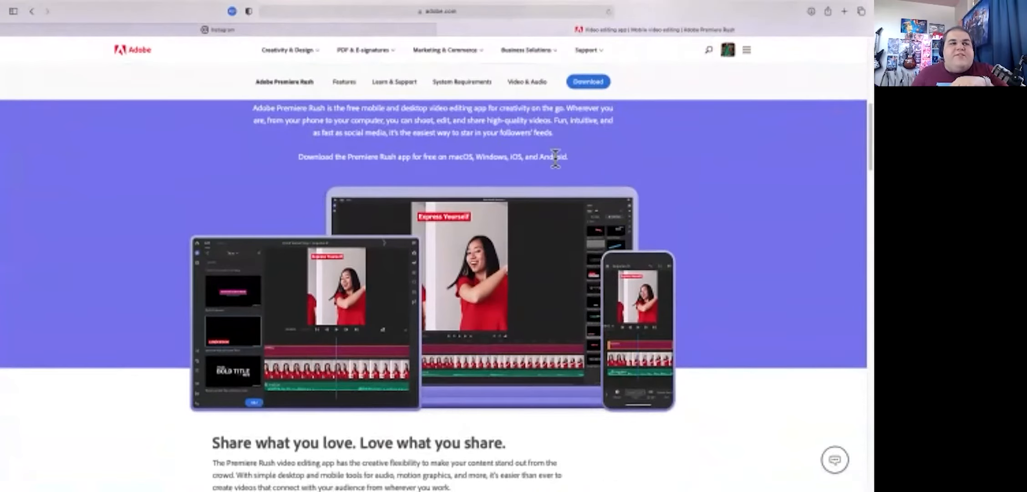
{"action": "scroll", "coordinate": [549, 239], "scroll_direction": "down", "scroll_amount": 2}
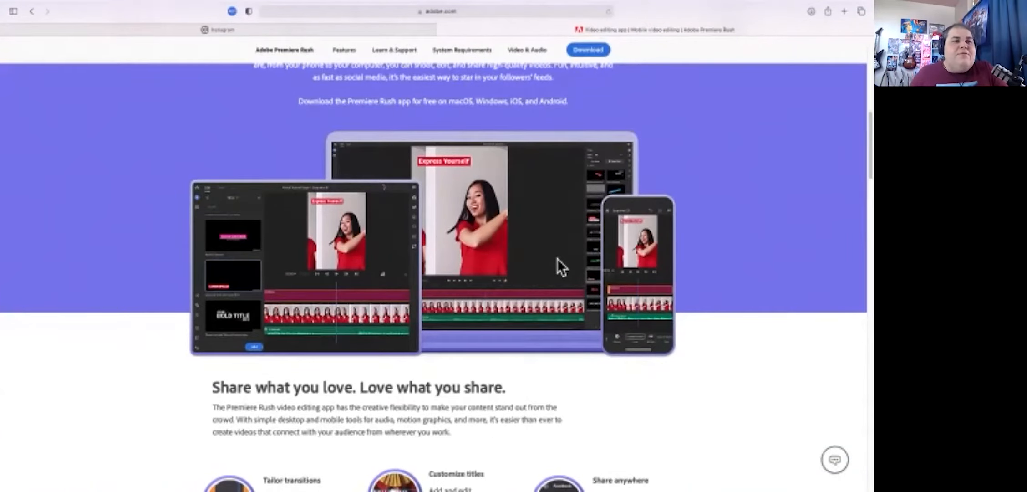
{"action": "scroll", "coordinate": [557, 258], "scroll_direction": "up", "scroll_amount": 4}
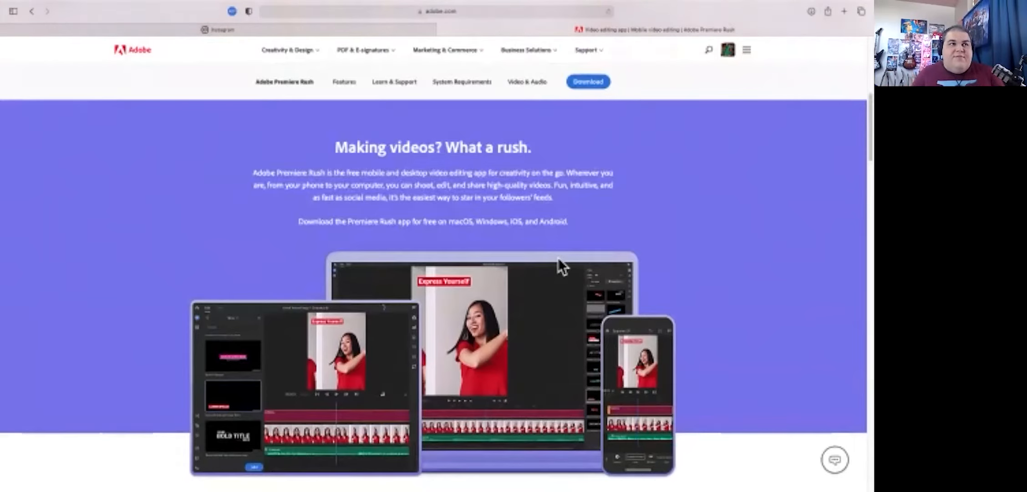
- Look through the Premiere Rush page's feature overview, plan options, #MadeWithRush gallery and learning sections
{"action": "scroll", "coordinate": [558, 259], "scroll_direction": "down", "scroll_amount": 10}
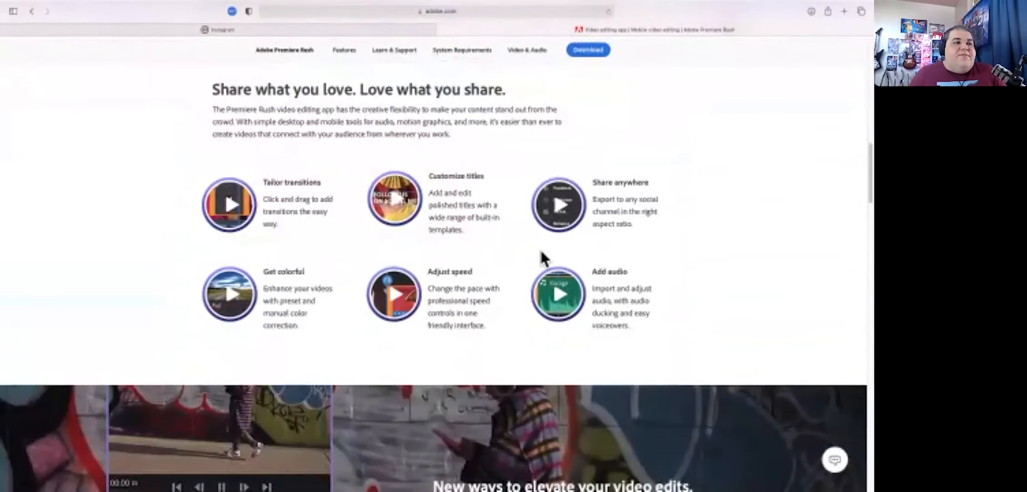
{"action": "scroll", "coordinate": [500, 233], "scroll_direction": "down", "scroll_amount": 5}
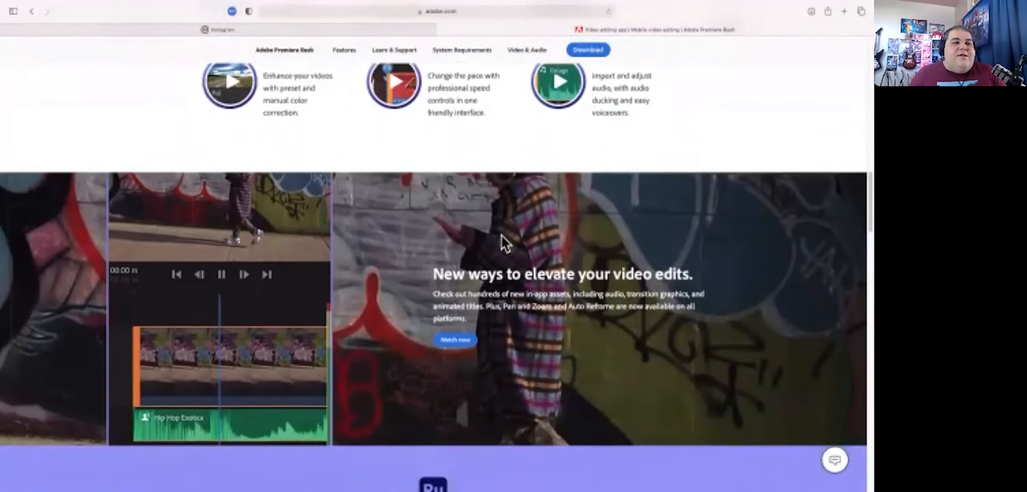
{"action": "scroll", "coordinate": [502, 234], "scroll_direction": "down", "scroll_amount": 1}
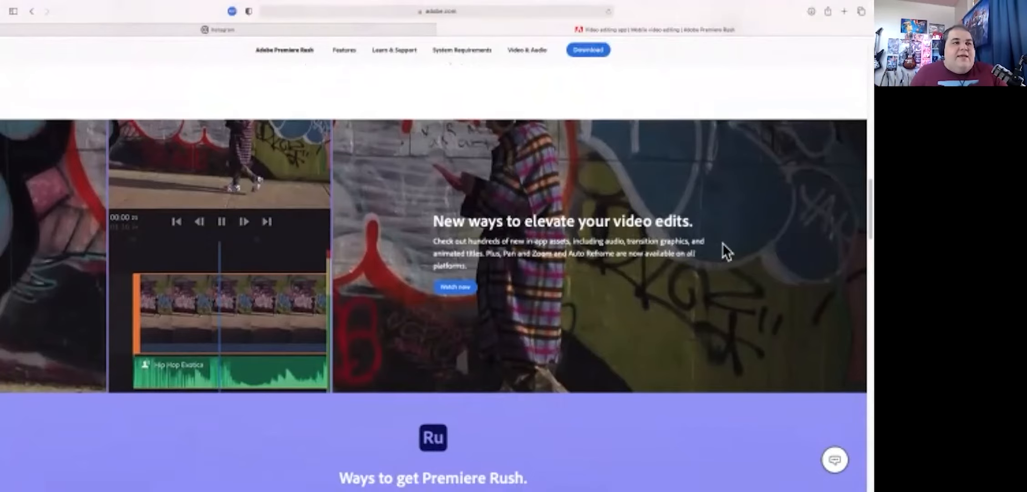
{"action": "scroll", "coordinate": [719, 249], "scroll_direction": "down", "scroll_amount": 10}
{"action": "scroll", "coordinate": [722, 243], "scroll_direction": "down", "scroll_amount": 6}
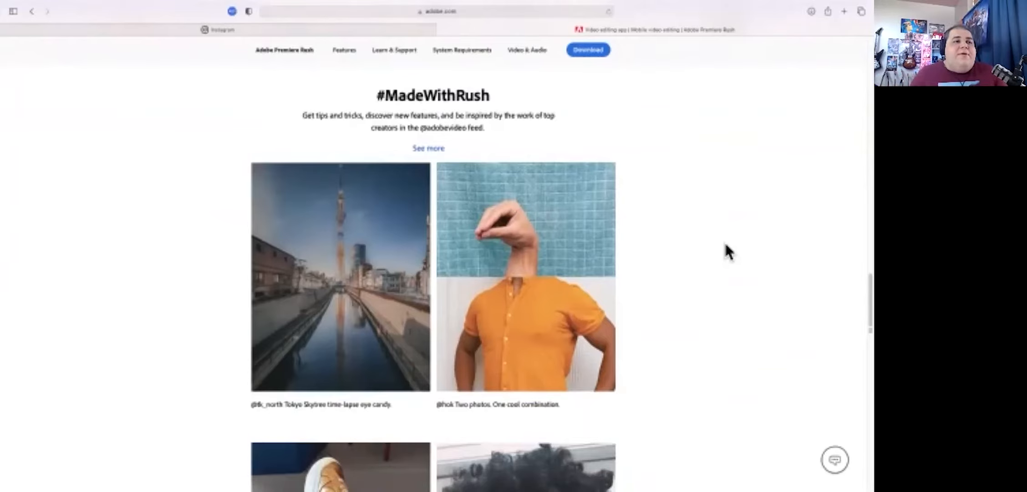
{"action": "scroll", "coordinate": [718, 247], "scroll_direction": "down", "scroll_amount": 12}
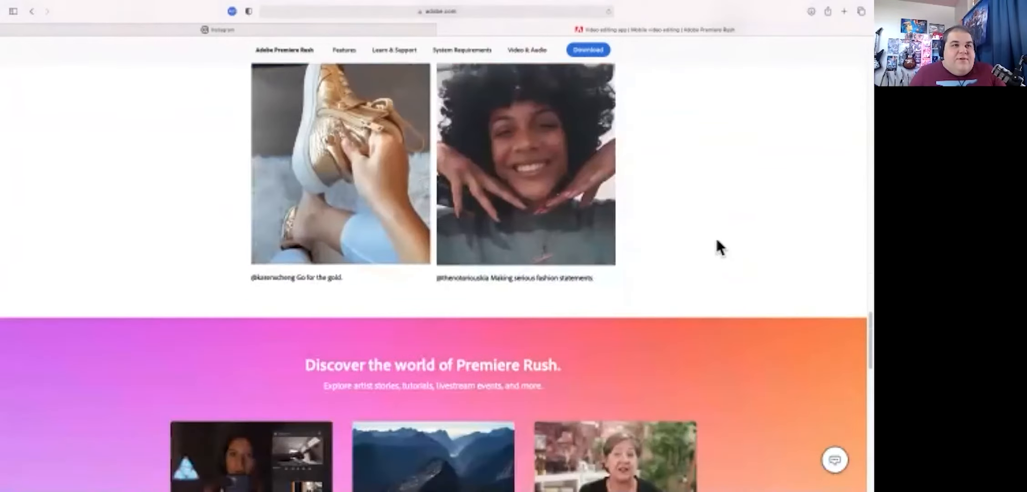
{"action": "scroll", "coordinate": [716, 241], "scroll_direction": "down", "scroll_amount": 6}
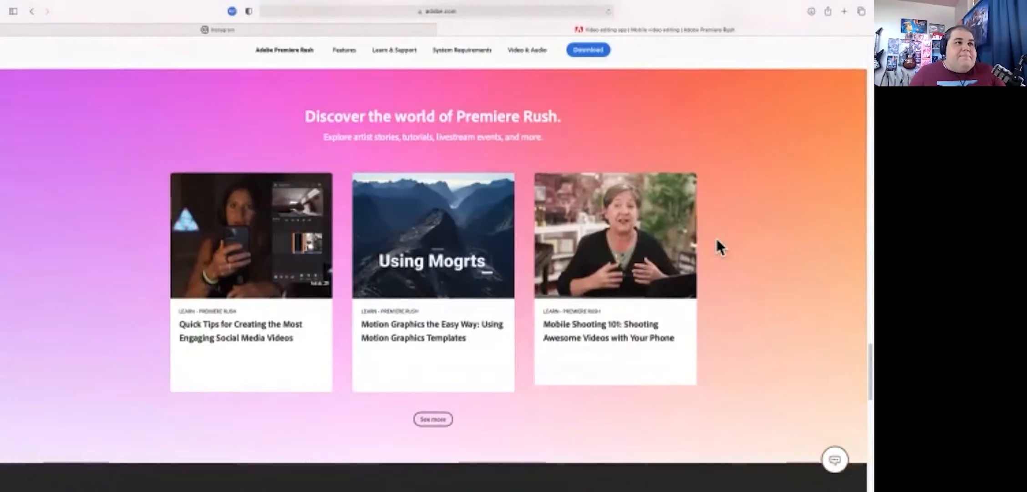
{"action": "scroll", "coordinate": [717, 242], "scroll_direction": "down", "scroll_amount": 5}
{"action": "scroll", "coordinate": [717, 242], "scroll_direction": "up", "scroll_amount": 10}
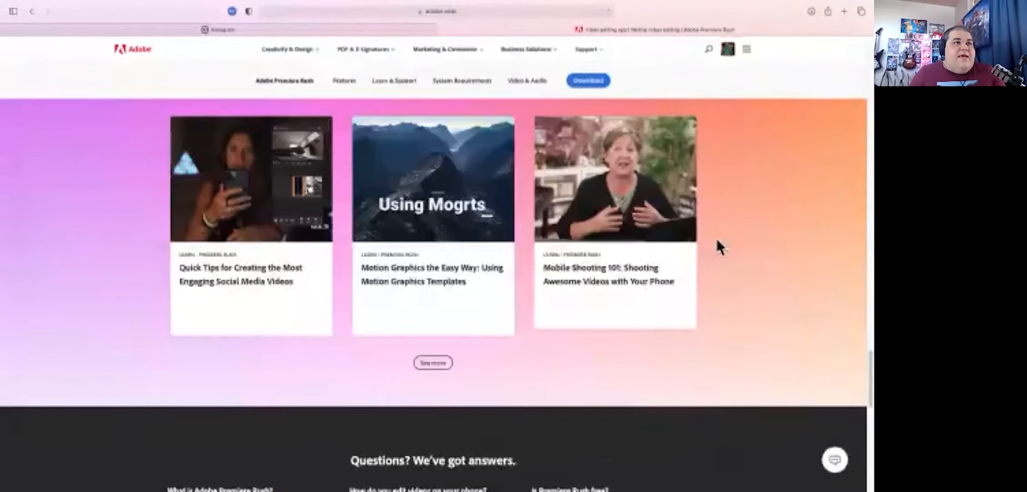
{"action": "scroll", "coordinate": [719, 247], "scroll_direction": "up", "scroll_amount": 10}
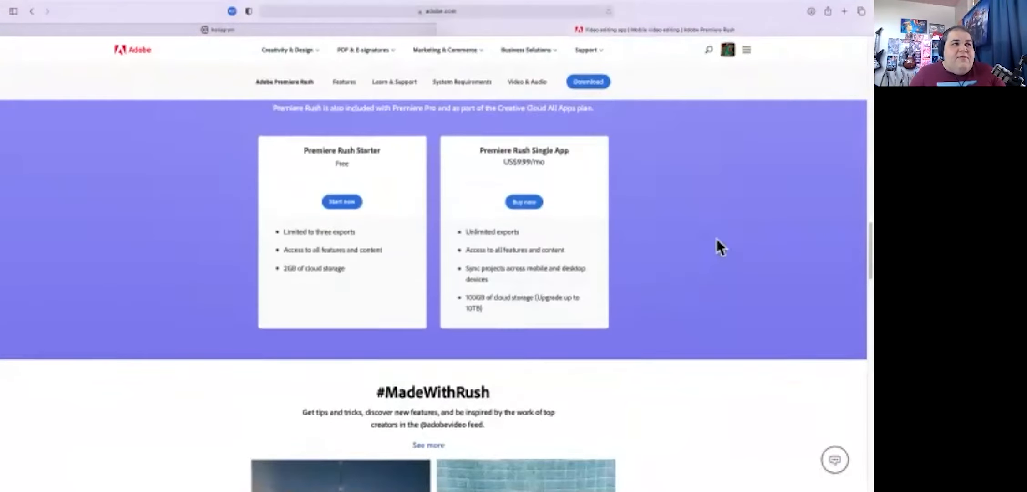
{"action": "scroll", "coordinate": [717, 239], "scroll_direction": "up", "scroll_amount": 5}
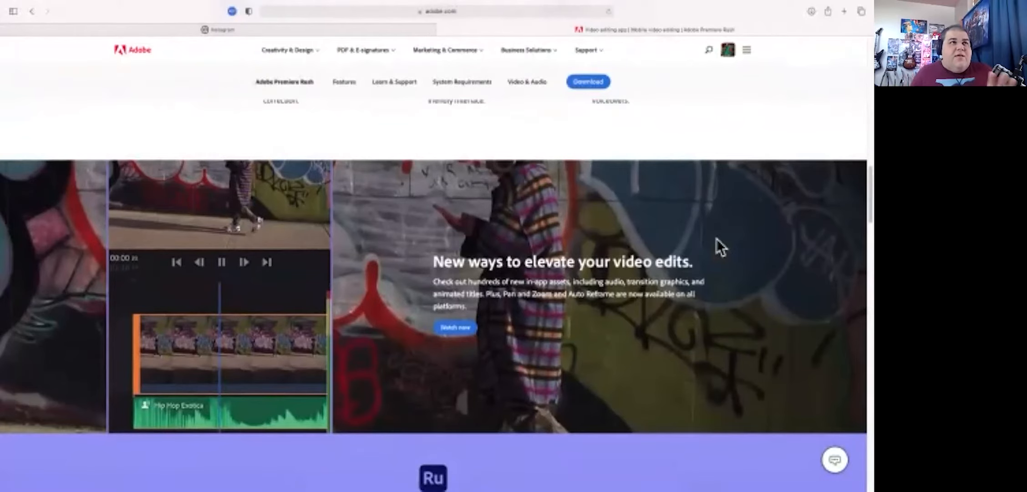
{"action": "scroll", "coordinate": [724, 238], "scroll_direction": "up", "scroll_amount": 5}
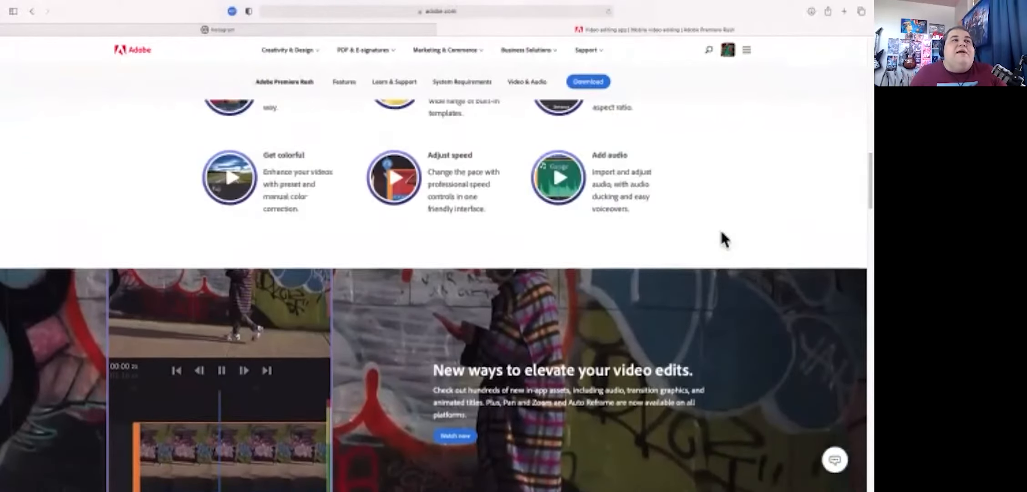
{"action": "scroll", "coordinate": [724, 239], "scroll_direction": "up", "scroll_amount": 5}
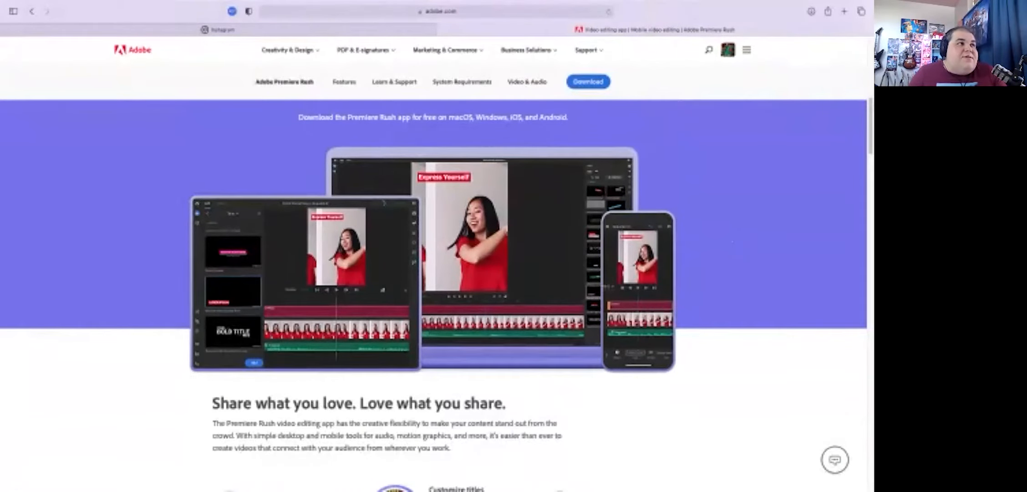
- Switch to the open Instagram page and browse the home feed for examples of social media posts
{"action": "left_click", "coordinate": [223, 30]}
{"action": "scroll", "coordinate": [676, 184], "scroll_direction": "up", "scroll_amount": 6}
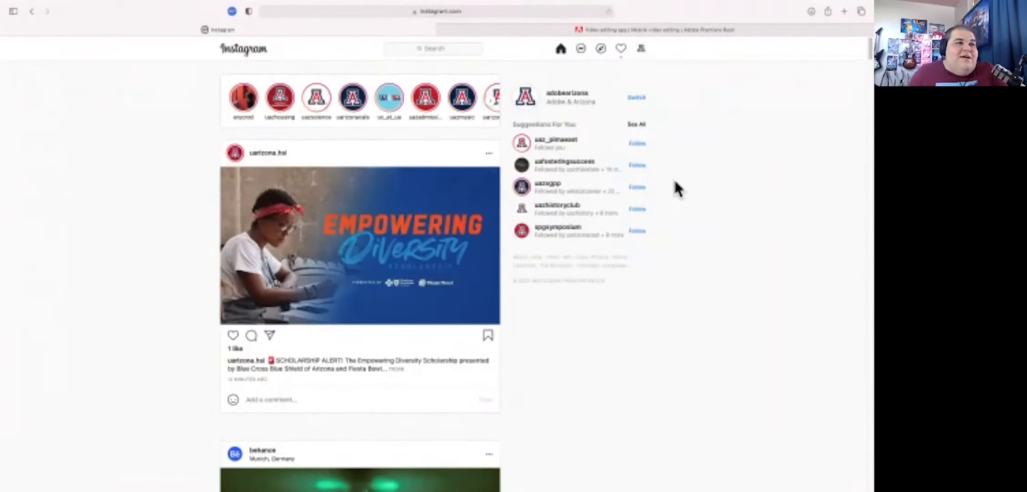
{"action": "scroll", "coordinate": [456, 285], "scroll_direction": "down", "scroll_amount": 4}
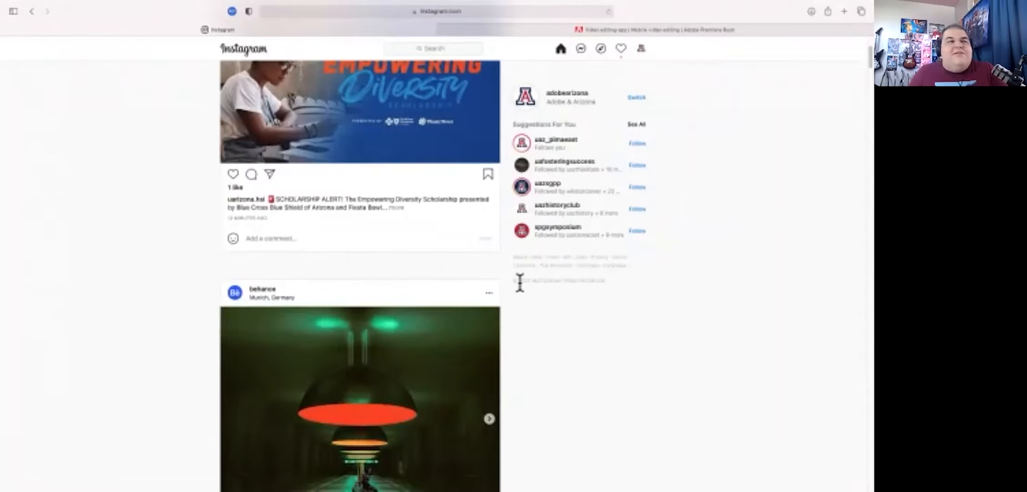
{"action": "scroll", "coordinate": [519, 282], "scroll_direction": "down", "scroll_amount": 4}
{"action": "scroll", "coordinate": [513, 291], "scroll_direction": "down", "scroll_amount": 10}
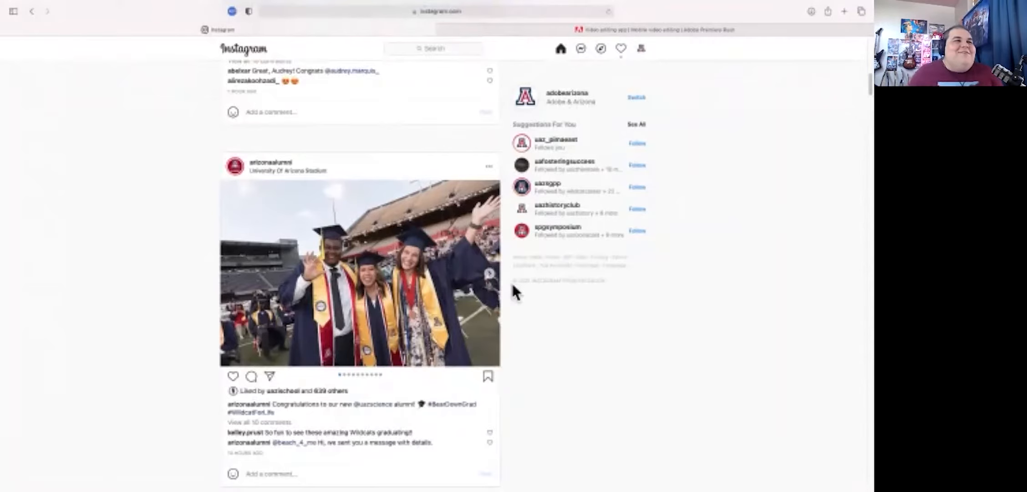
{"action": "scroll", "coordinate": [484, 289], "scroll_direction": "down", "scroll_amount": 8}
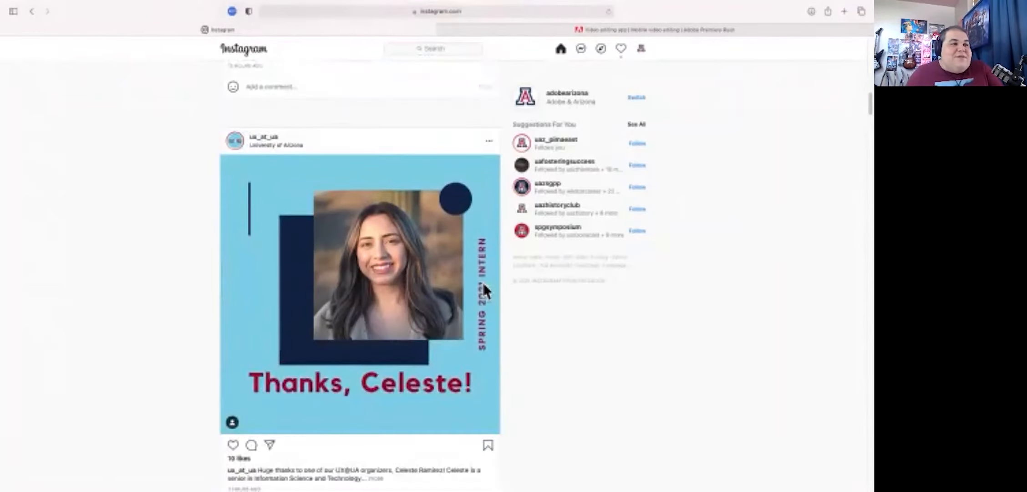
{"action": "scroll", "coordinate": [510, 286], "scroll_direction": "down", "scroll_amount": 8}
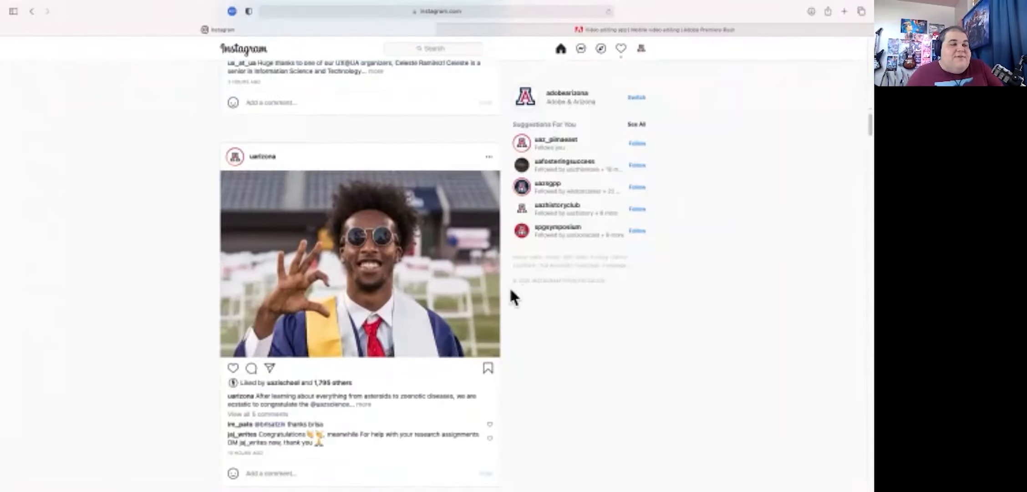
{"action": "scroll", "coordinate": [510, 291], "scroll_direction": "down", "scroll_amount": 14}
{"action": "scroll", "coordinate": [511, 291], "scroll_direction": "down", "scroll_amount": 18}
{"action": "scroll", "coordinate": [510, 292], "scroll_direction": "down", "scroll_amount": 11}
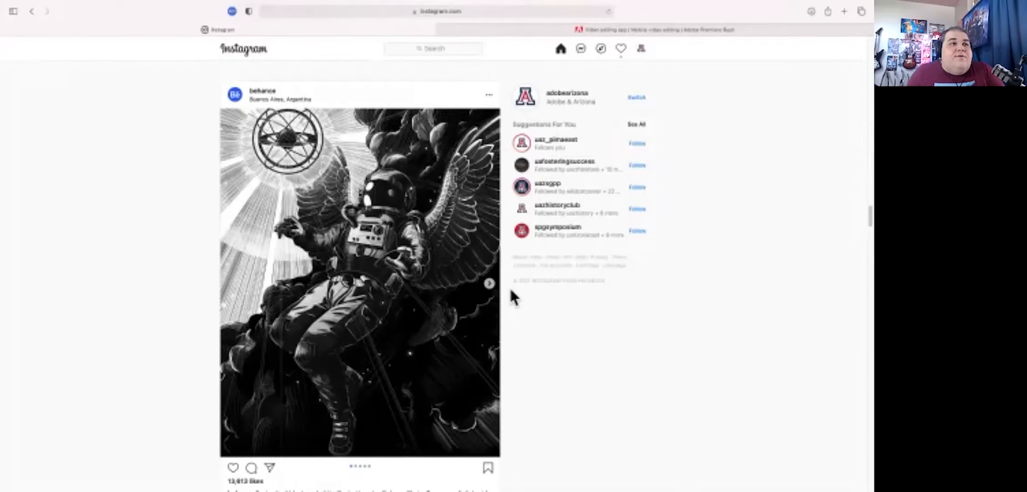
{"action": "scroll", "coordinate": [511, 290], "scroll_direction": "down", "scroll_amount": 10}
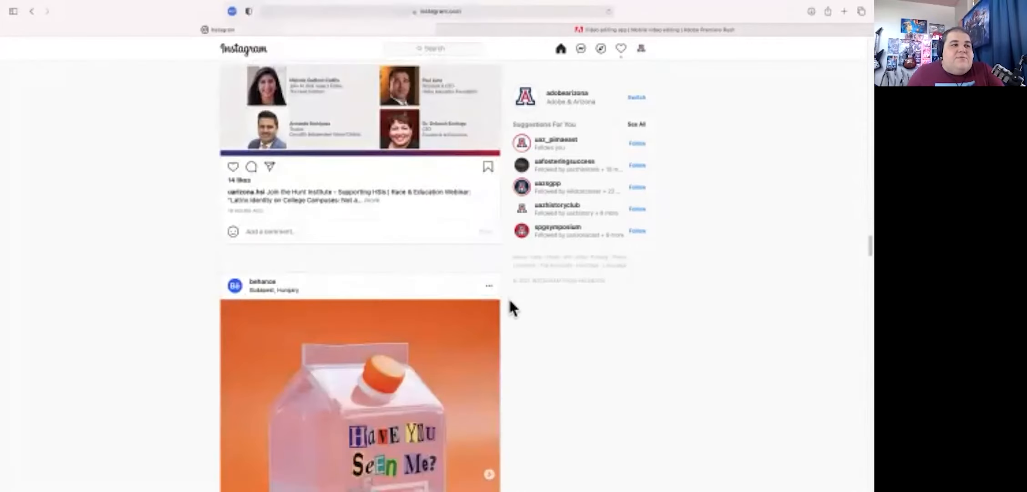
{"action": "scroll", "coordinate": [510, 302], "scroll_direction": "down", "scroll_amount": 3}
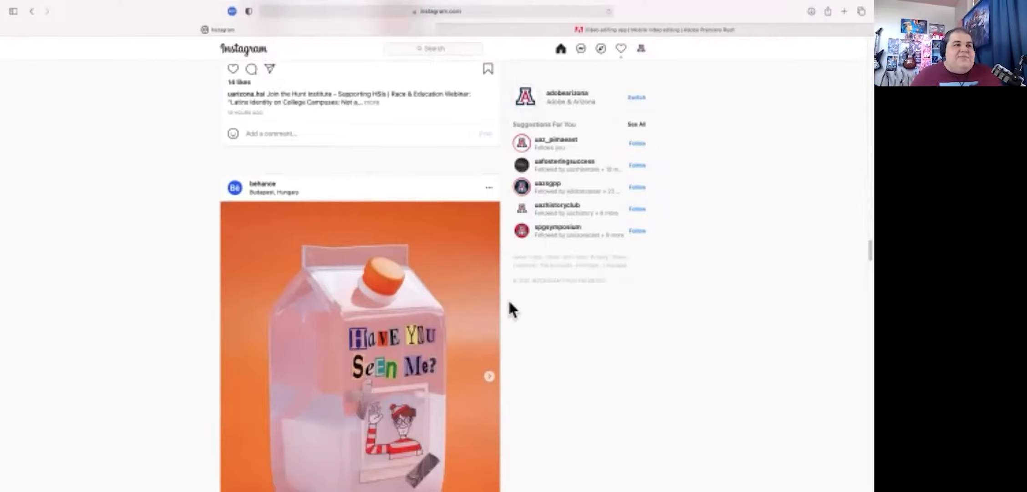
{"action": "scroll", "coordinate": [509, 303], "scroll_direction": "down", "scroll_amount": 10}
{"action": "scroll", "coordinate": [513, 289], "scroll_direction": "down", "scroll_amount": 1}
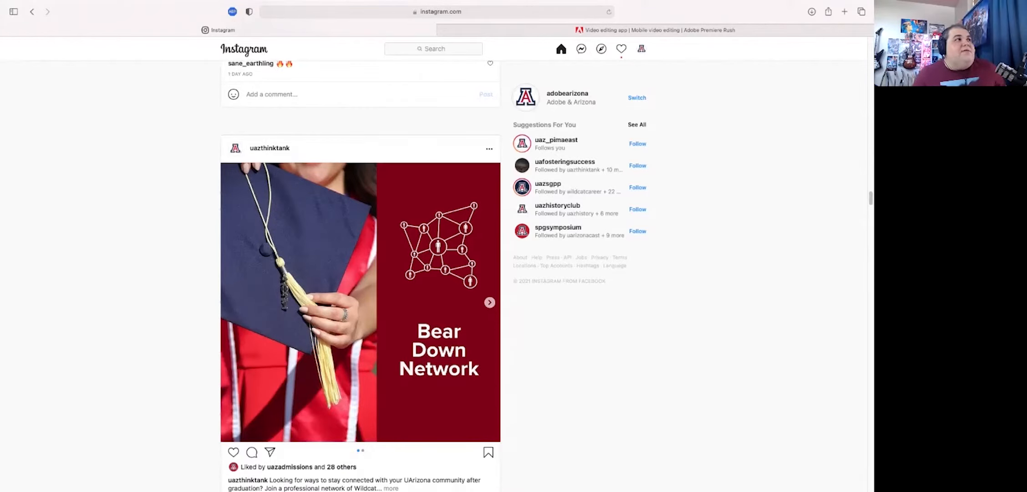
- Take the browser out of full screen, close its window and restore the minimized Premiere Rush projects window
{"action": "mouse_move", "coordinate": [117, 5]}
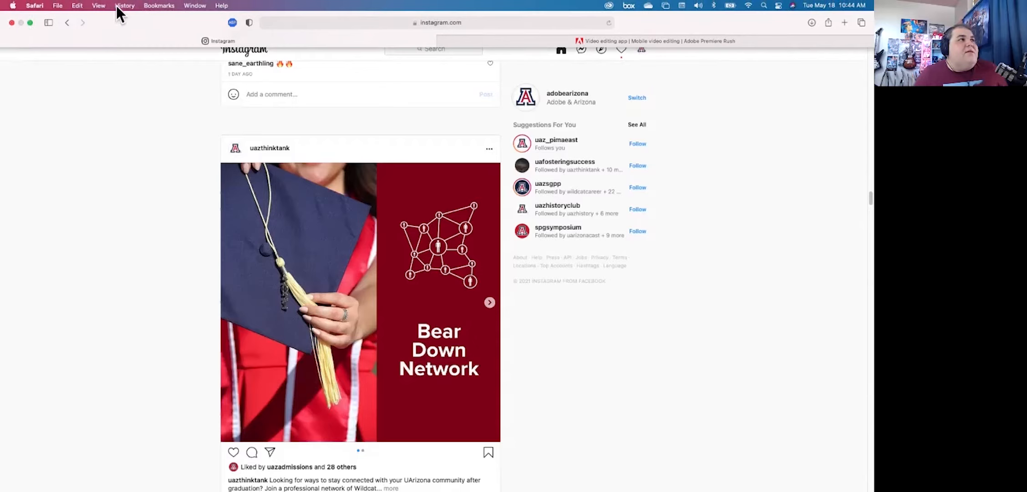
{"action": "left_click", "coordinate": [30, 23]}
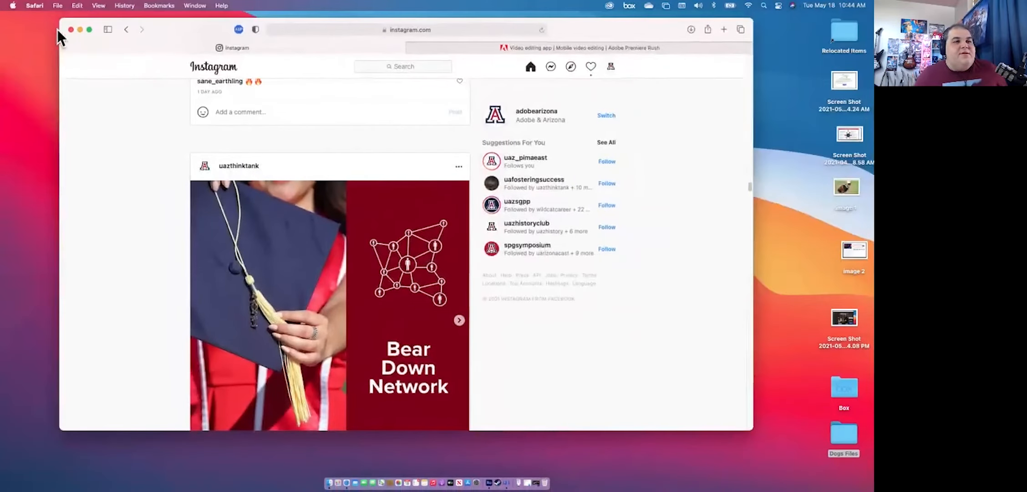
{"action": "left_click", "coordinate": [71, 30]}
{"action": "left_click", "coordinate": [529, 483]}
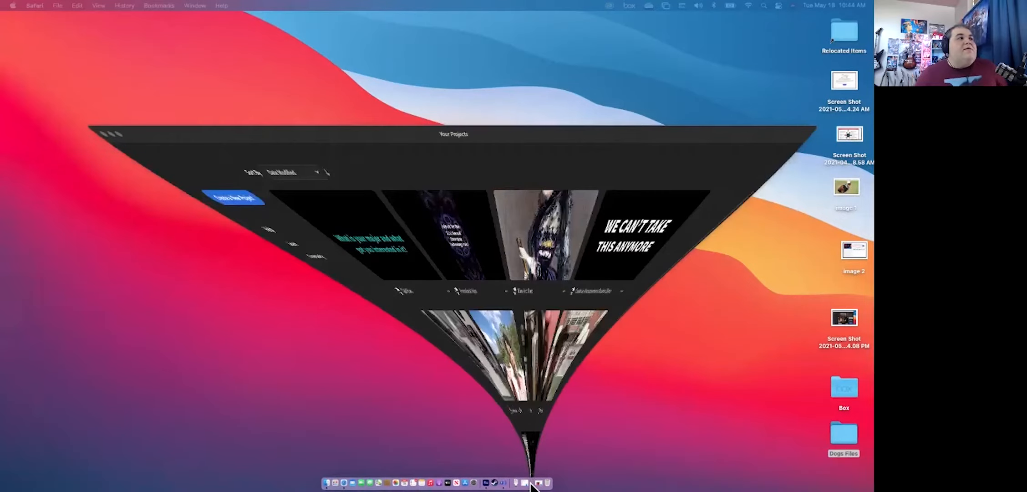
- Browse the existing projects on the Your Projects screen and return to the most recent ones
{"action": "scroll", "coordinate": [392, 288], "scroll_direction": "down", "scroll_amount": 6}
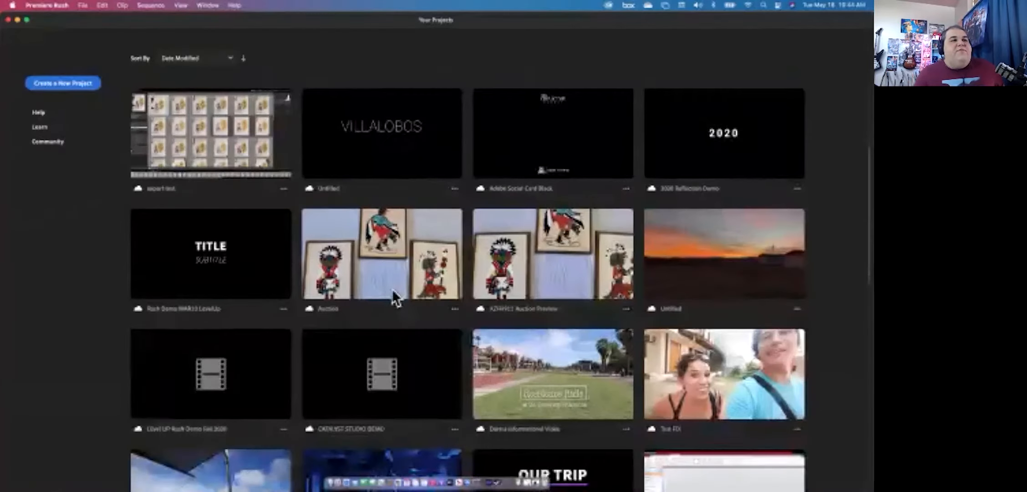
{"action": "scroll", "coordinate": [393, 290], "scroll_direction": "down", "scroll_amount": 1}
{"action": "scroll", "coordinate": [392, 288], "scroll_direction": "up", "scroll_amount": 5}
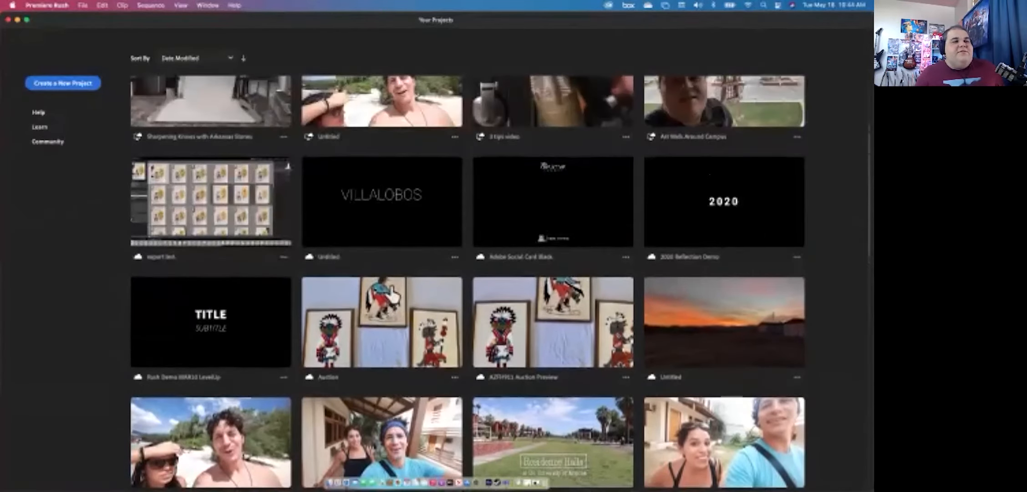
{"action": "scroll", "coordinate": [391, 287], "scroll_direction": "down", "scroll_amount": 5}
{"action": "scroll", "coordinate": [391, 293], "scroll_direction": "down", "scroll_amount": 6}
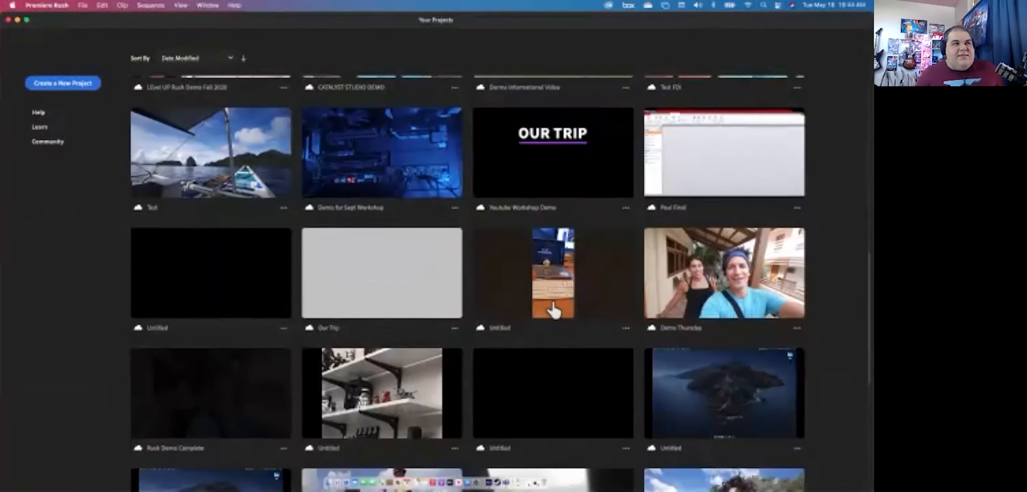
{"action": "scroll", "coordinate": [416, 267], "scroll_direction": "up", "scroll_amount": 7}
{"action": "scroll", "coordinate": [416, 266], "scroll_direction": "up", "scroll_amount": 5}
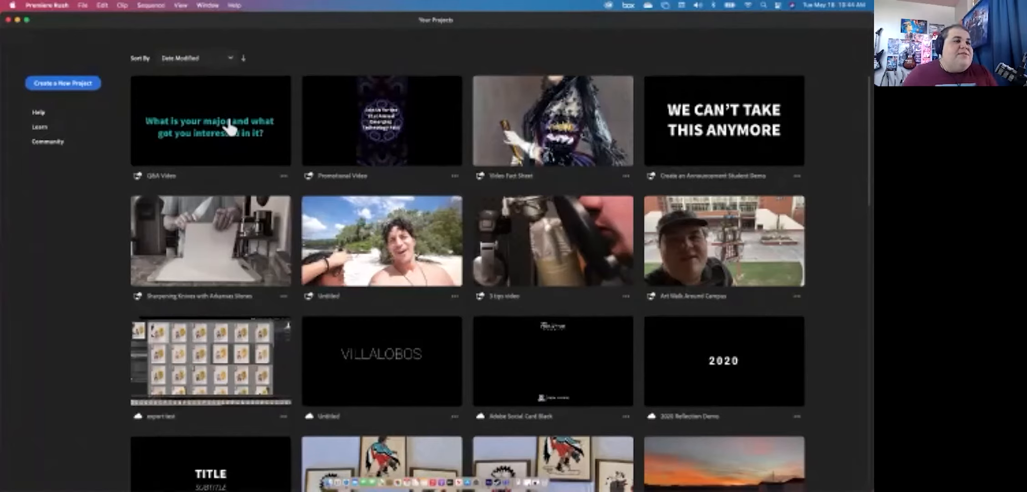
- Restore the minimized Instagram browser window and open pexels.com in a new tab
{"action": "left_click", "coordinate": [348, 478]}
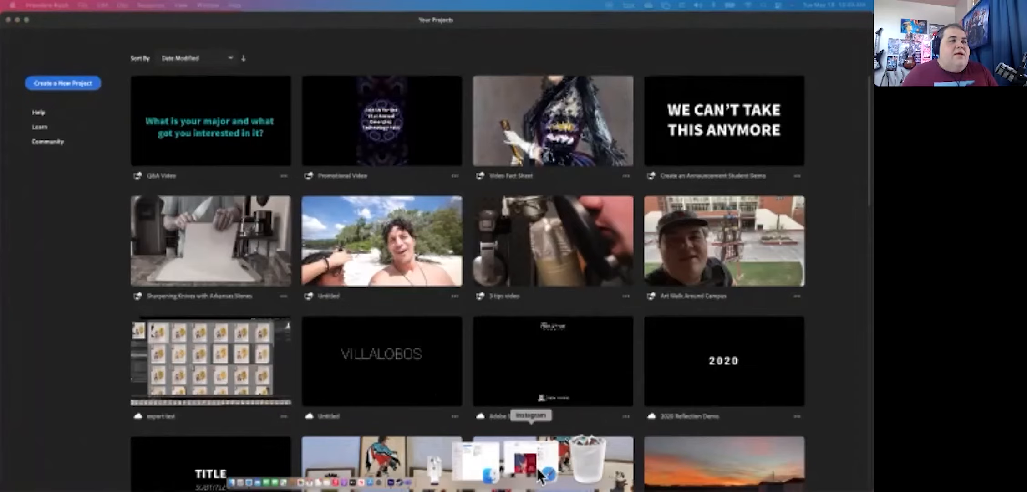
{"action": "left_click", "coordinate": [537, 468]}
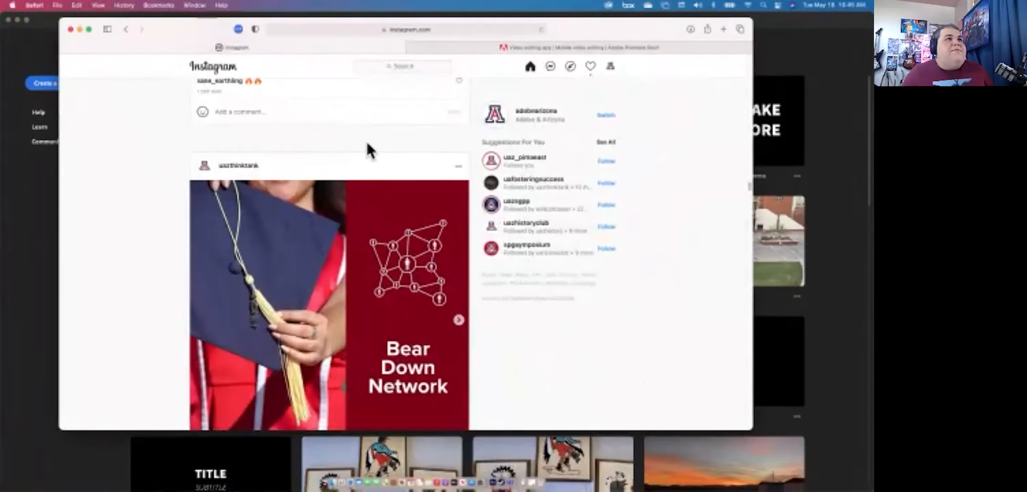
{"action": "key", "text": "super+t"}
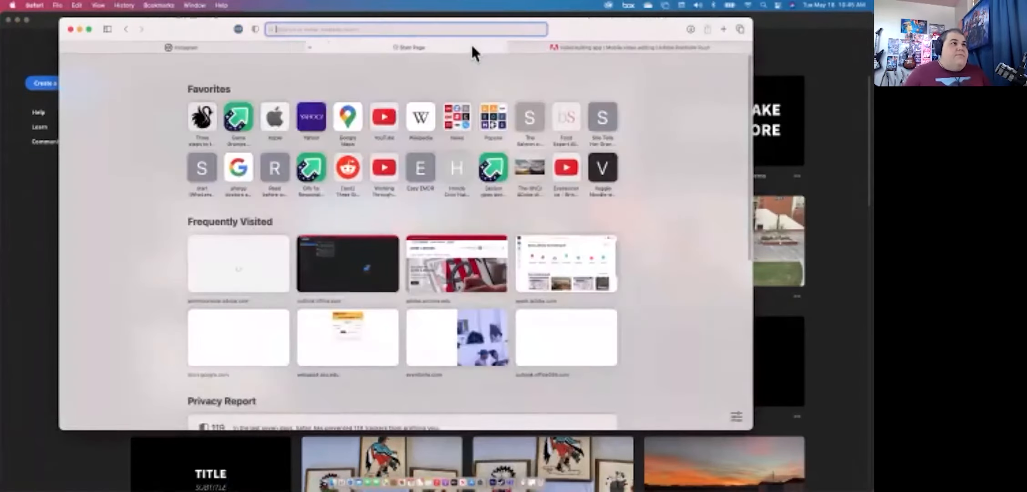
{"action": "type", "text": "aexel.c"}
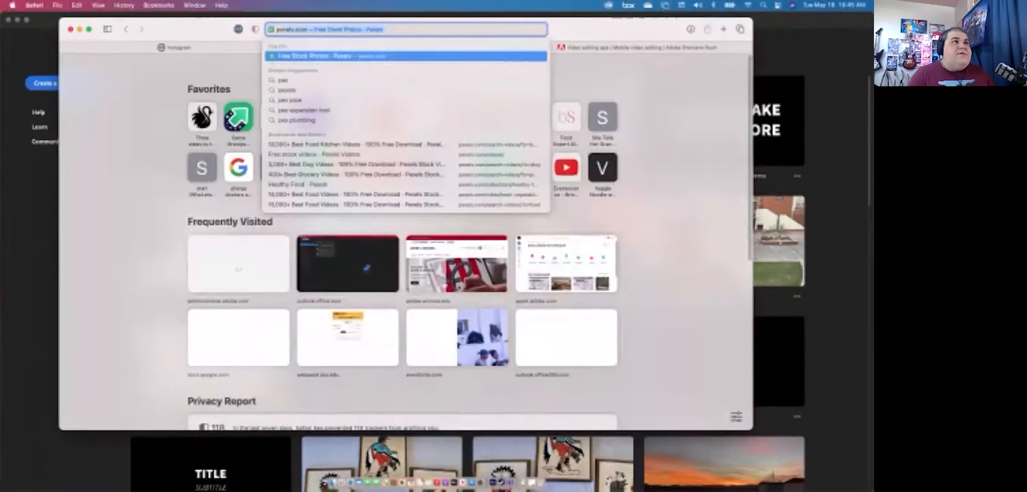
{"action": "type", "text": "o"}
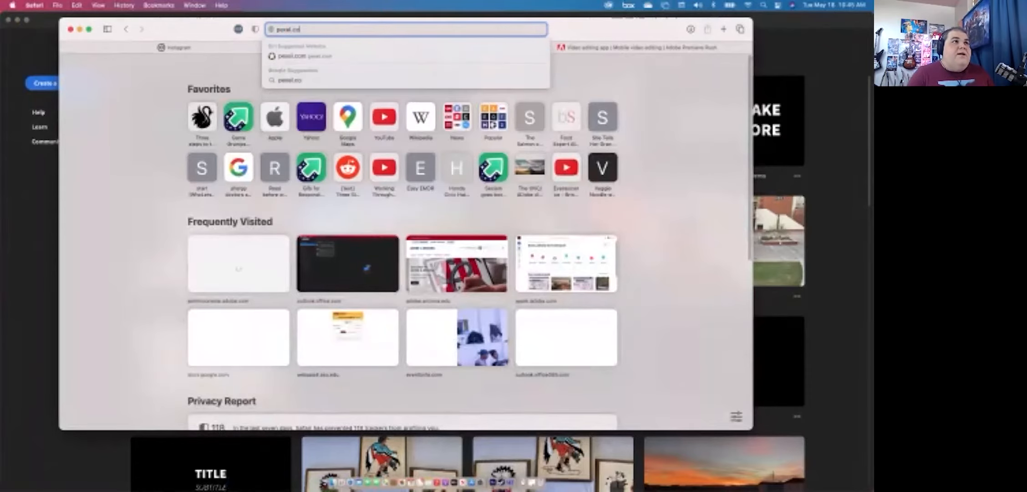
{"action": "key", "text": "BackSpace"}
{"action": "key", "text": "BackSpace"}
{"action": "key", "text": "BackSpace"}
{"action": "type", "text": "s.com"}
{"action": "key", "text": "Return"}
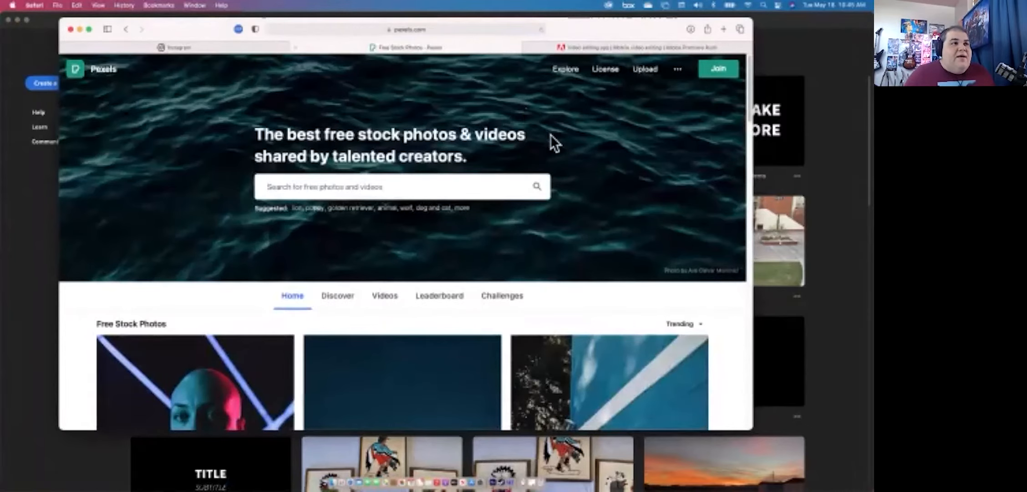
- Search the Pexels stock videos for "dogs" and browse the resulting clips
{"action": "left_click", "coordinate": [386, 297]}
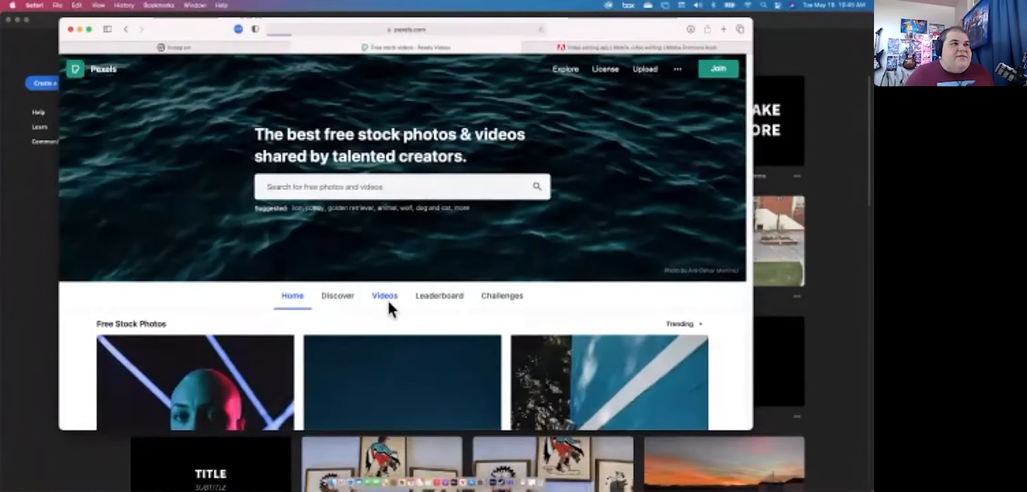
{"action": "left_click", "coordinate": [397, 196]}
{"action": "type", "text": "dogs"}
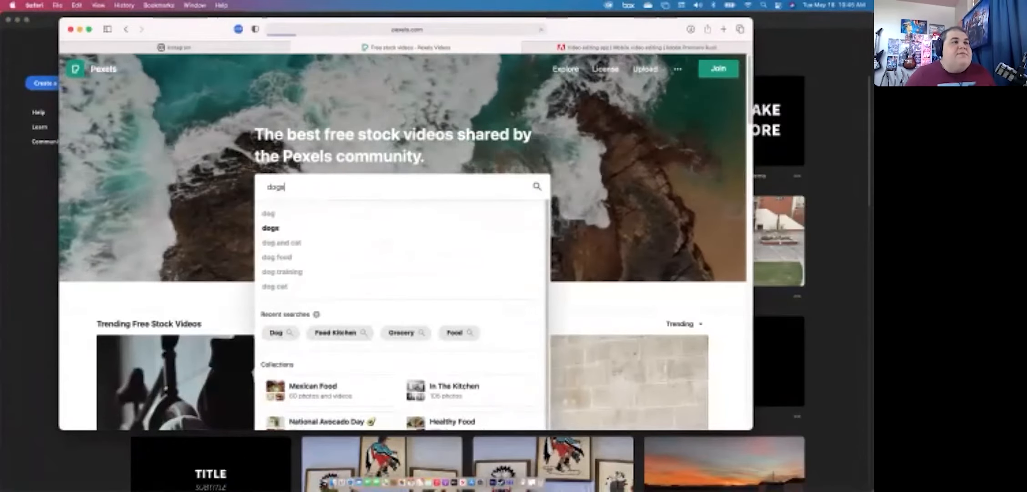
{"action": "key", "text": "Return"}
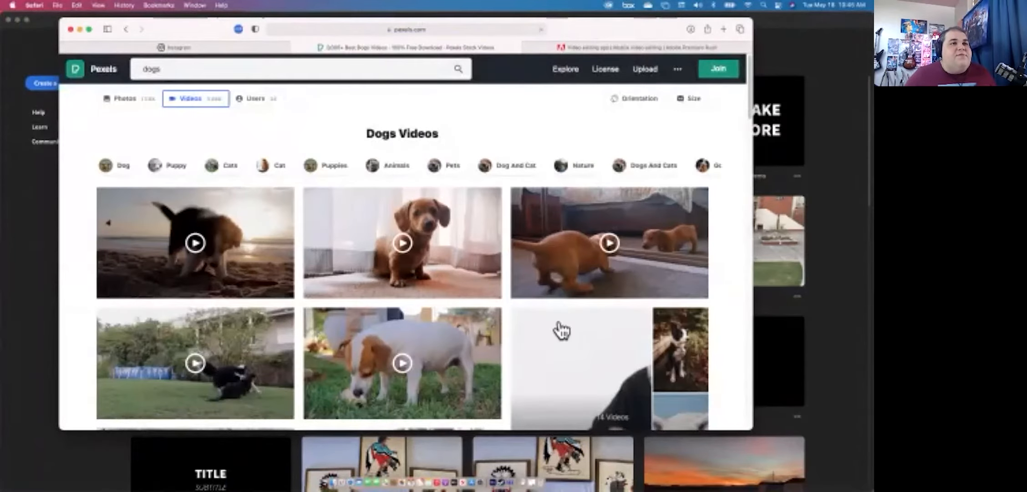
{"action": "scroll", "coordinate": [719, 286], "scroll_direction": "down", "scroll_amount": 1}
{"action": "scroll", "coordinate": [717, 287], "scroll_direction": "down", "scroll_amount": 10}
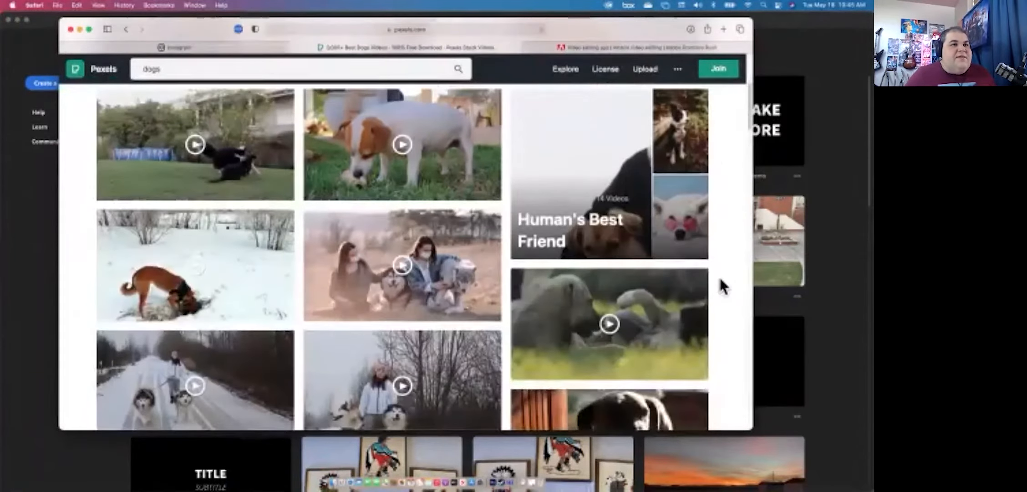
{"action": "scroll", "coordinate": [721, 286], "scroll_direction": "up", "scroll_amount": 5}
{"action": "scroll", "coordinate": [722, 287], "scroll_direction": "up", "scroll_amount": 3}
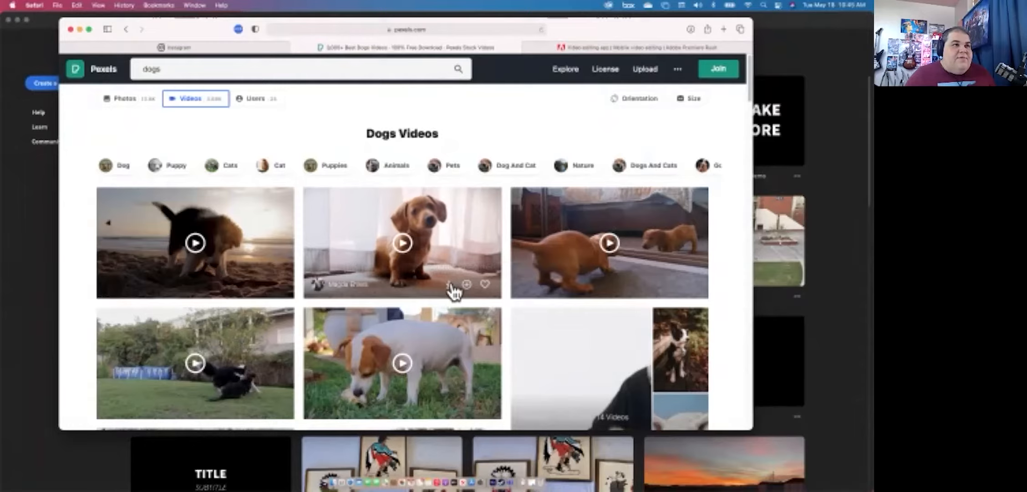
- Open the video of the brown puppy sitting by the curtain and check its free download size options
{"action": "left_click", "coordinate": [447, 259]}
{"action": "left_click", "coordinate": [660, 72]}
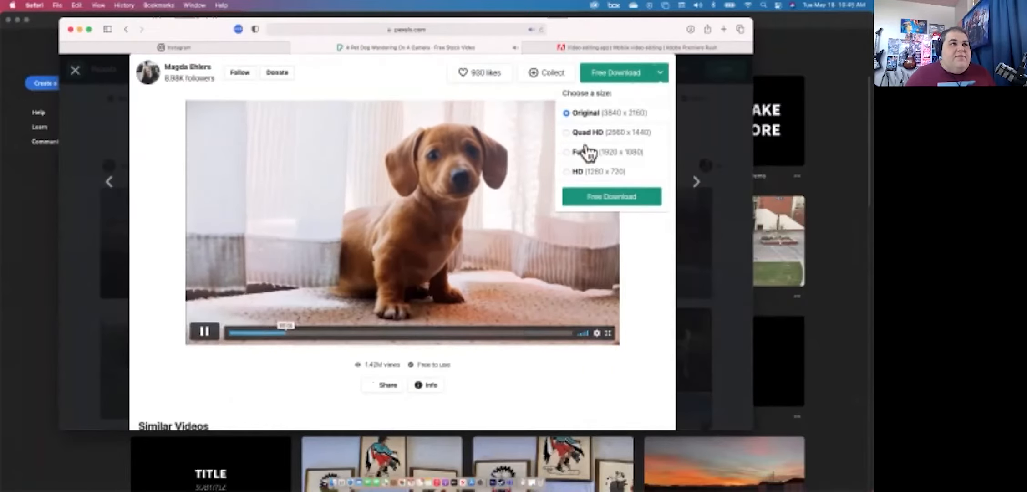
{"action": "left_click", "coordinate": [593, 196]}
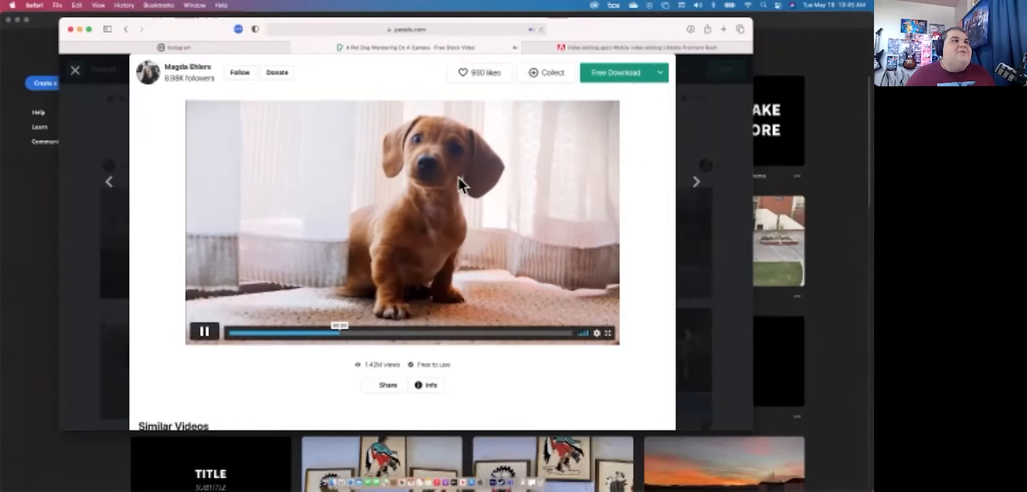
{"action": "left_click", "coordinate": [692, 97]}
{"action": "left_click", "coordinate": [440, 243]}
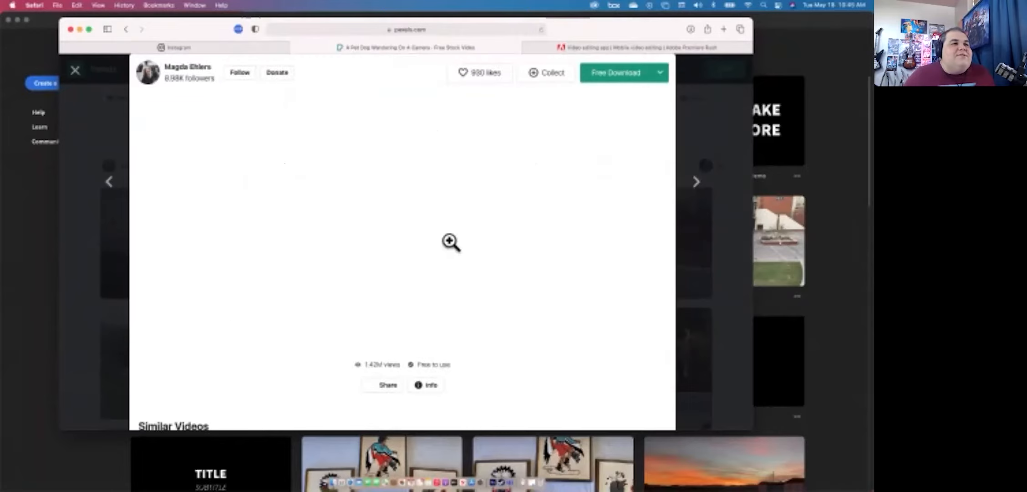
- Show the puppy video's information, check the Pexels license page, and return to the dogs video results
{"action": "scroll", "coordinate": [449, 273], "scroll_direction": "down", "scroll_amount": 3}
{"action": "left_click", "coordinate": [428, 239]}
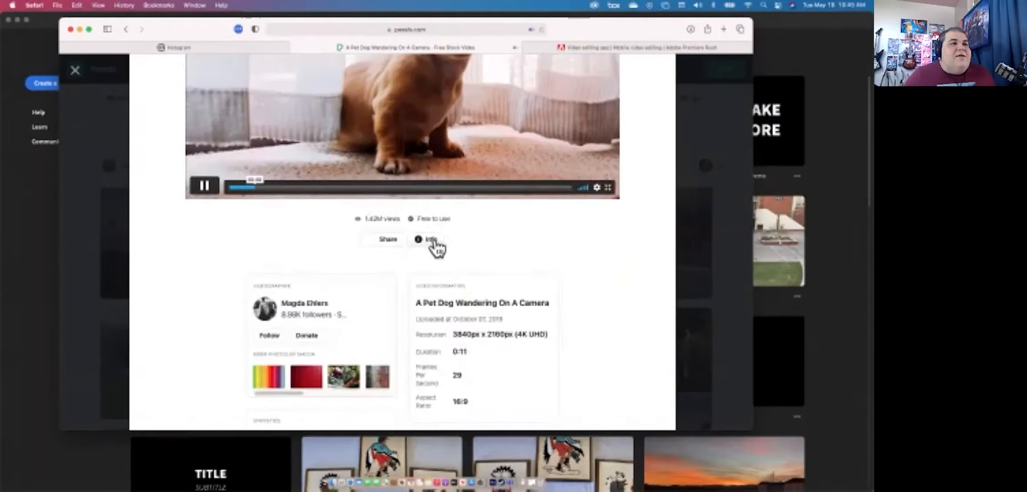
{"action": "scroll", "coordinate": [479, 272], "scroll_direction": "up", "scroll_amount": 2}
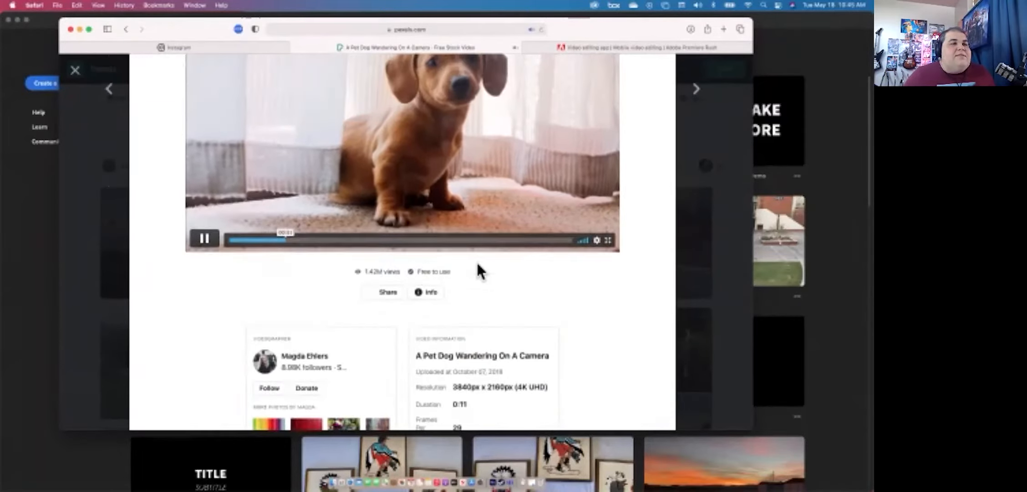
{"action": "left_click", "coordinate": [428, 271]}
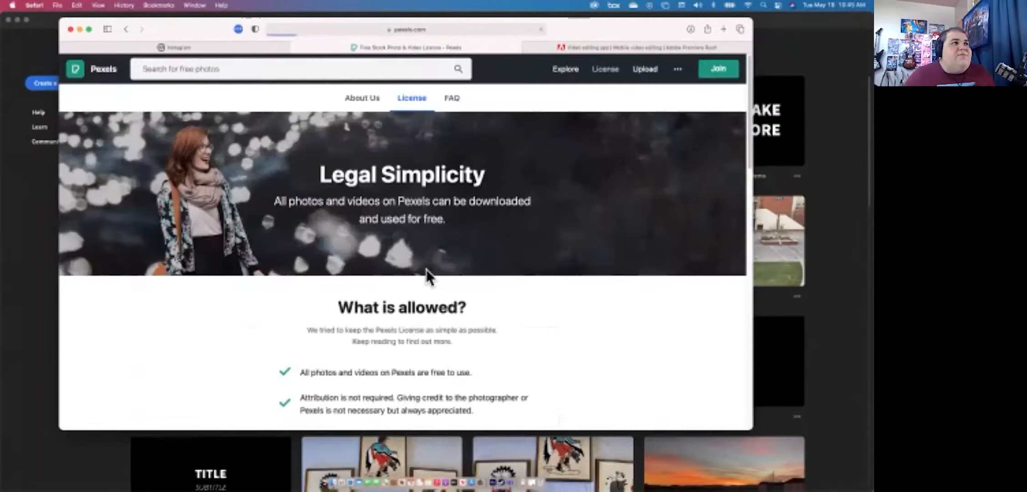
{"action": "left_click", "coordinate": [127, 27]}
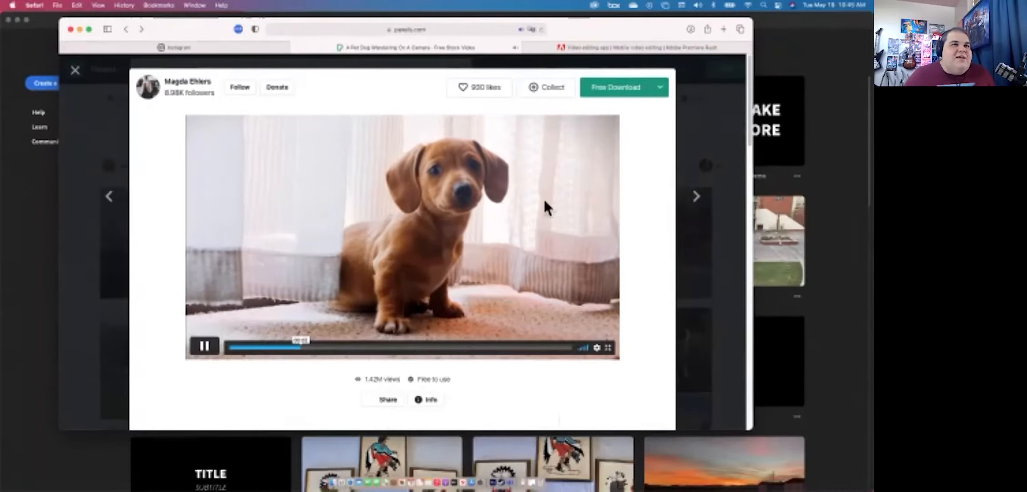
{"action": "left_click", "coordinate": [707, 147]}
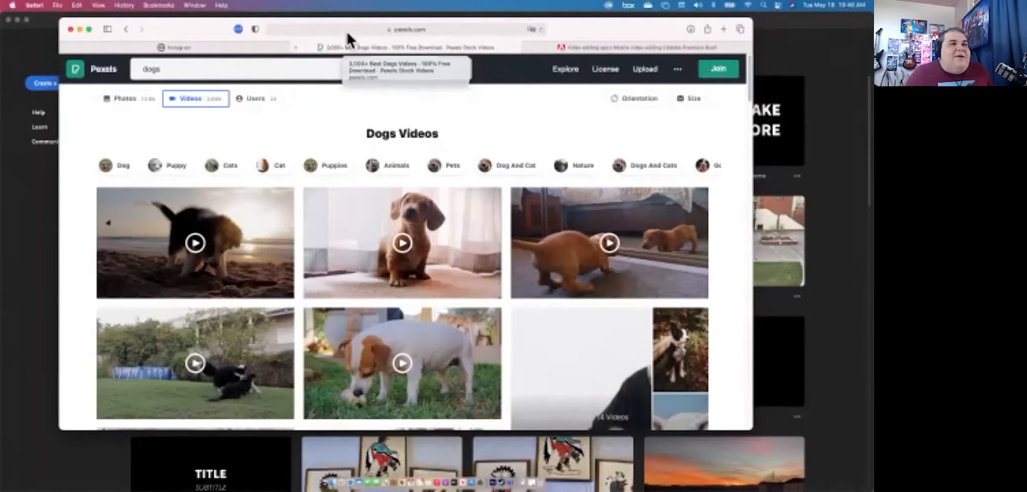
- Switch back to Premiere Rush and start a new project
{"action": "mouse_move", "coordinate": [408, 258]}
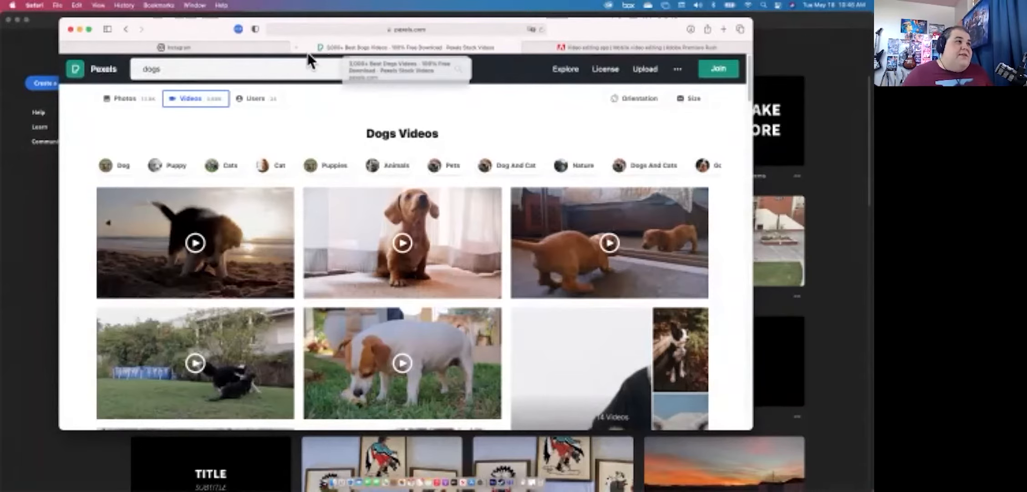
{"action": "left_click", "coordinate": [37, 207]}
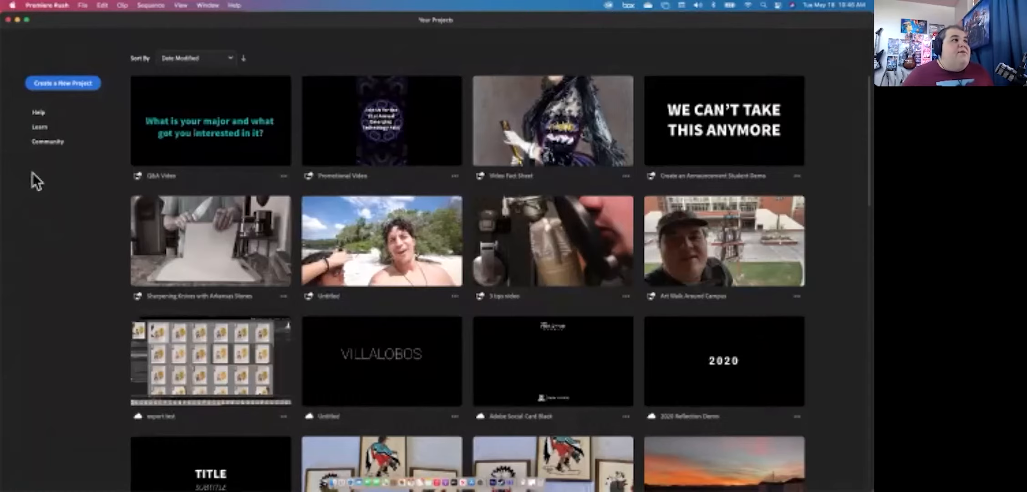
{"action": "left_click", "coordinate": [79, 86]}
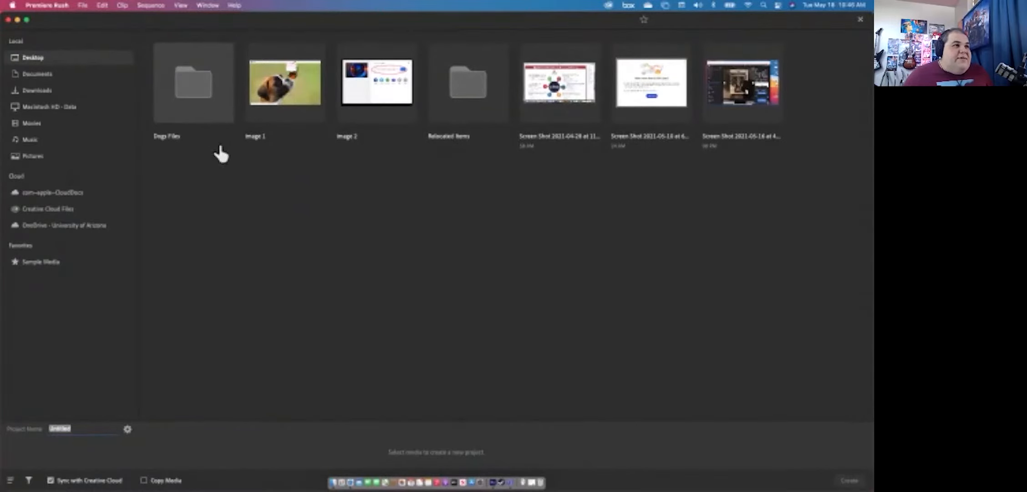
- Switch to Finder and preview the logo images and video clips inside the Dogs Files folder
{"action": "left_click", "coordinate": [335, 477]}
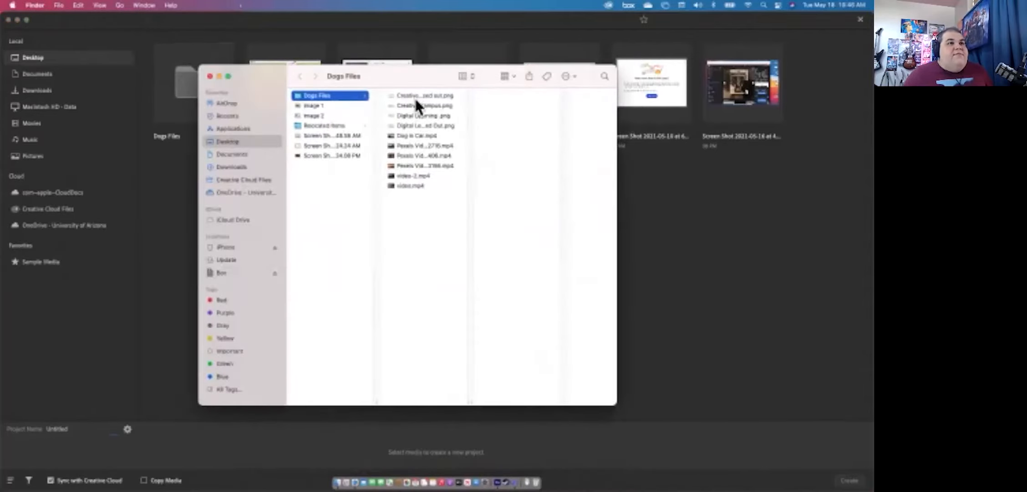
{"action": "left_click", "coordinate": [416, 97]}
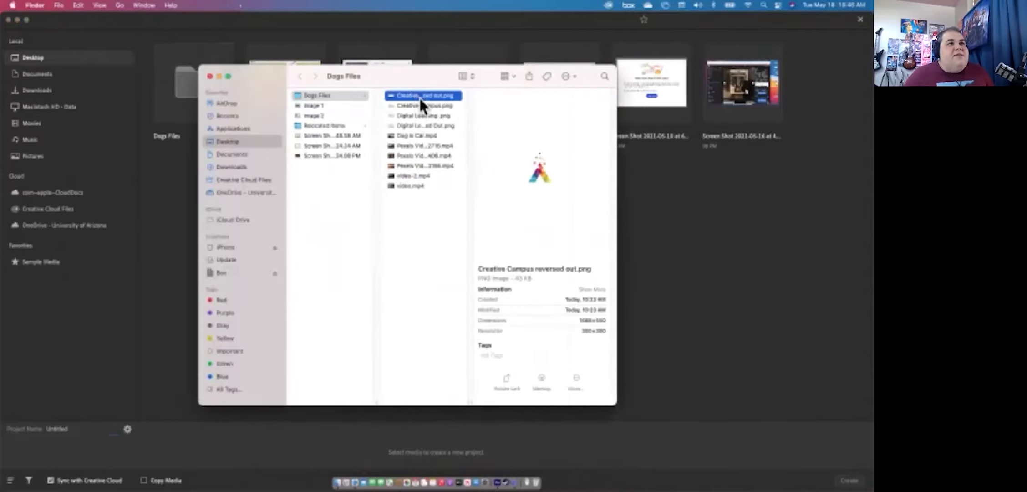
{"action": "key", "text": "Down"}
{"action": "key", "text": "Down"}
{"action": "key", "text": "Down"}
{"action": "key", "text": "Down"}
{"action": "key", "text": "Down"}
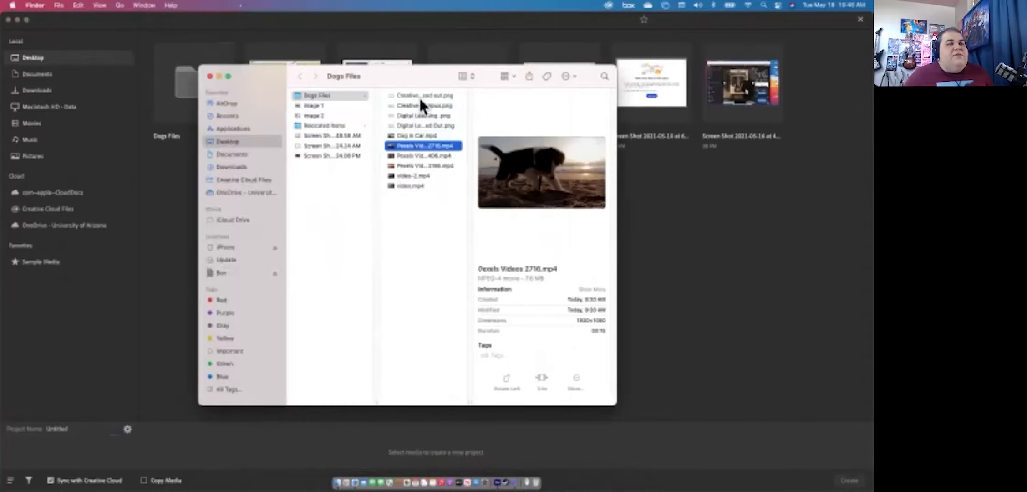
{"action": "key", "text": "Down"}
{"action": "key", "text": "Down"}
{"action": "key", "text": "Down"}
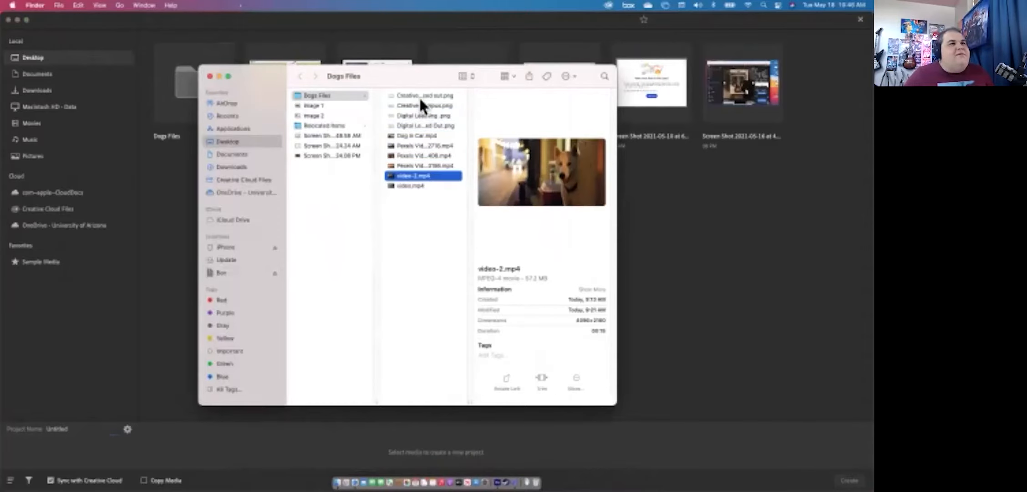
{"action": "key", "text": "Up"}
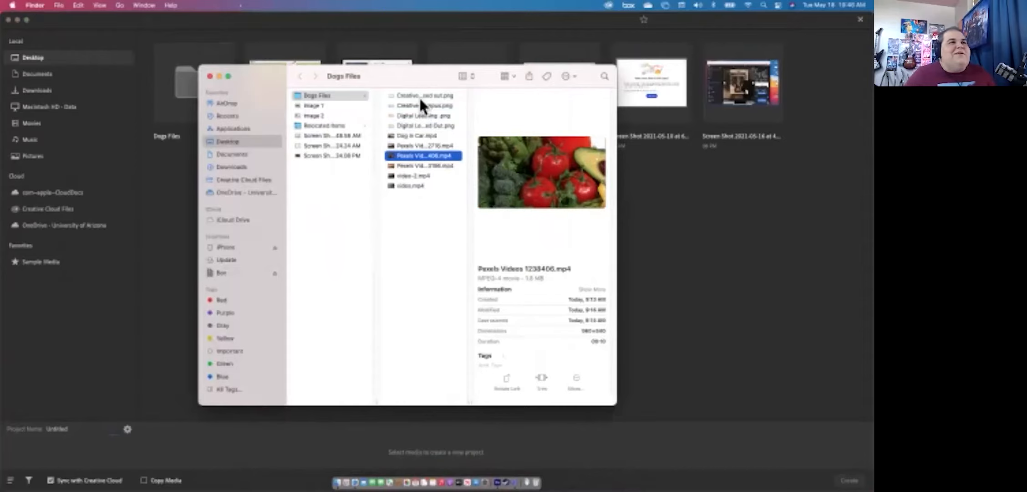
{"action": "key", "text": "Down"}
{"action": "key", "text": "Up"}
{"action": "key", "text": "Up"}
{"action": "key", "text": "Up"}
{"action": "key", "text": "Up"}
{"action": "key", "text": "Up"}
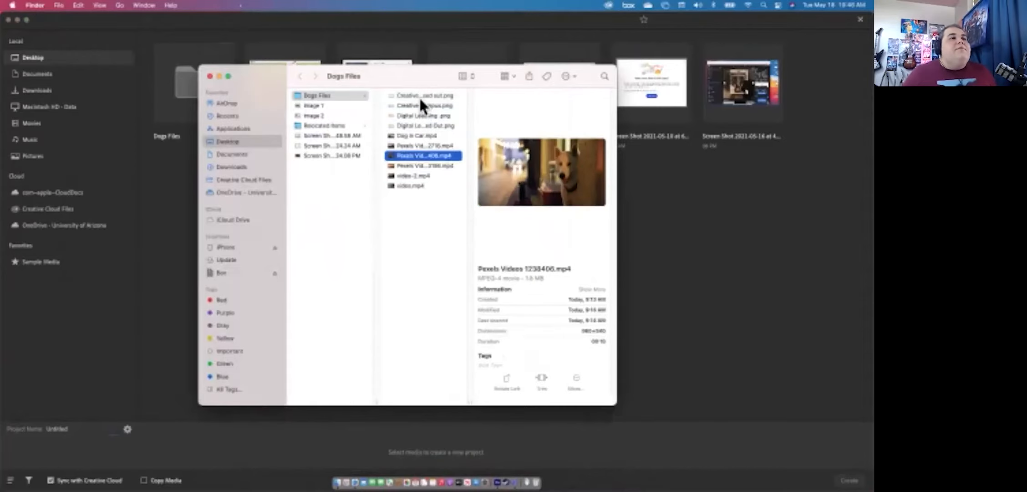
- Preview Creative Campus.png and Creative Campus reversed out.png, and reselect the Dogs Files folder
{"action": "left_click", "coordinate": [420, 101]}
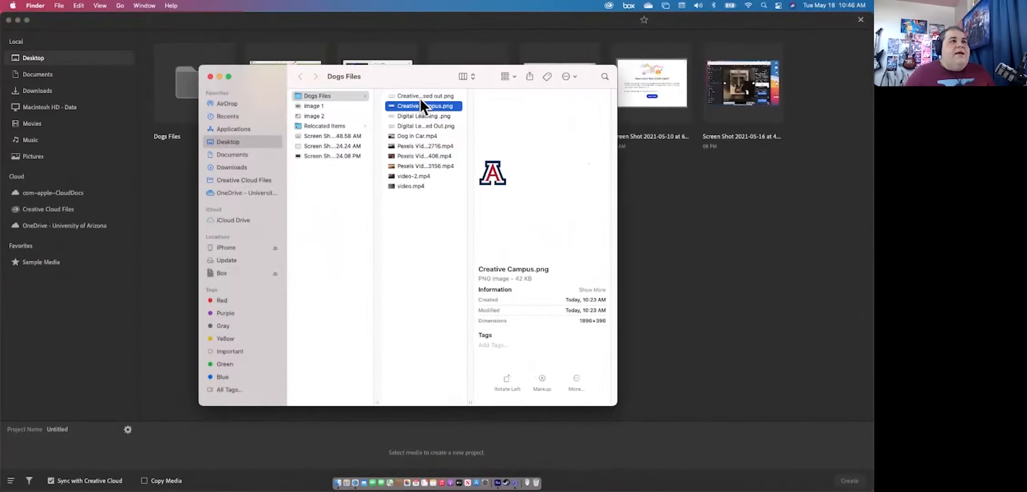
{"action": "key", "text": "Up"}
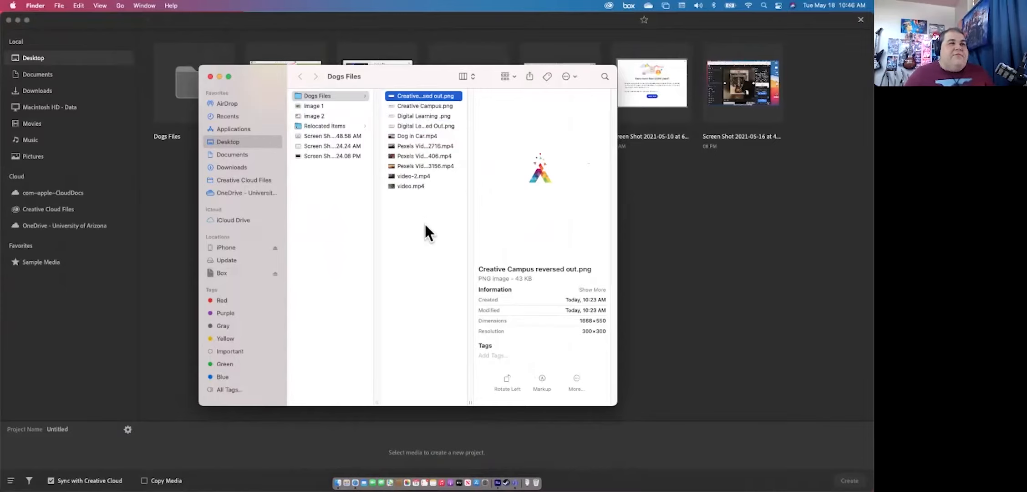
{"action": "key", "text": "Left"}
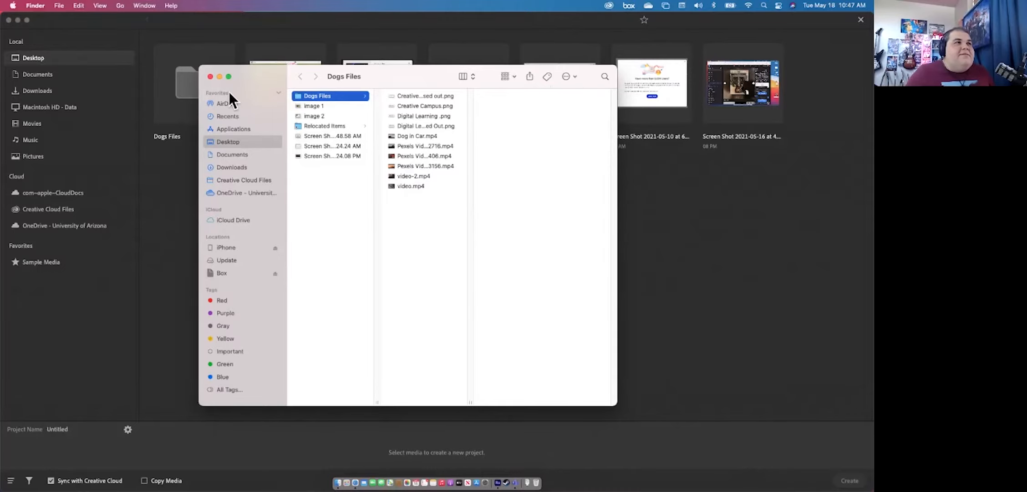
- Close the Finder window and open the Dogs Files folder in the new project's media browser
{"action": "left_click", "coordinate": [209, 76]}
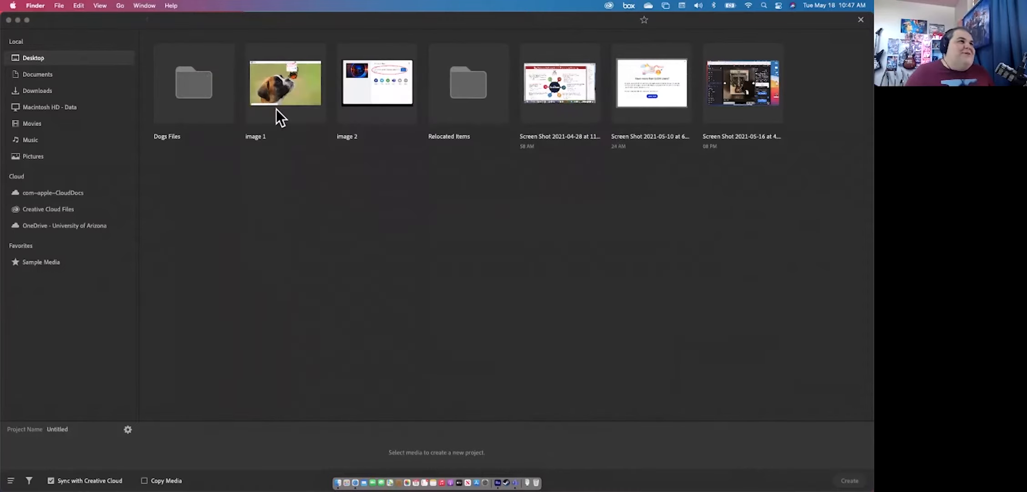
{"action": "left_click", "coordinate": [181, 113]}
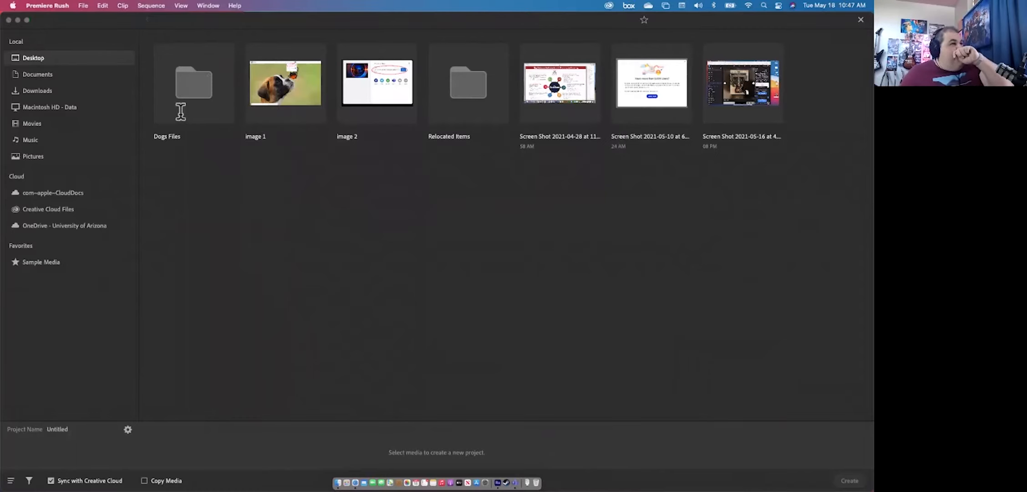
{"action": "double_click", "coordinate": [182, 113]}
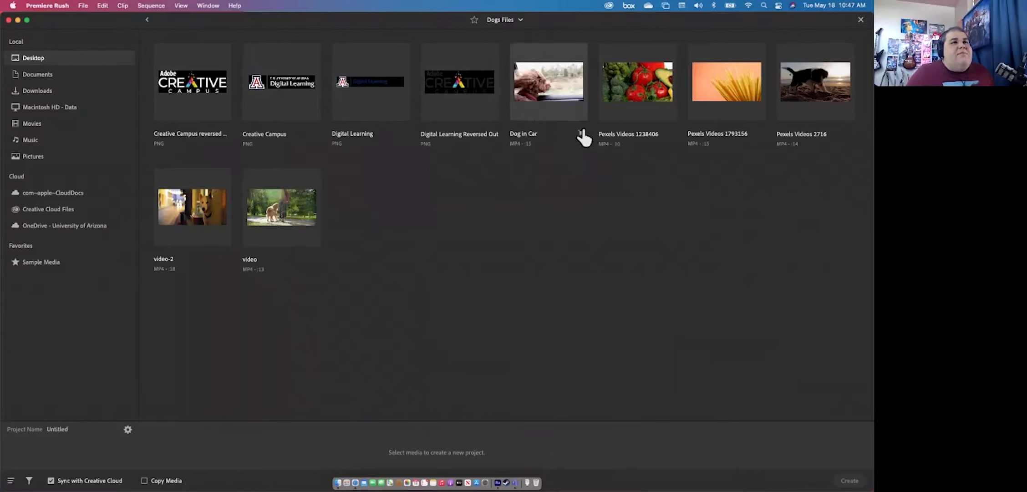
- Select Dog in Car, Pexels Videos 2716, video-2 and video in that order, and deselect the last three
{"action": "left_click", "coordinate": [552, 97]}
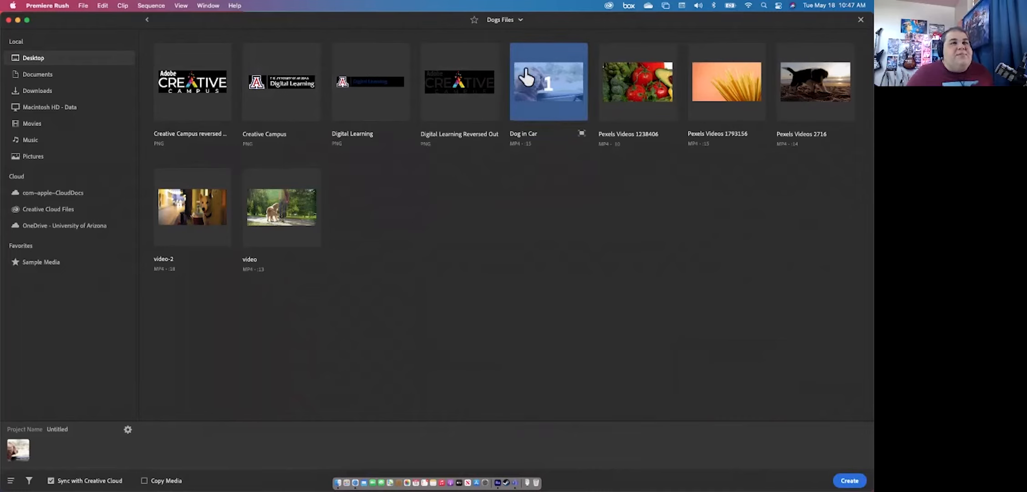
{"action": "left_click", "coordinate": [828, 103]}
{"action": "left_click", "coordinate": [173, 208]}
{"action": "left_click", "coordinate": [267, 215]}
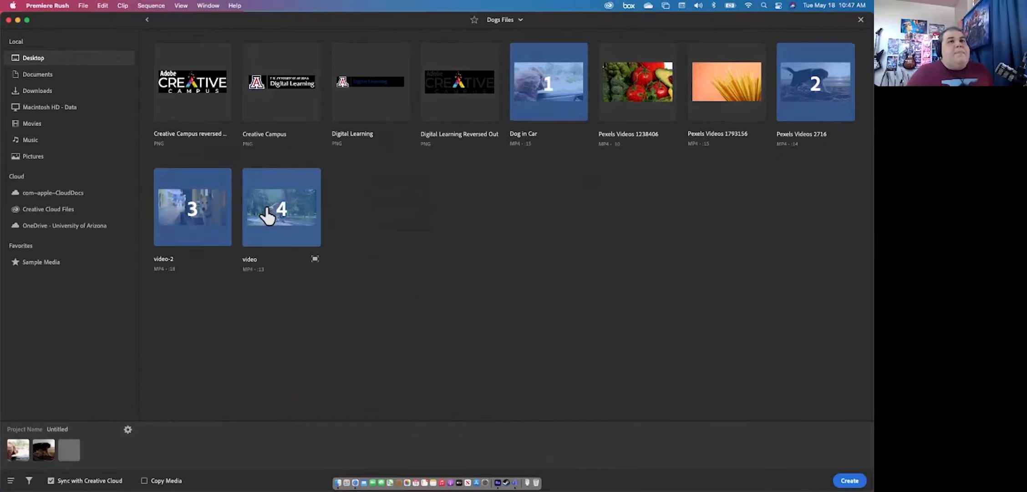
{"action": "left_click", "coordinate": [268, 215]}
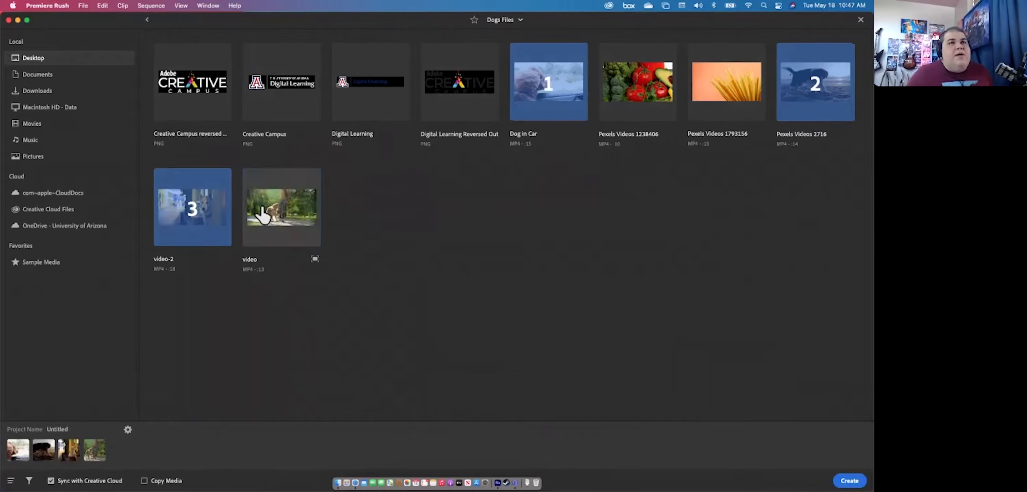
{"action": "left_click", "coordinate": [191, 207]}
{"action": "left_click", "coordinate": [794, 110]}
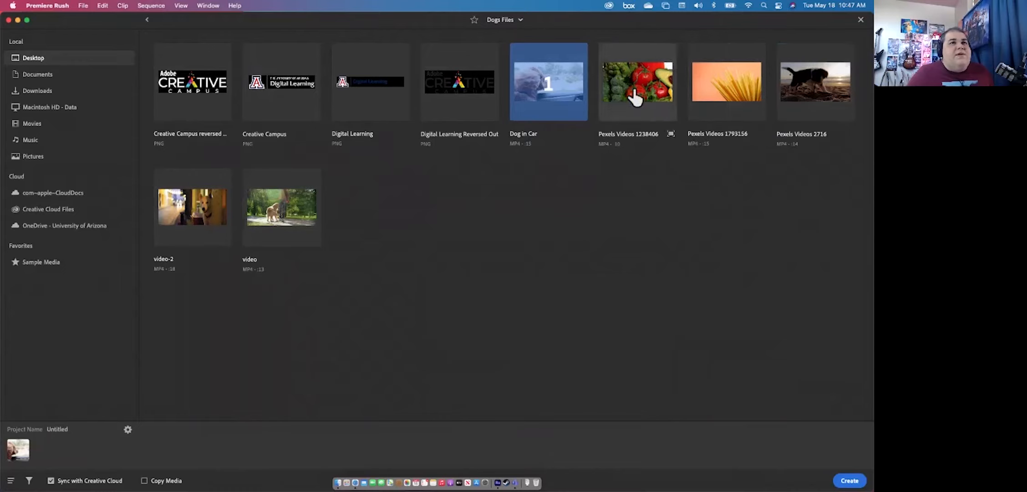
- Reselect the dog clips in a different order starting with Pexels Videos 2716, and clear the whole selection
{"action": "left_click", "coordinate": [560, 96]}
{"action": "left_click", "coordinate": [791, 110]}
{"action": "left_click", "coordinate": [566, 105]}
{"action": "left_click", "coordinate": [259, 221]}
{"action": "left_click", "coordinate": [216, 224]}
{"action": "left_click", "coordinate": [263, 221]}
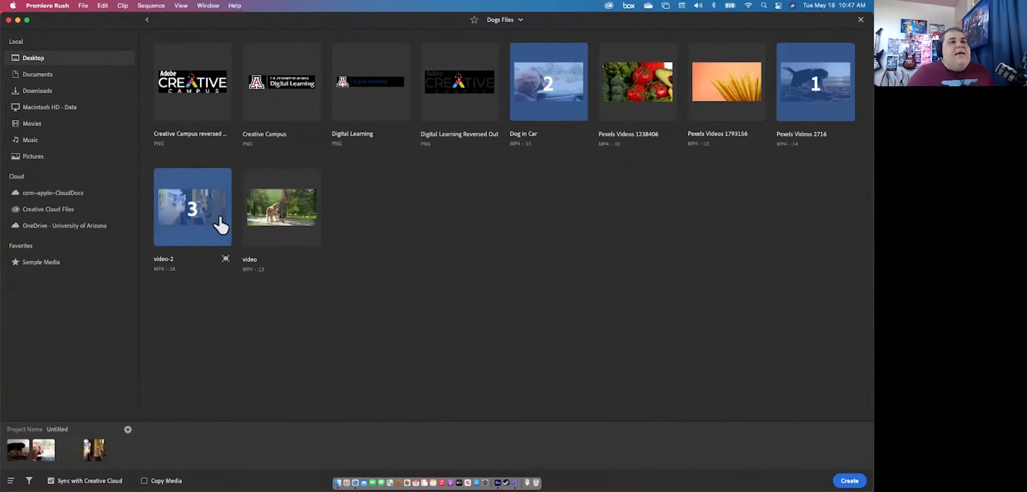
{"action": "left_click", "coordinate": [220, 222]}
{"action": "left_click", "coordinate": [548, 116]}
{"action": "left_click", "coordinate": [826, 107]}
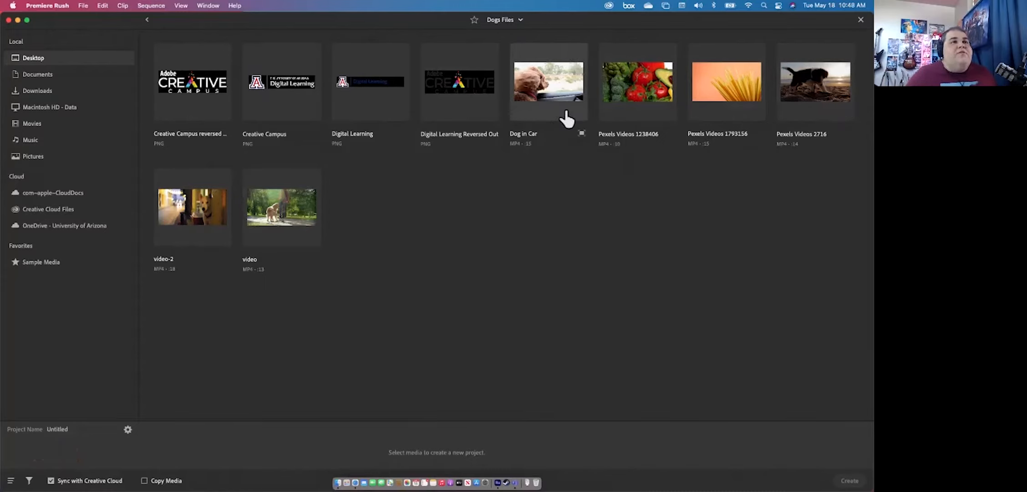
- Open the Dog in Car clip in the large preview, play it and scrub back to replay part of it
{"action": "left_click", "coordinate": [581, 134]}
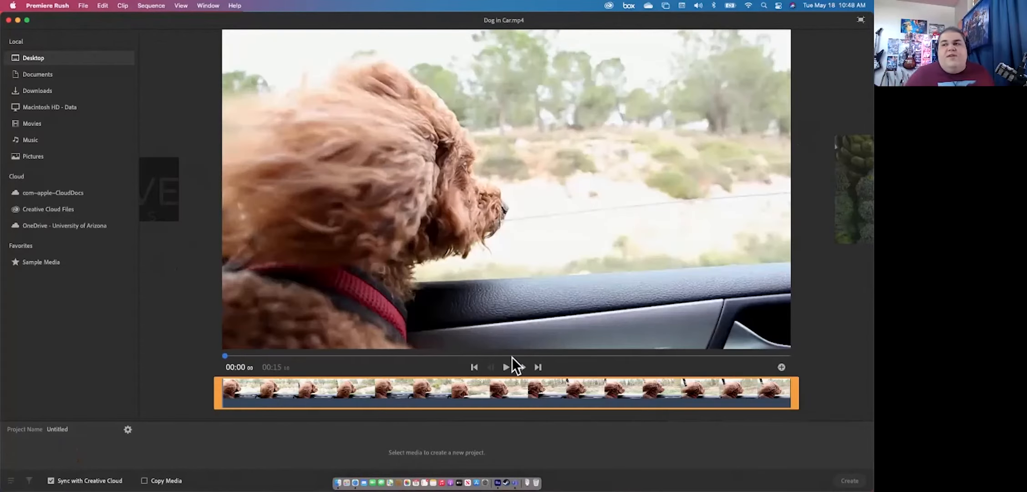
{"action": "left_click", "coordinate": [505, 367]}
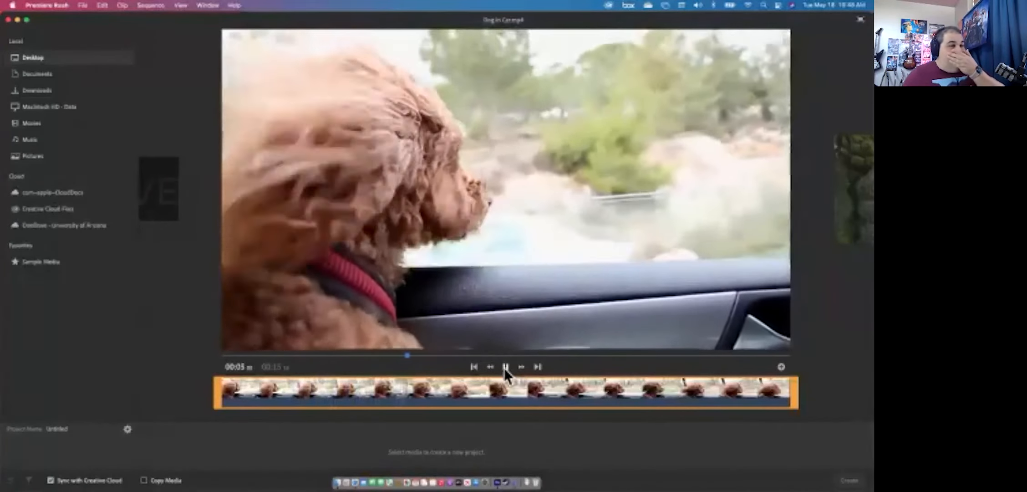
{"action": "left_click", "coordinate": [505, 366]}
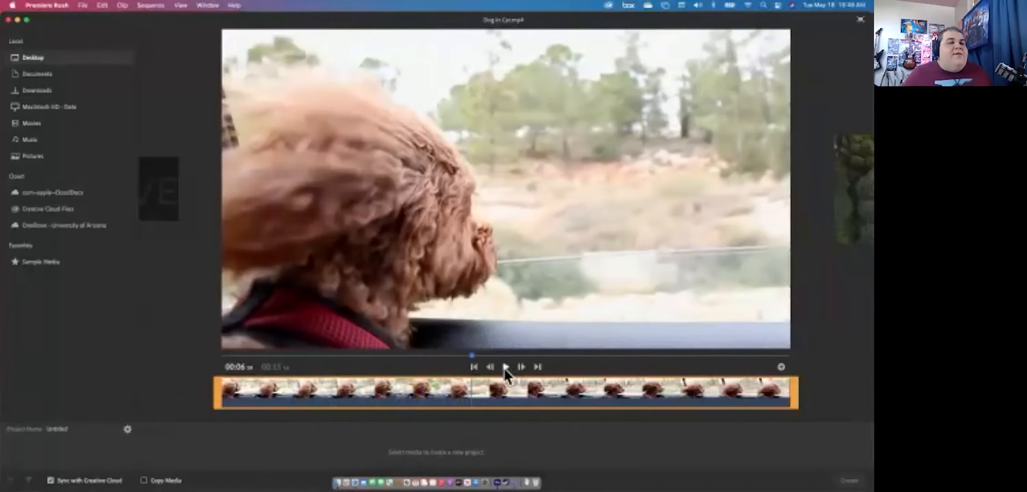
{"action": "left_click_drag", "start_coordinate": [469, 353], "coordinate": [370, 353]}
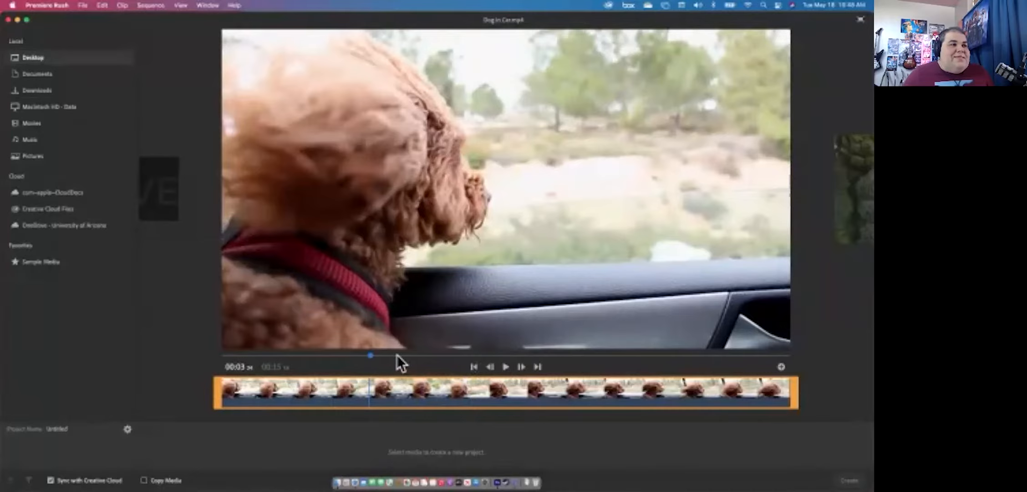
{"action": "key", "text": "space"}
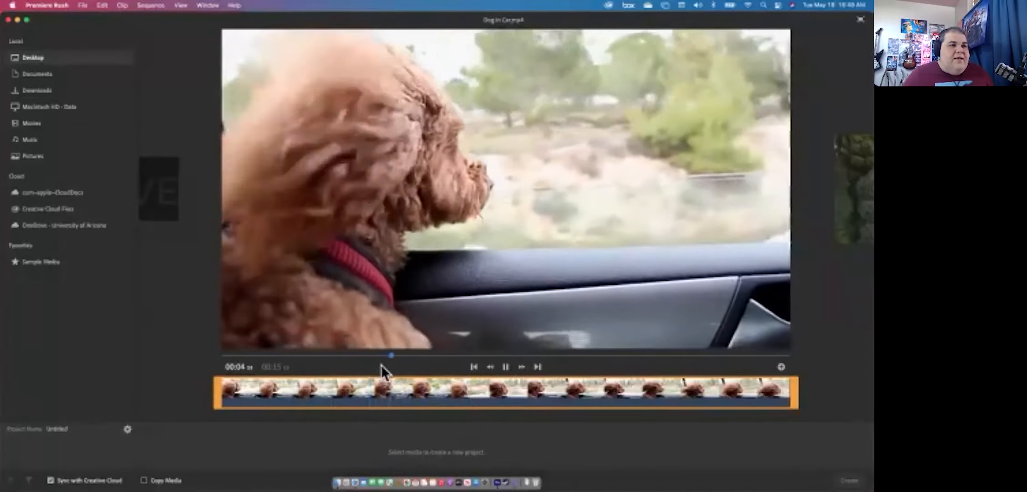
{"action": "key", "text": "space"}
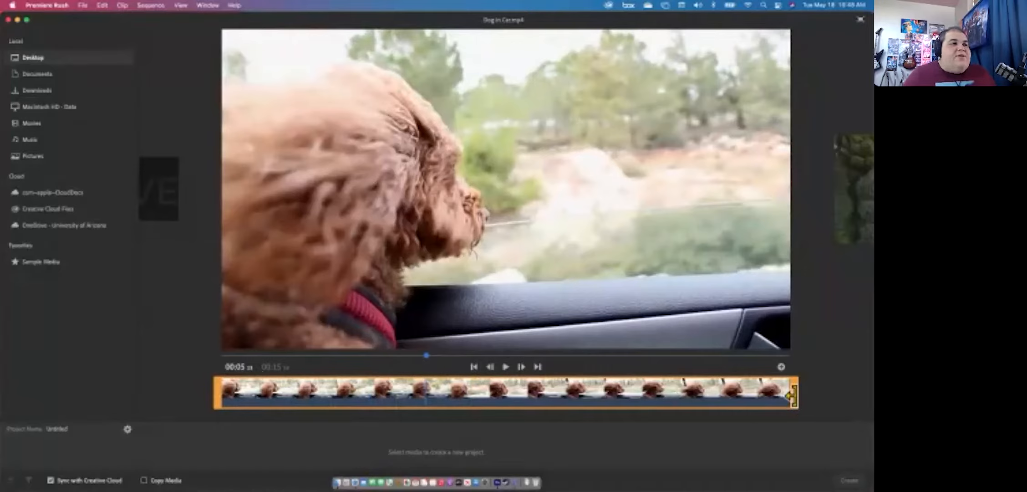
- Trim both ends of Dog in Car to a middle section of about 6 seconds, review it and close the preview
{"action": "left_click_drag", "start_coordinate": [228, 389], "coordinate": [362, 389]}
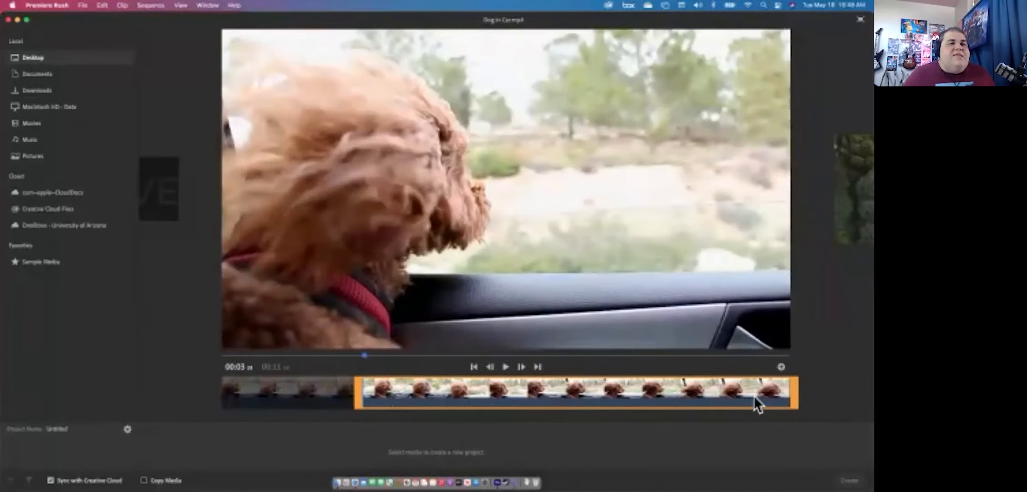
{"action": "left_click_drag", "start_coordinate": [793, 396], "coordinate": [616, 392]}
{"action": "left_click", "coordinate": [505, 366]}
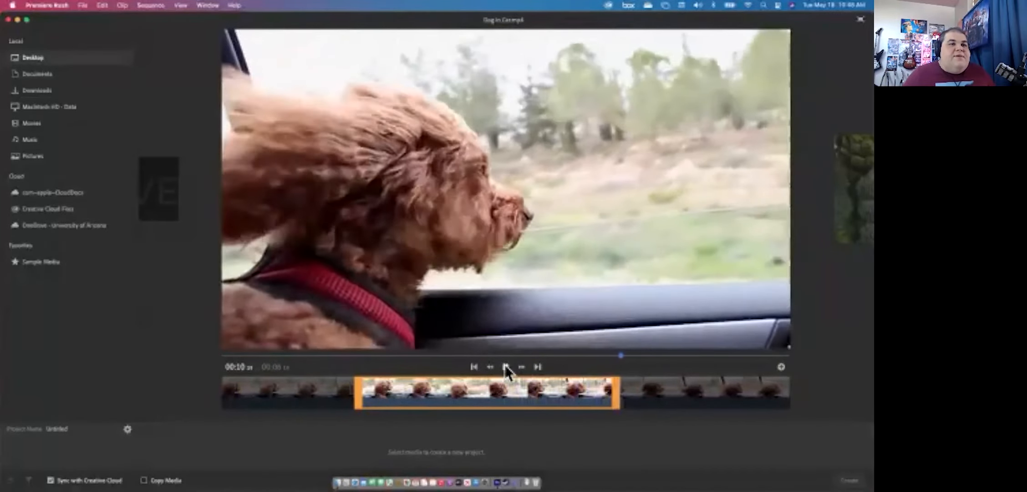
{"action": "left_click_drag", "start_coordinate": [636, 356], "coordinate": [500, 395]}
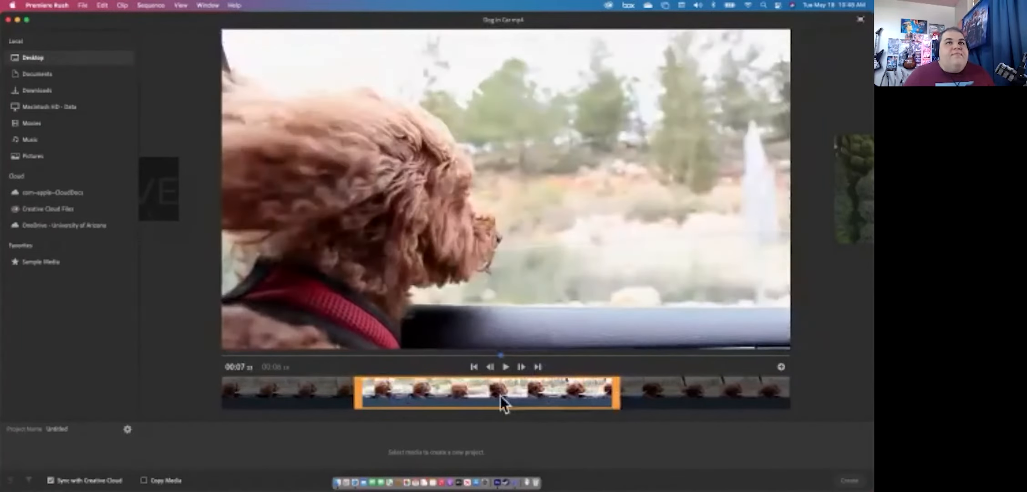
{"action": "left_click", "coordinate": [860, 19]}
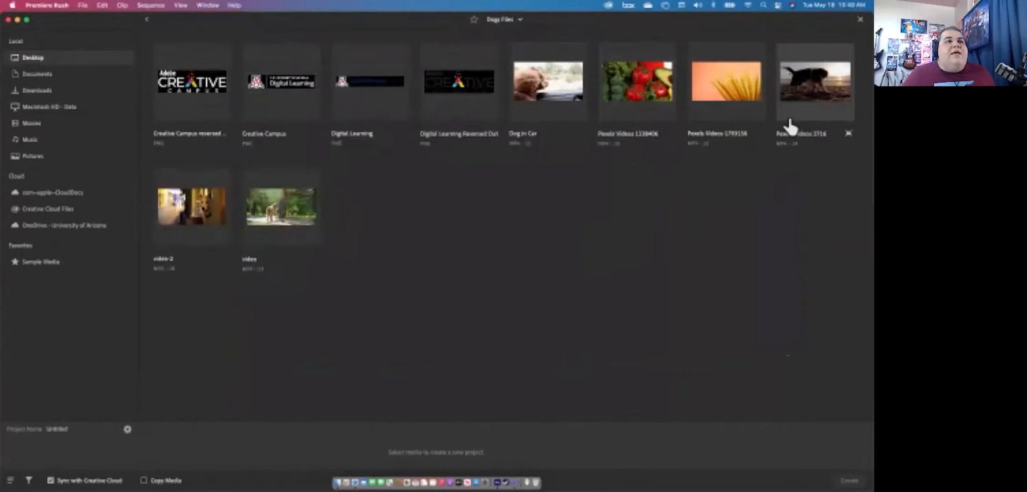
- Select Dog in Car as the project's first clip and check its trimmed range in the preview
{"action": "left_click", "coordinate": [578, 114]}
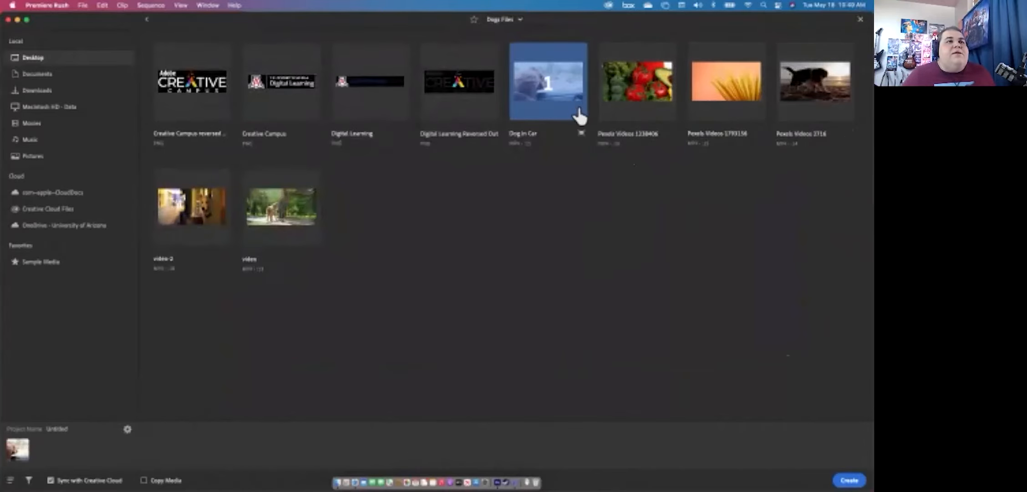
{"action": "left_click", "coordinate": [582, 133]}
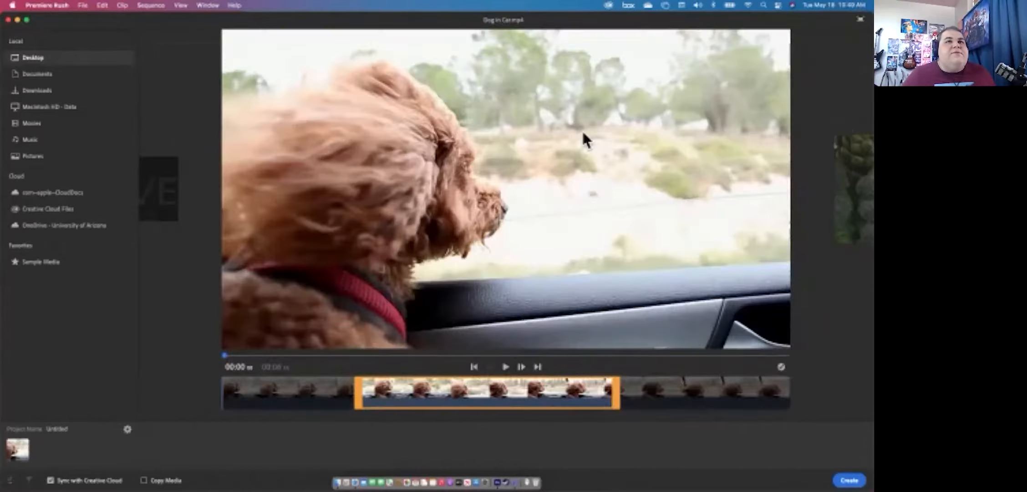
{"action": "left_click", "coordinate": [860, 20]}
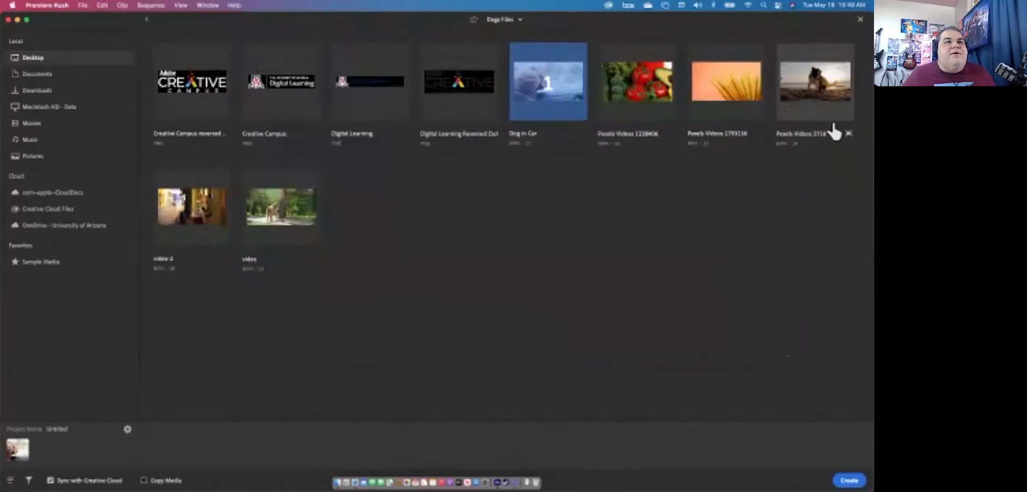
- Trim Pexels Videos 2716 to about 6 seconds starting near 0:01, and select it as the second clip
{"action": "left_click", "coordinate": [848, 133]}
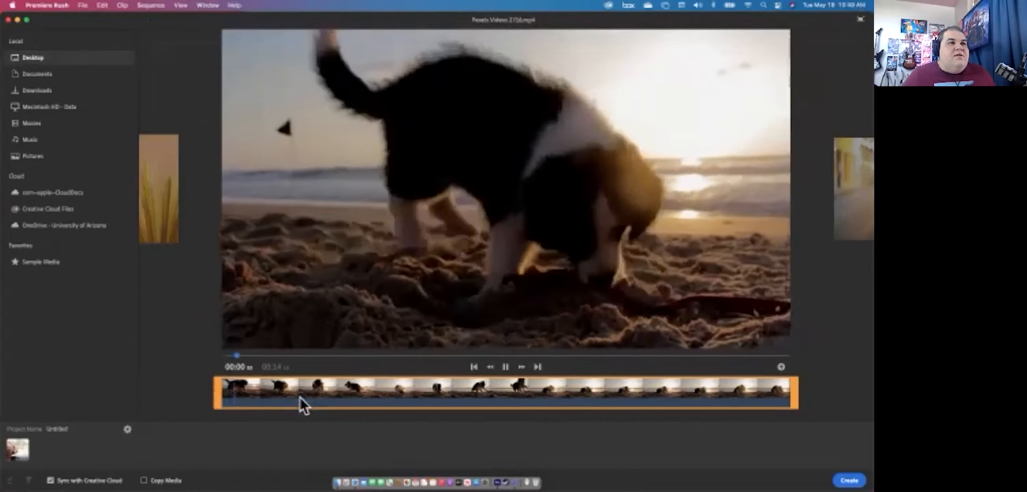
{"action": "key", "text": "space"}
{"action": "left_click_drag", "start_coordinate": [224, 394], "coordinate": [289, 395]}
{"action": "left_click_drag", "start_coordinate": [787, 386], "coordinate": [458, 395]}
{"action": "left_click_drag", "start_coordinate": [479, 392], "coordinate": [523, 391]}
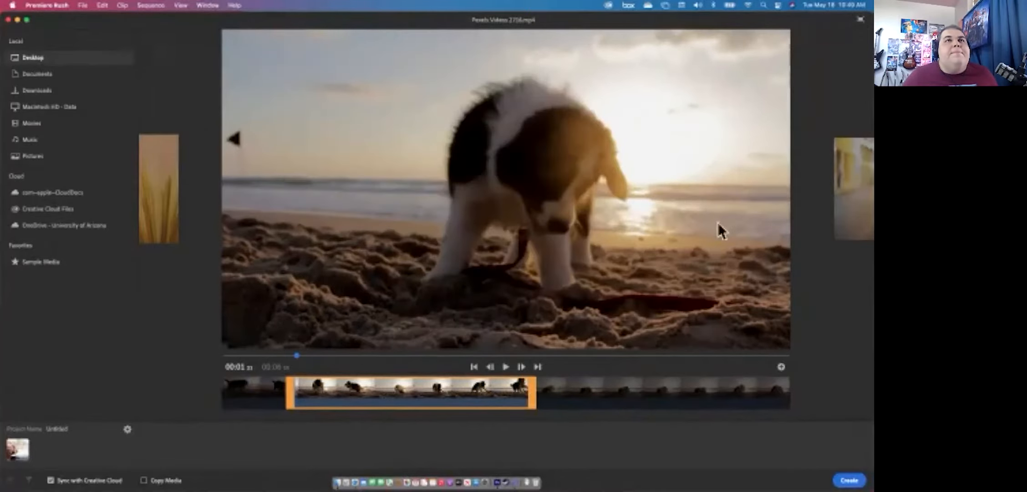
{"action": "left_click", "coordinate": [859, 20]}
{"action": "left_click", "coordinate": [814, 86]}
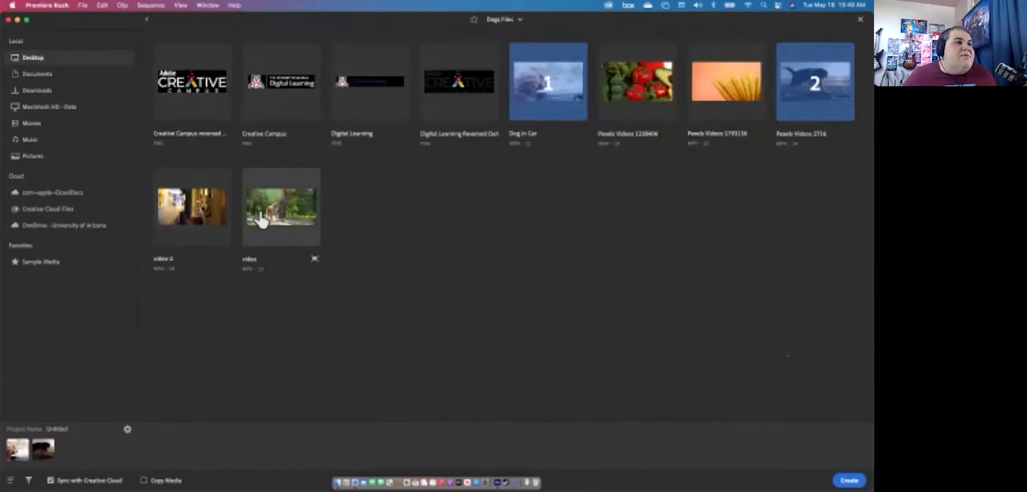
- Select the clip named video as the third clip and trim it to run from about 0:03 to 0:06
{"action": "left_click", "coordinate": [303, 218]}
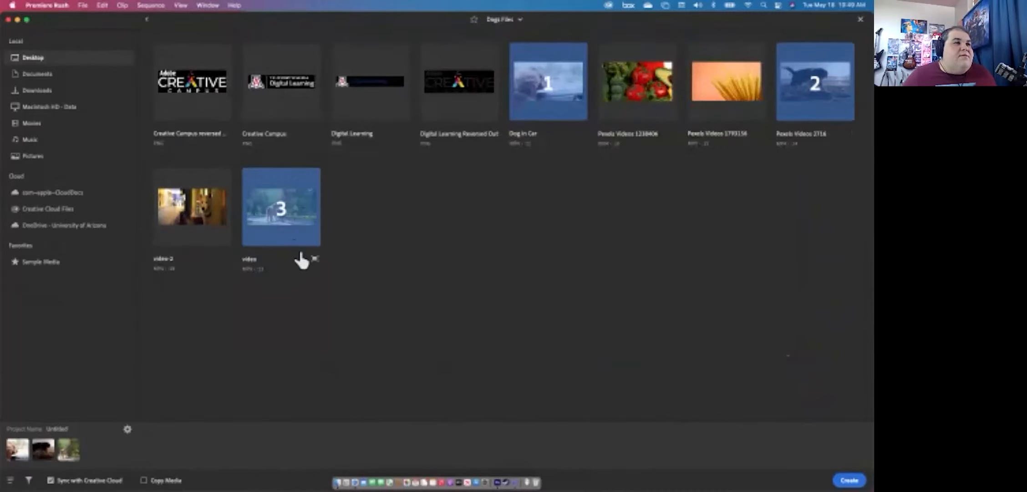
{"action": "left_click", "coordinate": [315, 259]}
{"action": "left_click_drag", "start_coordinate": [219, 392], "coordinate": [351, 394]}
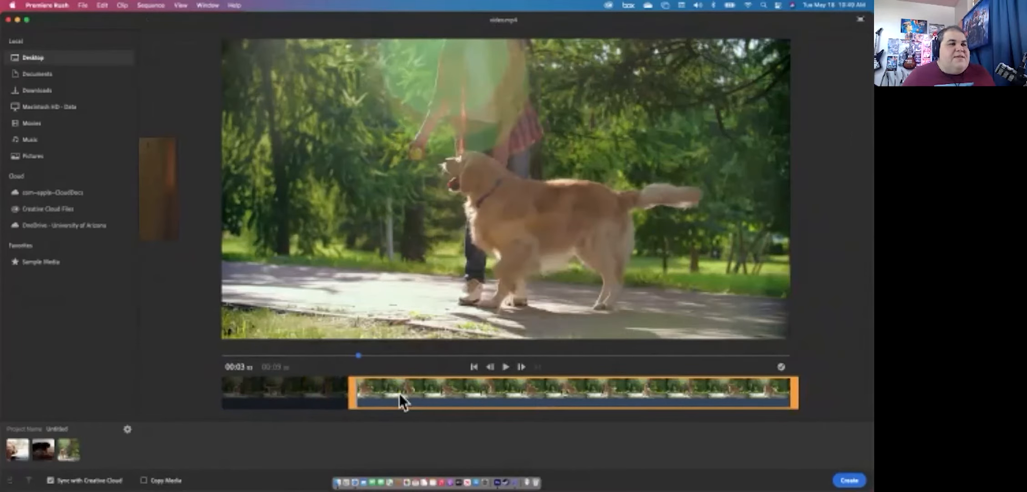
{"action": "left_click", "coordinate": [505, 367]}
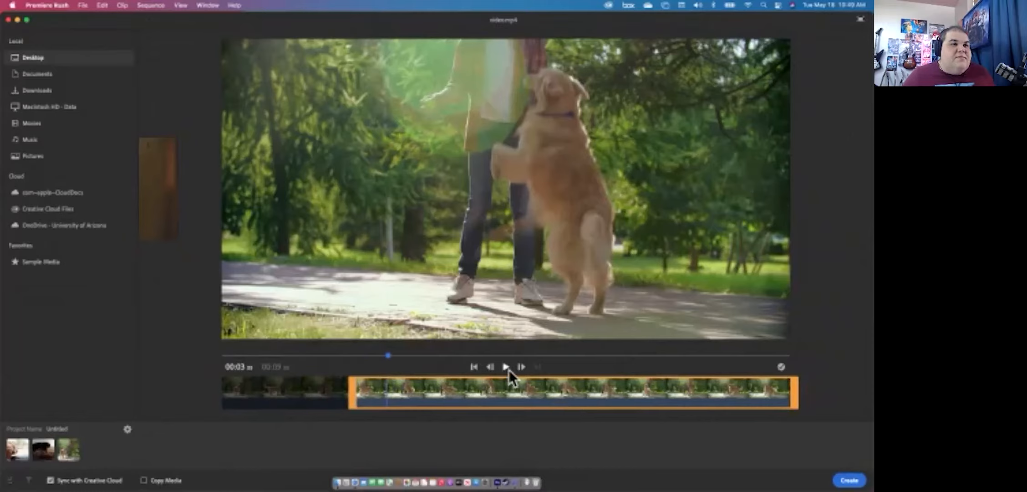
{"action": "left_click_drag", "start_coordinate": [804, 409], "coordinate": [602, 400]}
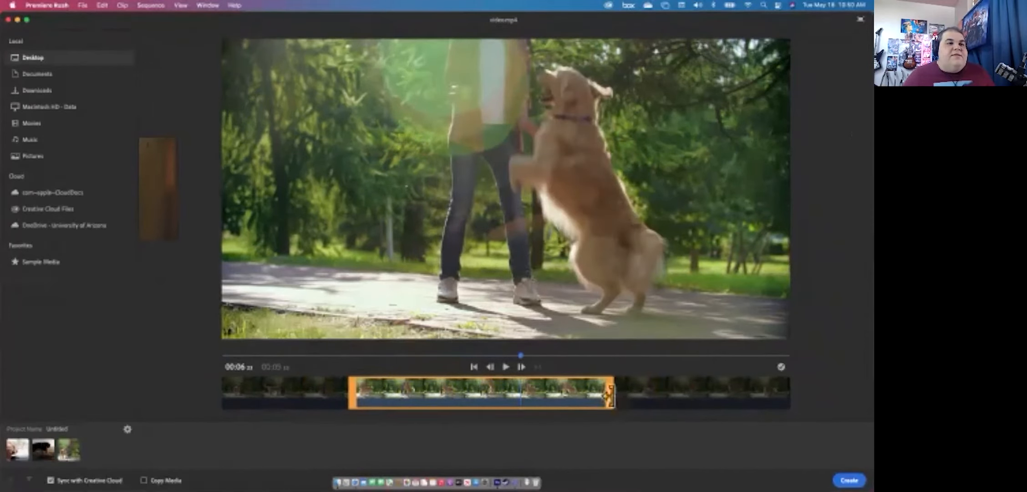
{"action": "left_click_drag", "start_coordinate": [613, 402], "coordinate": [528, 408]}
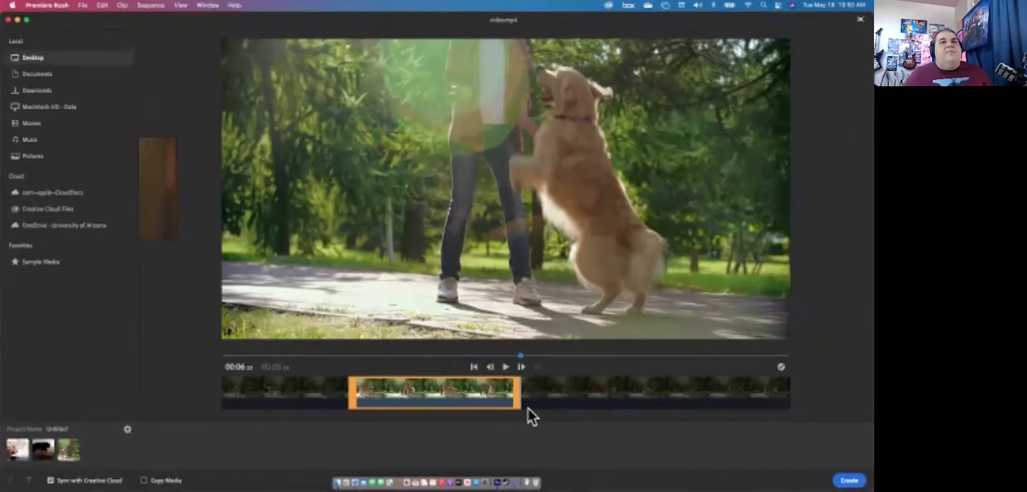
{"action": "left_click", "coordinate": [860, 20]}
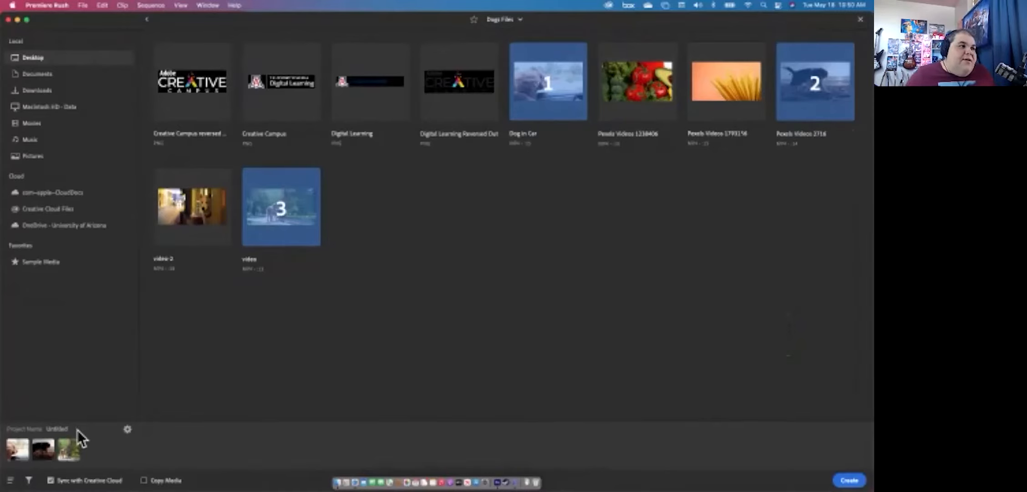
- Name the project "Dog Rescue"
{"action": "left_click", "coordinate": [51, 428]}
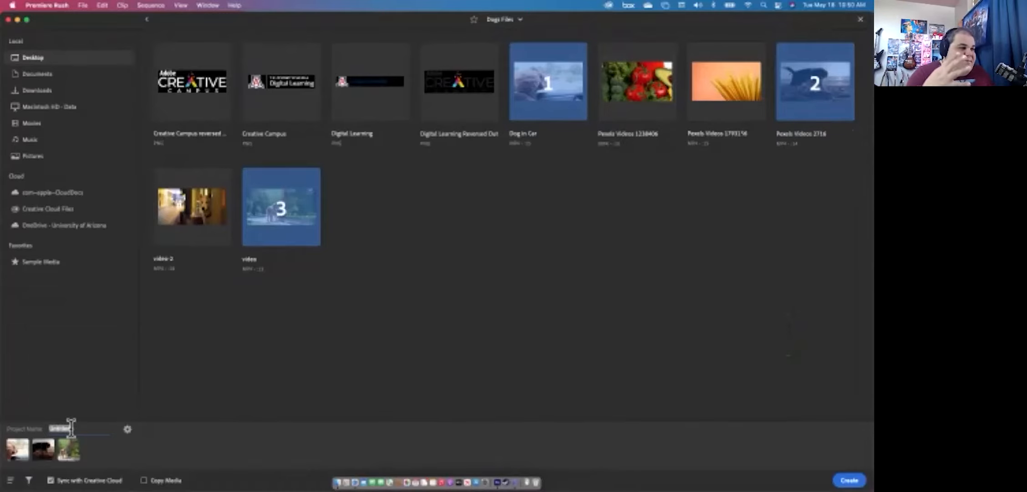
{"action": "type", "text": "Dog"}
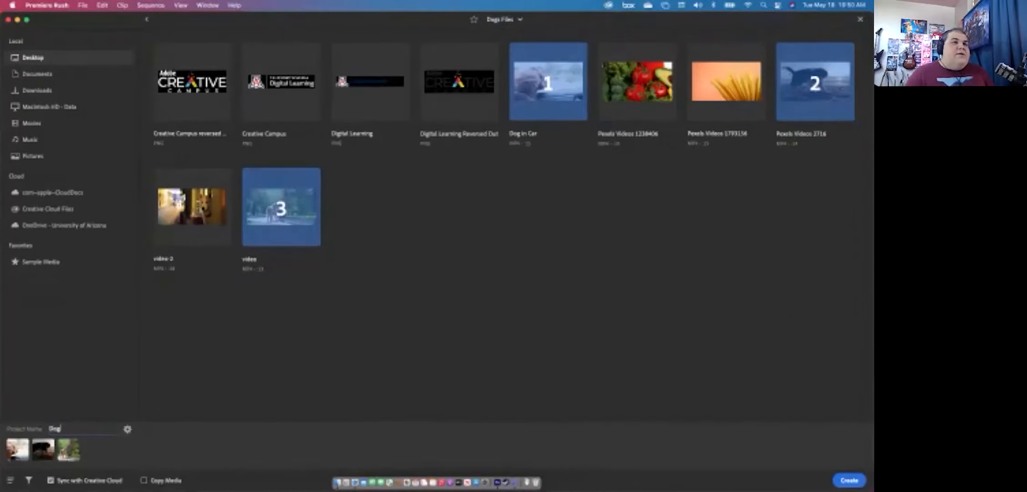
{"action": "type", "text": " Rescue"}
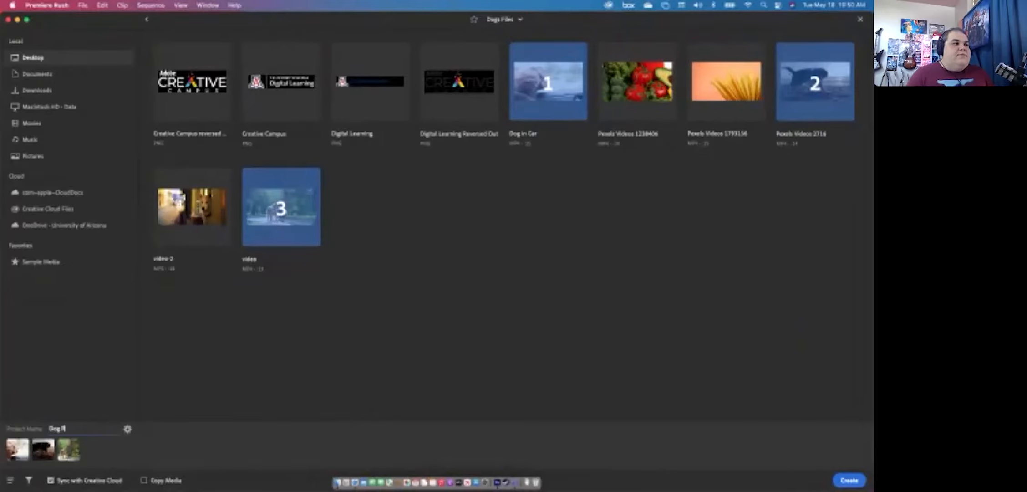
{"action": "key", "text": "BackSpace"}
{"action": "type", "text": "cue"}
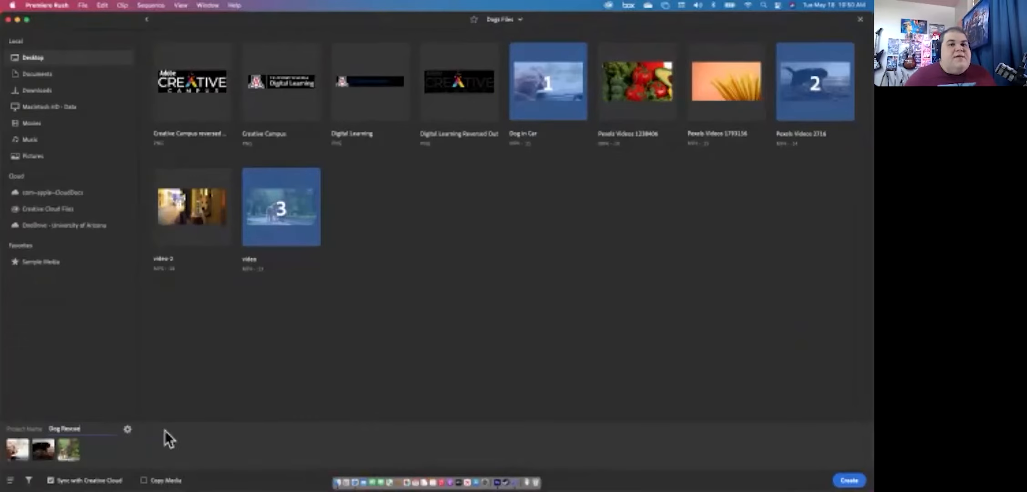
- Create the Dog Rescue project from the three selected clips and place the playhead at the start of the sequence
{"action": "left_click", "coordinate": [846, 479]}
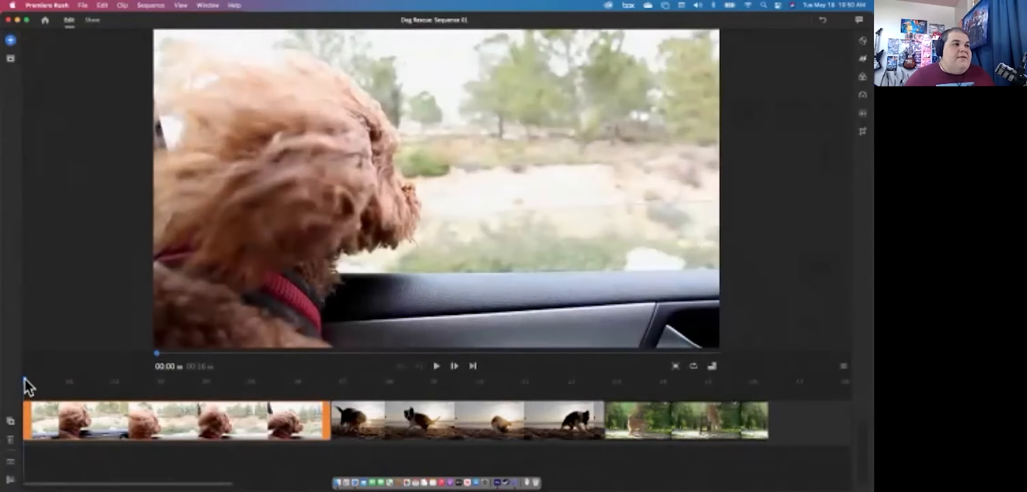
{"action": "mouse_move", "coordinate": [25, 380]}
{"action": "left_mouse_down"}
{"action": "mouse_move", "coordinate": [231, 382]}
{"action": "mouse_move", "coordinate": [19, 379]}
{"action": "left_mouse_up"}
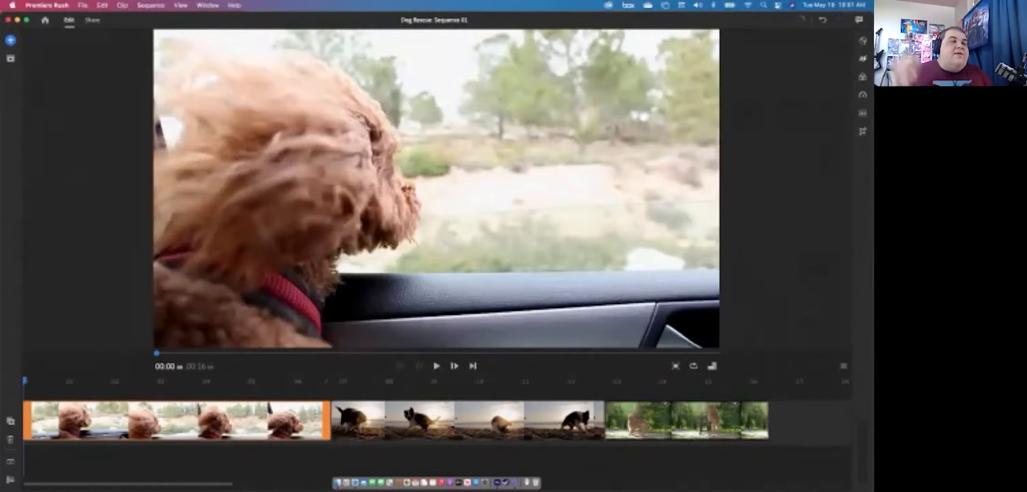
{"action": "key", "text": "super+Tab"}
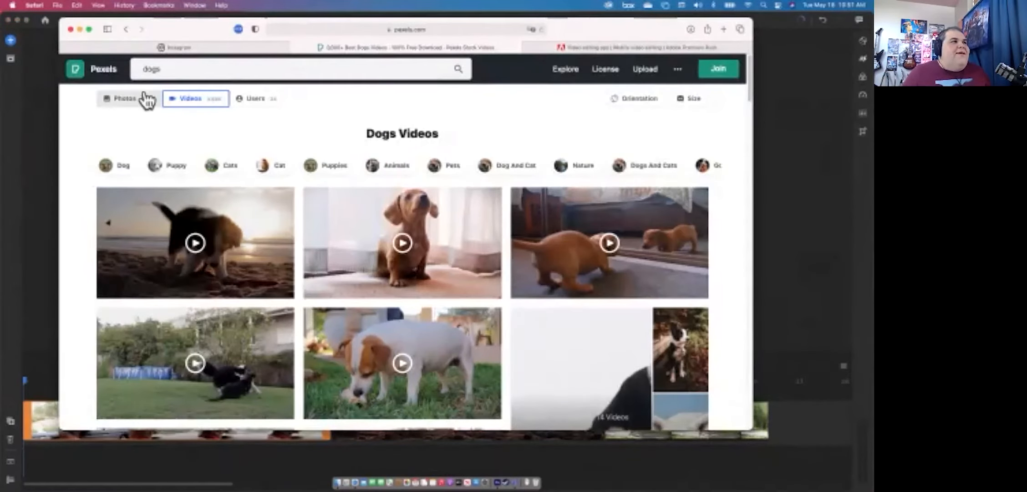
{"action": "left_click", "coordinate": [51, 137]}
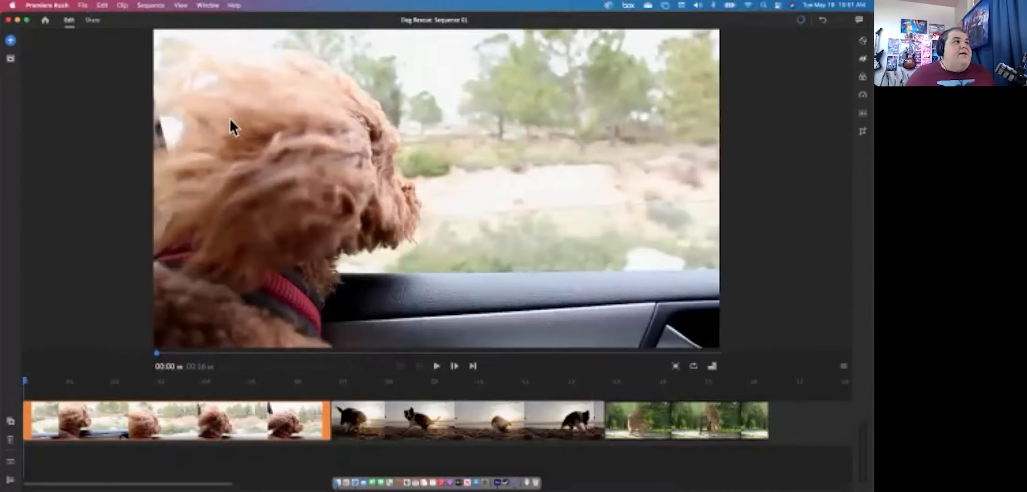
- Go to the overview of all projects and reopen the Dog Rescue project
{"action": "left_click", "coordinate": [45, 18]}
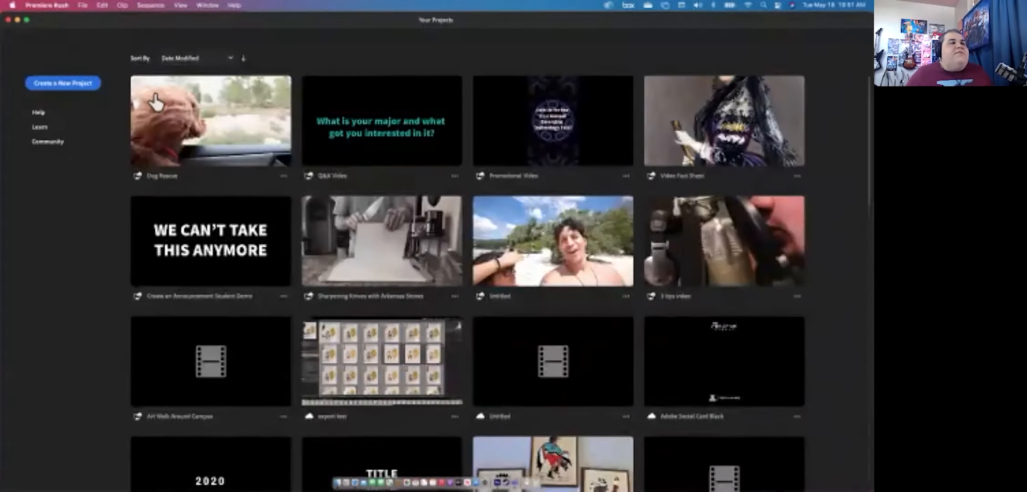
{"action": "left_click", "coordinate": [214, 128]}
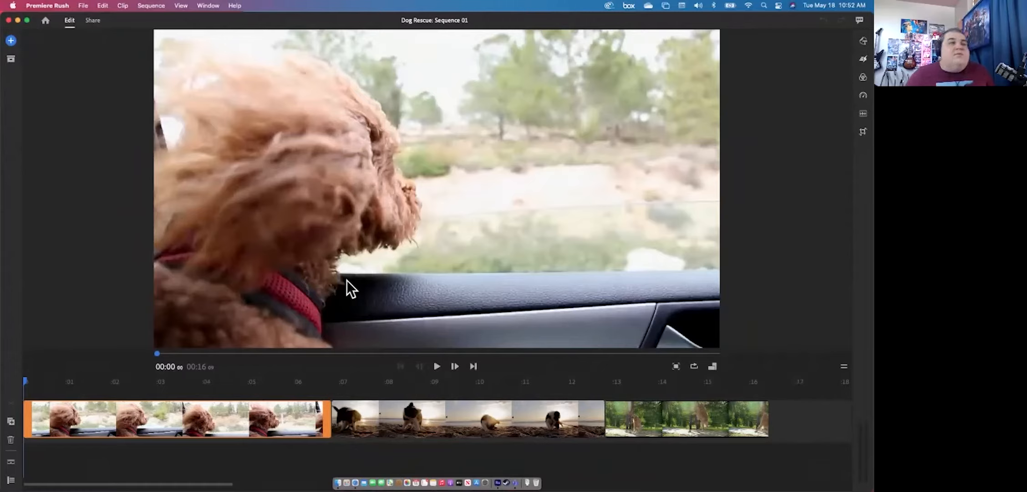
{"action": "left_click", "coordinate": [82, 5]}
{"action": "left_click", "coordinate": [107, 215]}
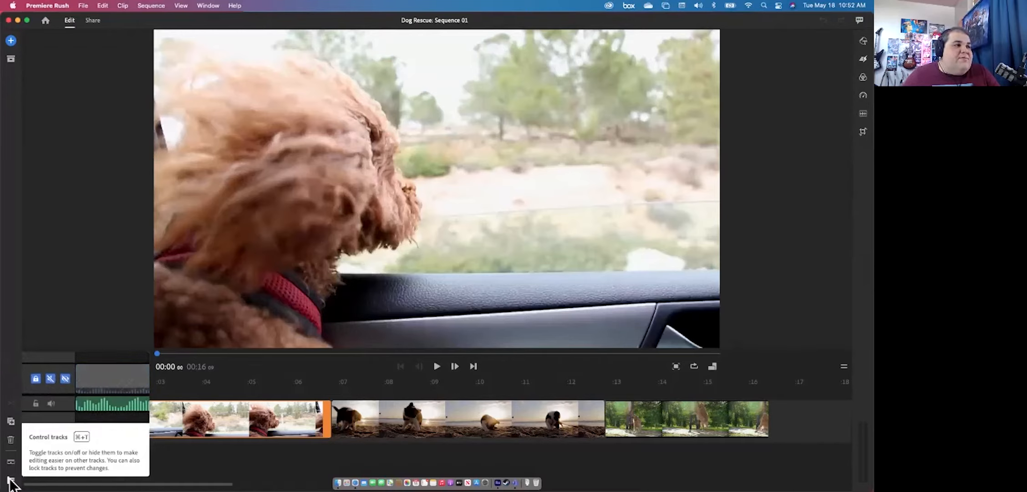
- Show the track controls beside the timeline and toggle the main video track's visibility off and on again
{"action": "left_click", "coordinate": [200, 463]}
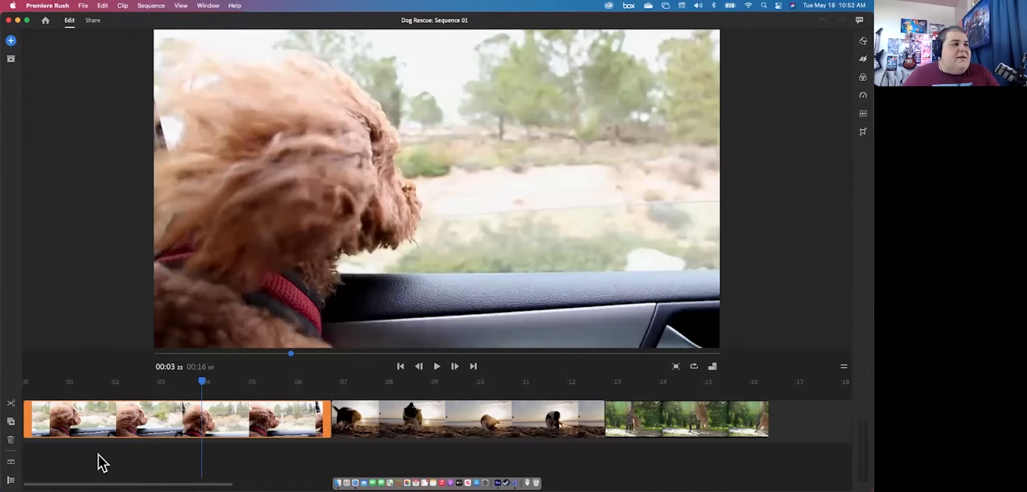
{"action": "left_click", "coordinate": [10, 479]}
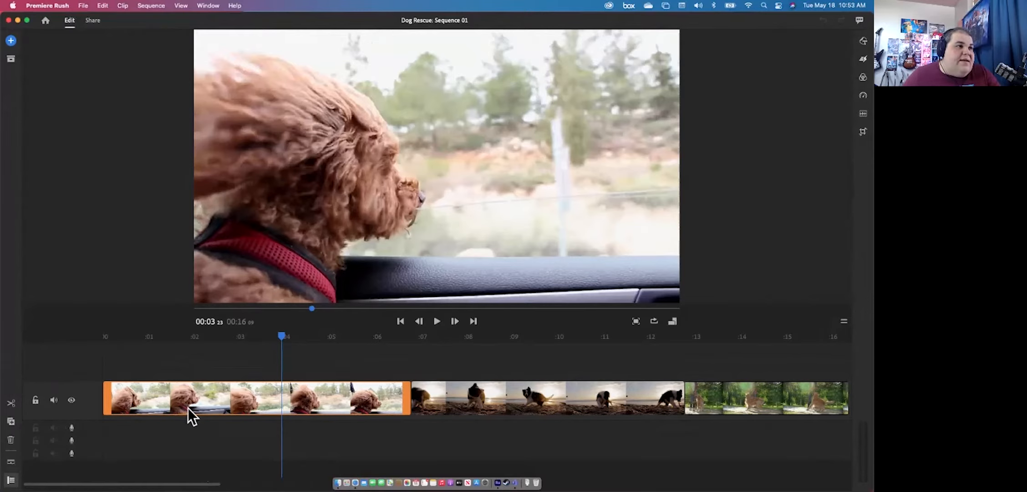
{"action": "left_click", "coordinate": [72, 399]}
{"action": "left_click", "coordinate": [71, 399]}
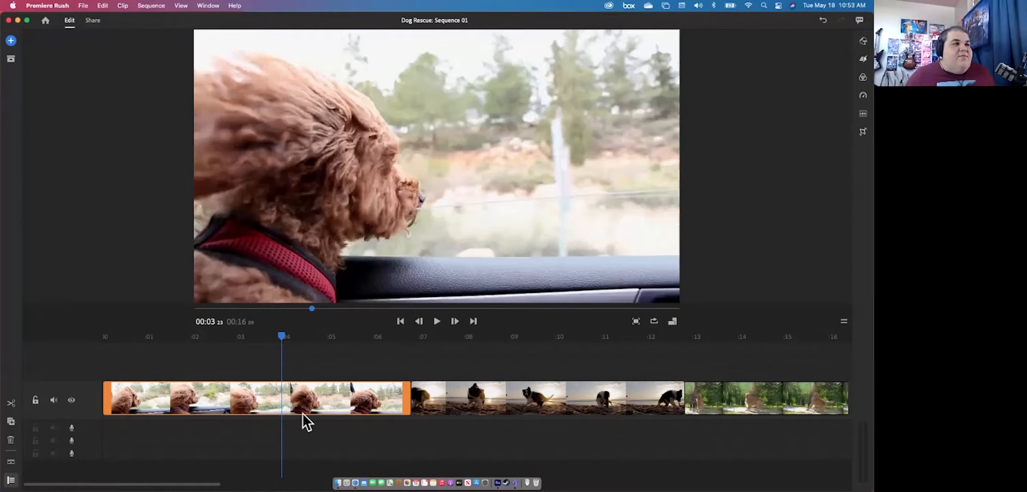
{"action": "scroll", "coordinate": [273, 406], "scroll_direction": "right", "scroll_amount": 2}
{"action": "scroll", "coordinate": [272, 406], "scroll_direction": "left", "scroll_amount": 2}
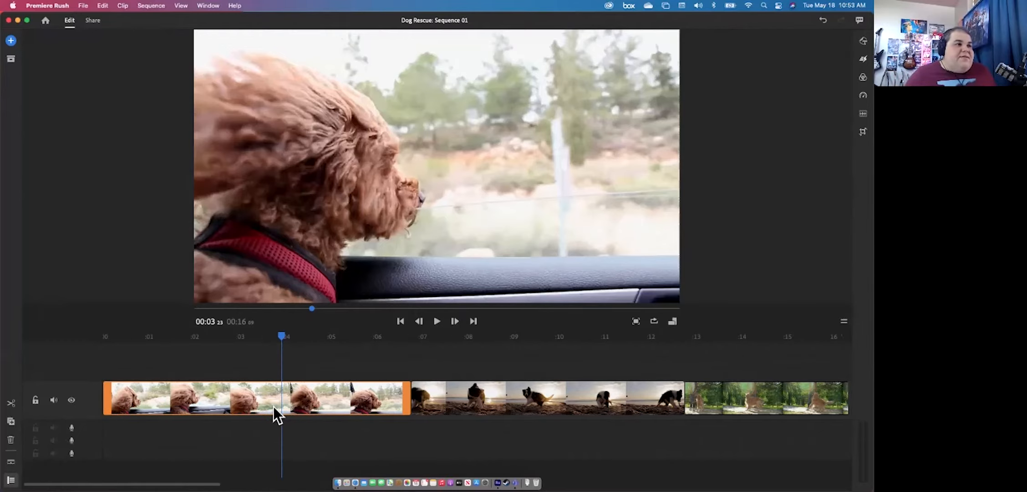
- Scrub the first clip between about 0:05 and 0:01, and play the sequence from there into the beach dog clip
{"action": "left_click_drag", "start_coordinate": [266, 340], "coordinate": [350, 374]}
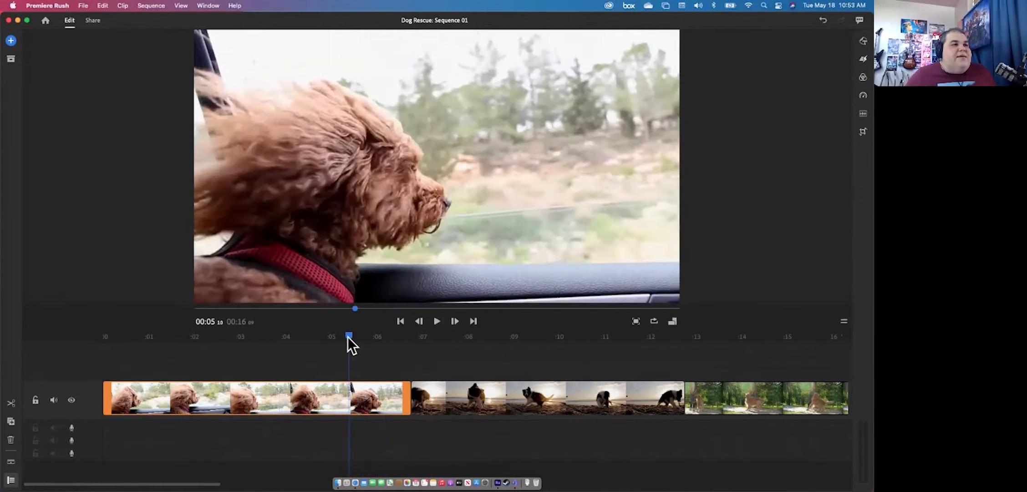
{"action": "left_click_drag", "start_coordinate": [348, 337], "coordinate": [186, 341]}
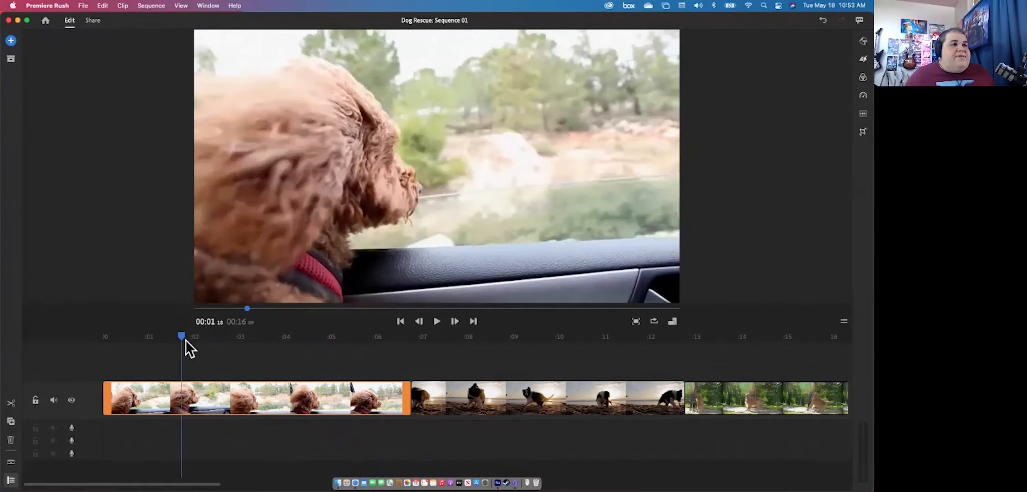
{"action": "key", "text": "space"}
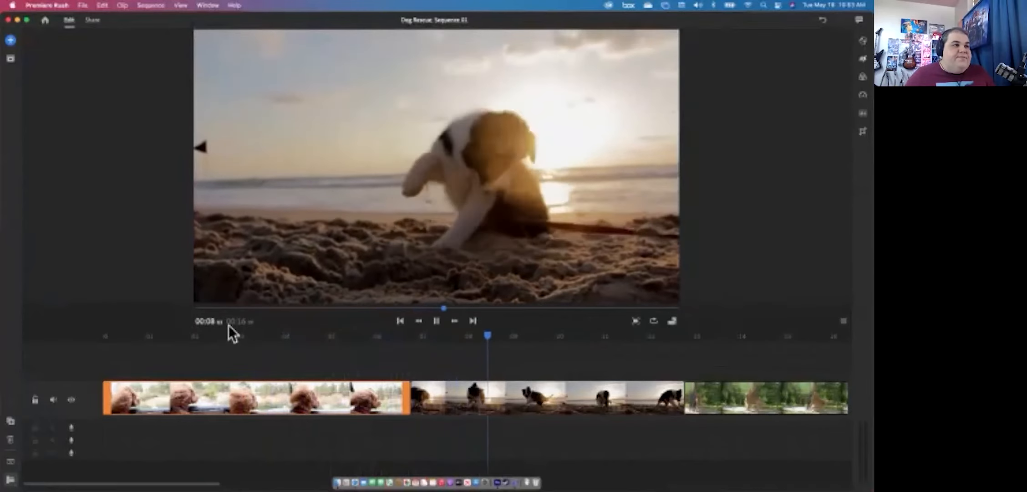
{"action": "key", "text": "space"}
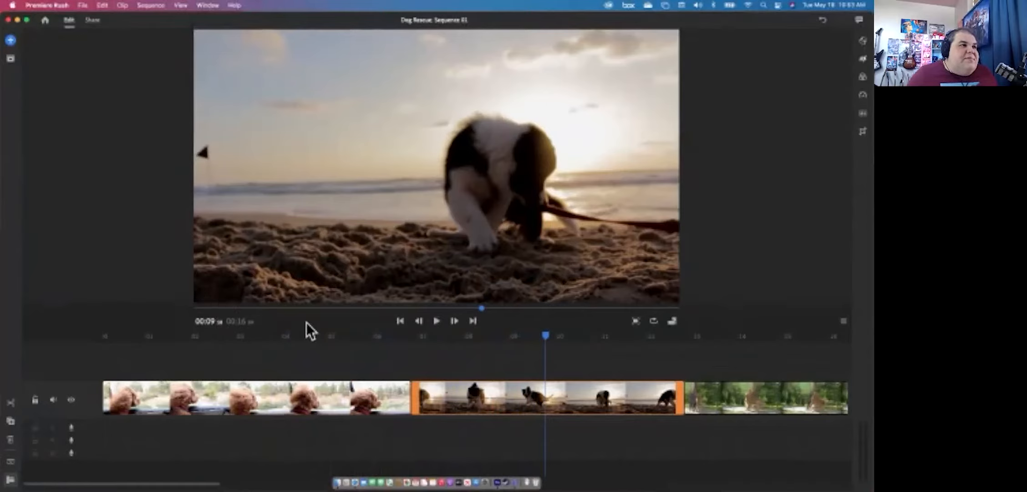
- Scrub from the beach dog clip back into the first clip and play across the cut between them
{"action": "left_click_drag", "start_coordinate": [547, 336], "coordinate": [561, 337]}
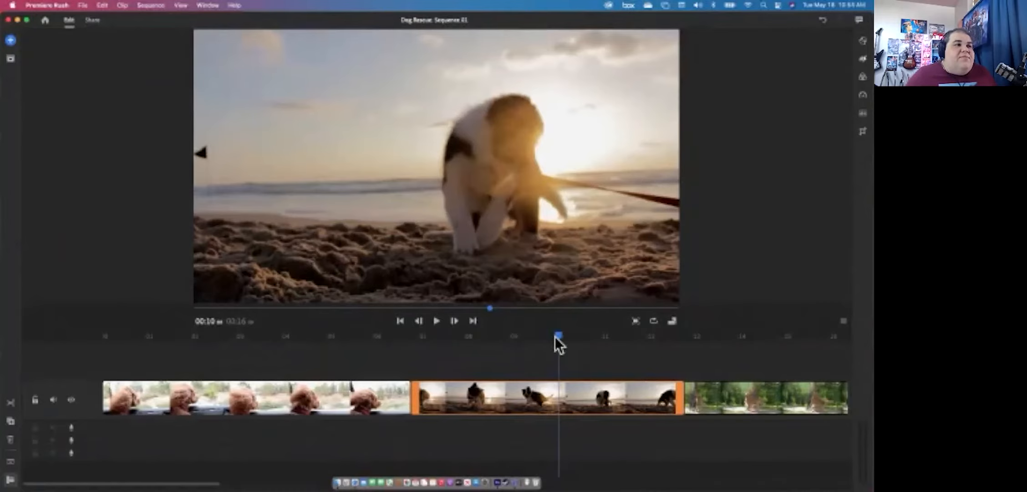
{"action": "left_click_drag", "start_coordinate": [560, 336], "coordinate": [331, 367]}
{"action": "key", "text": "space"}
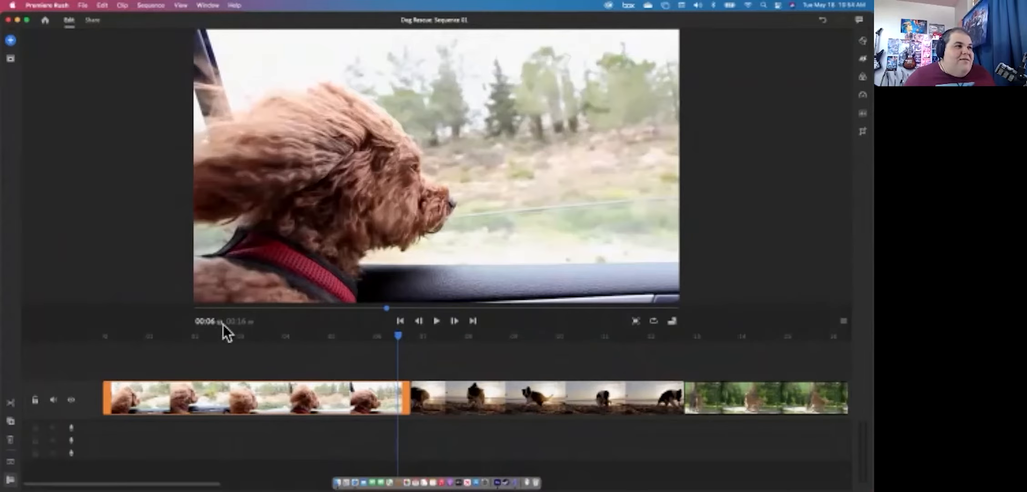
{"action": "key", "text": "space"}
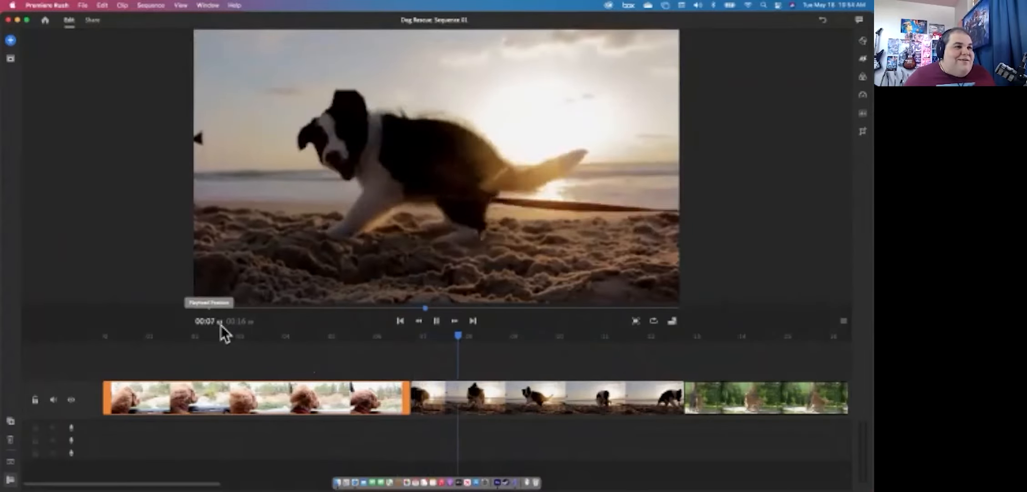
{"action": "key", "text": "space"}
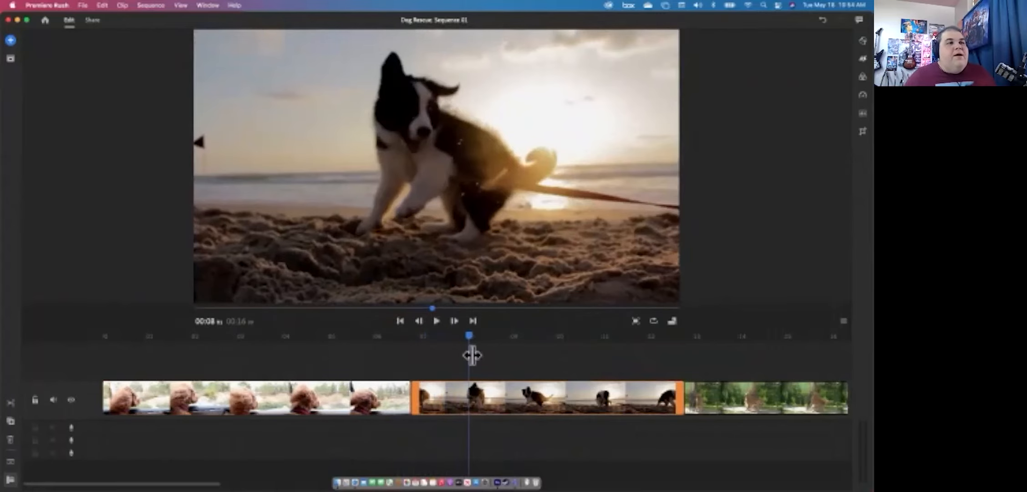
- Move the playhead to about 0:07 and step back frame by frame to the cut between the first two clips
{"action": "left_click_drag", "start_coordinate": [470, 335], "coordinate": [435, 345]}
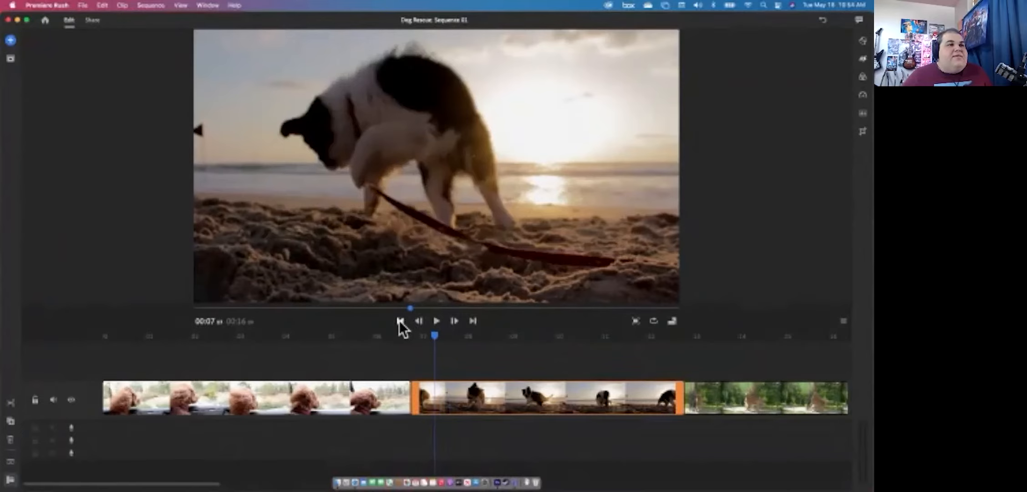
{"action": "left_click", "coordinate": [426, 321]}
{"action": "left_click", "coordinate": [426, 321]}
{"action": "left_click", "coordinate": [426, 321]}
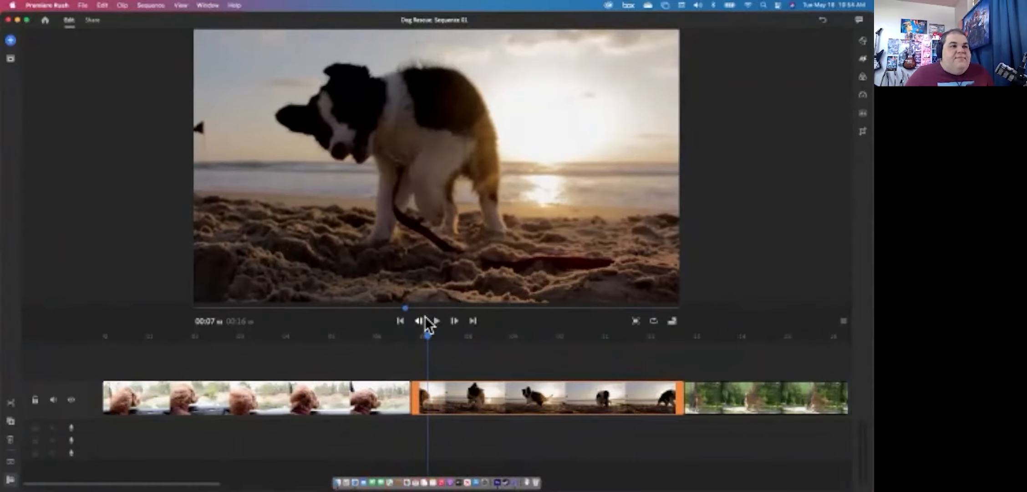
{"action": "left_click", "coordinate": [426, 322]}
{"action": "left_click", "coordinate": [427, 321]}
{"action": "left_click", "coordinate": [426, 322]}
{"action": "left_click", "coordinate": [426, 321]}
{"action": "left_click", "coordinate": [427, 321]}
{"action": "left_click", "coordinate": [427, 321]}
{"action": "left_click", "coordinate": [426, 322]}
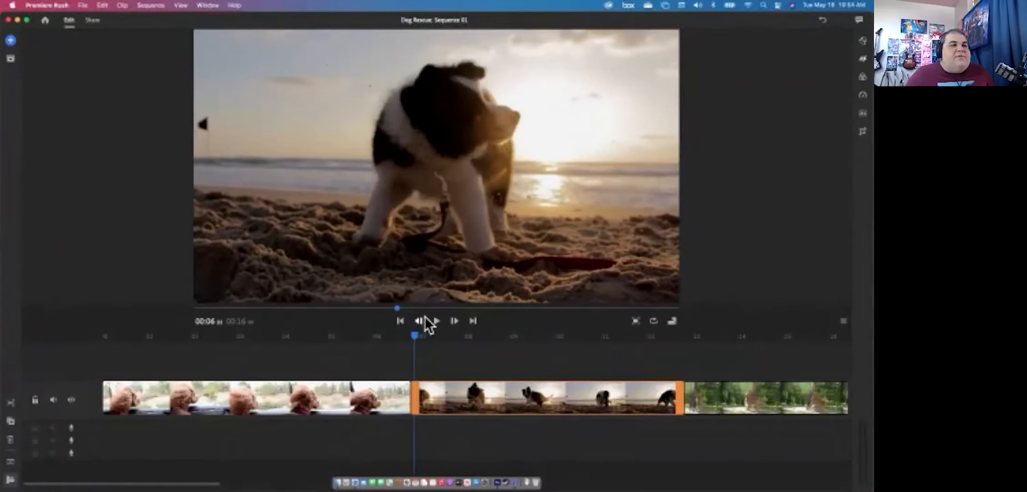
{"action": "left_click", "coordinate": [427, 321]}
{"action": "left_click", "coordinate": [426, 321]}
{"action": "left_click", "coordinate": [426, 321]}
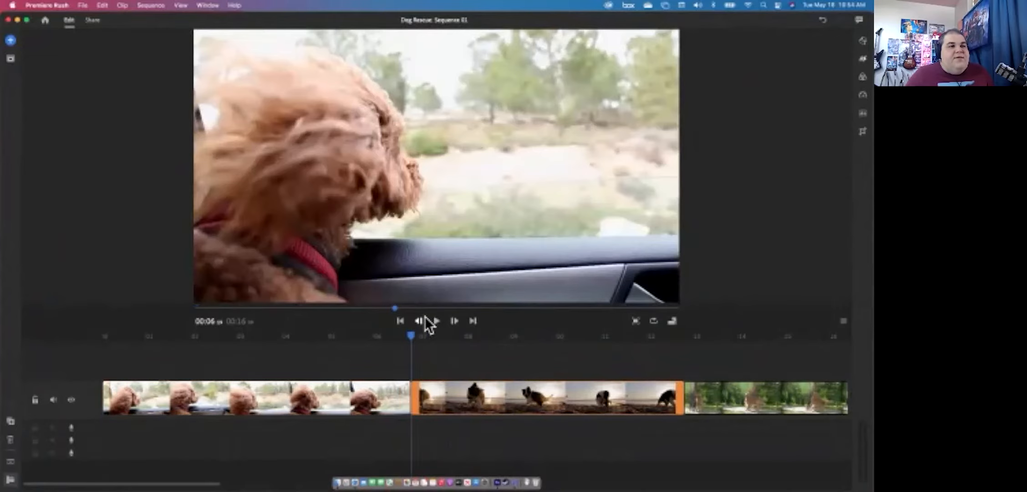
- Jump the playhead back and forth between the clips' start points, finishing at the start of the second clip
{"action": "key", "text": "Down"}
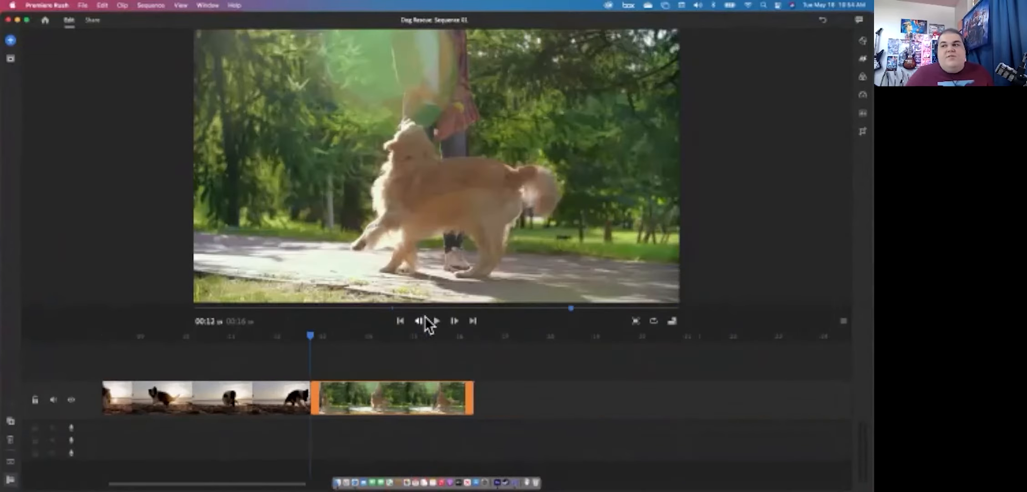
{"action": "key", "text": "Up"}
{"action": "key", "text": "Up"}
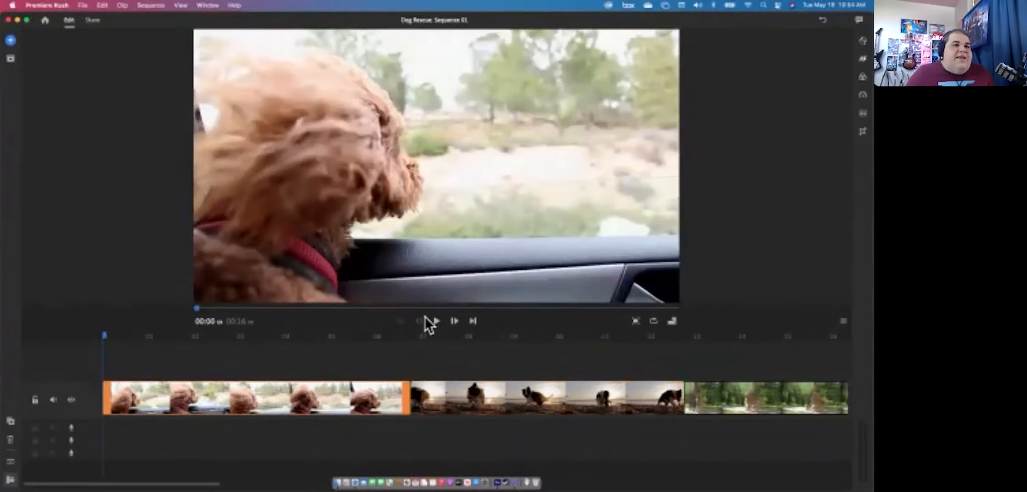
{"action": "key", "text": "Down"}
{"action": "key", "text": "Down"}
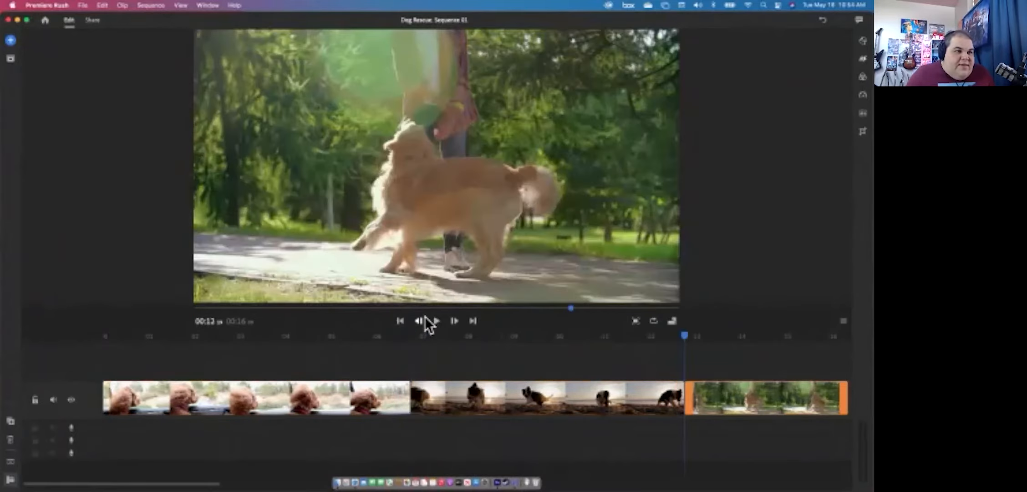
{"action": "key", "text": "Up"}
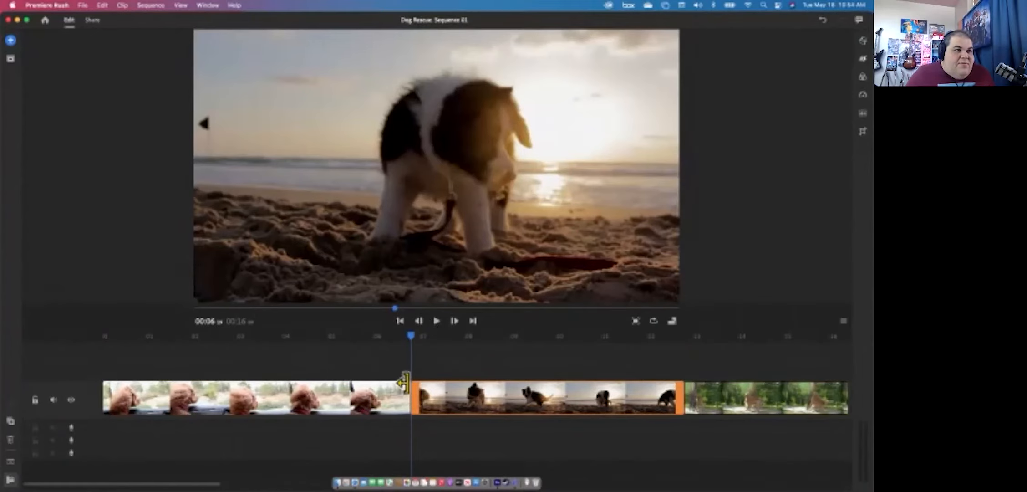
- Turn on loop playback and preview the beach dog clip starting at about 0:07
{"action": "left_click_drag", "start_coordinate": [405, 336], "coordinate": [454, 367]}
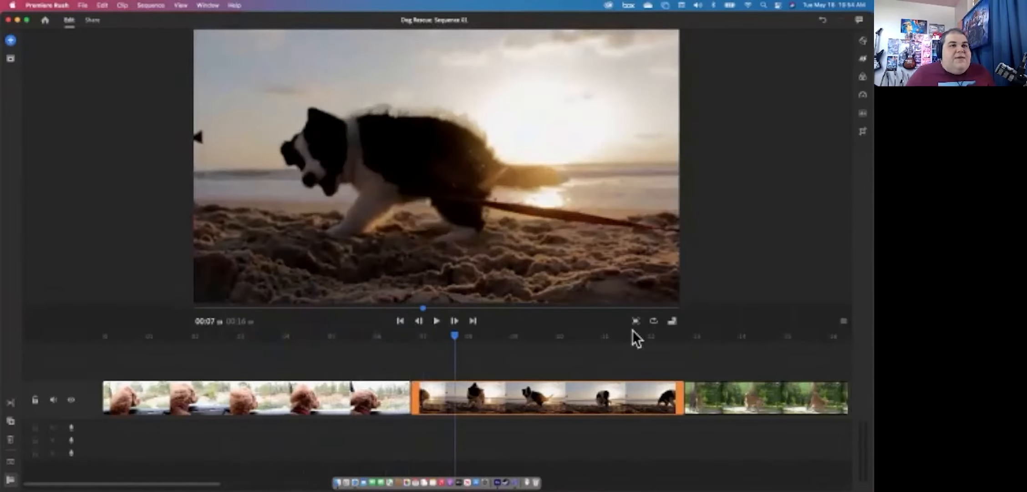
{"action": "left_click", "coordinate": [655, 322]}
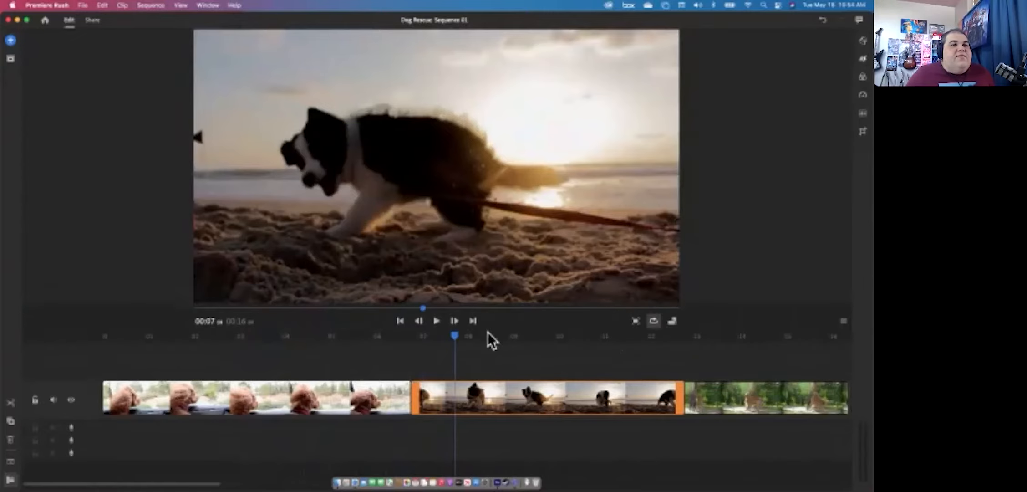
{"action": "left_click", "coordinate": [436, 322]}
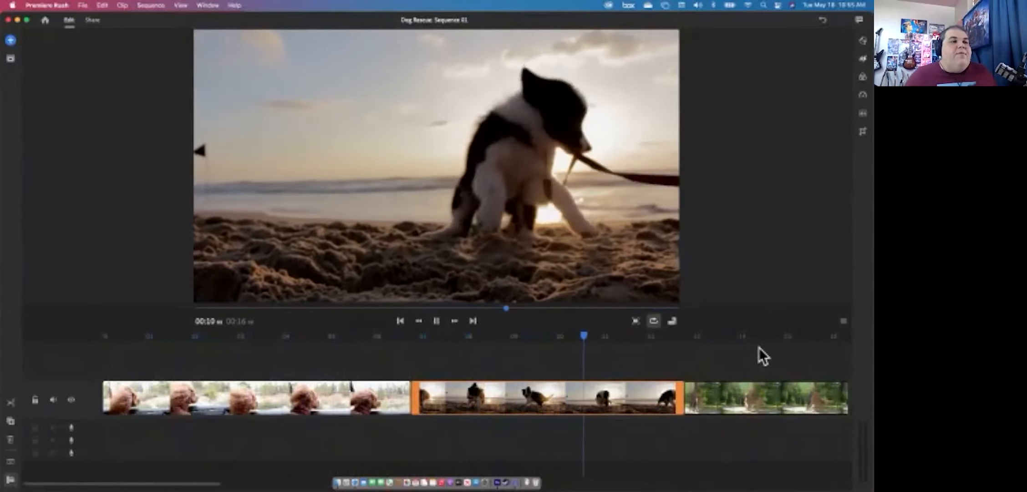
{"action": "key", "text": "space"}
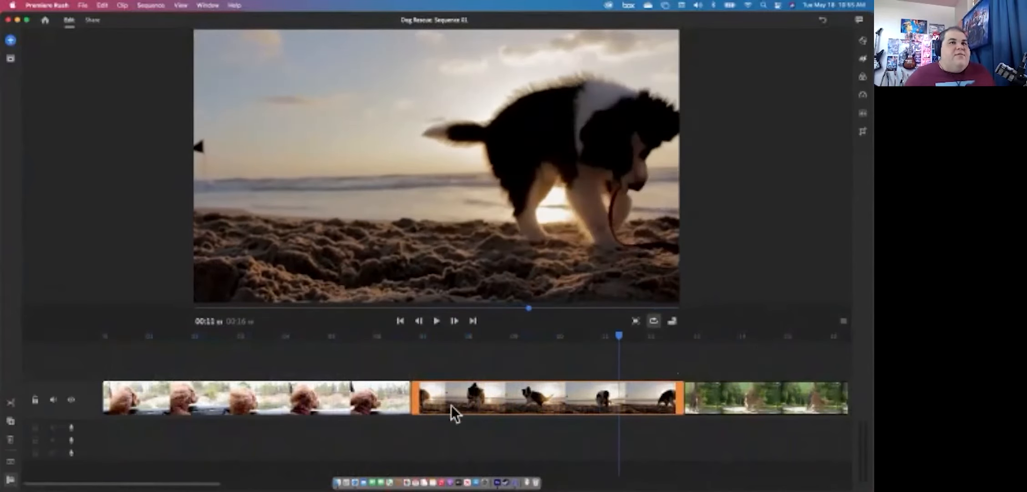
- Return the playhead to the sequence start, adjust the timeline zoom slightly, and scrub the first clip to about 0:03
{"action": "left_click", "coordinate": [385, 335]}
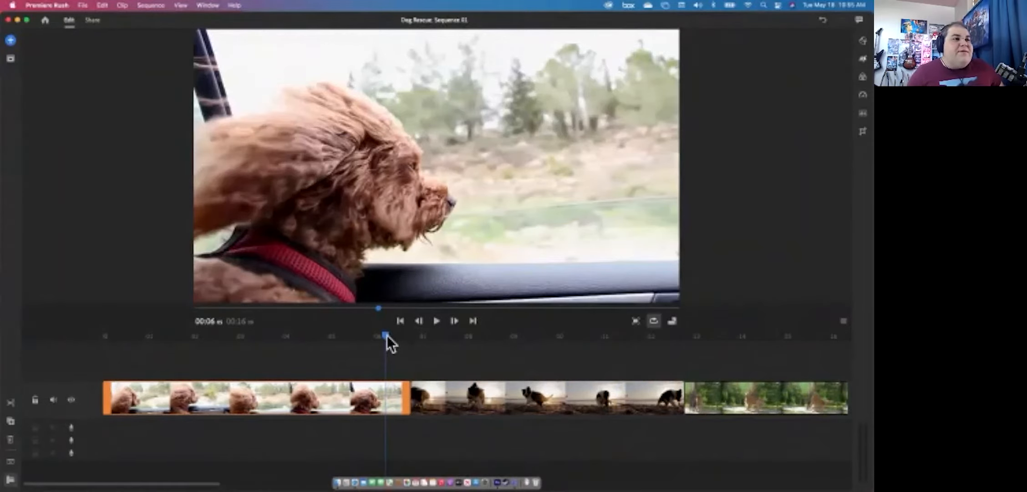
{"action": "left_click_drag", "start_coordinate": [384, 336], "coordinate": [67, 371]}
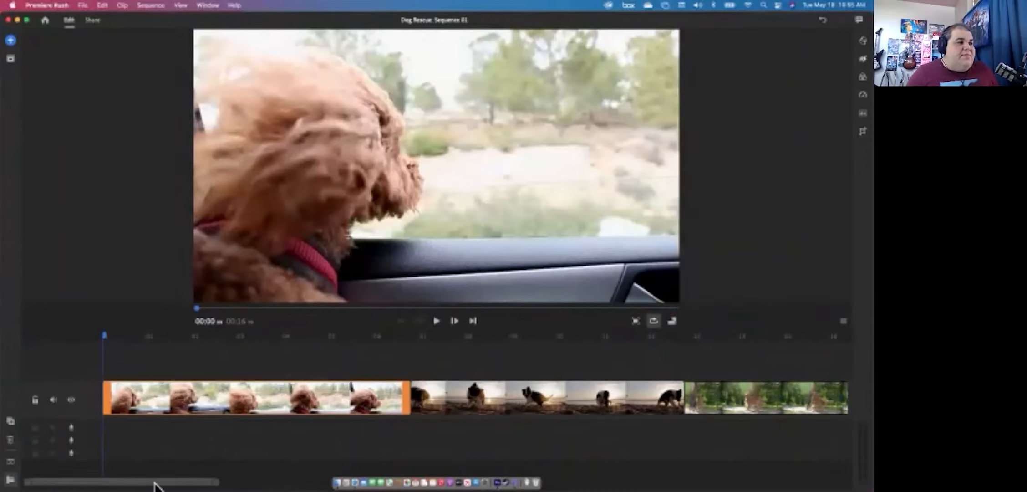
{"action": "left_click_drag", "start_coordinate": [121, 483], "coordinate": [92, 487]}
{"action": "left_click_drag", "start_coordinate": [216, 481], "coordinate": [255, 483]}
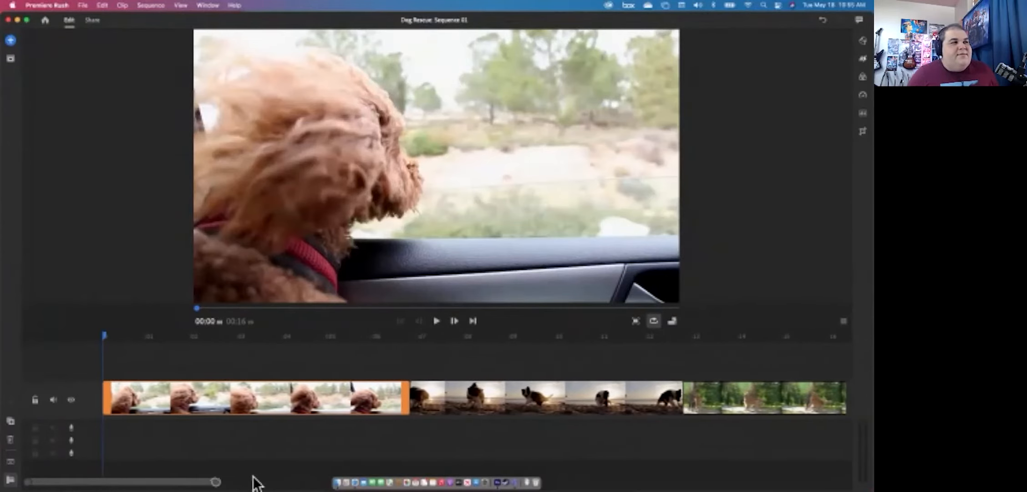
{"action": "left_click_drag", "start_coordinate": [101, 332], "coordinate": [264, 337]}
{"action": "mouse_move", "coordinate": [215, 483]}
{"action": "left_mouse_down"}
{"action": "mouse_move", "coordinate": [78, 485]}
{"action": "mouse_move", "coordinate": [257, 481]}
{"action": "mouse_move", "coordinate": [234, 486]}
{"action": "left_mouse_up"}
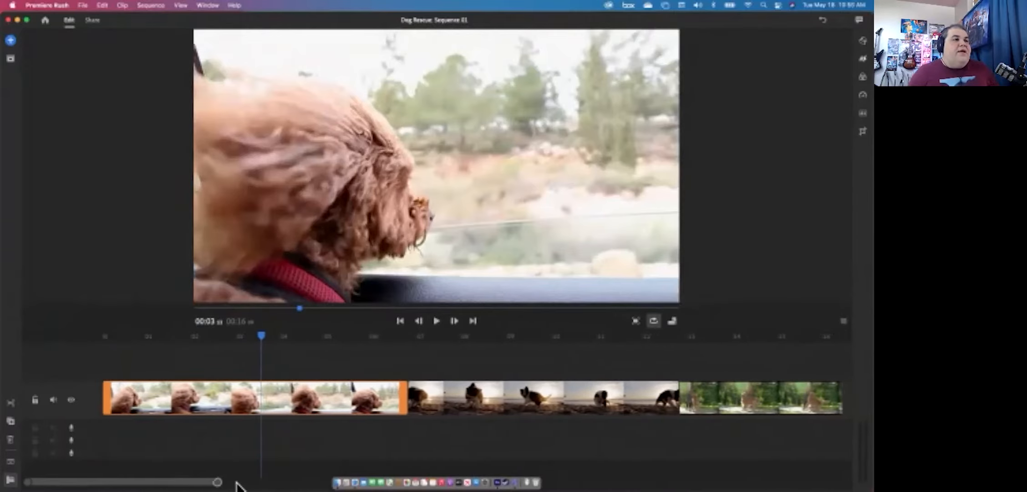
- Try trimming the end of the car dog clip back to the playhead at about 0:03, and undo the trim
{"action": "left_click_drag", "start_coordinate": [254, 335], "coordinate": [241, 381]}
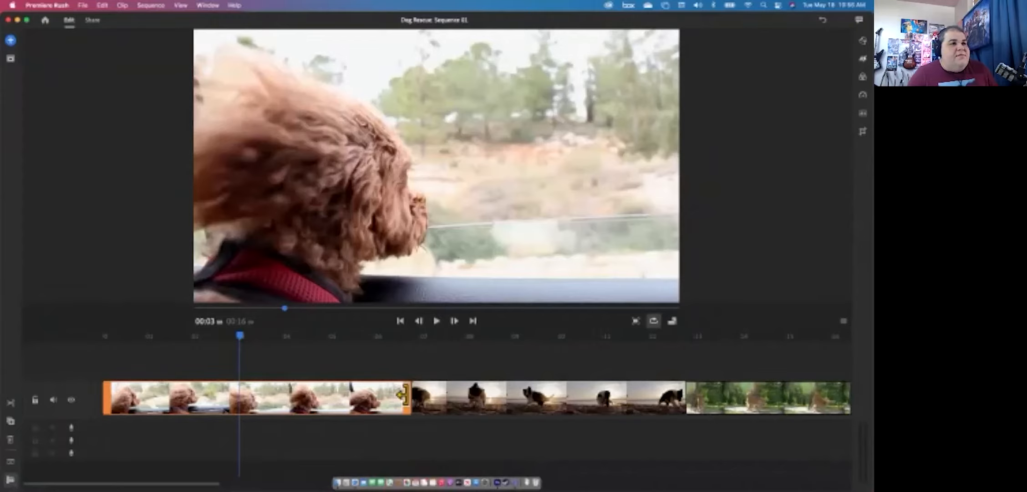
{"action": "left_click_drag", "start_coordinate": [402, 395], "coordinate": [234, 405]}
{"action": "left_click_drag", "start_coordinate": [239, 371], "coordinate": [233, 393]}
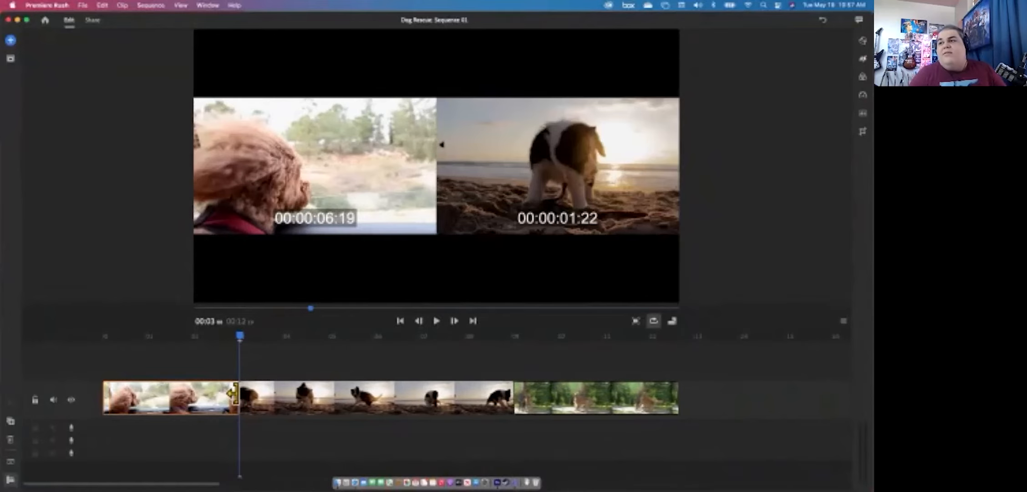
{"action": "left_click_drag", "start_coordinate": [233, 393], "coordinate": [233, 393]}
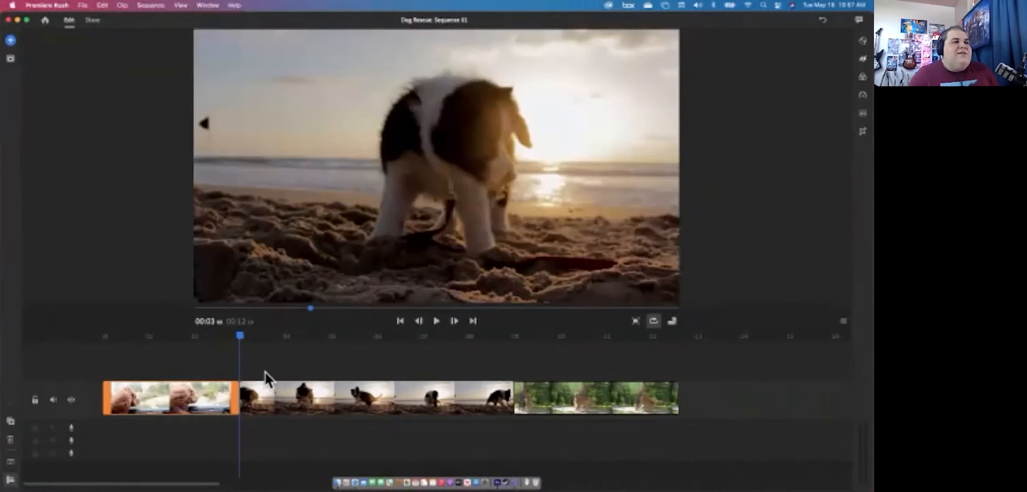
{"action": "key", "text": "super+z"}
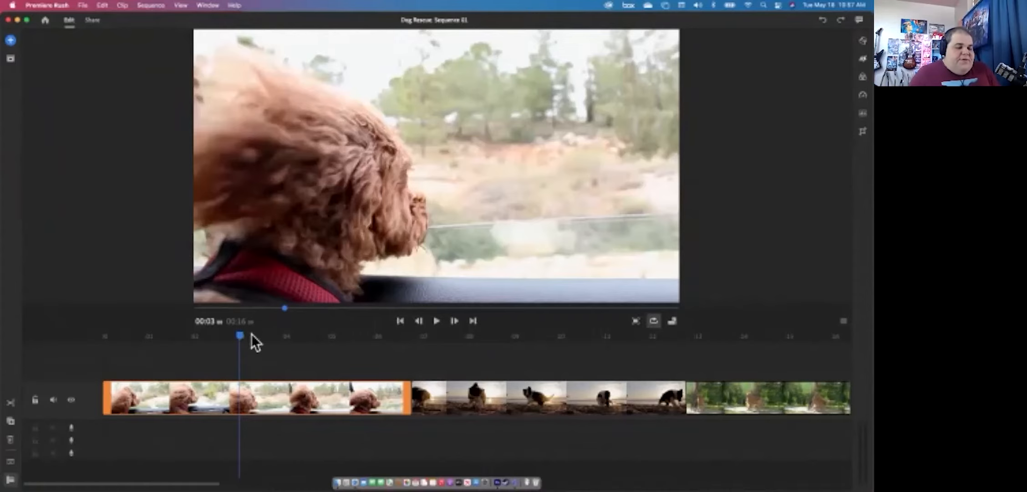
- Split the car dog clip between 0:02 and 0:03 and select its two pieces in turn
{"action": "mouse_move", "coordinate": [239, 335]}
{"action": "left_mouse_down"}
{"action": "mouse_move", "coordinate": [205, 341]}
{"action": "mouse_move", "coordinate": [228, 344]}
{"action": "left_mouse_up"}
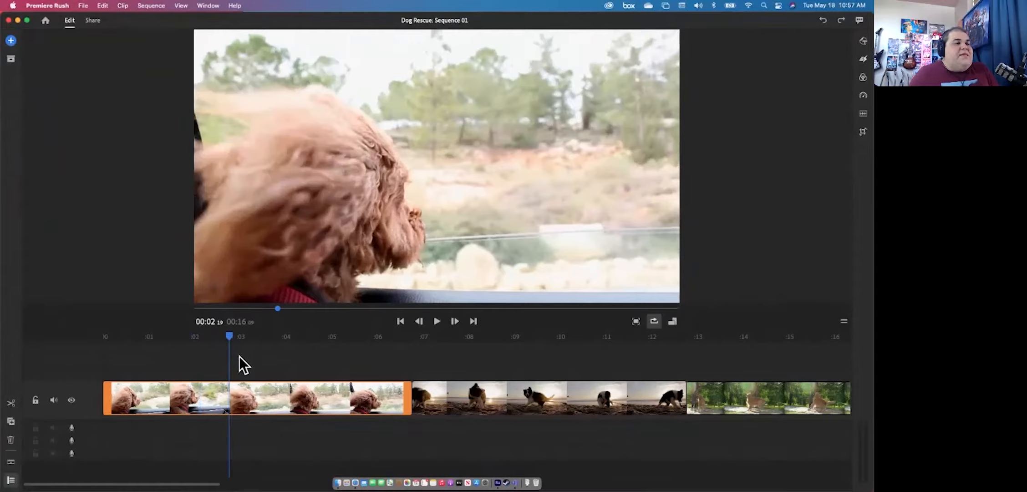
{"action": "key", "text": "super+k"}
{"action": "left_click", "coordinate": [199, 397]}
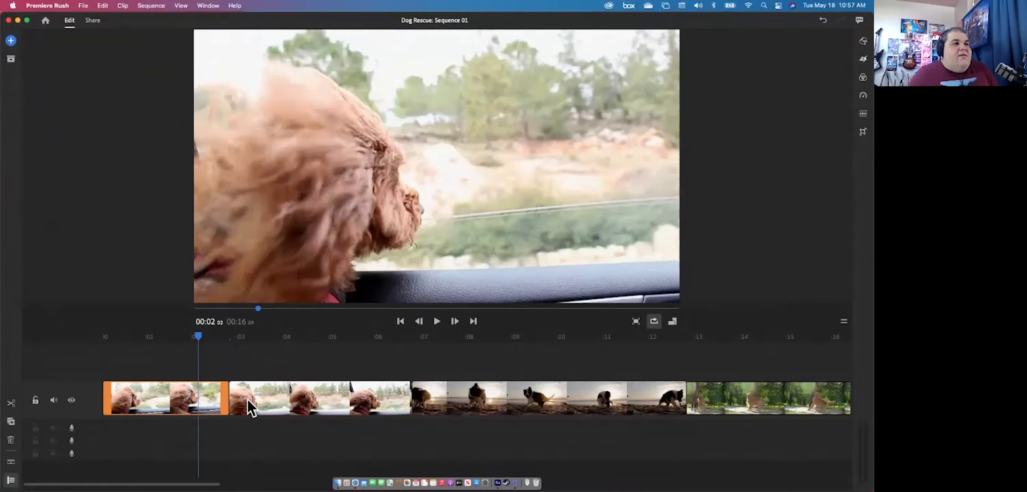
{"action": "left_click", "coordinate": [247, 399]}
{"action": "left_click", "coordinate": [197, 341]}
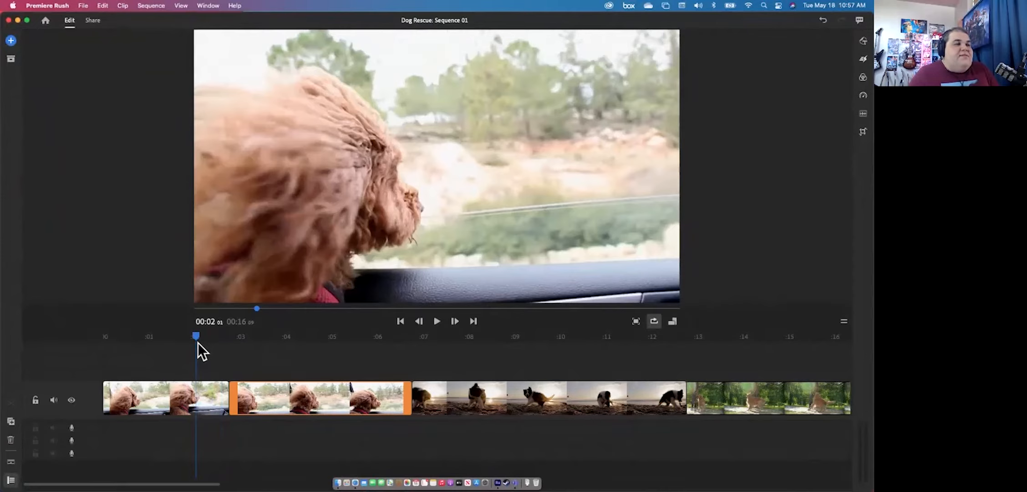
{"action": "left_click", "coordinate": [223, 392]}
- Delete the second piece of the car dog clip, and undo the deletion and the split
{"action": "left_click", "coordinate": [297, 395]}
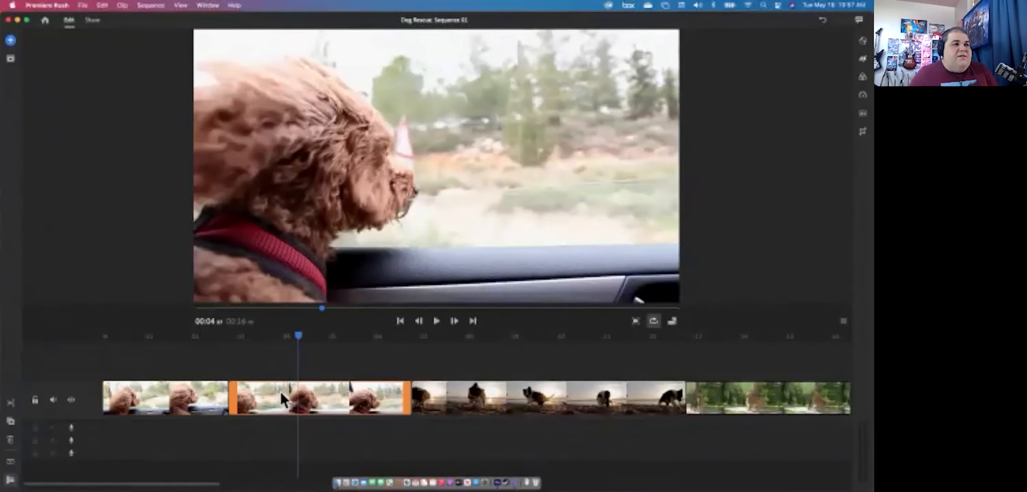
{"action": "left_click", "coordinate": [281, 390]}
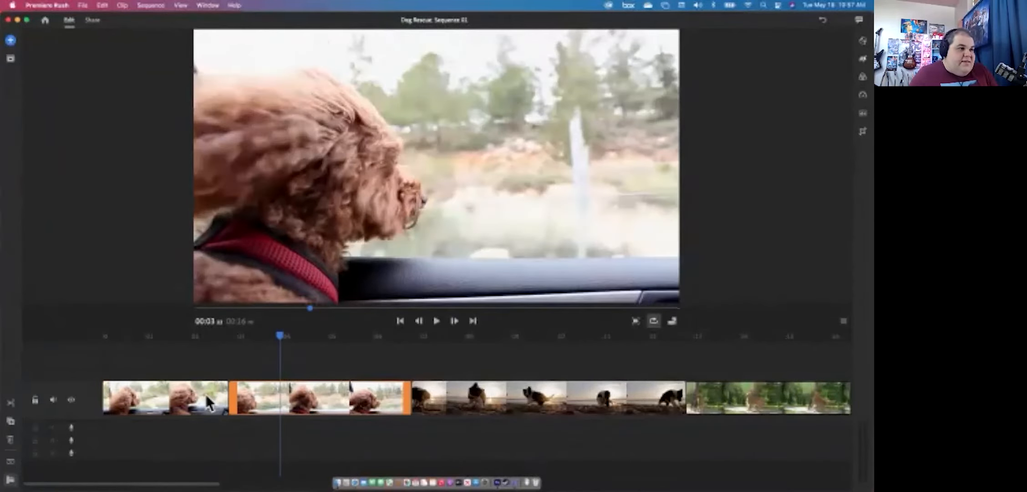
{"action": "left_click", "coordinate": [205, 394]}
{"action": "left_click", "coordinate": [268, 391]}
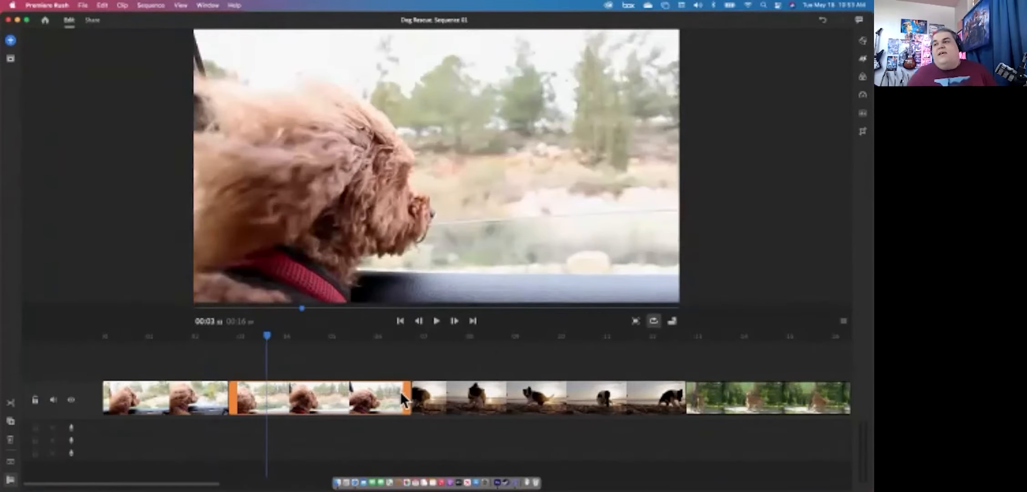
{"action": "key", "text": "Delete"}
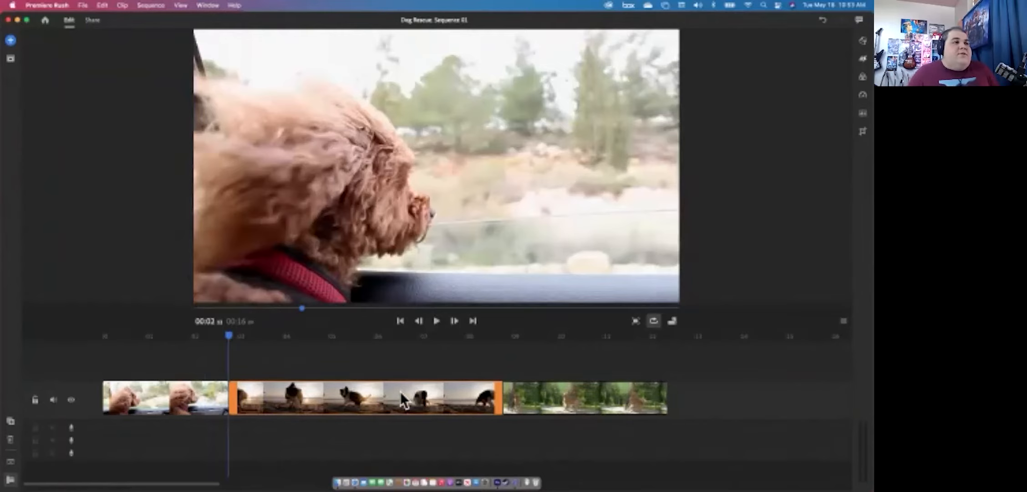
{"action": "key", "text": "super+z"}
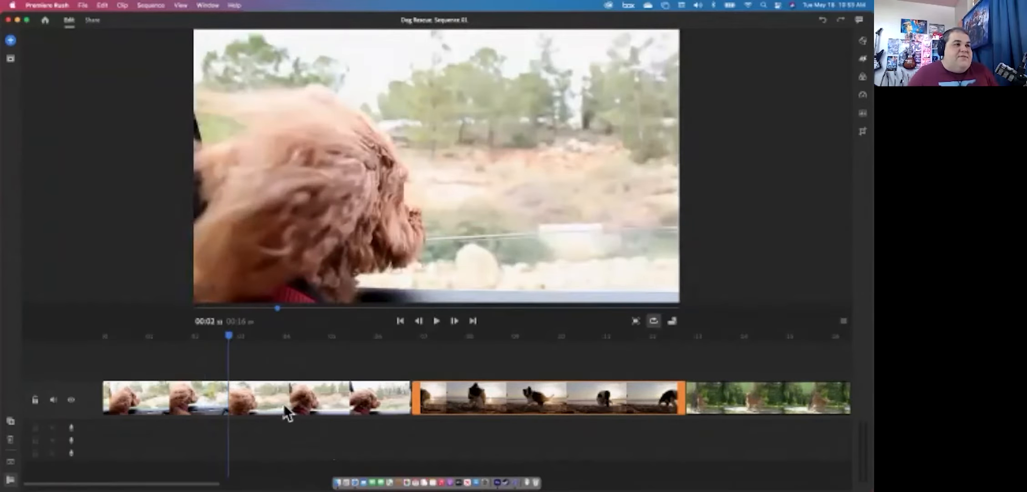
- Split the car dog clip just before 0:03, the beach dog clip past 0:09, and the park dog clip past 0:14
{"action": "left_click_drag", "start_coordinate": [229, 336], "coordinate": [239, 340]}
{"action": "key", "text": "super+k"}
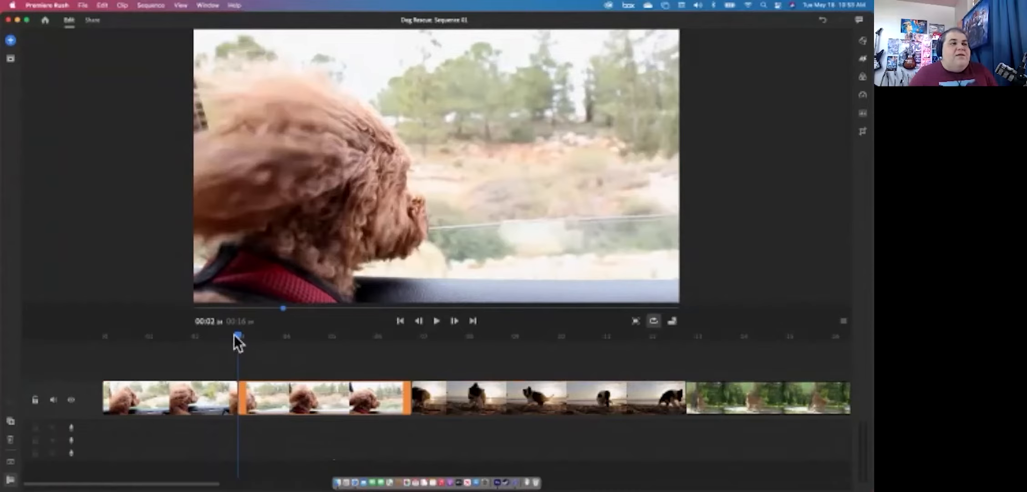
{"action": "left_click_drag", "start_coordinate": [245, 335], "coordinate": [540, 353]}
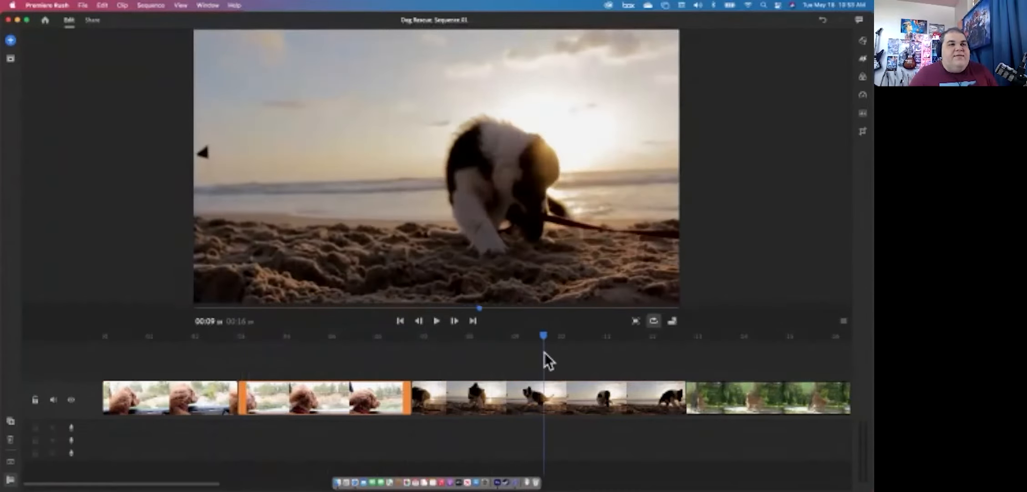
{"action": "key", "text": "super+k"}
{"action": "left_click_drag", "start_coordinate": [539, 339], "coordinate": [774, 370]}
{"action": "key", "text": "super+k"}
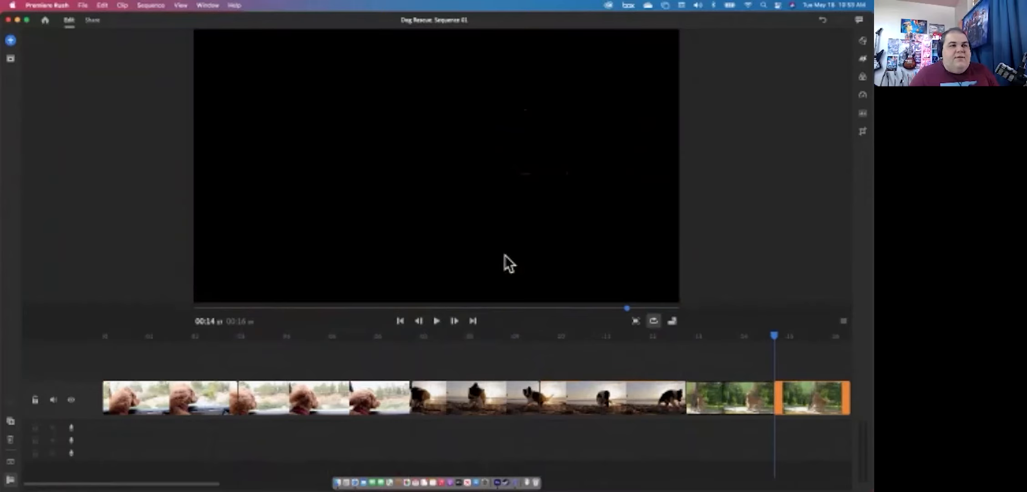
- Jump back through the cuts to the car dog clip's split and play from there into the beach dog clip
{"action": "left_click", "coordinate": [528, 342]}
{"action": "key", "text": "Up"}
{"action": "key", "text": "Up"}
{"action": "key", "text": "Up"}
{"action": "key", "text": "Down"}
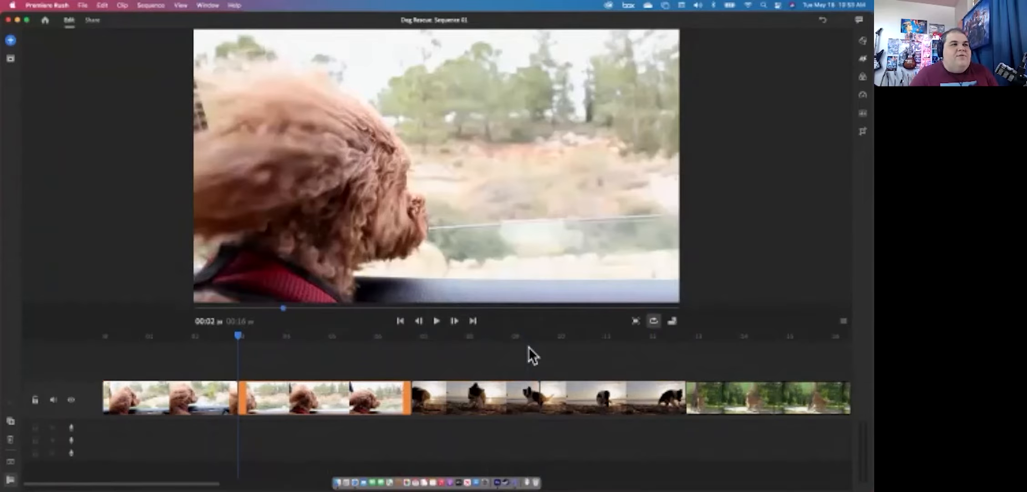
{"action": "key", "text": "space"}
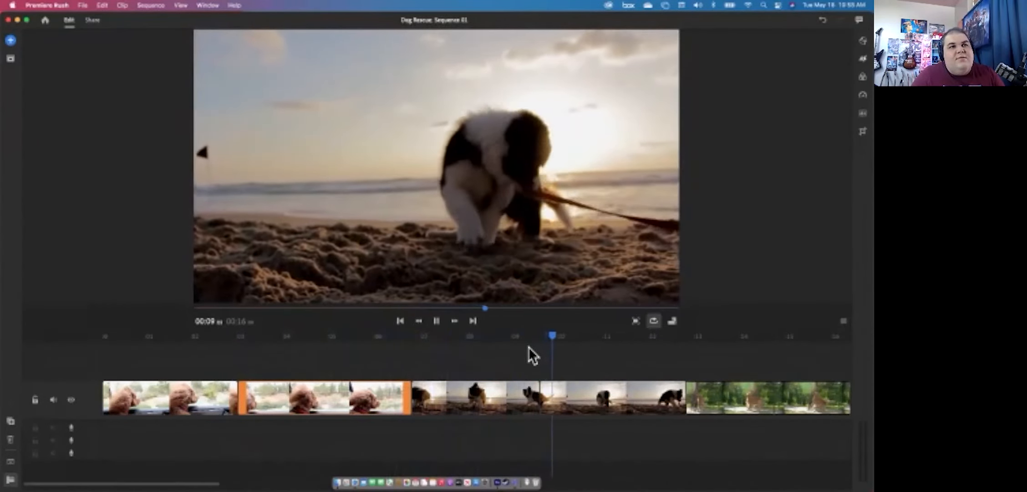
{"action": "key", "text": "space"}
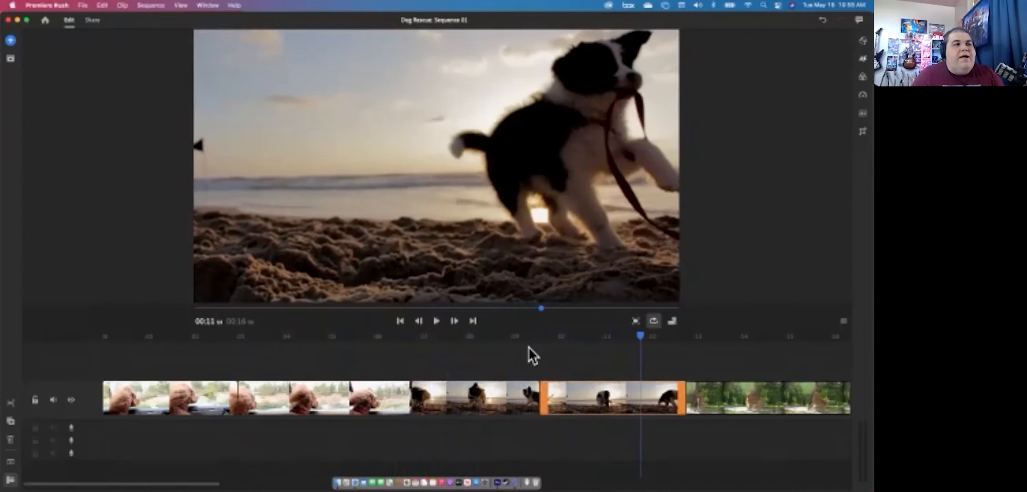
- Delete the second piece of the car dog clip and the second piece of the beach dog clip
{"action": "left_click", "coordinate": [254, 388]}
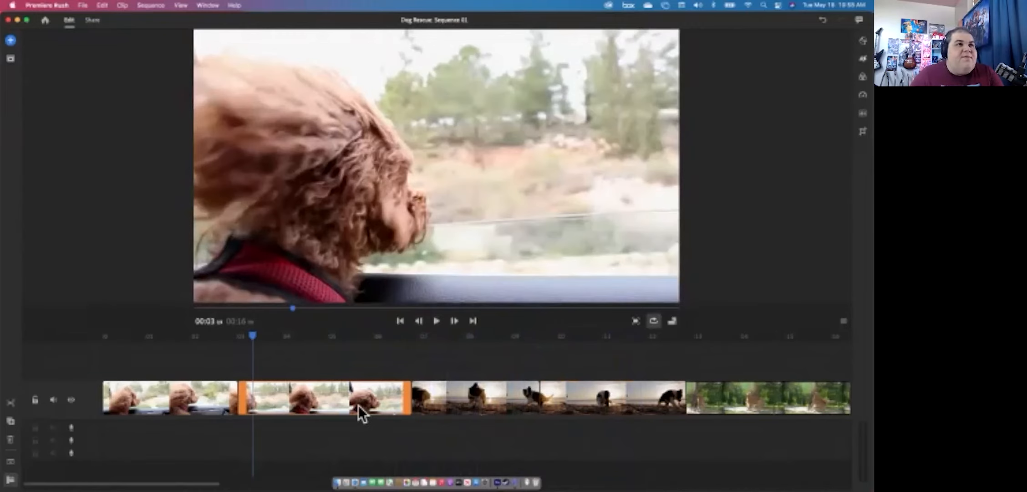
{"action": "key", "text": "Delete"}
{"action": "left_click", "coordinate": [402, 400]}
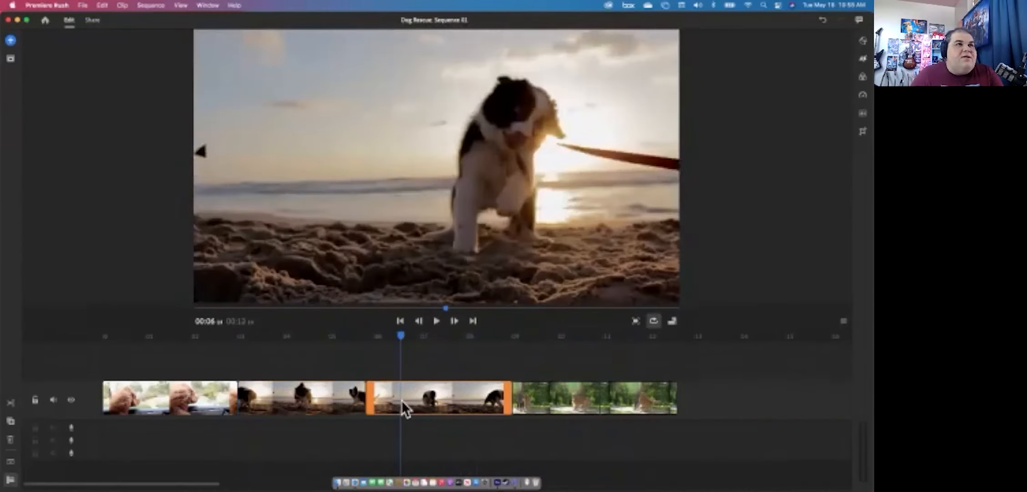
{"action": "left_click", "coordinate": [389, 337]}
{"action": "left_click_drag", "start_coordinate": [387, 338], "coordinate": [372, 368]}
{"action": "key", "text": "Delete"}
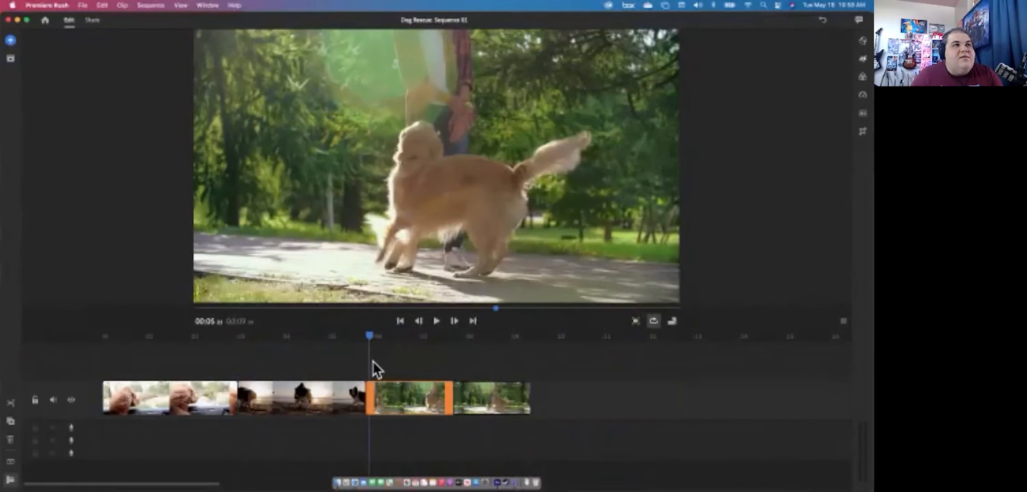
- Preview the first piece of the park dog clip and delete the piece after it
{"action": "key", "text": "space"}
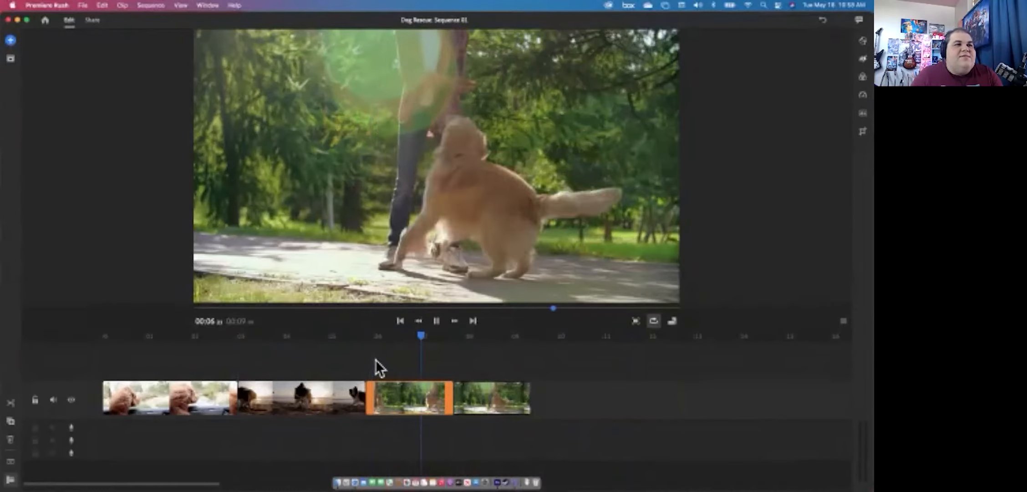
{"action": "left_click", "coordinate": [439, 338]}
{"action": "left_click_drag", "start_coordinate": [440, 341], "coordinate": [374, 339]}
{"action": "key", "text": "space"}
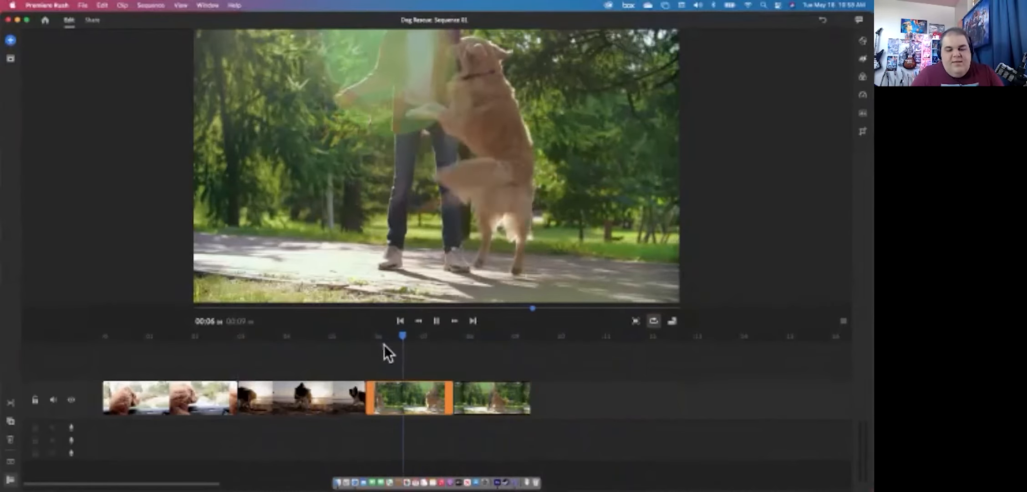
{"action": "left_click", "coordinate": [494, 396]}
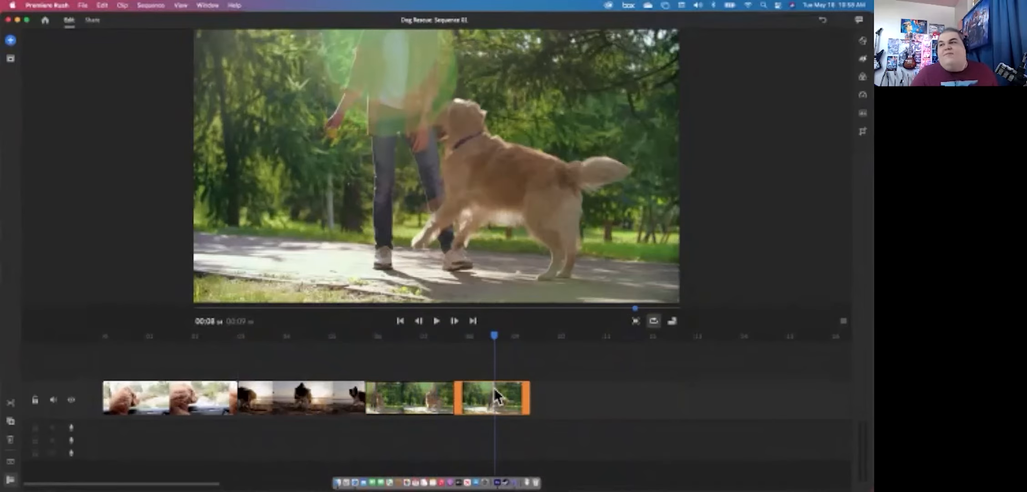
{"action": "key", "text": "Delete"}
- Play the shortened sequence from its start, and scrub the playhead across the remaining cuts to the sequence end
{"action": "left_click_drag", "start_coordinate": [448, 332], "coordinate": [104, 349]}
{"action": "key", "text": "space"}
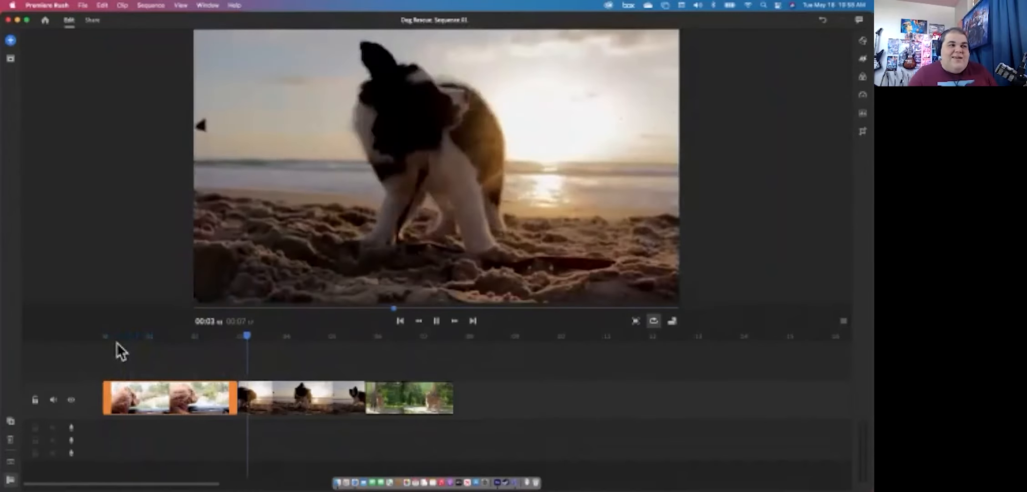
{"action": "key", "text": "space"}
{"action": "left_click_drag", "start_coordinate": [285, 336], "coordinate": [365, 334]}
{"action": "left_click_drag", "start_coordinate": [366, 333], "coordinate": [453, 337]}
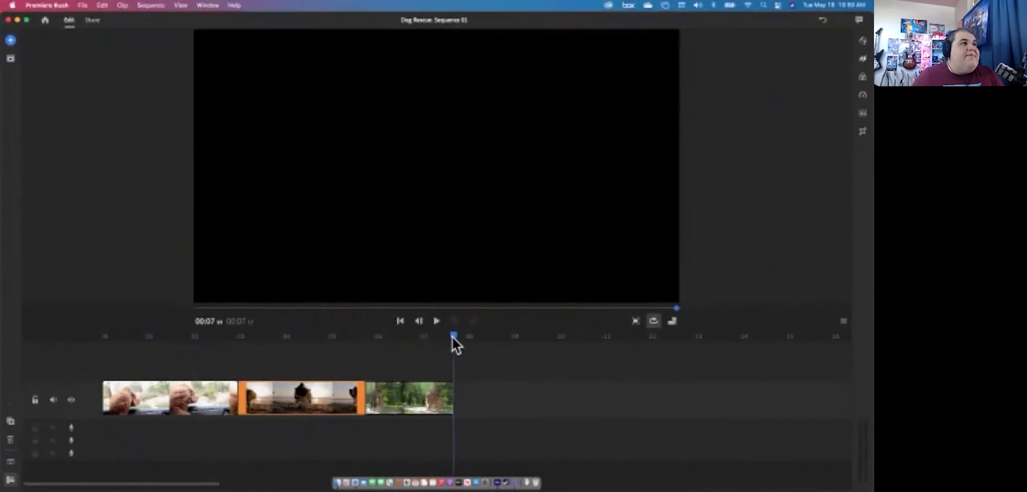
- Open the media browser and go up to the Desktop, then back into the Dogs Files folder
{"action": "left_click", "coordinate": [11, 41]}
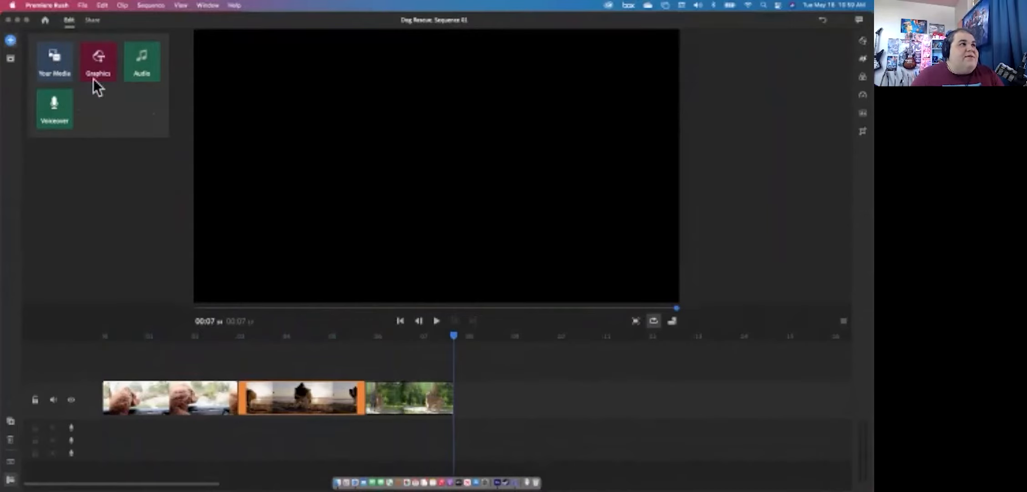
{"action": "left_click", "coordinate": [47, 71]}
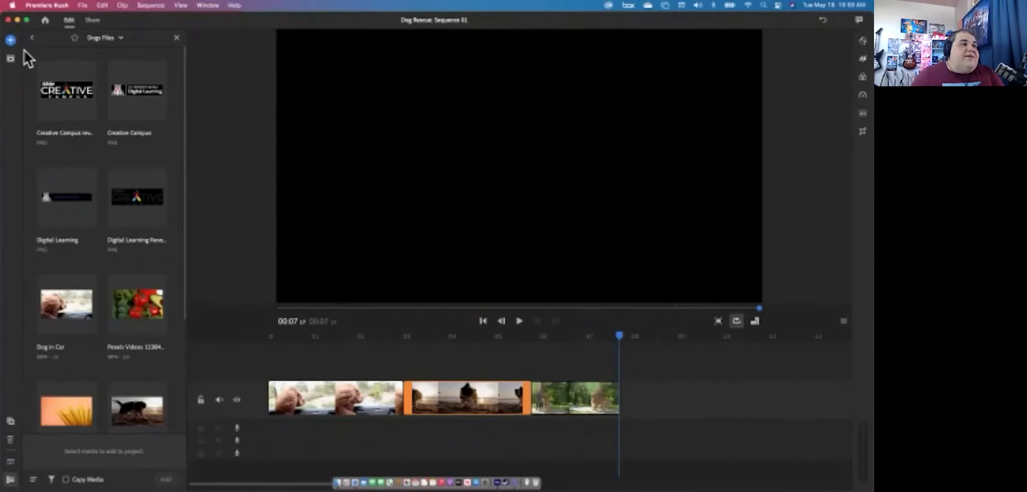
{"action": "left_click", "coordinate": [30, 40]}
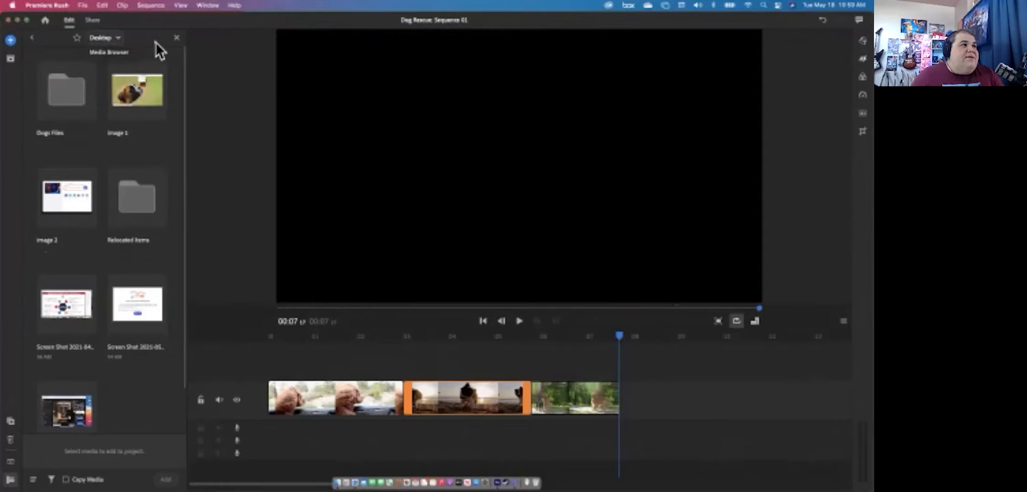
{"action": "double_click", "coordinate": [70, 93]}
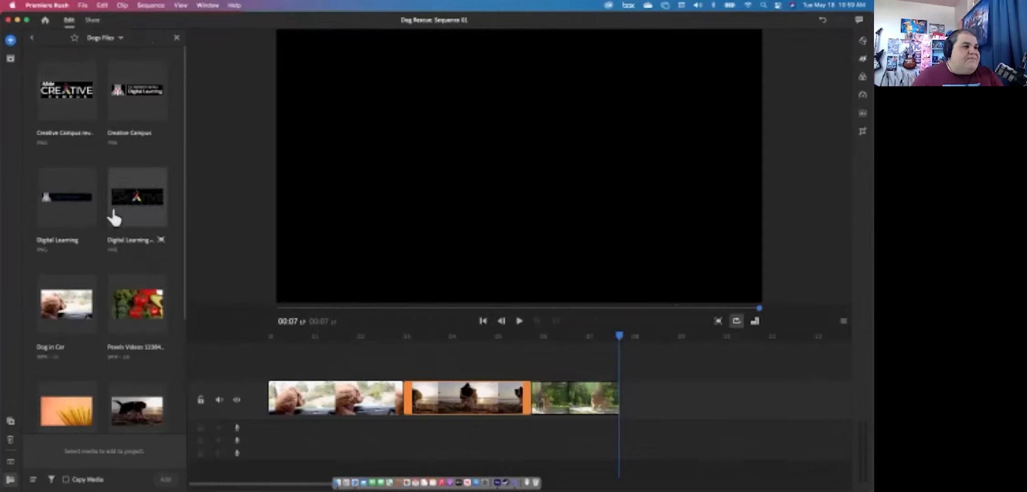
- Preview video-2 from the Dogs Files folder and add it at the end of the sequence
{"action": "scroll", "coordinate": [116, 221], "scroll_direction": "down", "scroll_amount": 5}
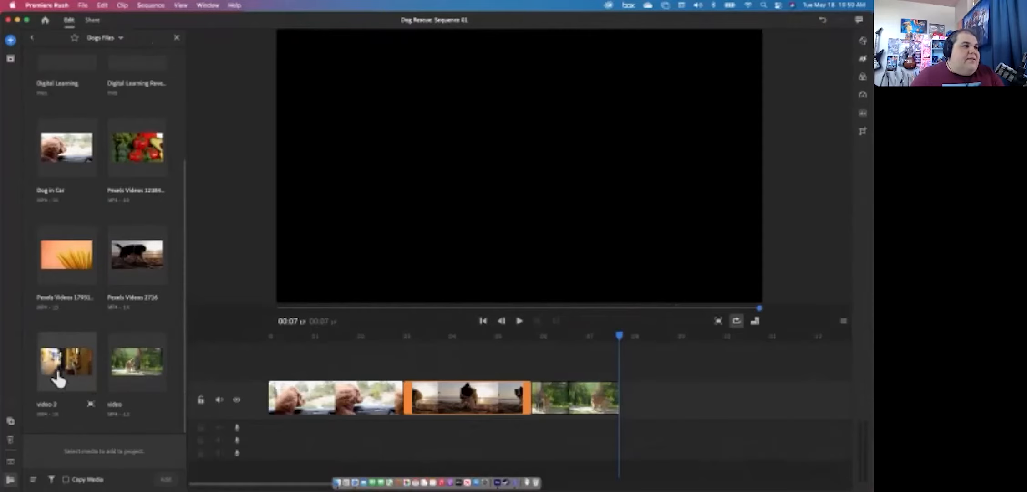
{"action": "left_click", "coordinate": [84, 403]}
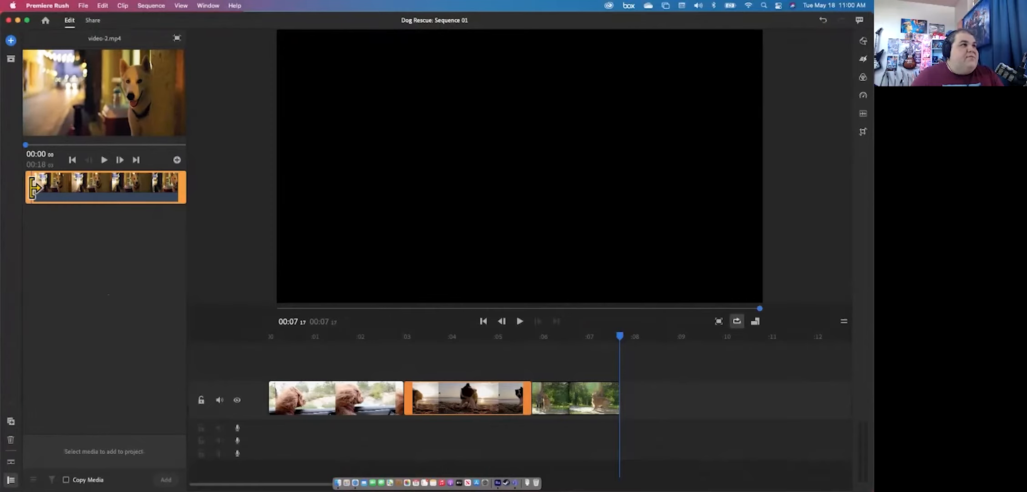
{"action": "left_click", "coordinate": [175, 37]}
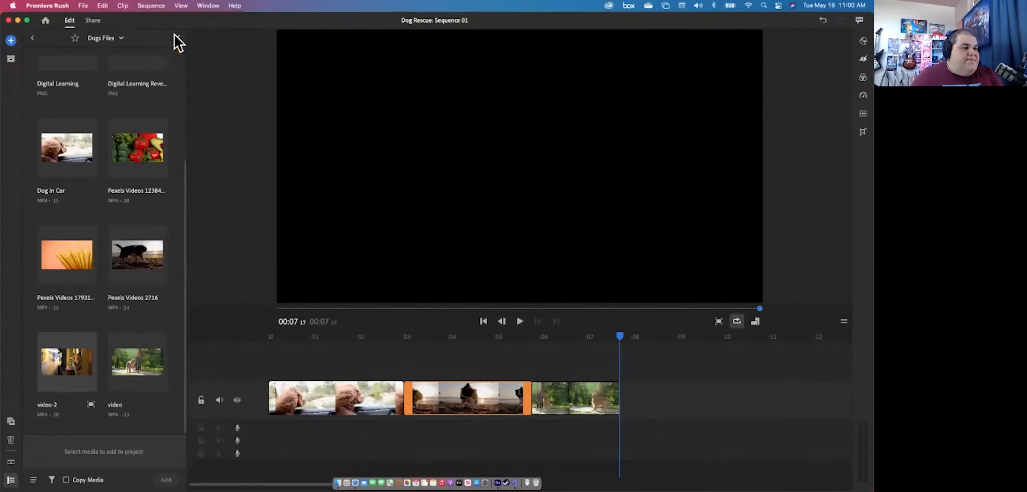
{"action": "left_click", "coordinate": [73, 381]}
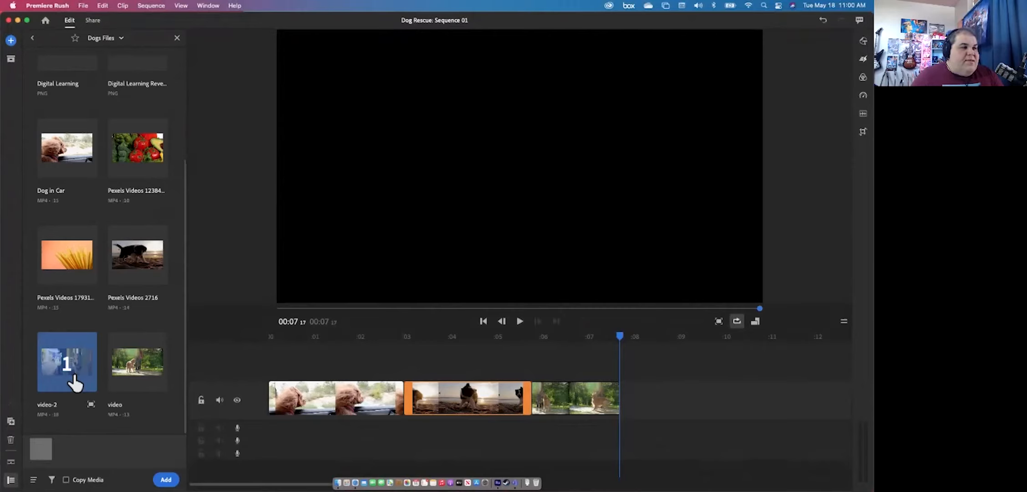
{"action": "left_click", "coordinate": [166, 479]}
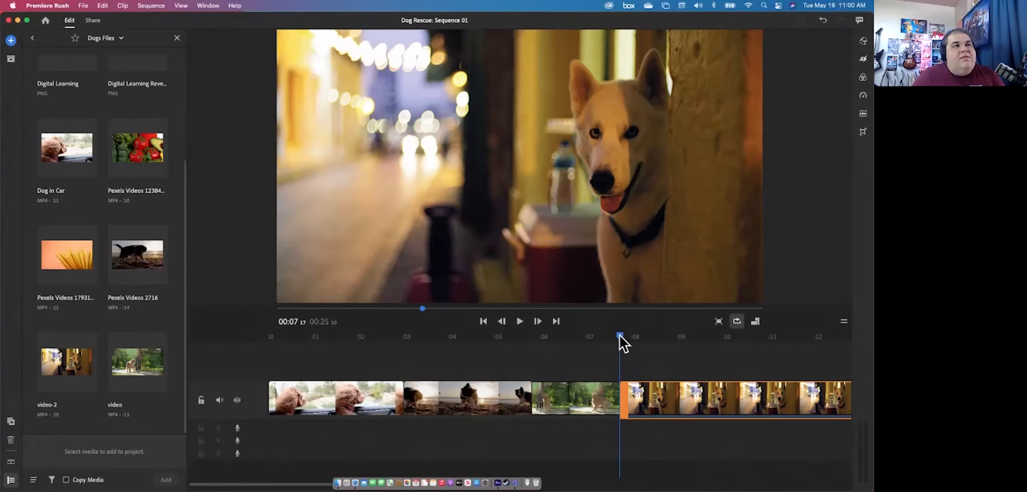
- Play the new street dog clip, split it at about 11 seconds in the sequence, and delete the piece after the split
{"action": "key", "text": "space"}
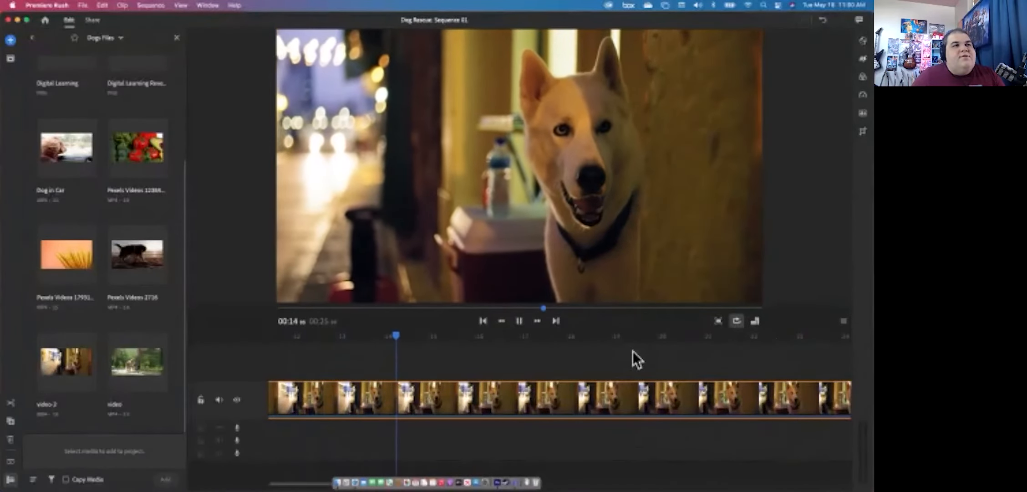
{"action": "key", "text": "space"}
{"action": "mouse_move", "coordinate": [471, 339]}
{"action": "left_mouse_down"}
{"action": "mouse_move", "coordinate": [597, 345]}
{"action": "mouse_move", "coordinate": [531, 364]}
{"action": "mouse_move", "coordinate": [246, 377]}
{"action": "mouse_move", "coordinate": [320, 373]}
{"action": "mouse_move", "coordinate": [600, 410]}
{"action": "mouse_move", "coordinate": [452, 403]}
{"action": "mouse_move", "coordinate": [402, 369]}
{"action": "mouse_move", "coordinate": [480, 346]}
{"action": "mouse_move", "coordinate": [470, 346]}
{"action": "left_mouse_up"}
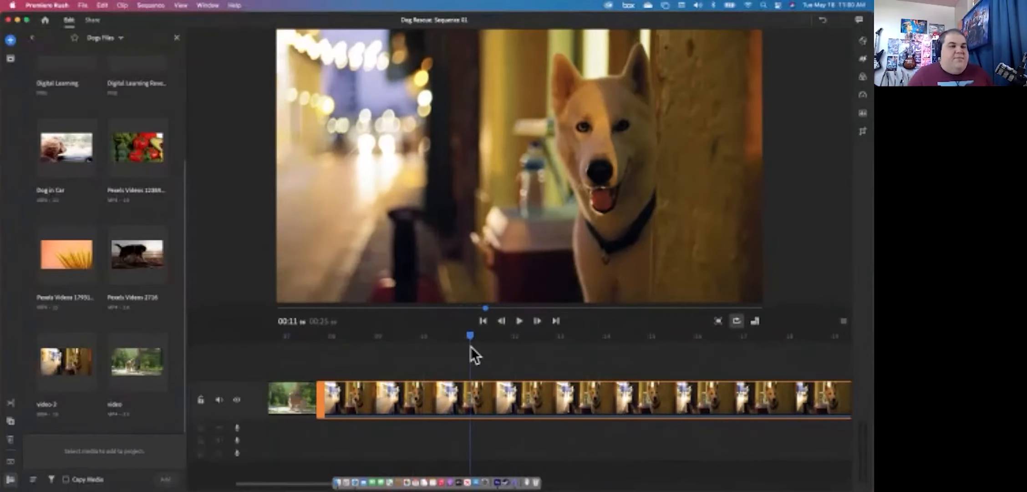
{"action": "key", "text": "s"}
{"action": "left_click", "coordinate": [498, 404]}
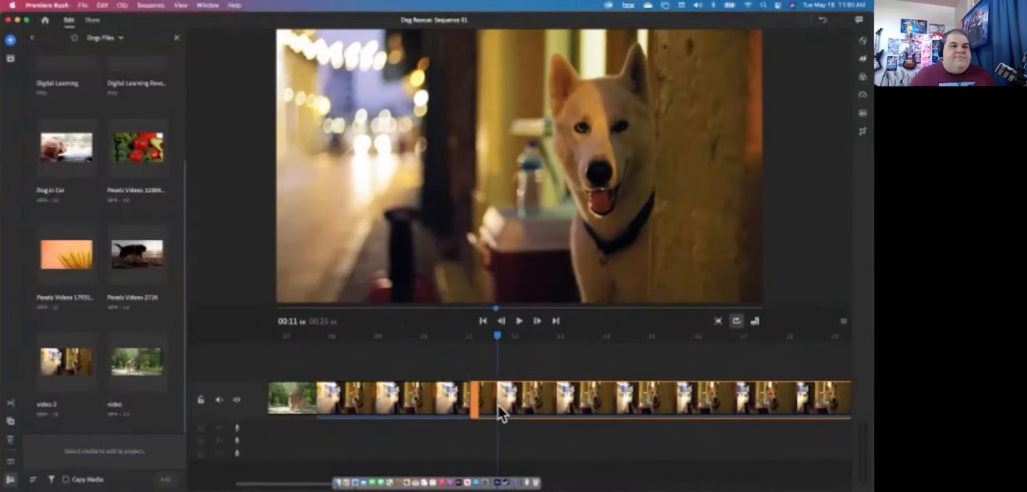
{"action": "key", "text": "Delete"}
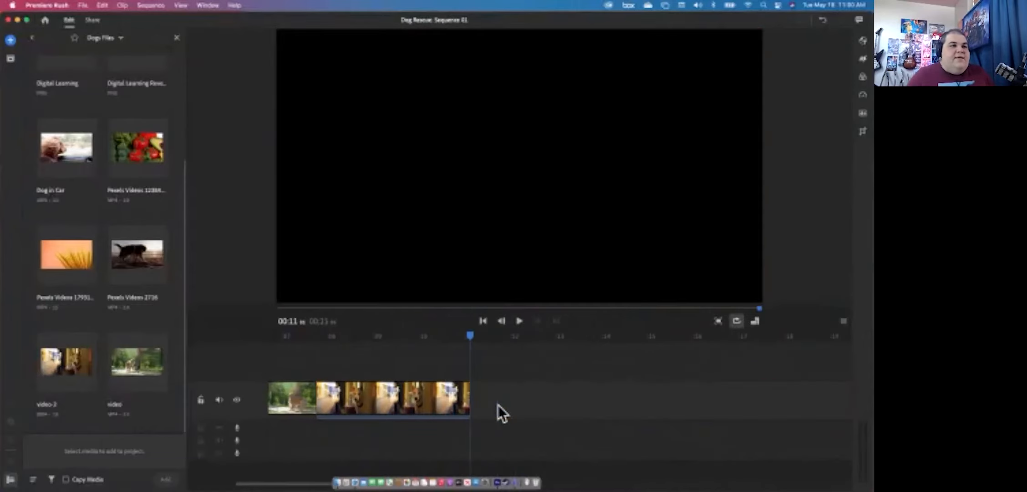
- Play the four-clip sequence from its start, and return the playhead to the car dog clip near the beginning
{"action": "scroll", "coordinate": [402, 409], "scroll_direction": "left", "scroll_amount": 7}
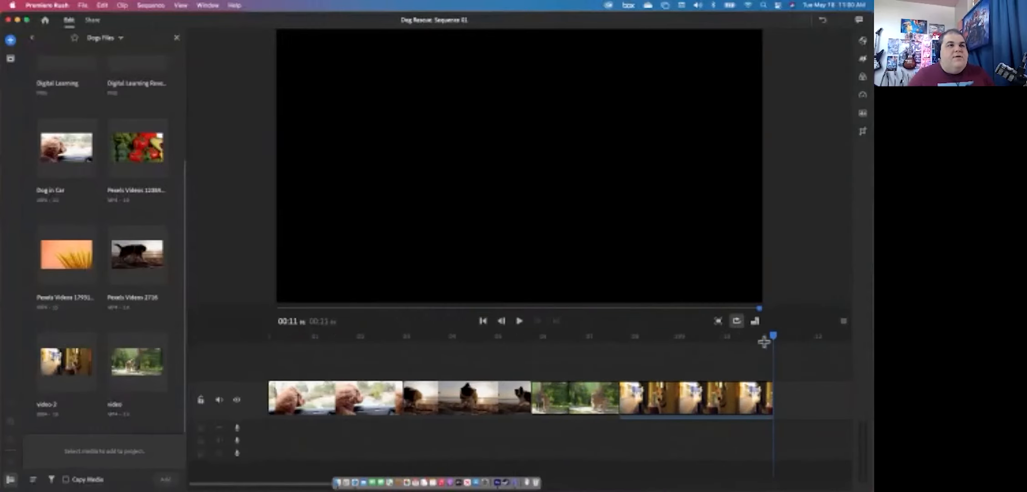
{"action": "left_click_drag", "start_coordinate": [767, 341], "coordinate": [280, 370]}
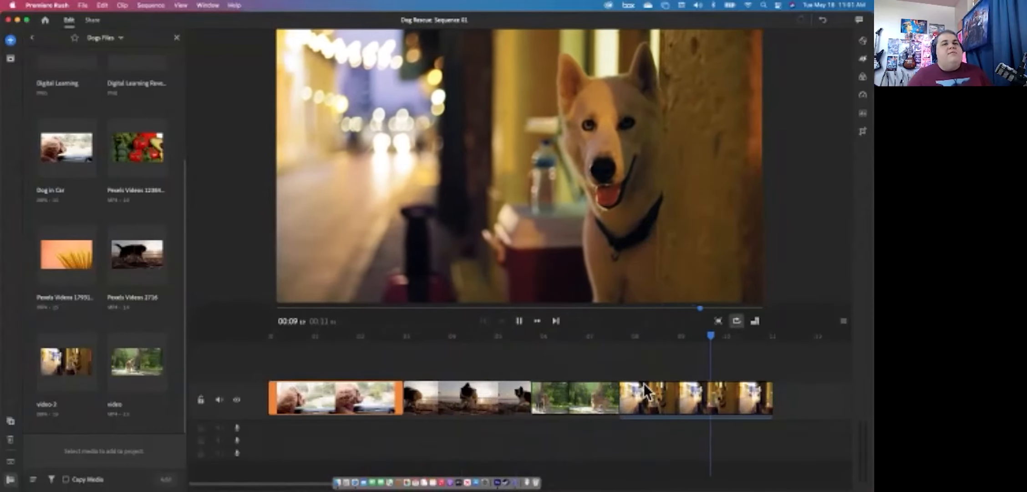
{"action": "left_click", "coordinate": [713, 397]}
{"action": "left_click_drag", "start_coordinate": [772, 337], "coordinate": [317, 363]}
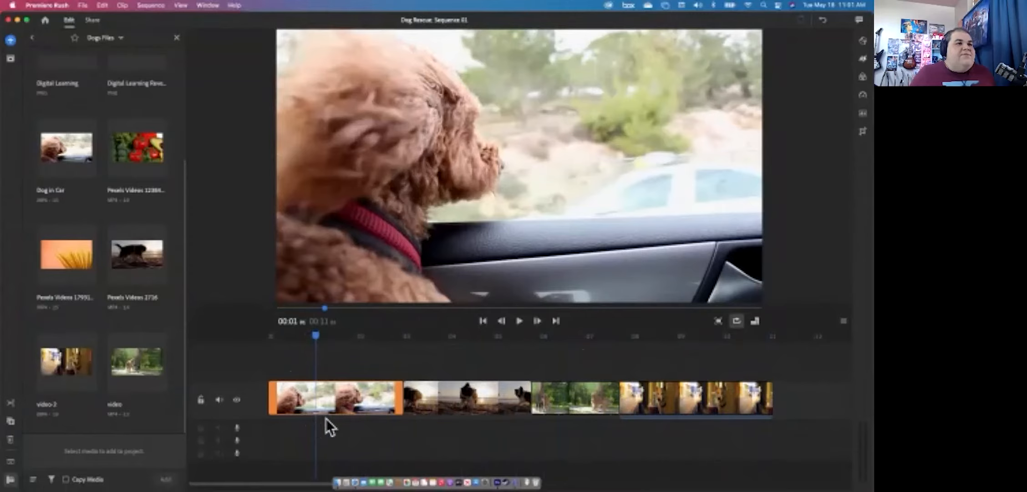
{"action": "left_click_drag", "start_coordinate": [311, 334], "coordinate": [295, 339]}
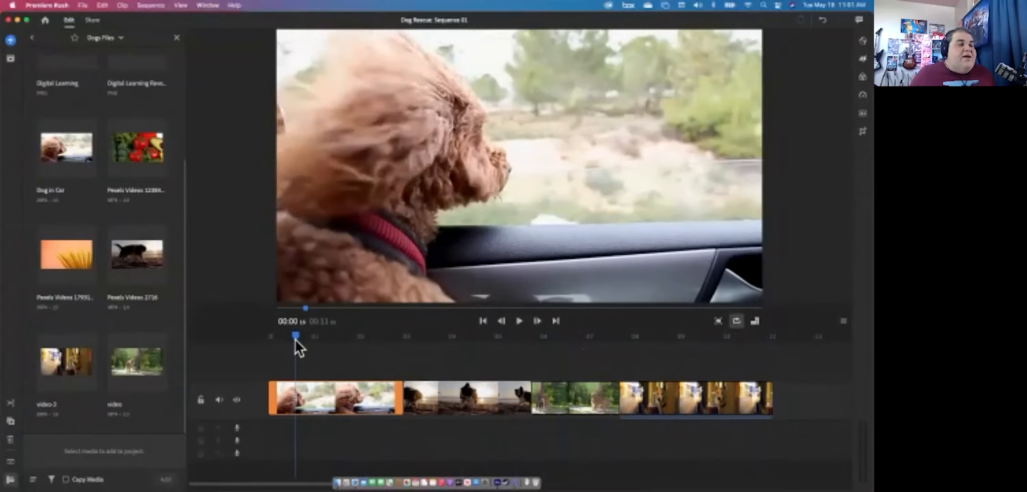
- Browse the built-in audio library's categories and open the full list of Loops
{"action": "left_click", "coordinate": [10, 41]}
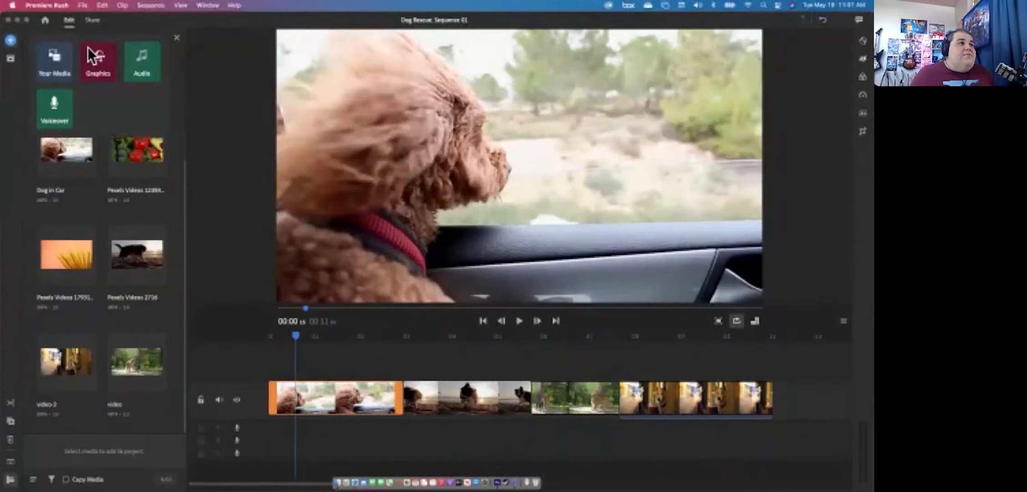
{"action": "left_click", "coordinate": [149, 67]}
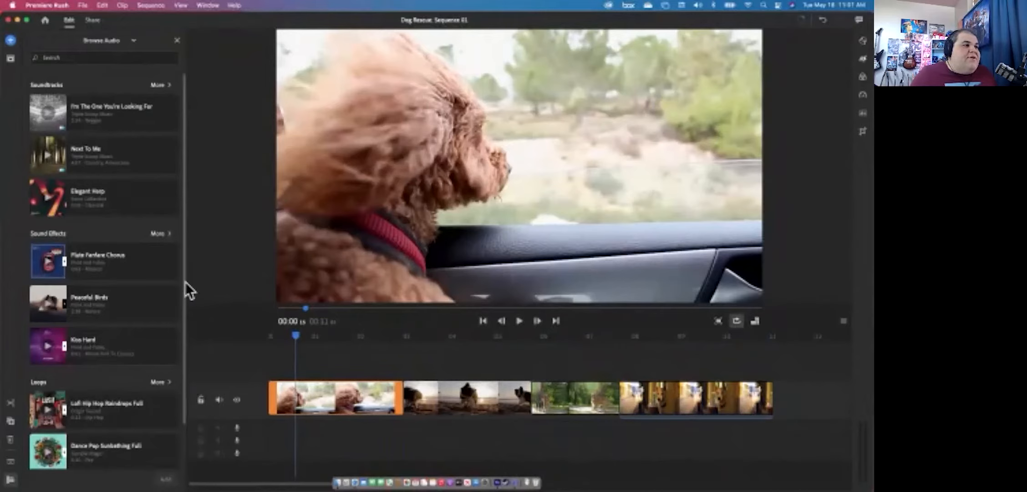
{"action": "scroll", "coordinate": [115, 308], "scroll_direction": "down", "scroll_amount": 2}
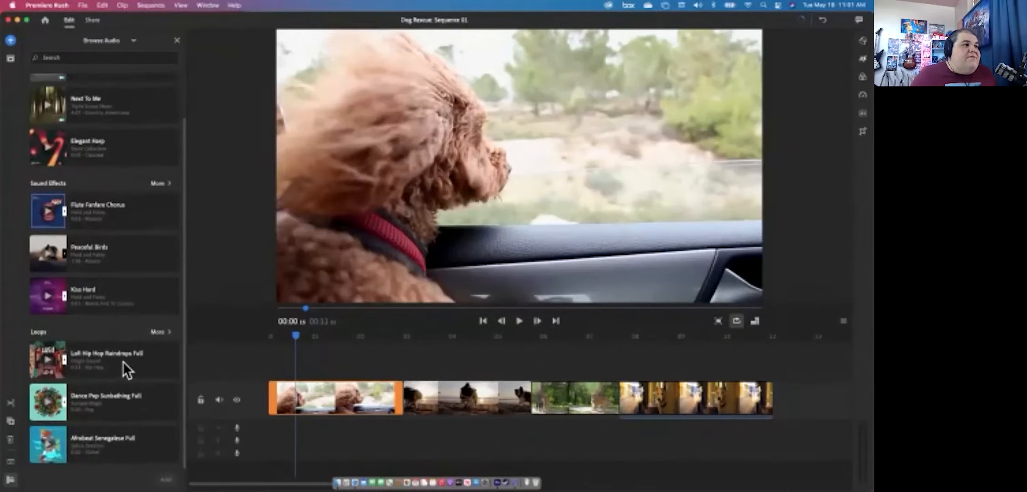
{"action": "scroll", "coordinate": [147, 328], "scroll_direction": "up", "scroll_amount": 2}
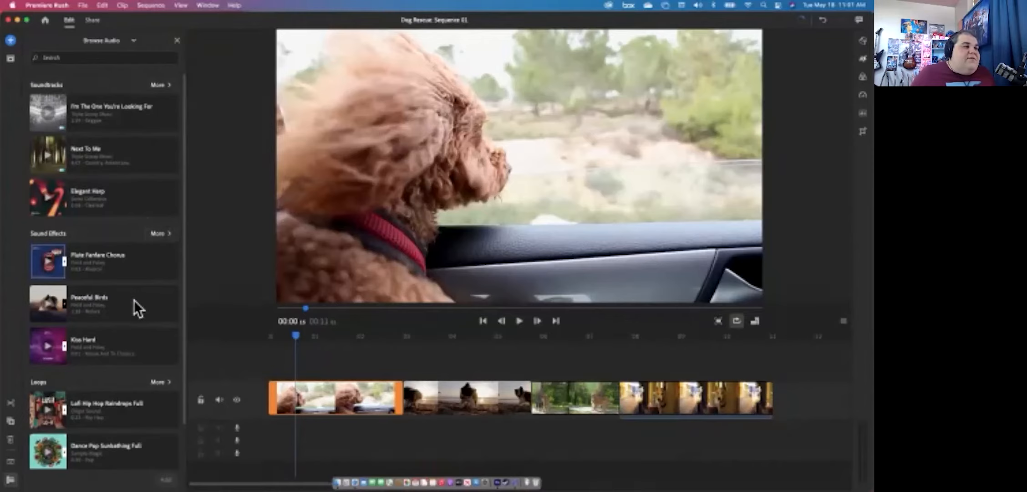
{"action": "scroll", "coordinate": [135, 301], "scroll_direction": "down", "scroll_amount": 2}
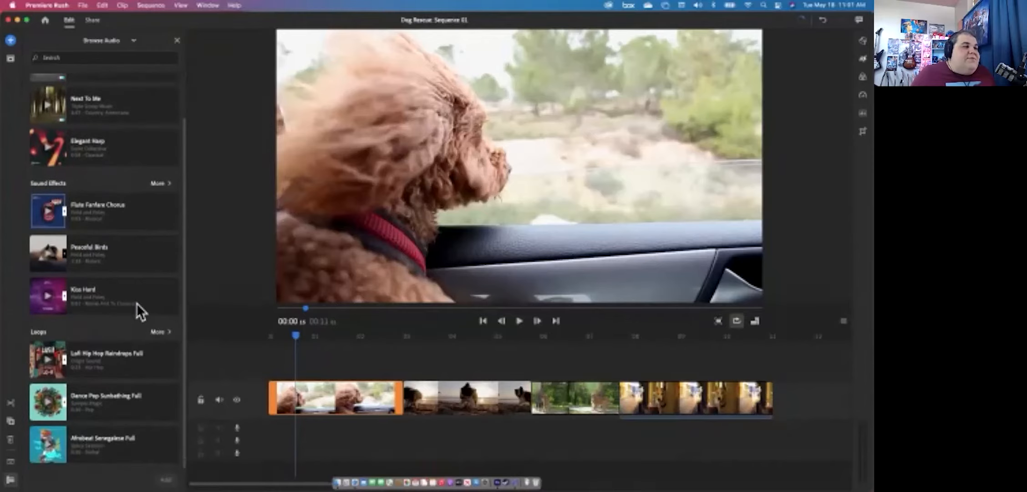
{"action": "left_click", "coordinate": [159, 331]}
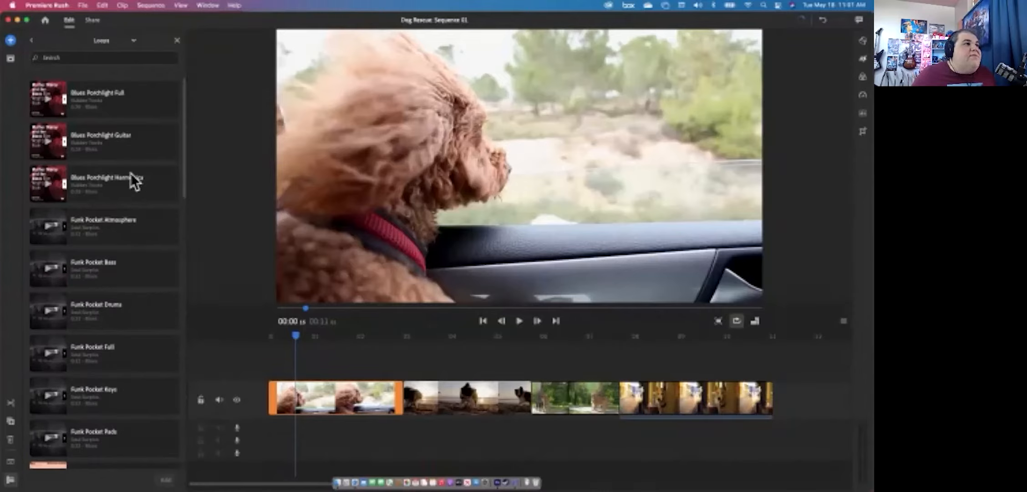
- Browse the loops and audition Blues Porchlight Guitar and Funk Soul Jam Drums
{"action": "left_click", "coordinate": [47, 141]}
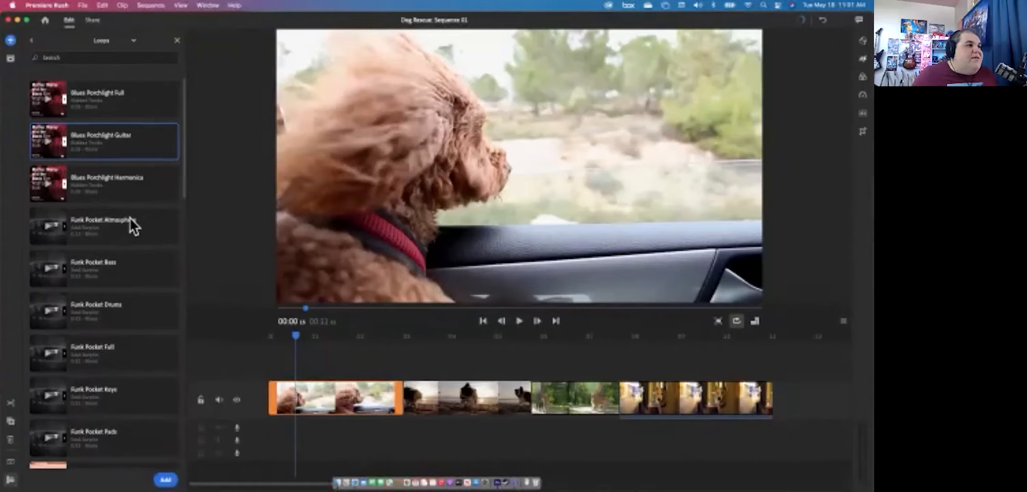
{"action": "scroll", "coordinate": [130, 218], "scroll_direction": "down", "scroll_amount": 10}
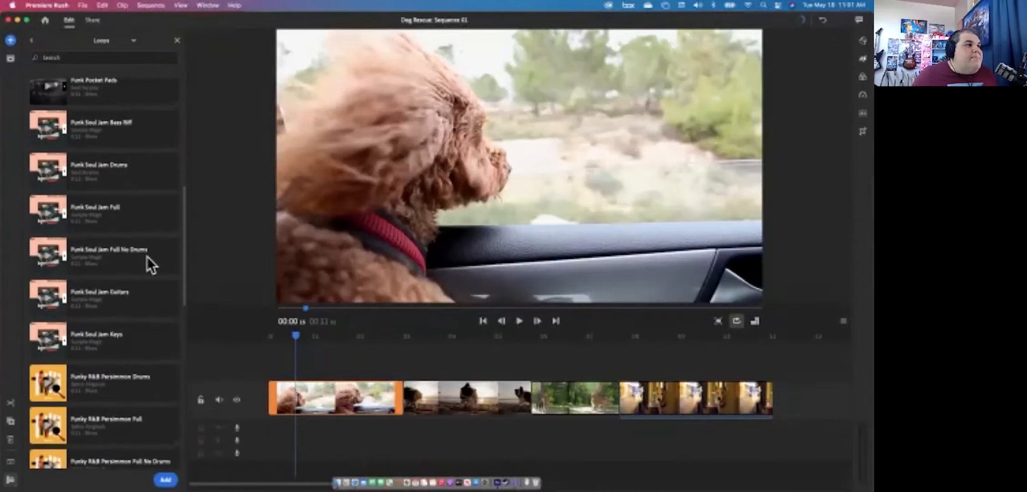
{"action": "scroll", "coordinate": [123, 269], "scroll_direction": "down", "scroll_amount": 2}
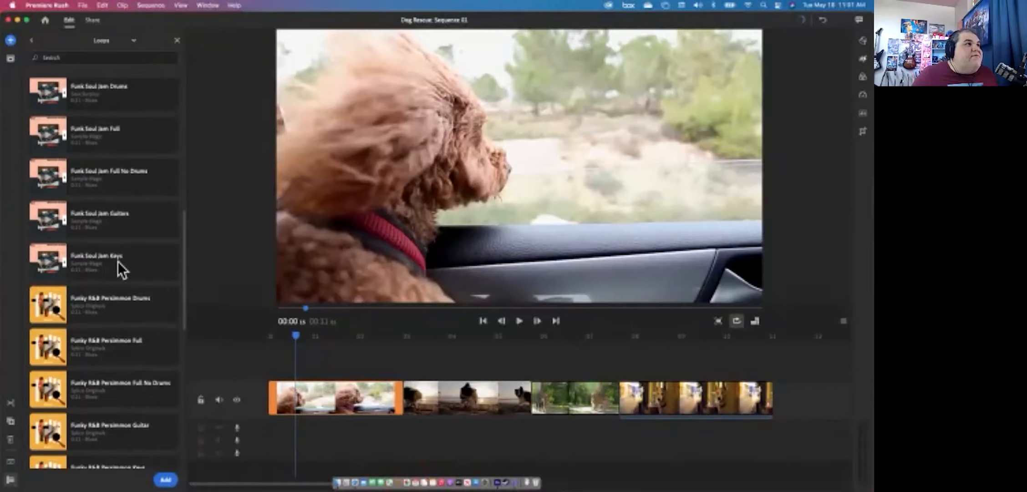
{"action": "left_click", "coordinate": [49, 93]}
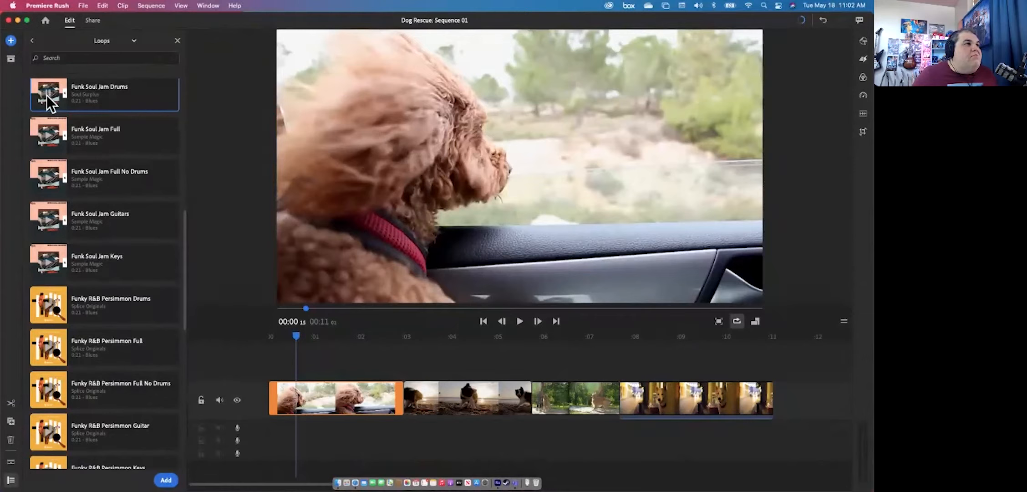
- Audition the Funk Soul Jam Full loop, add it to the audio track, and align its start with the sequence start
{"action": "left_click", "coordinate": [47, 133]}
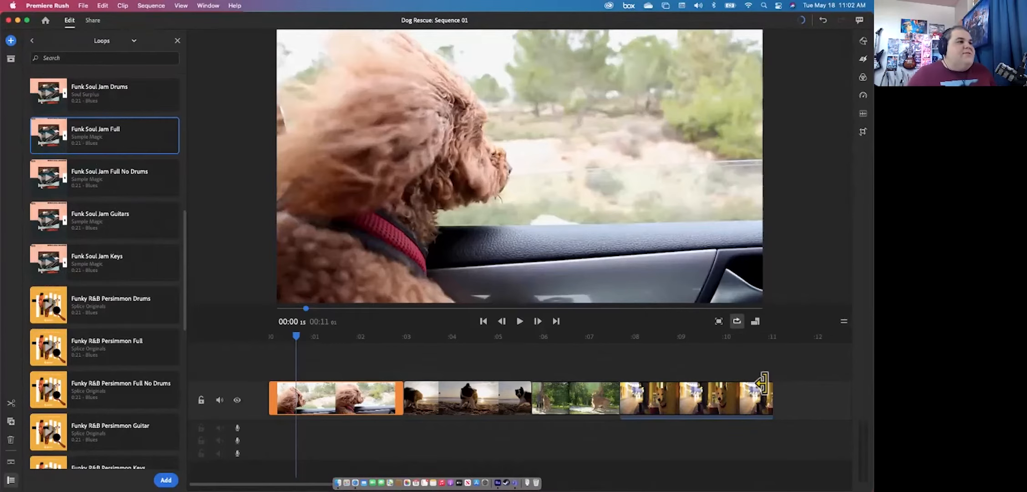
{"action": "left_click", "coordinate": [166, 480]}
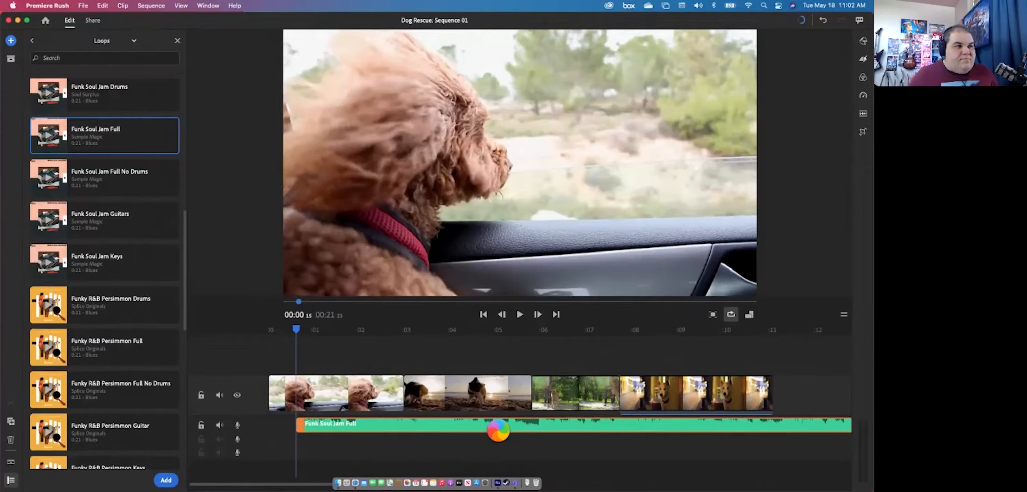
{"action": "left_click_drag", "start_coordinate": [499, 430], "coordinate": [303, 393]}
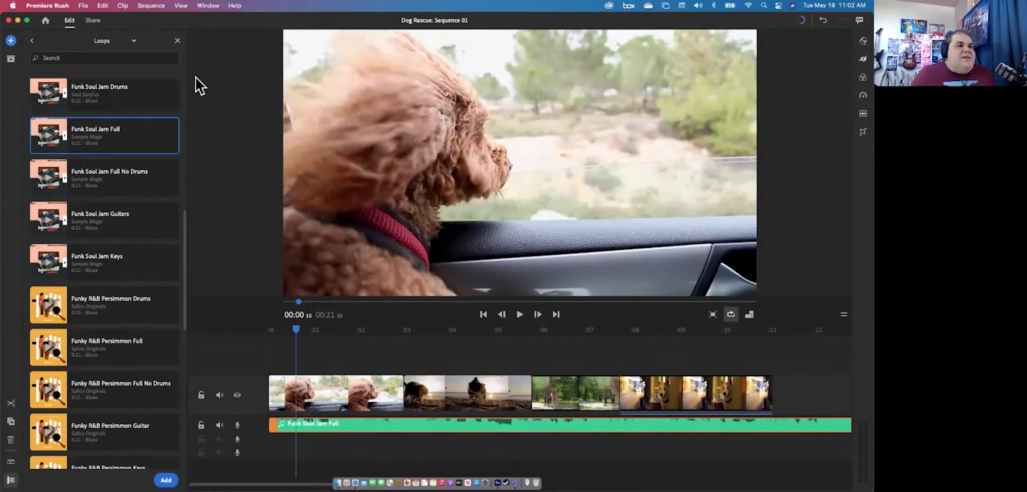
- Play the sequence with its music from near the start past the last video clip, and scrub back into the street dog clip
{"action": "left_click", "coordinate": [289, 329]}
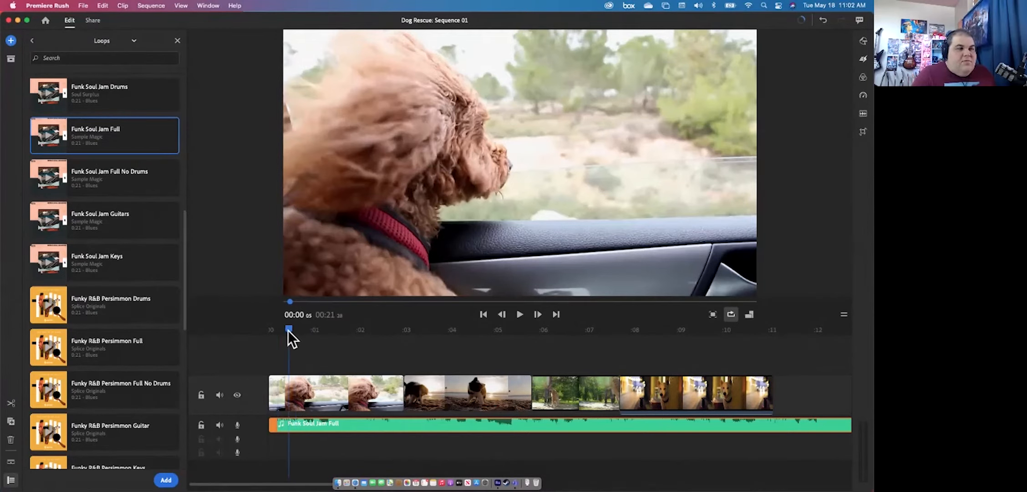
{"action": "key", "text": "space"}
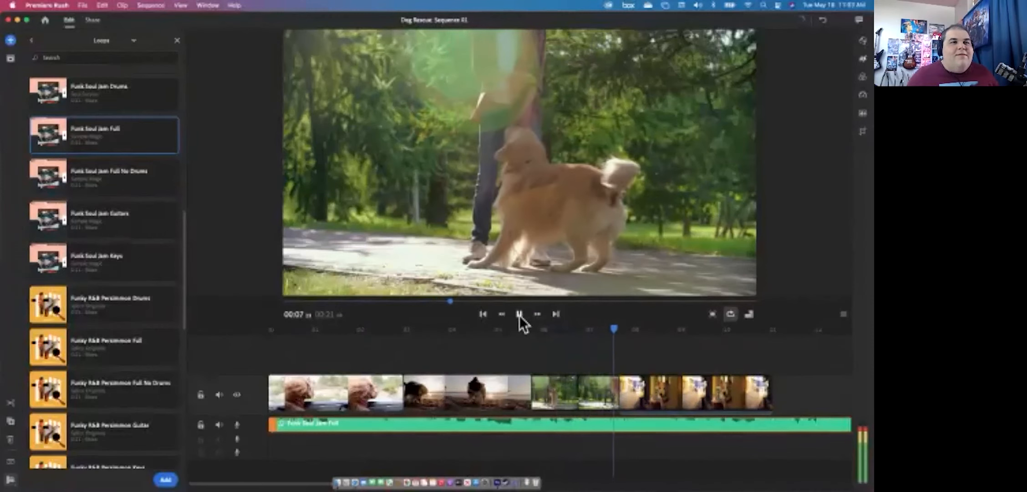
{"action": "left_click", "coordinate": [520, 314]}
{"action": "left_click", "coordinate": [518, 314]}
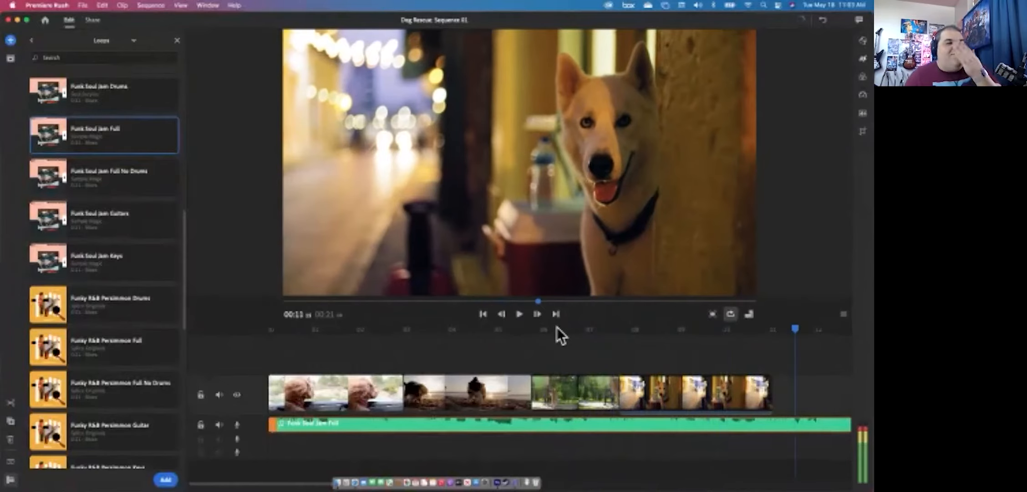
{"action": "key", "text": "space"}
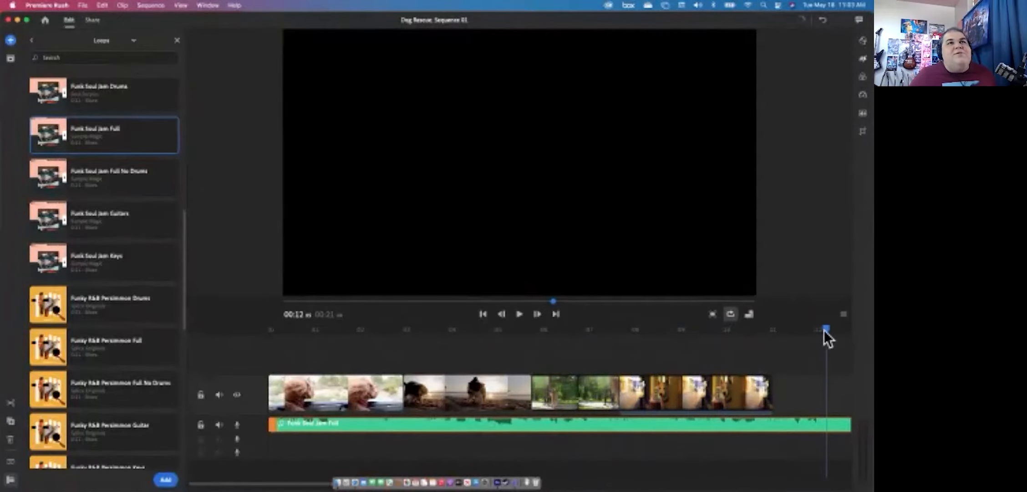
{"action": "left_click_drag", "start_coordinate": [822, 329], "coordinate": [699, 330]}
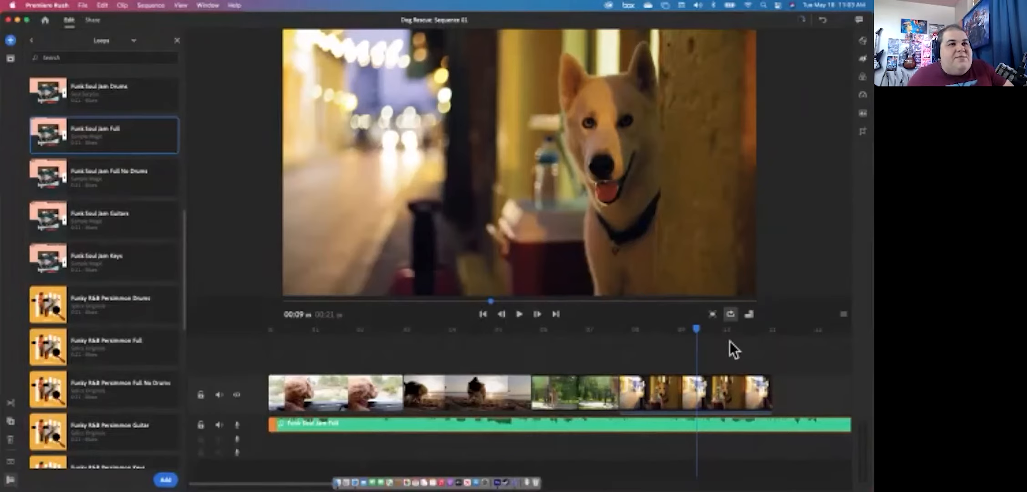
- Shorten the Funk Soul Jam Full music by its end so it runs only slightly past the last video clip
{"action": "left_click_drag", "start_coordinate": [696, 332], "coordinate": [775, 342]}
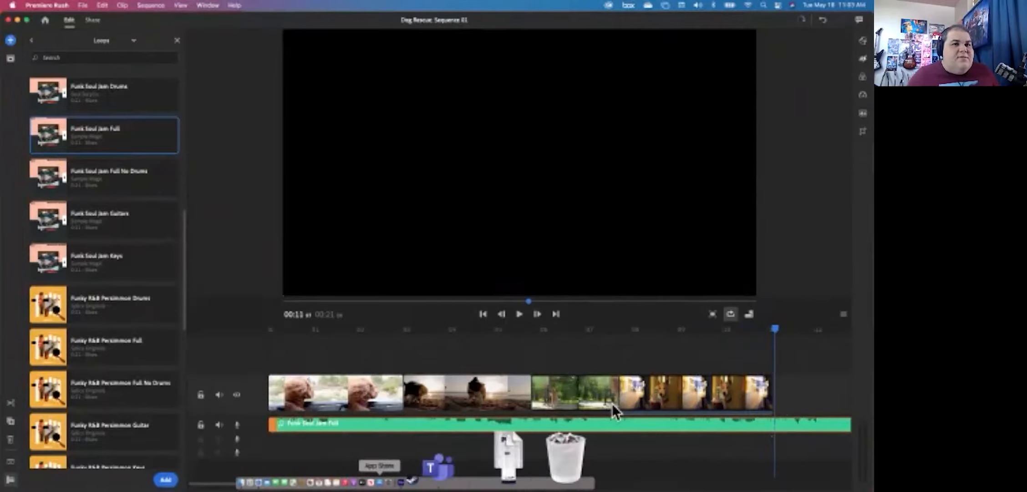
{"action": "scroll", "coordinate": [637, 407], "scroll_direction": "right", "scroll_amount": 3}
{"action": "scroll", "coordinate": [636, 407], "scroll_direction": "left", "scroll_amount": 3}
{"action": "scroll", "coordinate": [637, 407], "scroll_direction": "right", "scroll_amount": 12}
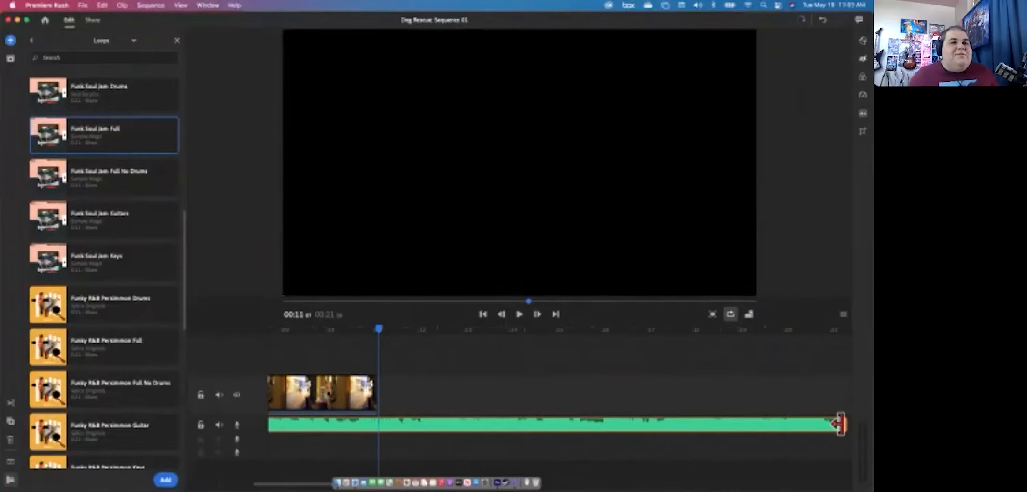
{"action": "left_click_drag", "start_coordinate": [840, 423], "coordinate": [396, 427]}
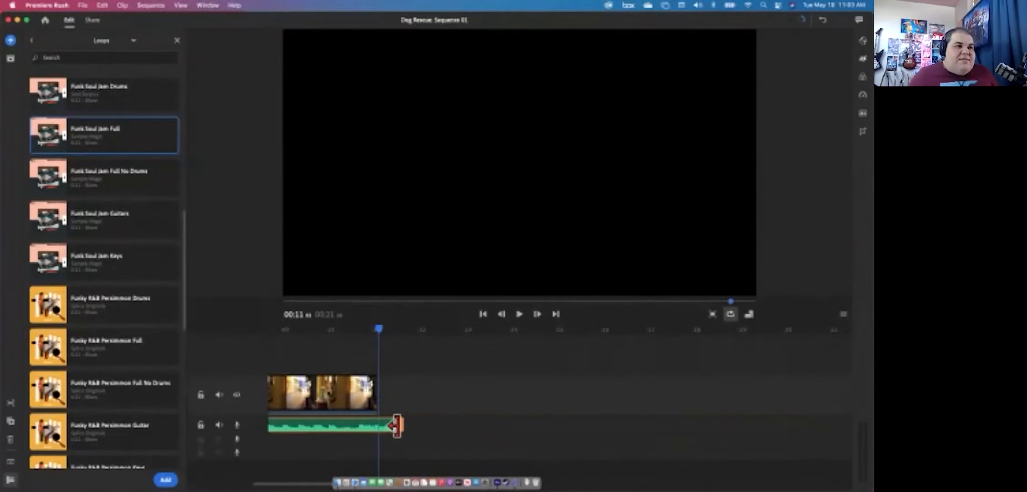
{"action": "key", "text": "super+k"}
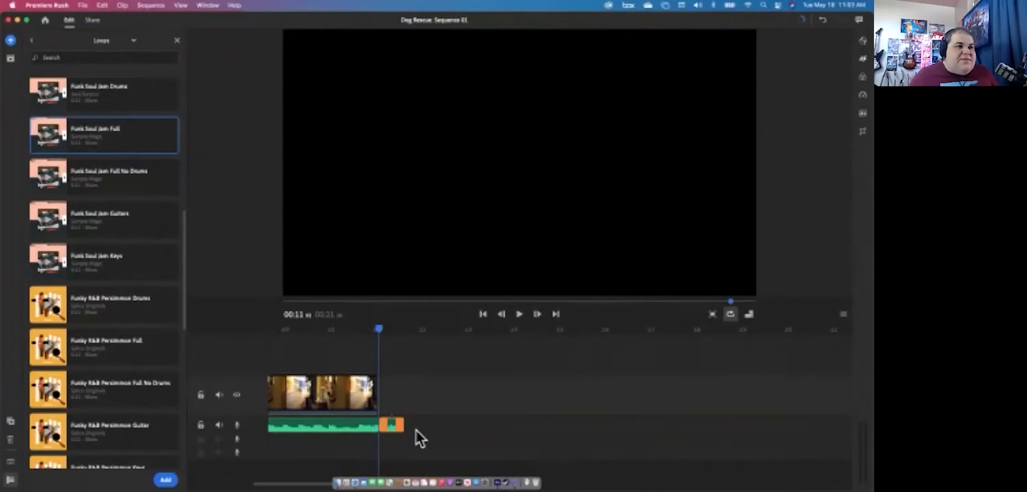
{"action": "key", "text": "super+z"}
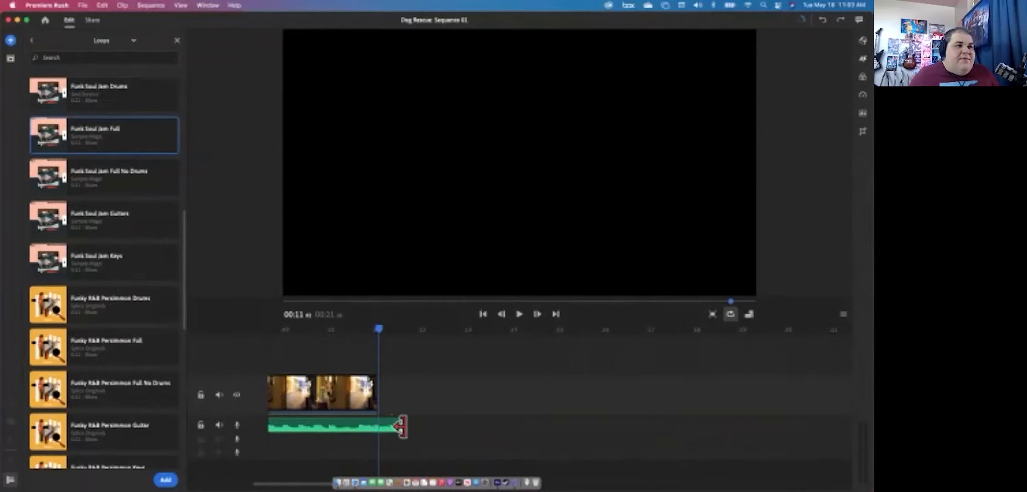
- Play the sequence with the trimmed music from the beginning to near the end, and return to its start
{"action": "left_click_drag", "start_coordinate": [381, 329], "coordinate": [165, 340]}
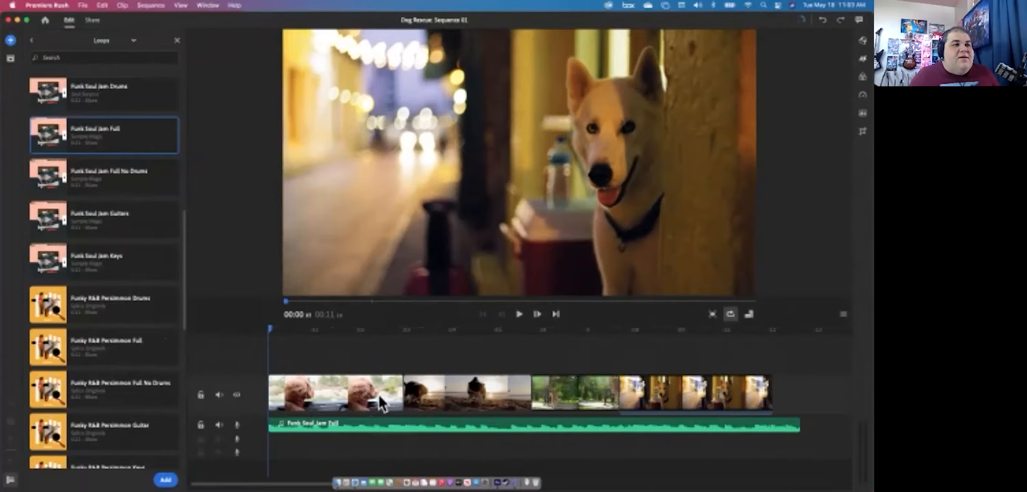
{"action": "left_click", "coordinate": [381, 399]}
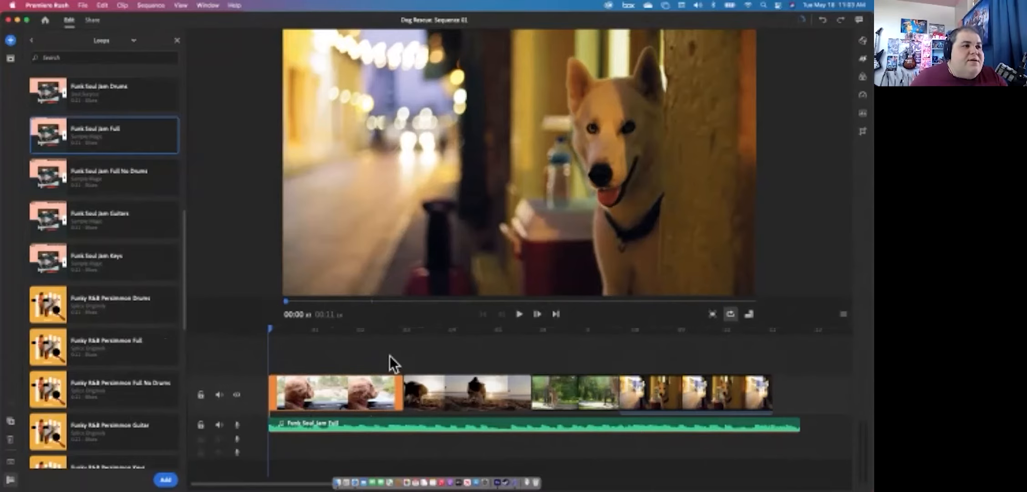
{"action": "key", "text": "space"}
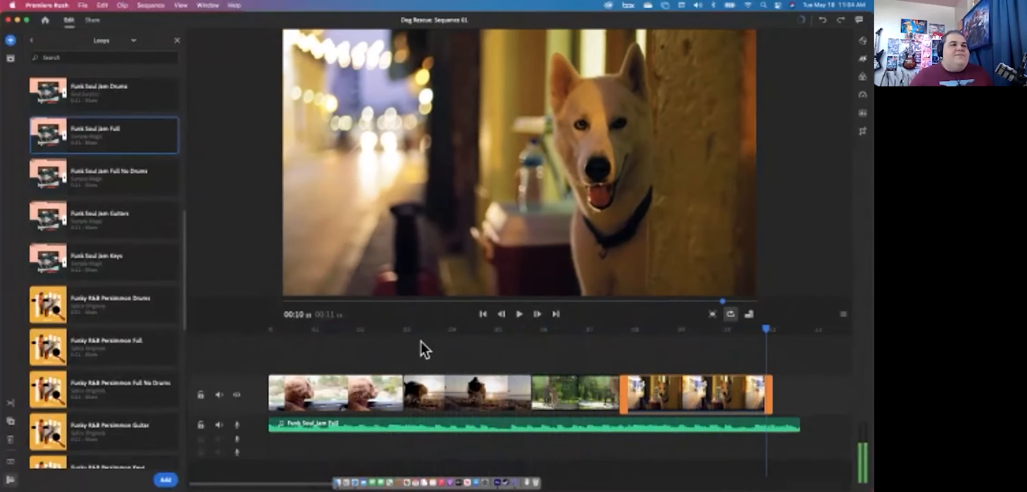
{"action": "key", "text": "Home"}
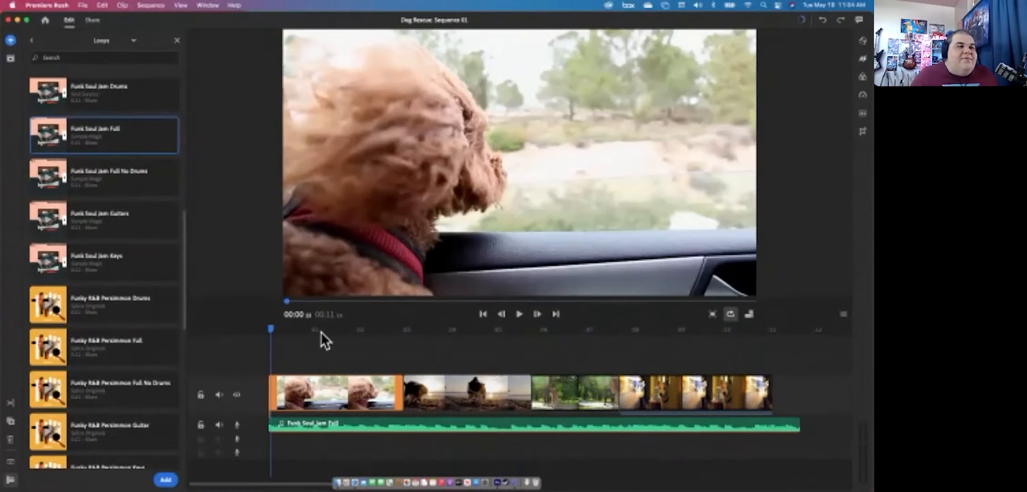
- Place the playhead at one second, close the audio library, and open the full list of Titles graphics
{"action": "mouse_move", "coordinate": [321, 331]}
{"action": "left_mouse_down"}
{"action": "mouse_move", "coordinate": [304, 329]}
{"action": "mouse_move", "coordinate": [314, 332]}
{"action": "left_mouse_up"}
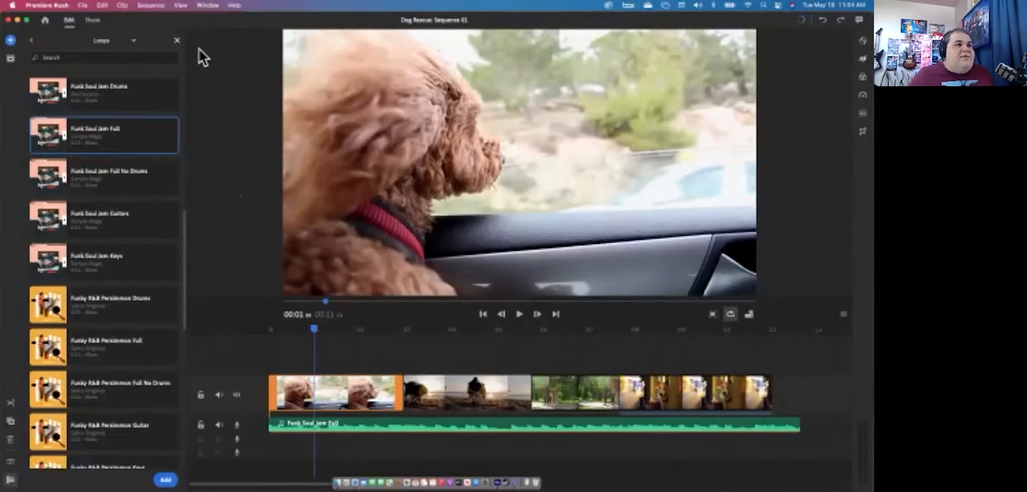
{"action": "left_click", "coordinate": [177, 39]}
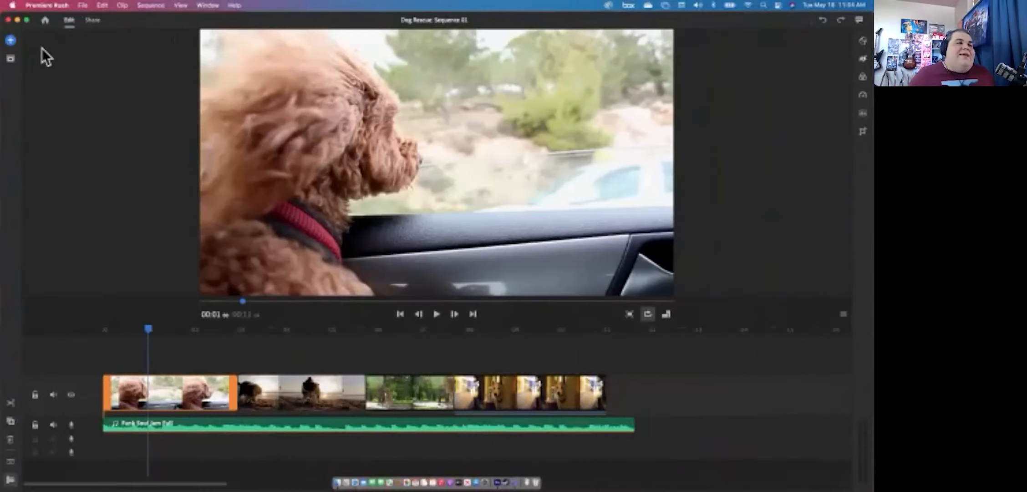
{"action": "left_click", "coordinate": [11, 41]}
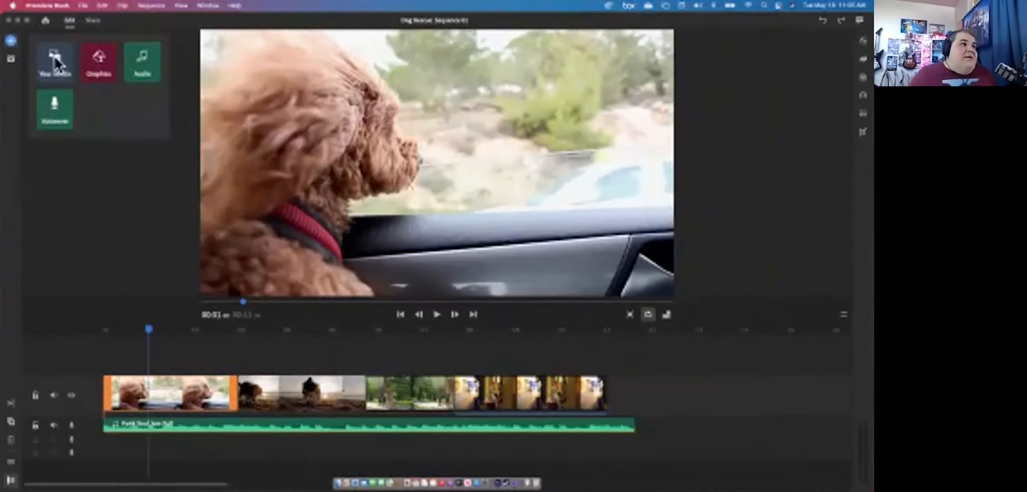
{"action": "left_click", "coordinate": [103, 66]}
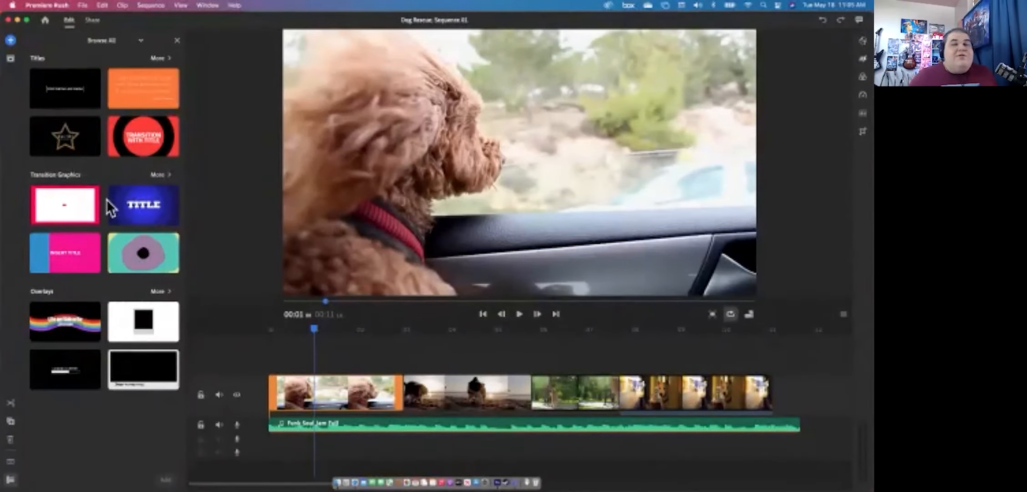
{"action": "left_click", "coordinate": [161, 58]}
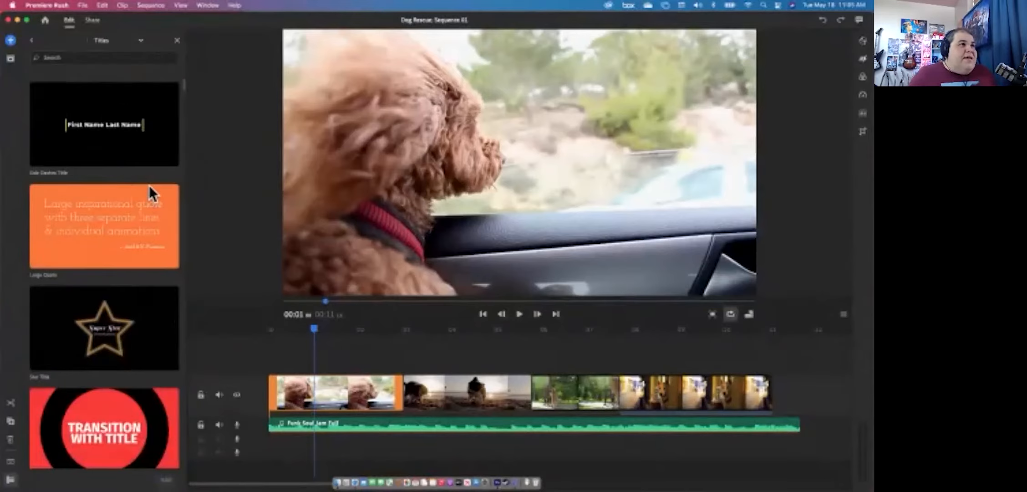
- Browse the title templates as far as the Stylish Intro template and select it
{"action": "scroll", "coordinate": [148, 185], "scroll_direction": "down", "scroll_amount": 3}
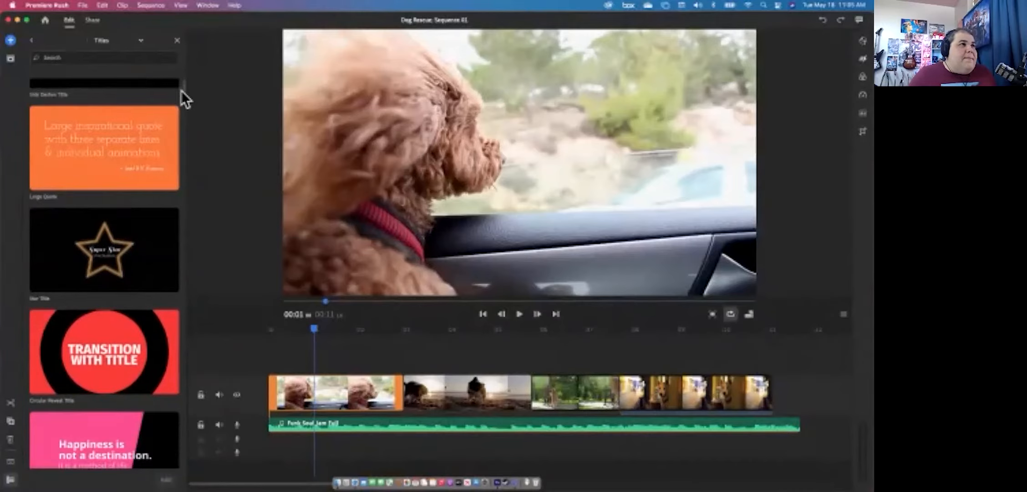
{"action": "scroll", "coordinate": [182, 89], "scroll_direction": "up", "scroll_amount": 3}
{"action": "scroll", "coordinate": [177, 127], "scroll_direction": "down", "scroll_amount": 10}
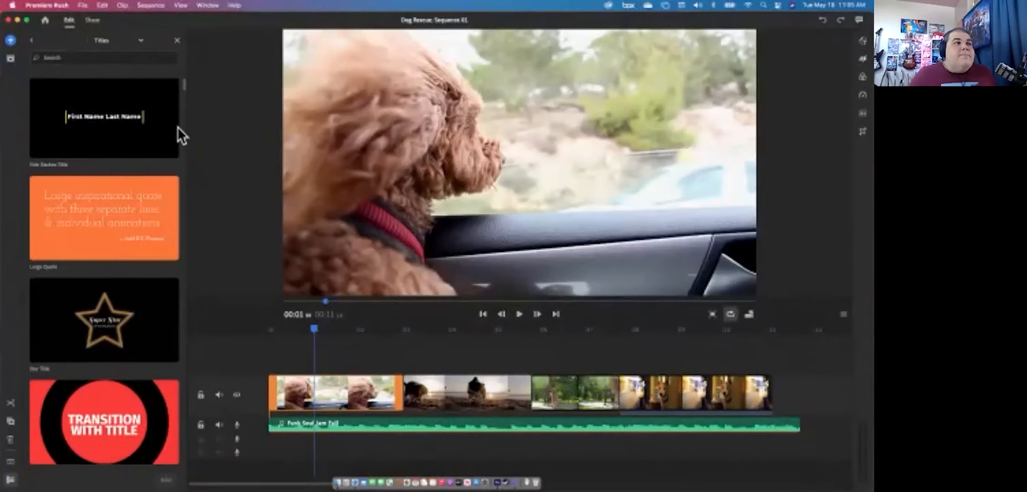
{"action": "scroll", "coordinate": [168, 191], "scroll_direction": "down", "scroll_amount": 10}
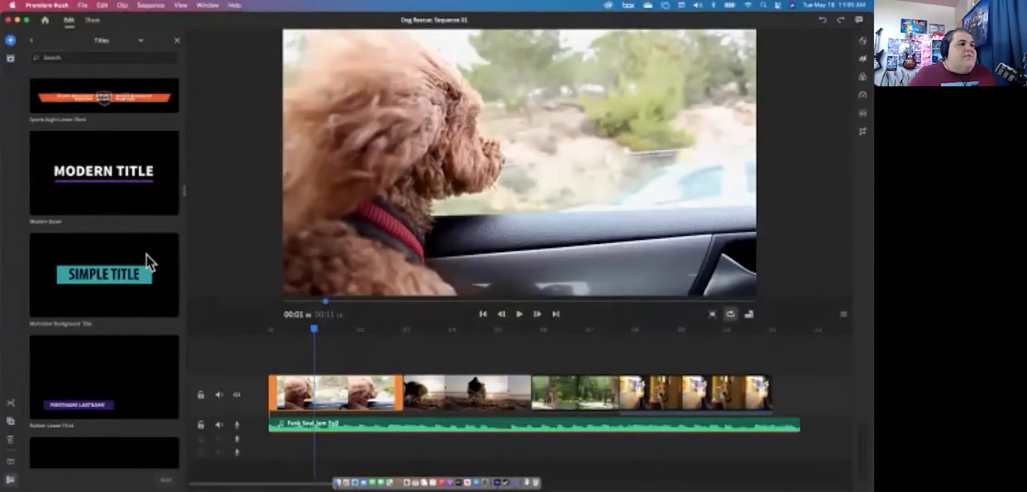
{"action": "scroll", "coordinate": [146, 254], "scroll_direction": "down", "scroll_amount": 3}
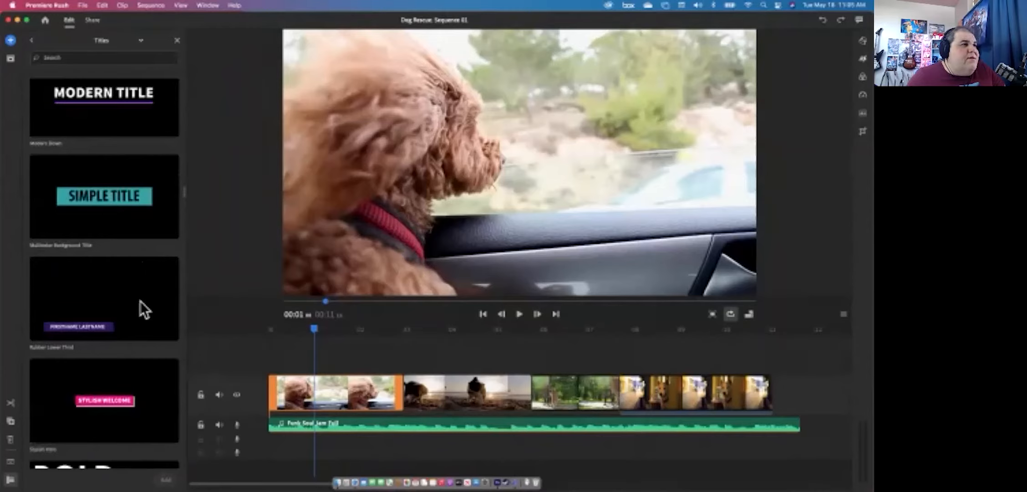
{"action": "scroll", "coordinate": [140, 300], "scroll_direction": "up", "scroll_amount": 1}
{"action": "scroll", "coordinate": [139, 300], "scroll_direction": "up", "scroll_amount": 1}
{"action": "scroll", "coordinate": [140, 300], "scroll_direction": "down", "scroll_amount": 1}
{"action": "scroll", "coordinate": [140, 300], "scroll_direction": "up", "scroll_amount": 2}
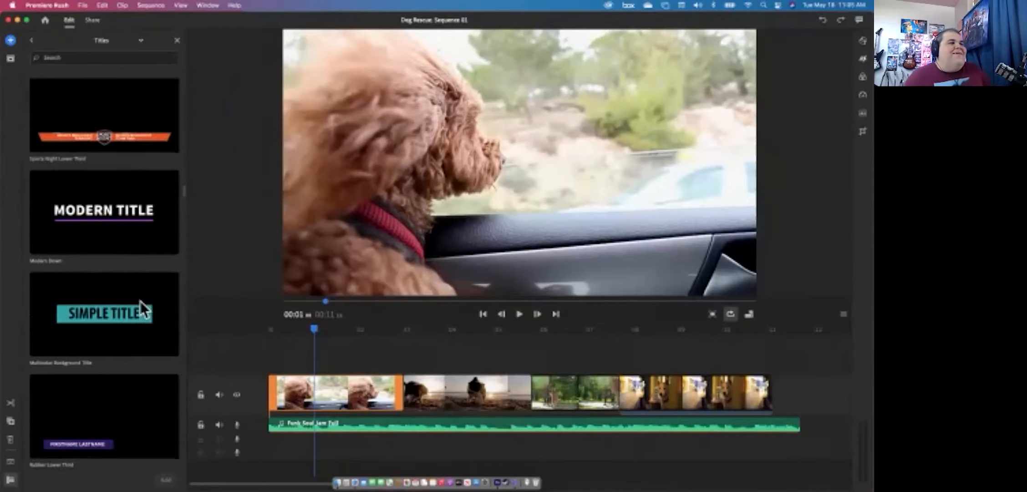
{"action": "scroll", "coordinate": [140, 301], "scroll_direction": "down", "scroll_amount": 2}
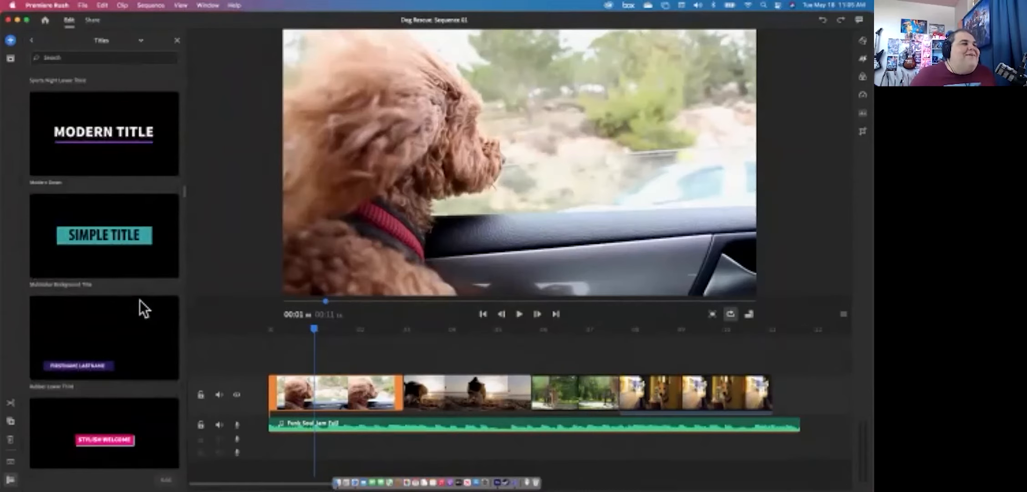
{"action": "scroll", "coordinate": [127, 360], "scroll_direction": "down", "scroll_amount": 1}
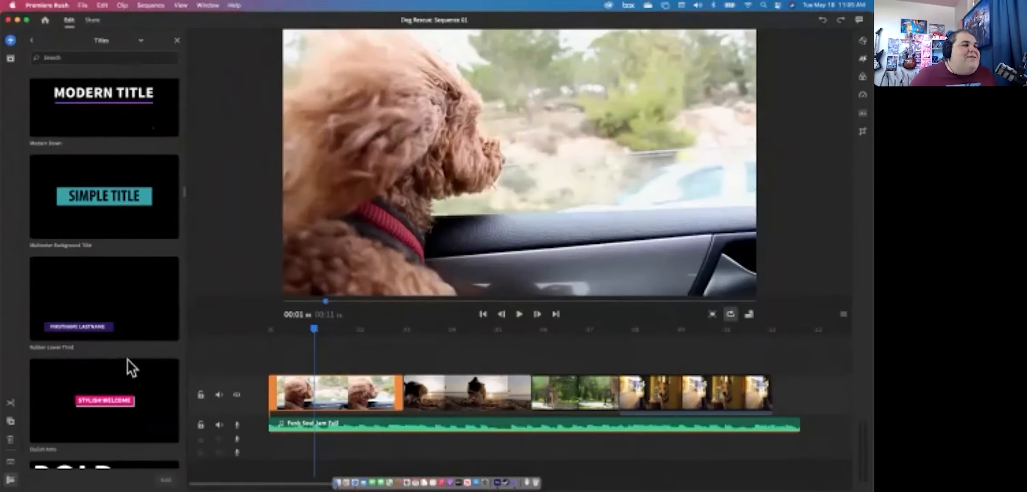
{"action": "left_click", "coordinate": [102, 391]}
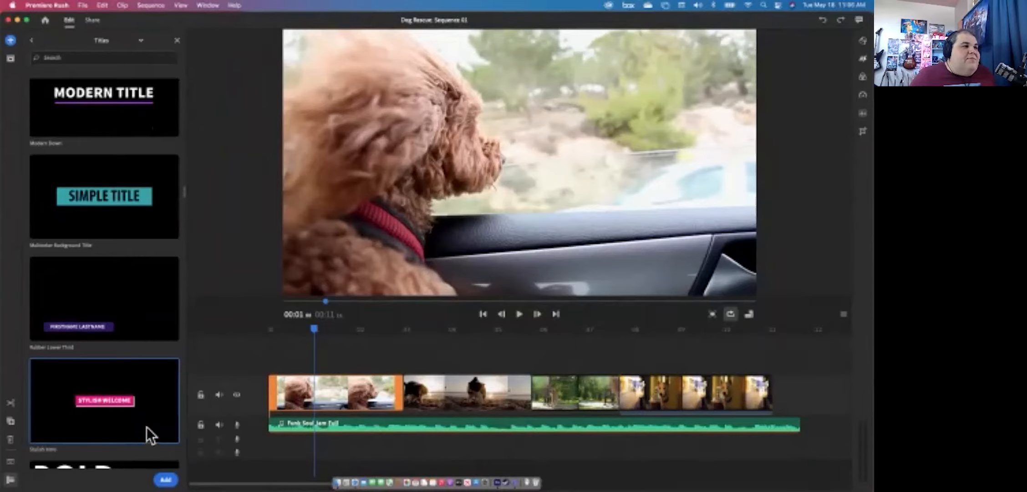
- Look through the title templates beyond Stylish Intro as far as Box Lower Third, and return to Modern Down
{"action": "scroll", "coordinate": [147, 427], "scroll_direction": "down", "scroll_amount": 4}
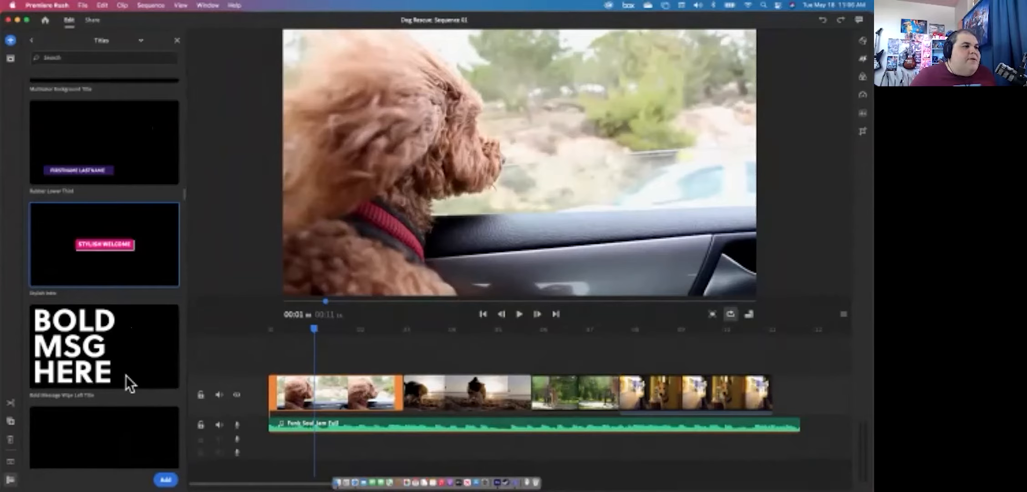
{"action": "scroll", "coordinate": [126, 376], "scroll_direction": "down", "scroll_amount": 10}
{"action": "scroll", "coordinate": [126, 375], "scroll_direction": "down", "scroll_amount": 3}
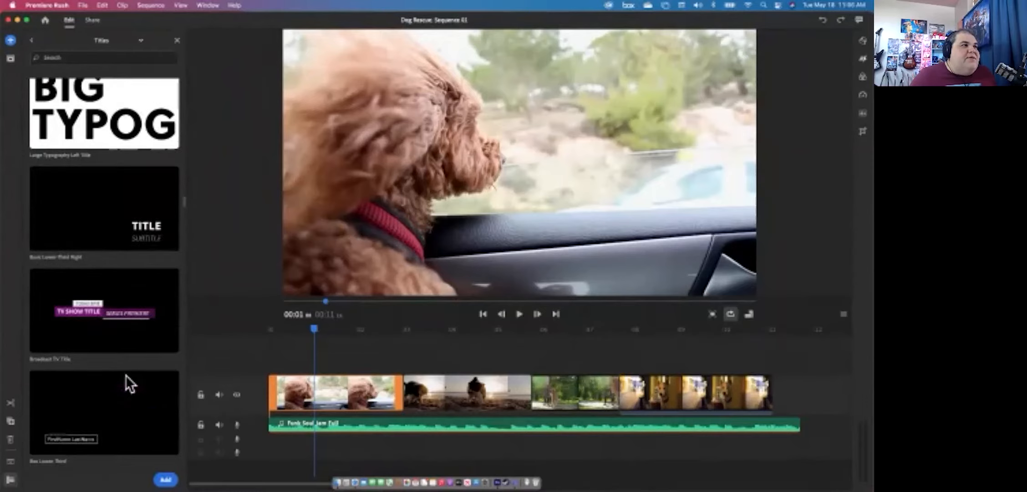
{"action": "scroll", "coordinate": [126, 376], "scroll_direction": "up", "scroll_amount": 5}
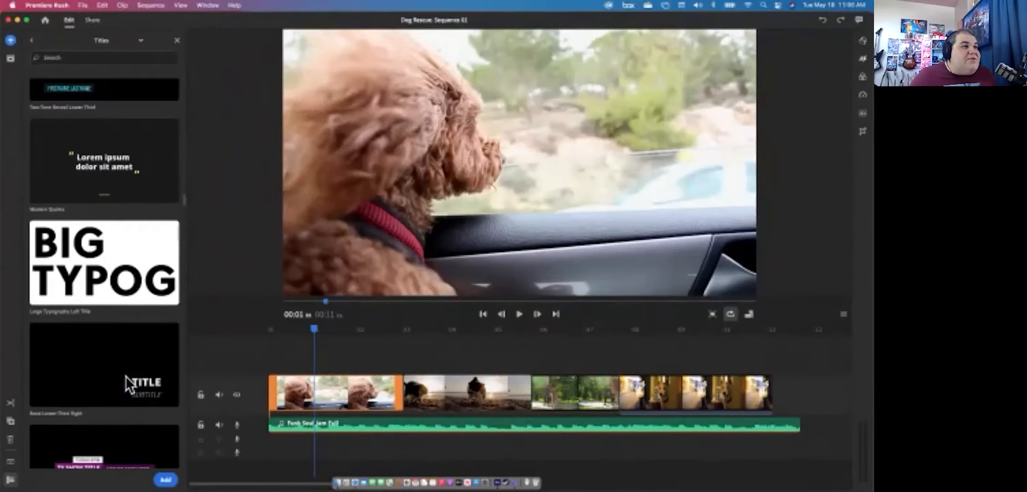
{"action": "scroll", "coordinate": [126, 376], "scroll_direction": "up", "scroll_amount": 3}
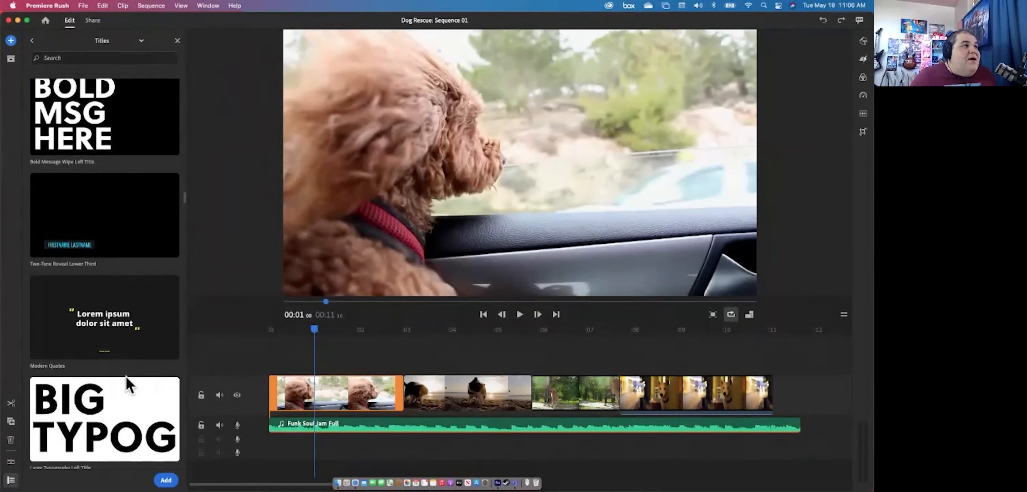
{"action": "scroll", "coordinate": [126, 377], "scroll_direction": "up", "scroll_amount": 5}
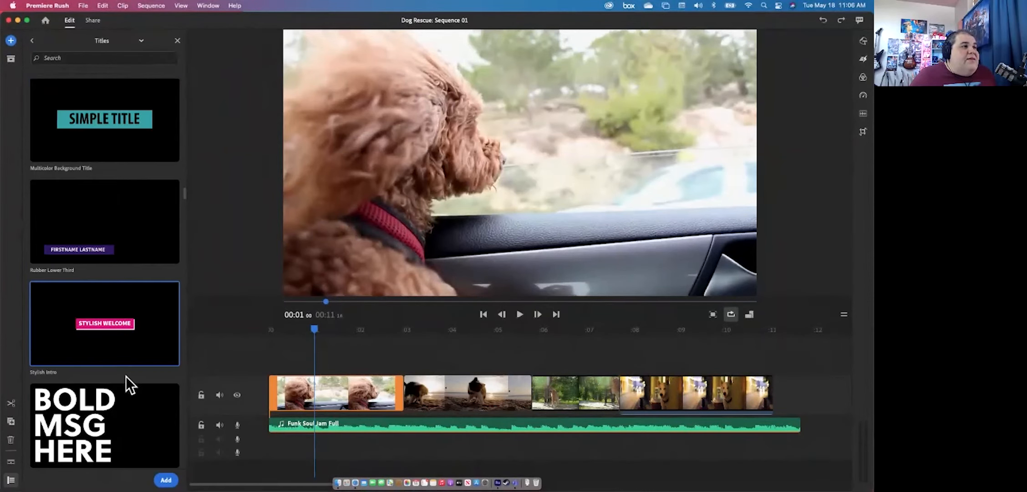
{"action": "scroll", "coordinate": [126, 376], "scroll_direction": "up", "scroll_amount": 3}
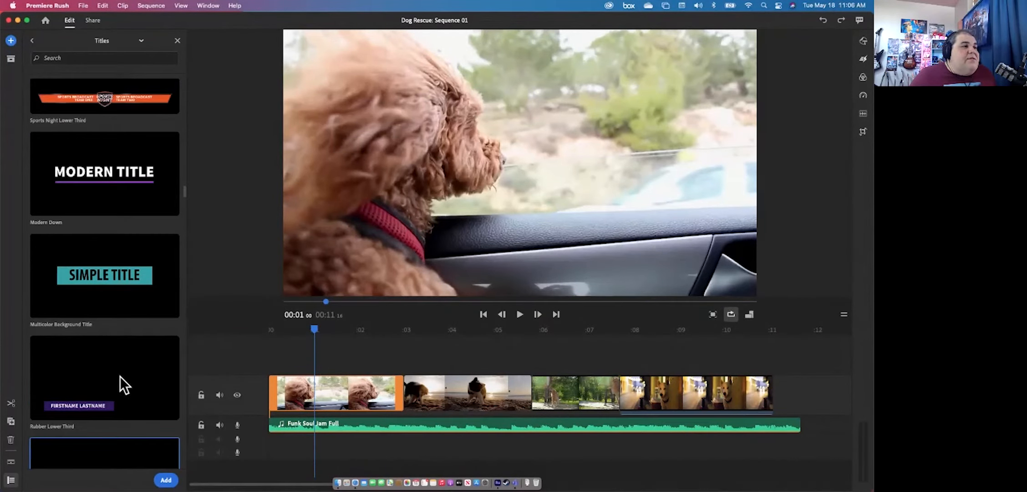
- Search the title templates for "Modern" and look through the matching designs
{"action": "left_click", "coordinate": [100, 55]}
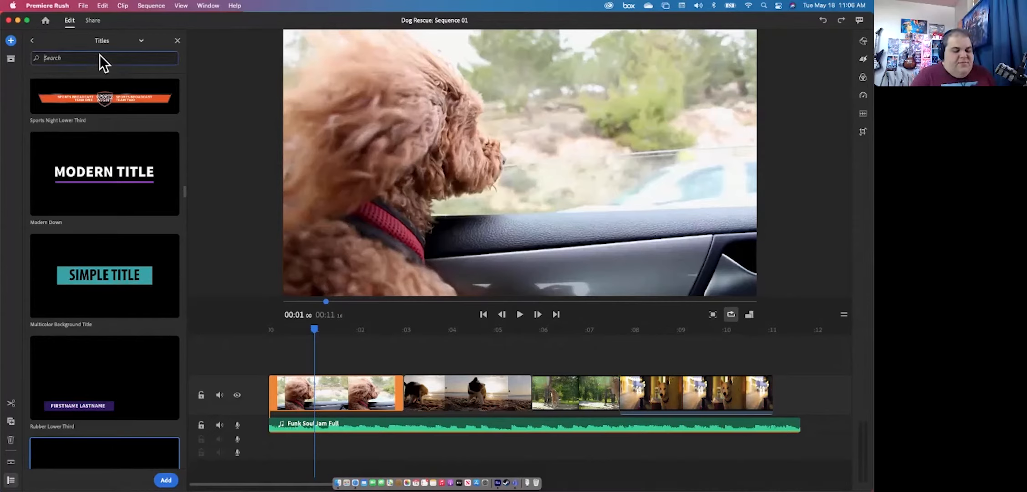
{"action": "type", "text": "Modern"}
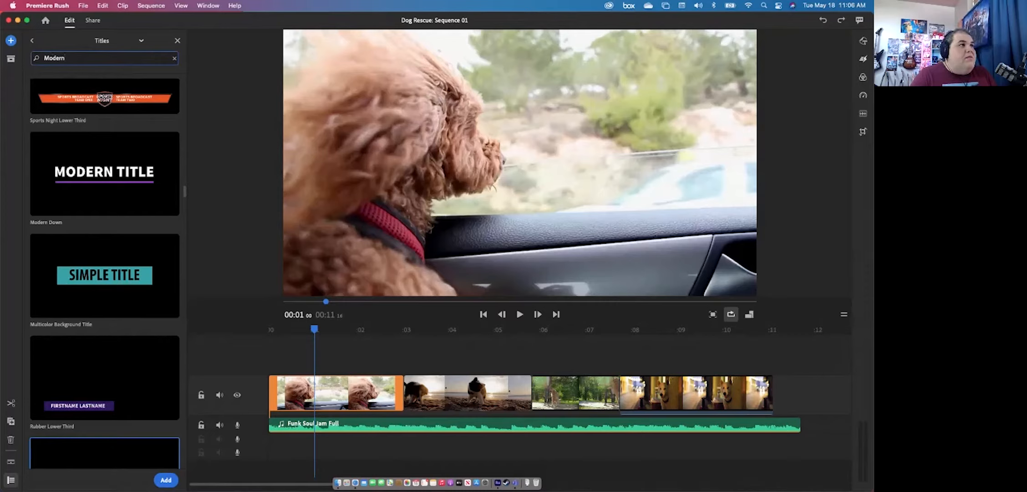
{"action": "key", "text": "Return"}
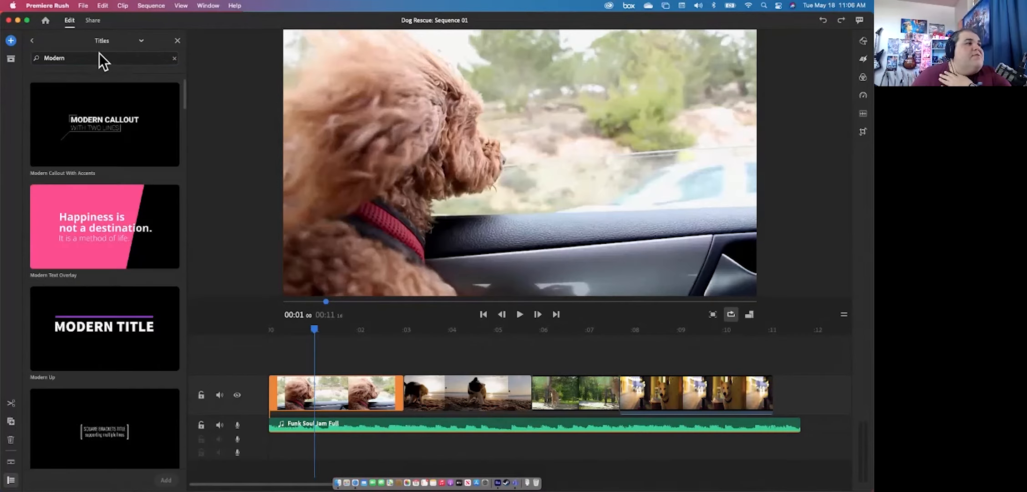
{"action": "scroll", "coordinate": [139, 223], "scroll_direction": "down", "scroll_amount": 8}
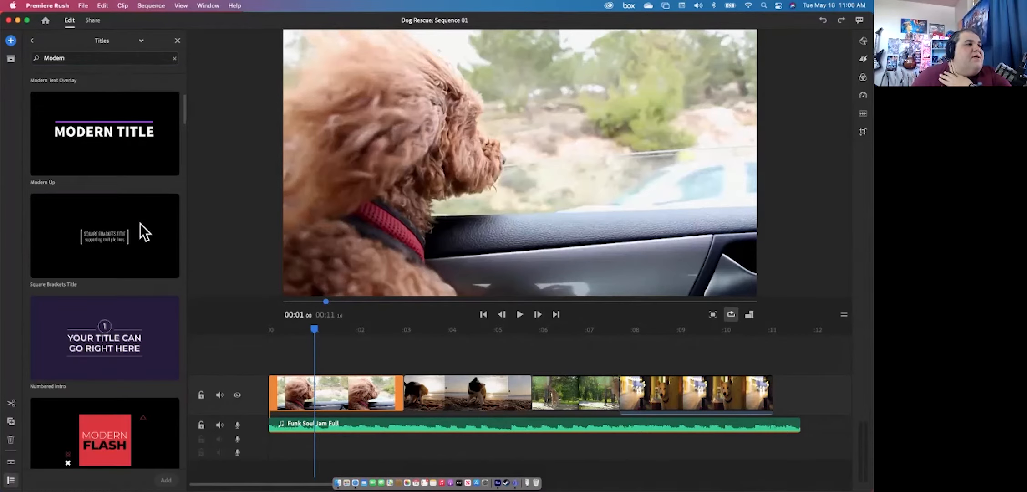
{"action": "scroll", "coordinate": [139, 223], "scroll_direction": "down", "scroll_amount": 15}
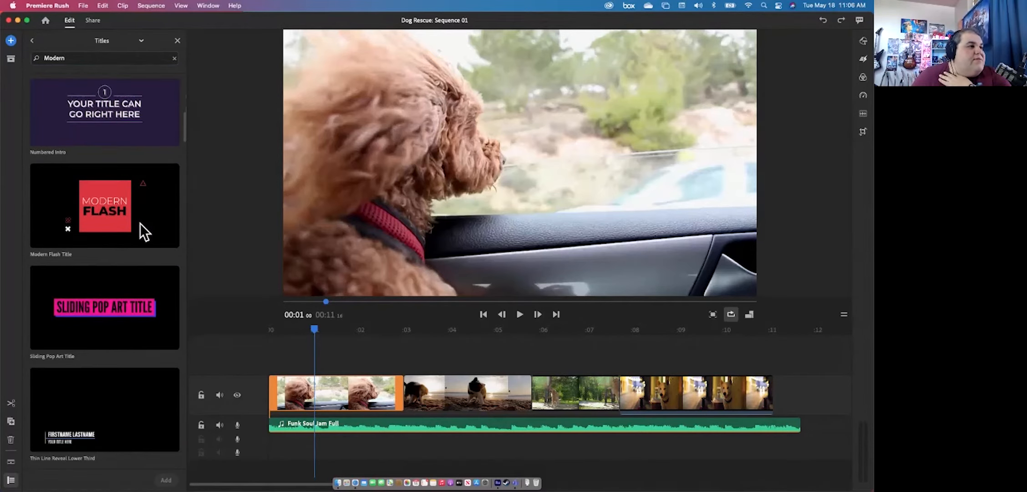
{"action": "scroll", "coordinate": [139, 223], "scroll_direction": "down", "scroll_amount": 3}
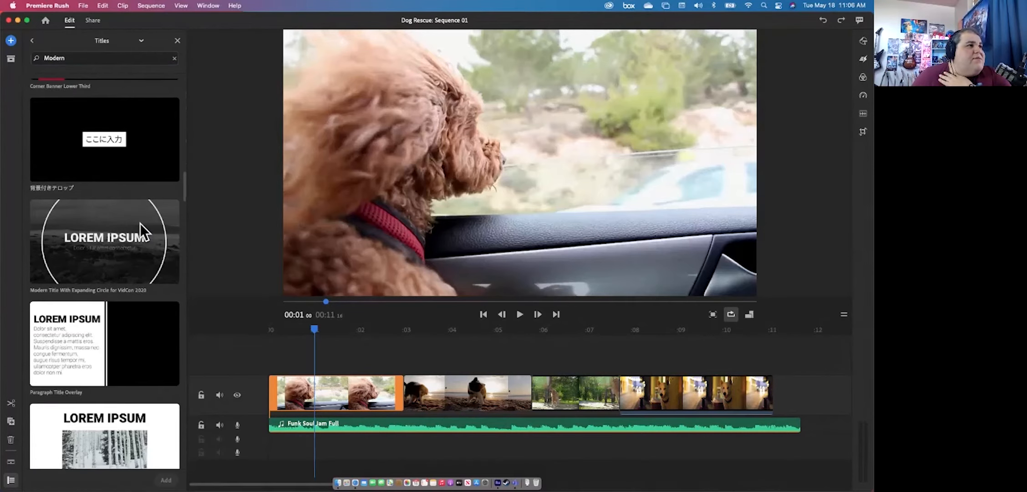
{"action": "scroll", "coordinate": [140, 223], "scroll_direction": "up", "scroll_amount": 18}
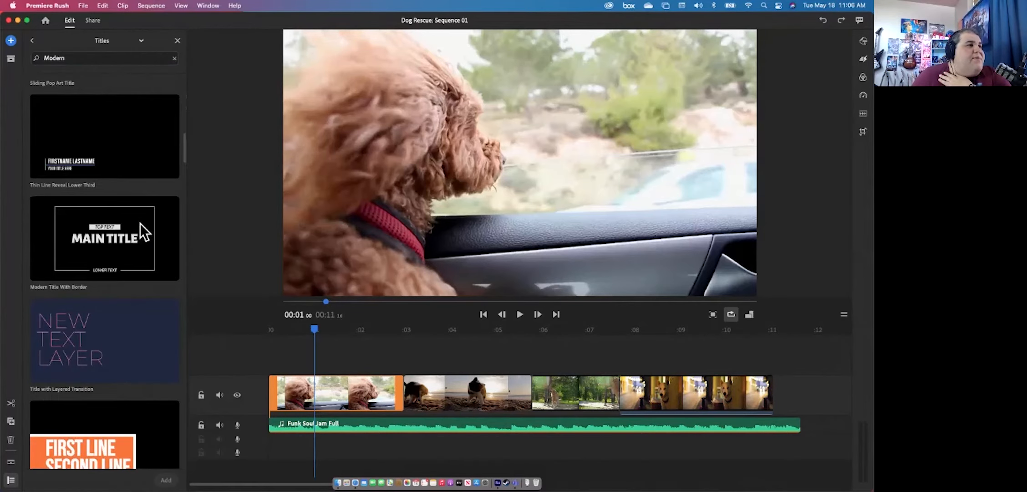
- Add the Modern Up title above the first dog clip, starting at the one-second mark, and close the title browser
{"action": "scroll", "coordinate": [140, 223], "scroll_direction": "up", "scroll_amount": 6}
{"action": "scroll", "coordinate": [139, 223], "scroll_direction": "down", "scroll_amount": 1}
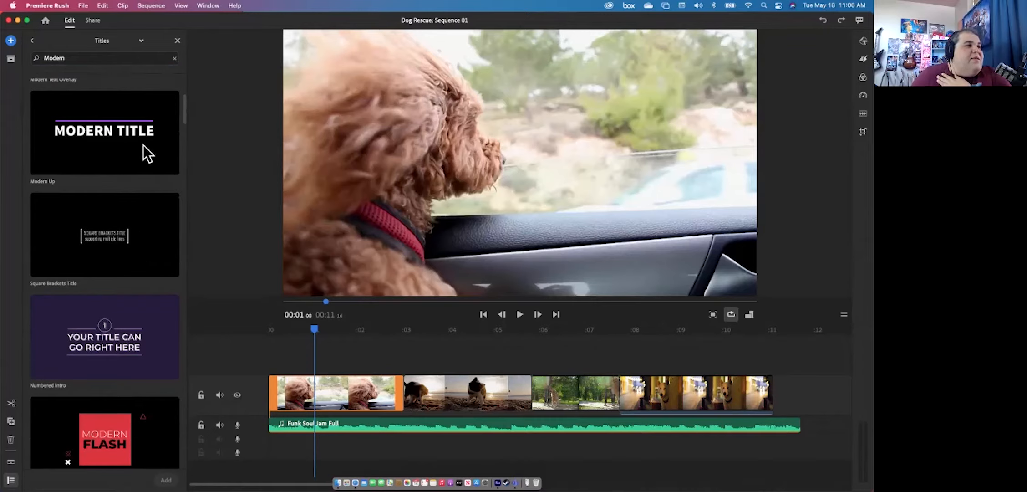
{"action": "scroll", "coordinate": [119, 195], "scroll_direction": "down", "scroll_amount": 5}
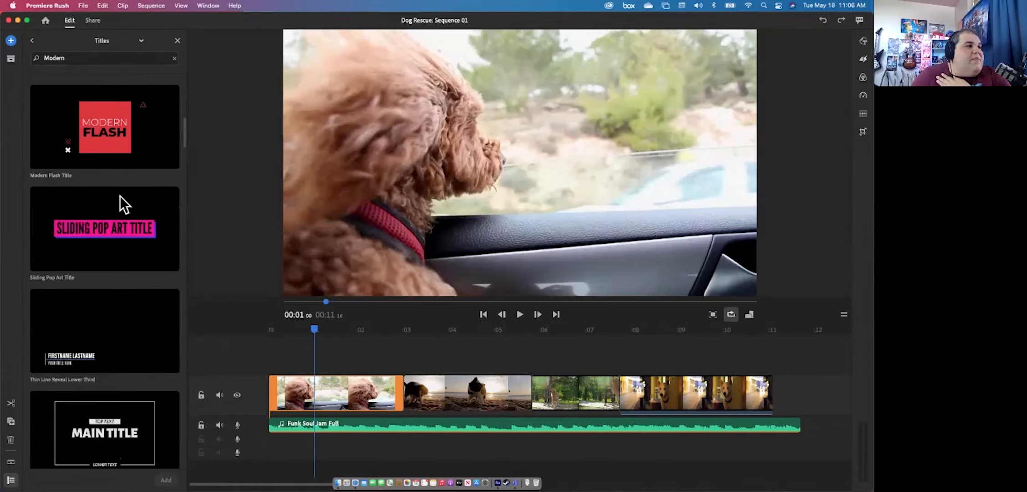
{"action": "scroll", "coordinate": [120, 198], "scroll_direction": "down", "scroll_amount": 2}
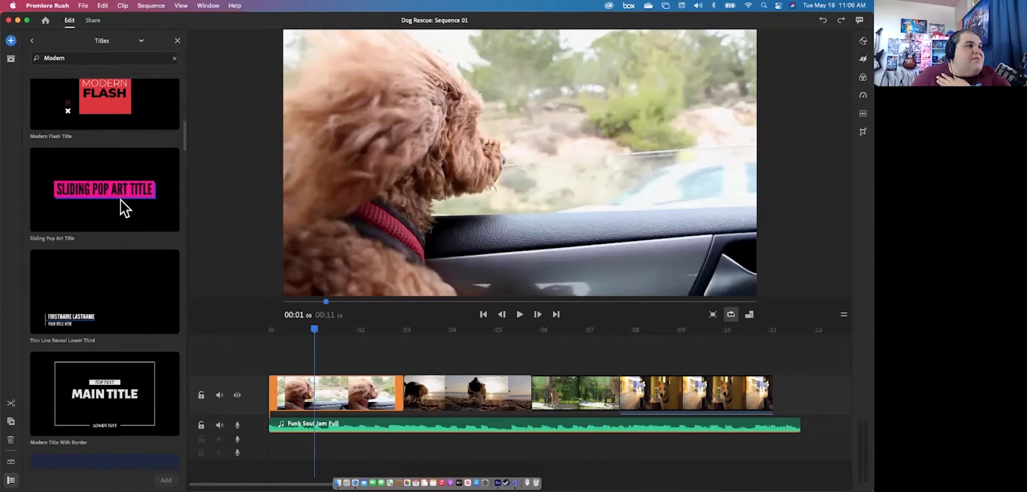
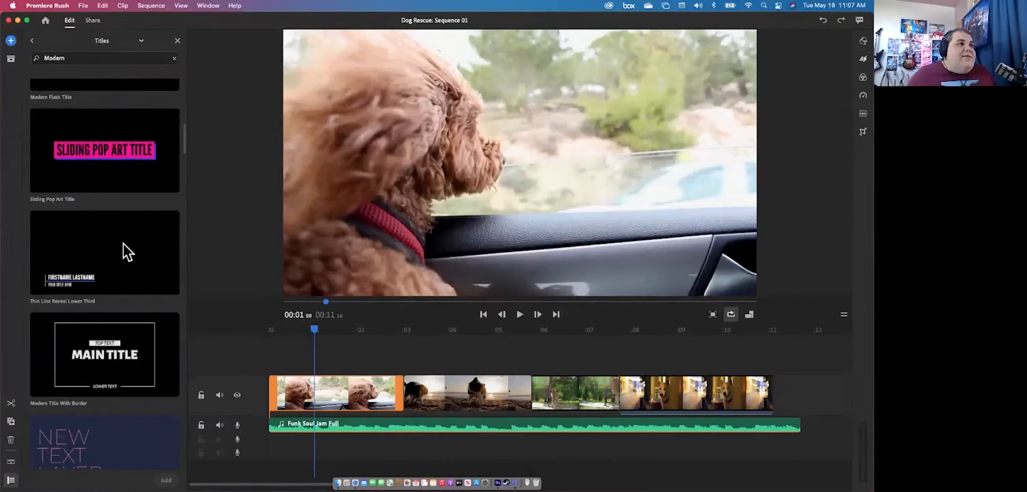
{"action": "scroll", "coordinate": [124, 242], "scroll_direction": "up", "scroll_amount": 6}
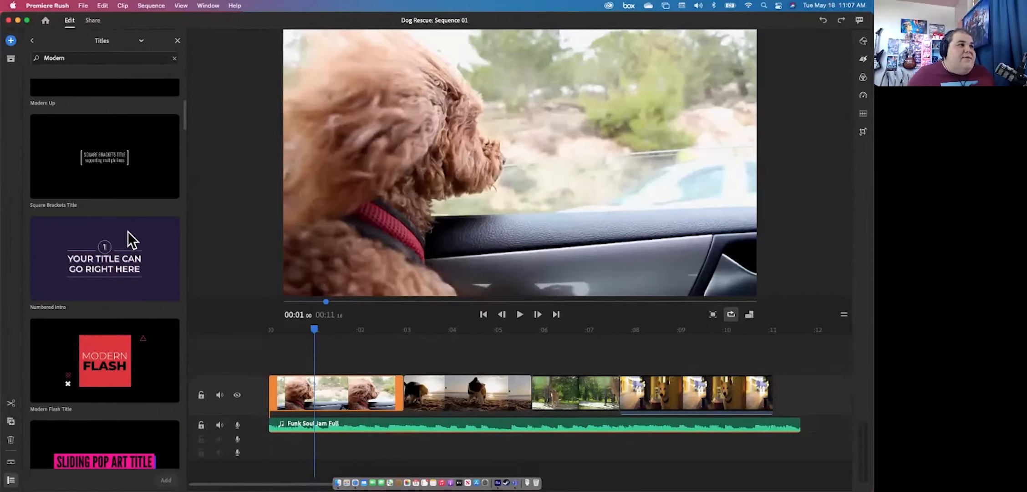
{"action": "scroll", "coordinate": [127, 231], "scroll_direction": "up", "scroll_amount": 3}
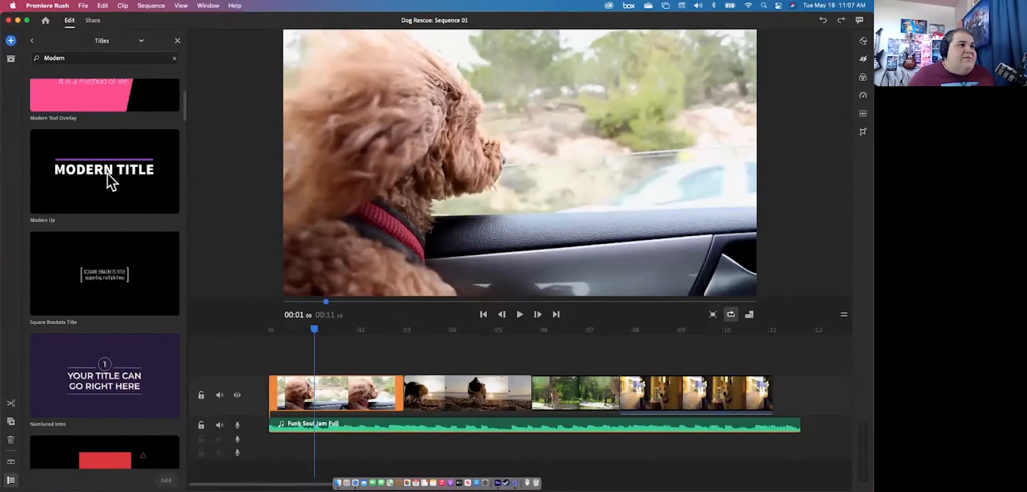
{"action": "left_click_drag", "start_coordinate": [114, 187], "coordinate": [322, 365]}
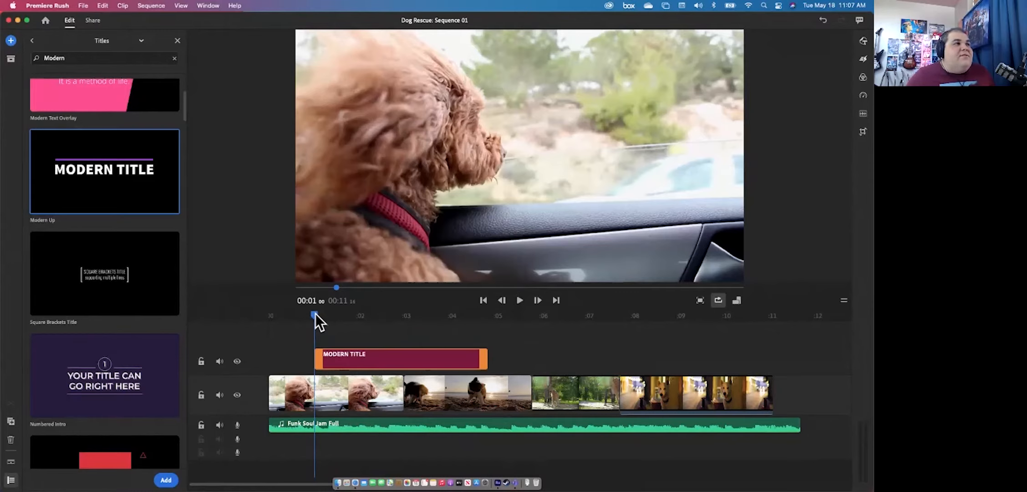
{"action": "left_click", "coordinate": [177, 41]}
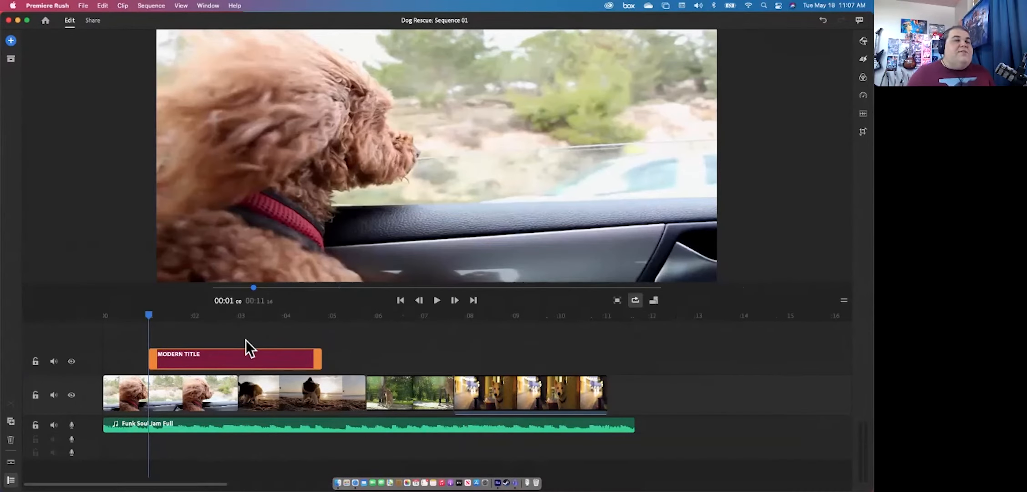
- Play the sequence from around the one-second mark to check how the title animates in and out over the clips
{"action": "key", "text": "space"}
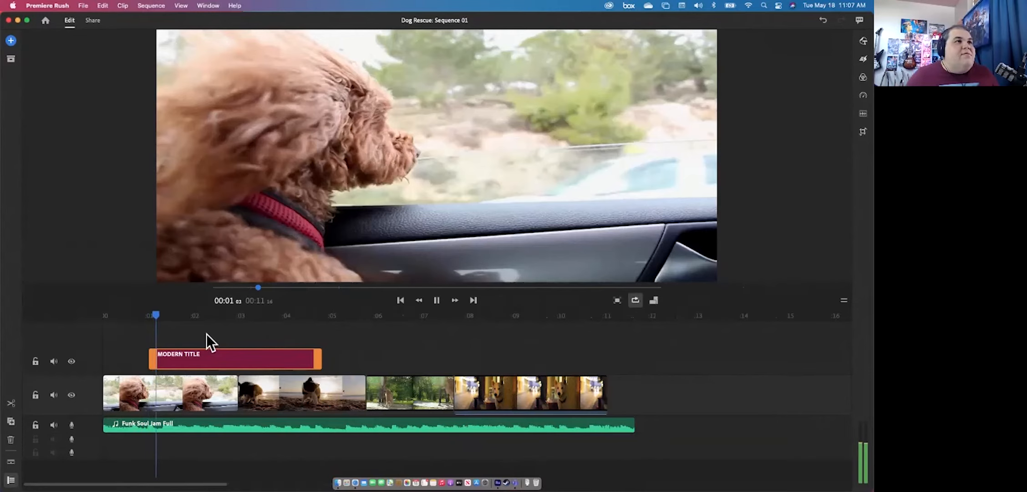
{"action": "key", "text": "space"}
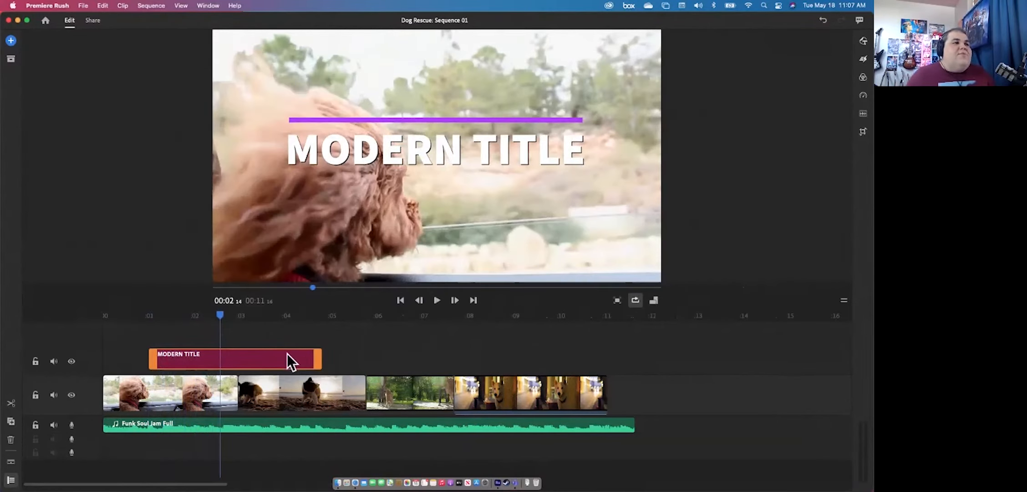
{"action": "key", "text": "space"}
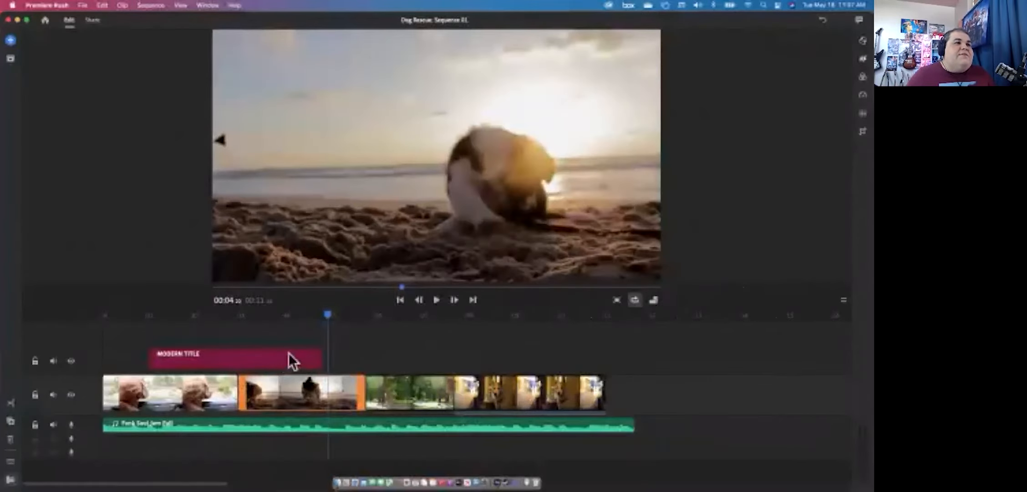
{"action": "left_click_drag", "start_coordinate": [320, 315], "coordinate": [140, 326]}
{"action": "key", "text": "space"}
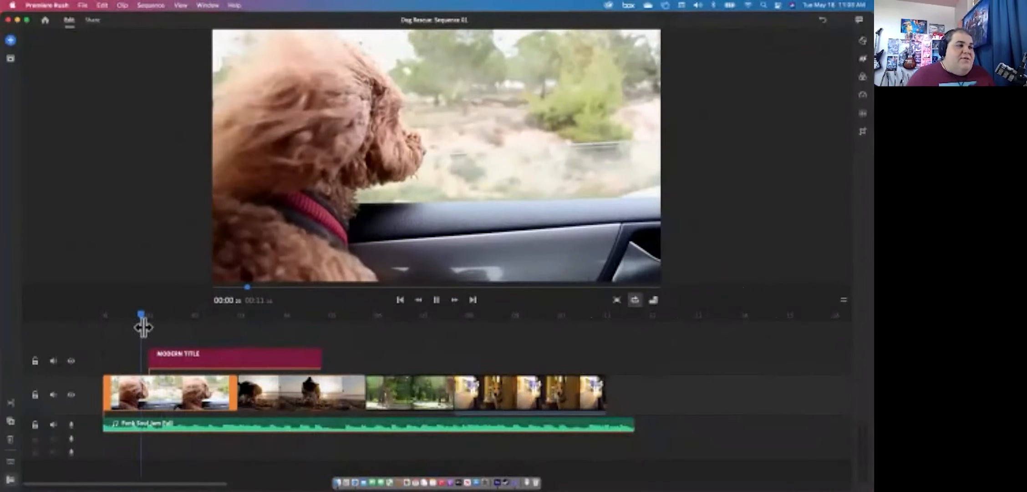
{"action": "left_click_drag", "start_coordinate": [152, 313], "coordinate": [154, 313]}
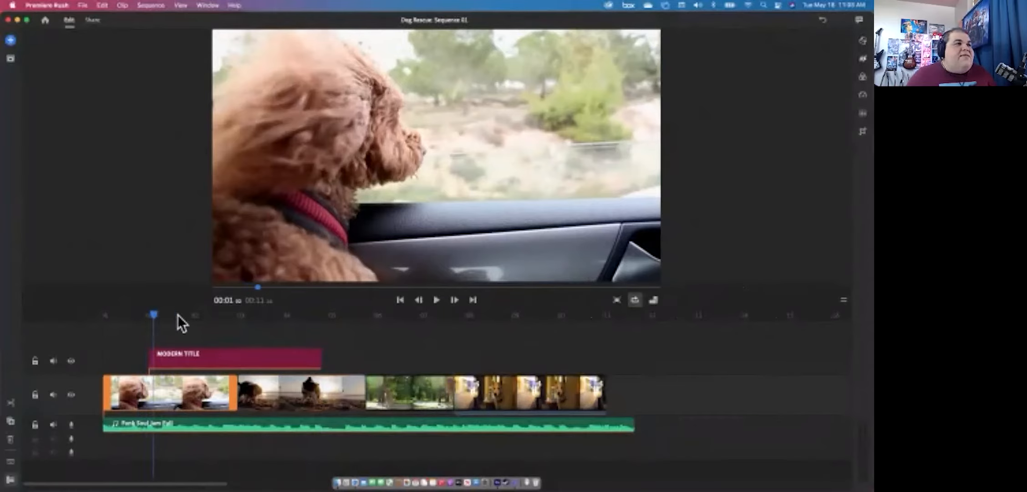
{"action": "key", "text": "space"}
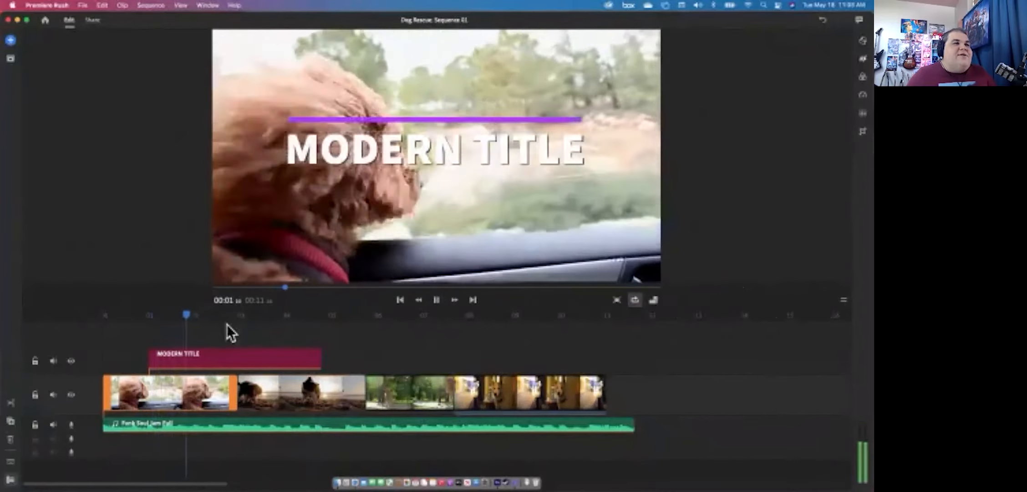
{"action": "key", "text": "space"}
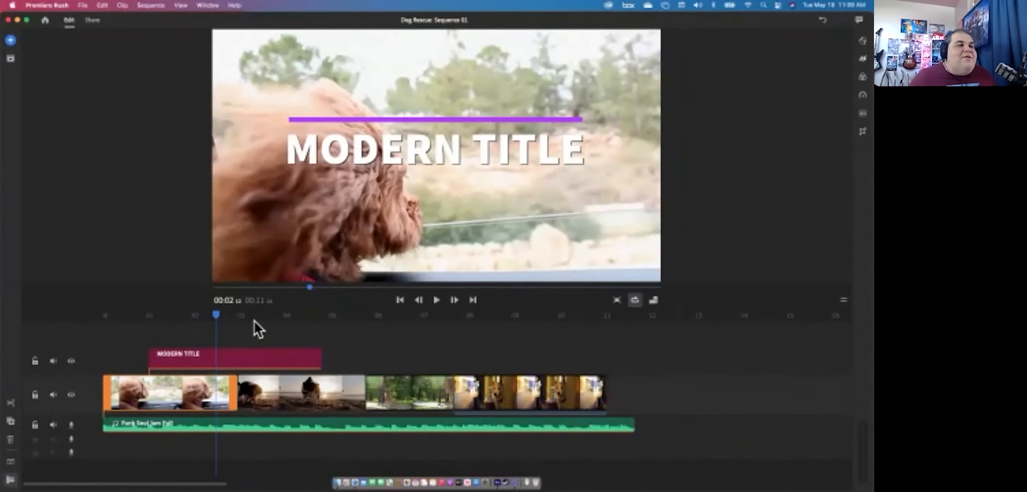
- Shorten the title so it ends just before the first dog clip does, and play the result
{"action": "left_click_drag", "start_coordinate": [318, 358], "coordinate": [222, 358]}
{"action": "left_click_drag", "start_coordinate": [216, 311], "coordinate": [145, 322]}
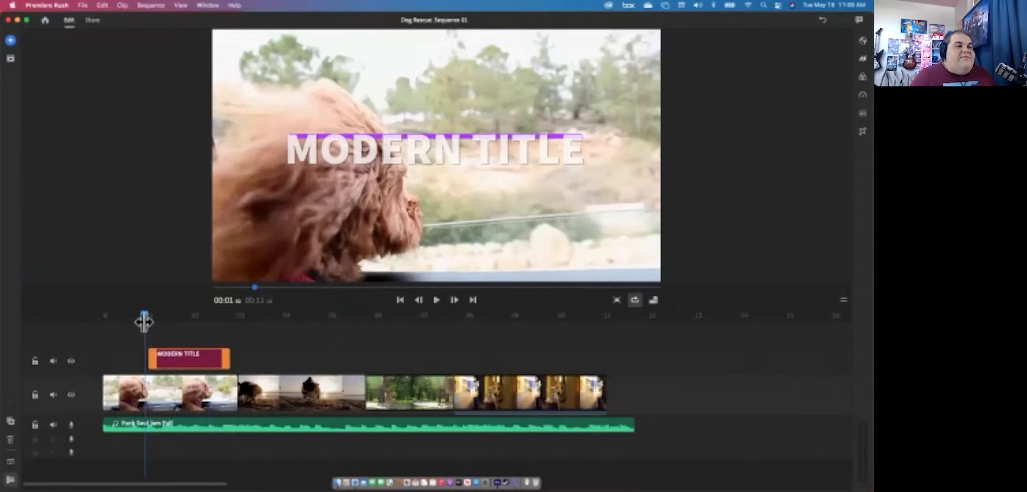
{"action": "key", "text": "space"}
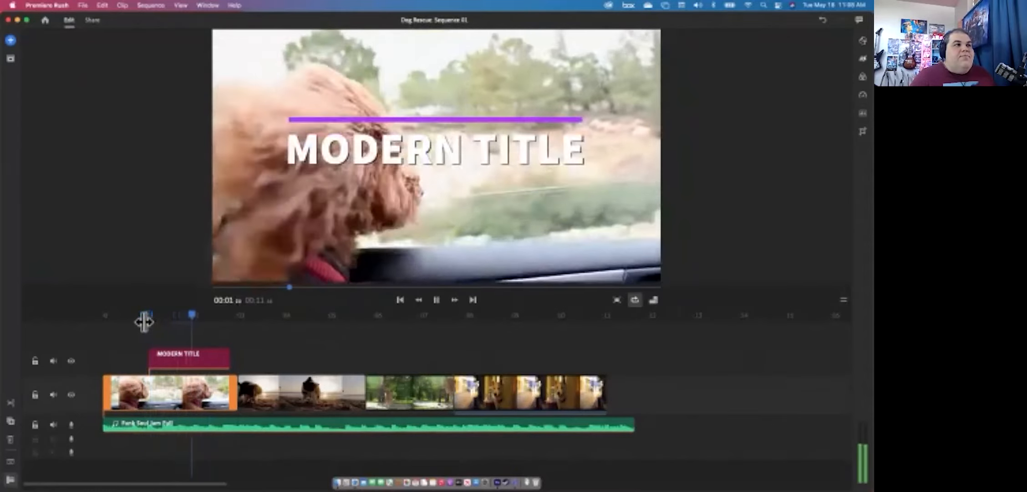
{"action": "key", "text": "space"}
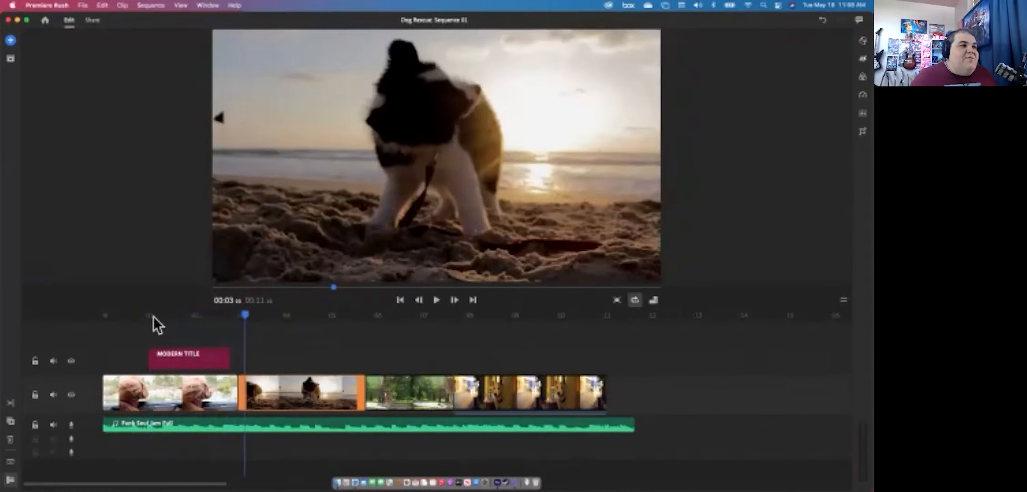
- Extend the title's start back to about half a second and place the playhead within the title
{"action": "left_click_drag", "start_coordinate": [148, 349], "coordinate": [131, 339]}
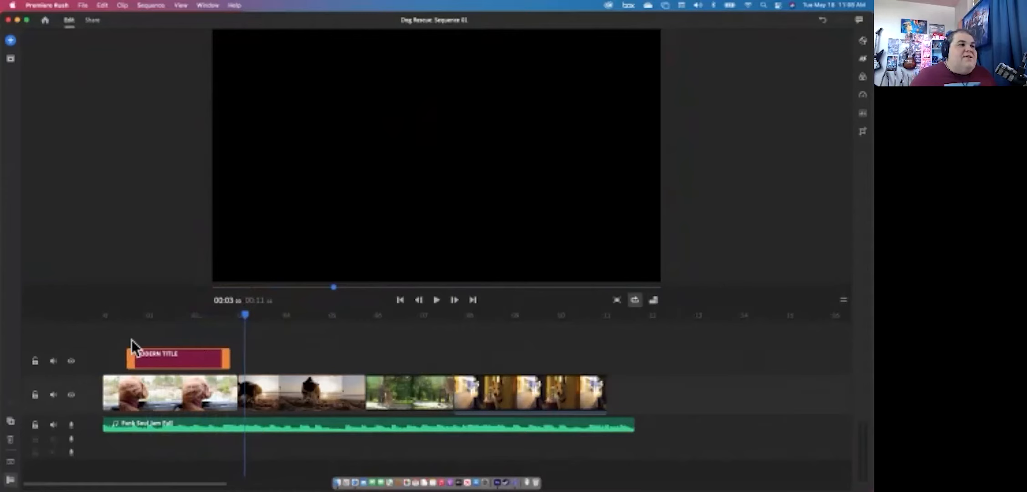
{"action": "left_click_drag", "start_coordinate": [242, 314], "coordinate": [180, 331]}
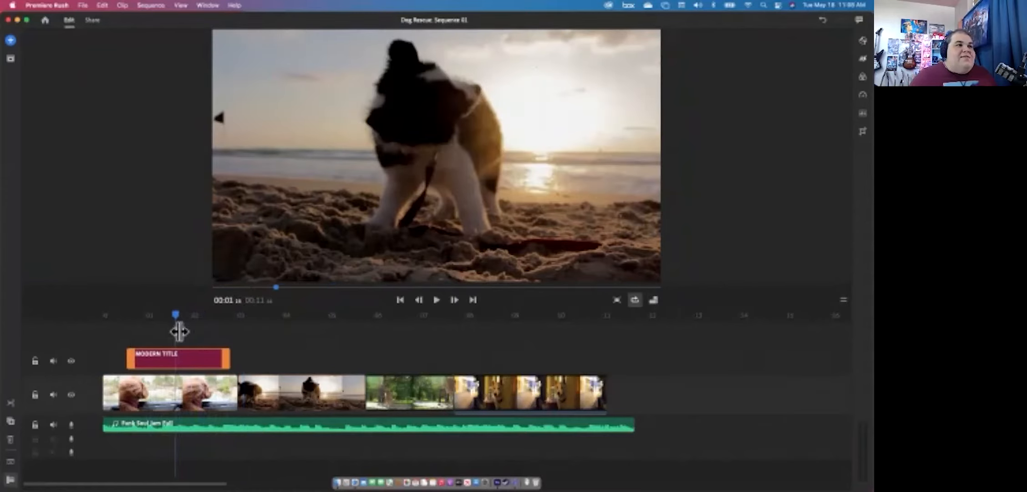
{"action": "left_click", "coordinate": [192, 353]}
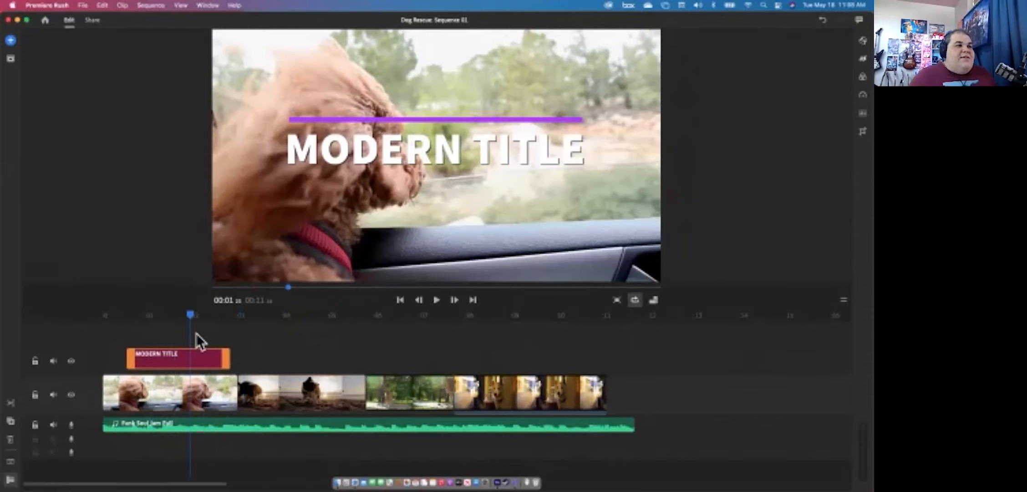
{"action": "left_click", "coordinate": [181, 352]}
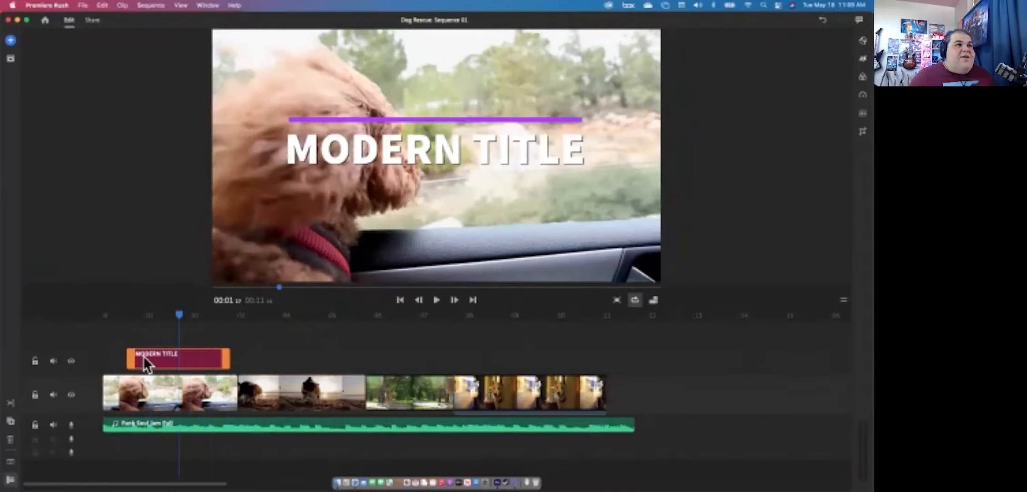
{"action": "double_click", "coordinate": [410, 145]}
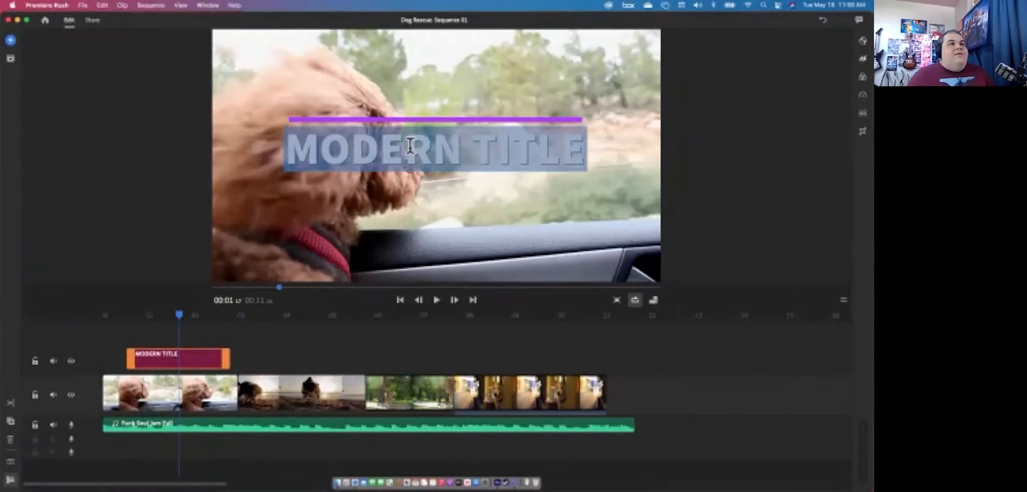
{"action": "left_click", "coordinate": [410, 145]}
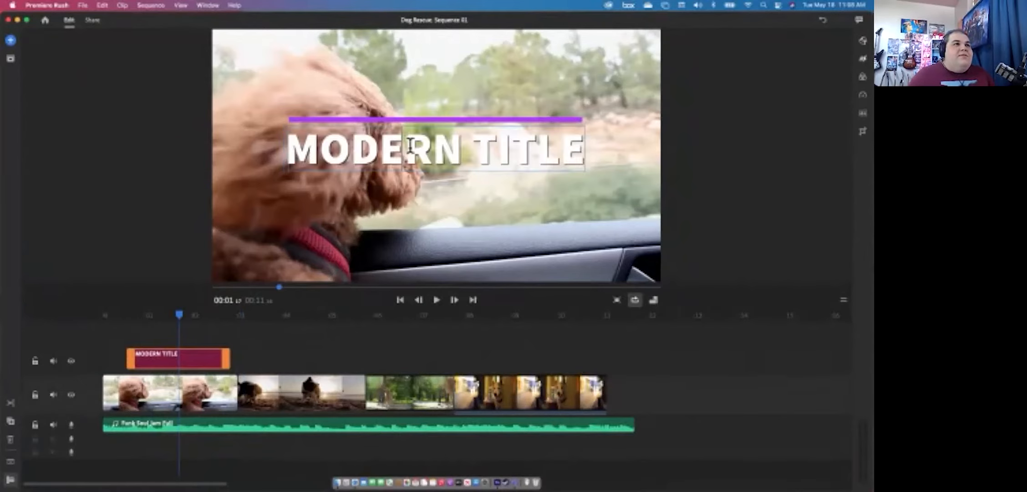
{"action": "double_click", "coordinate": [410, 146]}
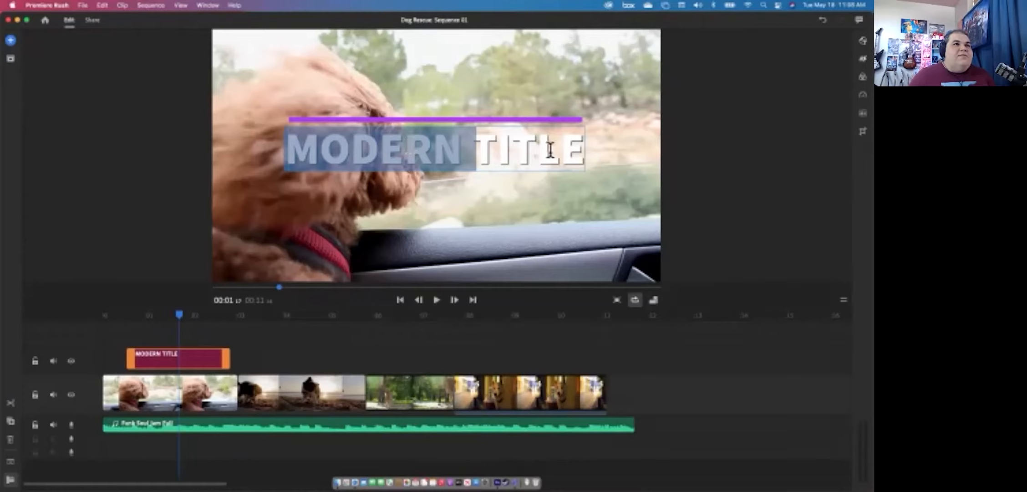
{"action": "triple_click", "coordinate": [519, 151]}
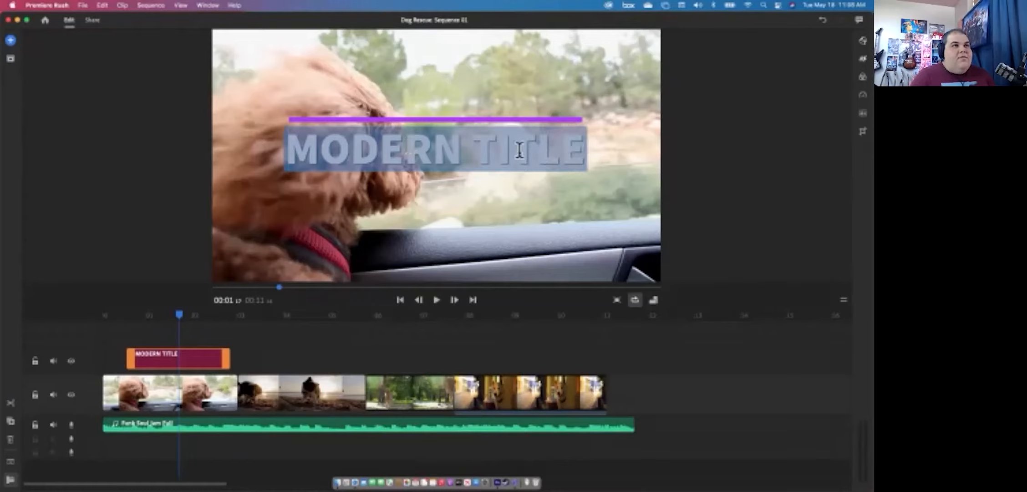
{"action": "left_click", "coordinate": [519, 150]}
{"action": "key", "text": "Right"}
{"action": "key", "text": "Right"}
{"action": "key", "text": "shift+Left"}
{"action": "key", "text": "shift+Left"}
{"action": "key", "text": "shift+Left"}
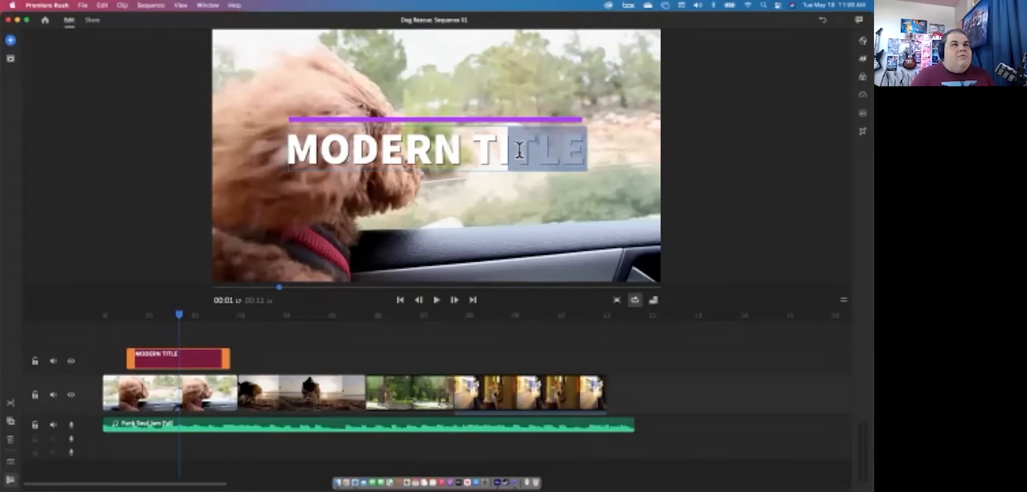
{"action": "type", "text": "Card"}
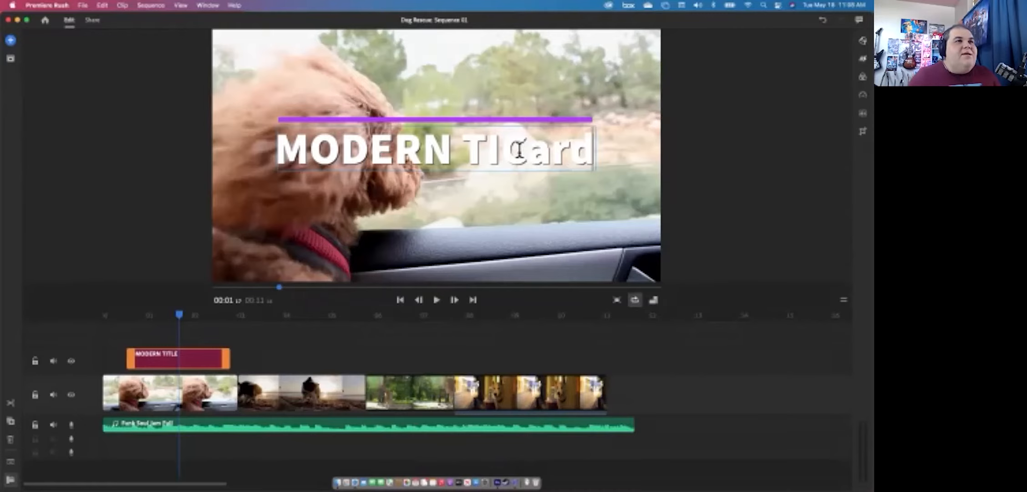
- Clear all of the title's existing text and enter CAR RIDES in its place
{"action": "key", "text": "BackSpace"}
{"action": "key", "text": "BackSpace"}
{"action": "key", "text": "BackSpace"}
{"action": "key", "text": "BackSpace"}
{"action": "key", "text": "BackSpace"}
{"action": "key", "text": "BackSpace"}
{"action": "key", "text": "BackSpace"}
{"action": "key", "text": "BackSpace"}
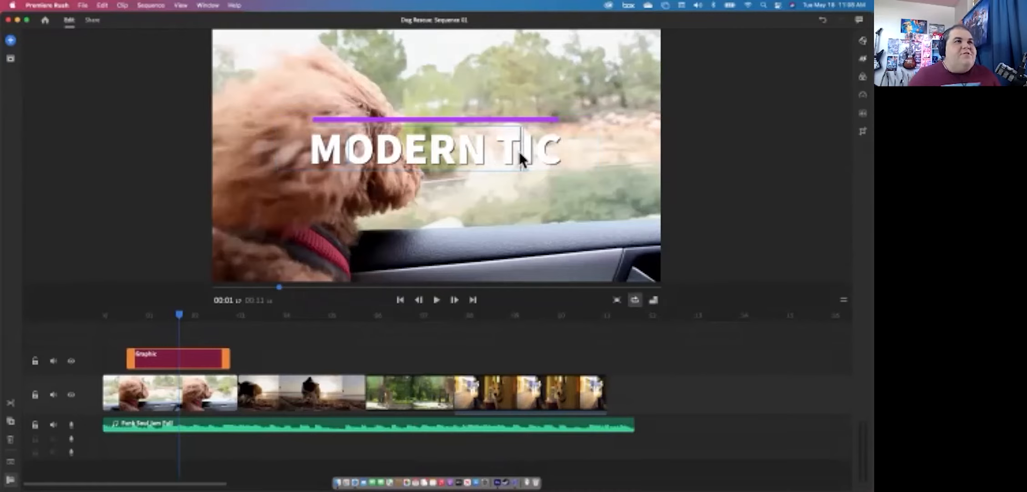
{"action": "key", "text": "BackSpace"}
{"action": "key", "text": "BackSpace"}
{"action": "key", "text": "BackSpace"}
{"action": "key", "text": "BackSpace"}
{"action": "key", "text": "BackSpace"}
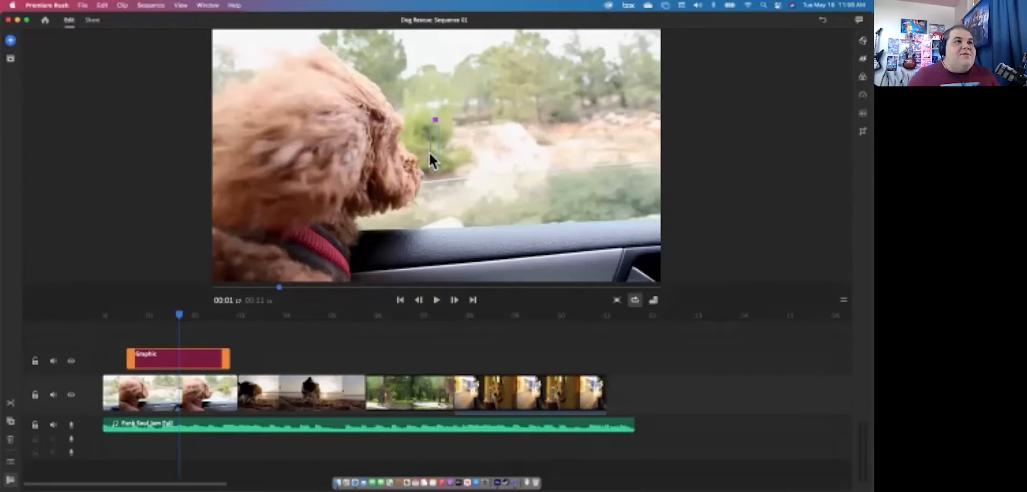
{"action": "left_click", "coordinate": [435, 153]}
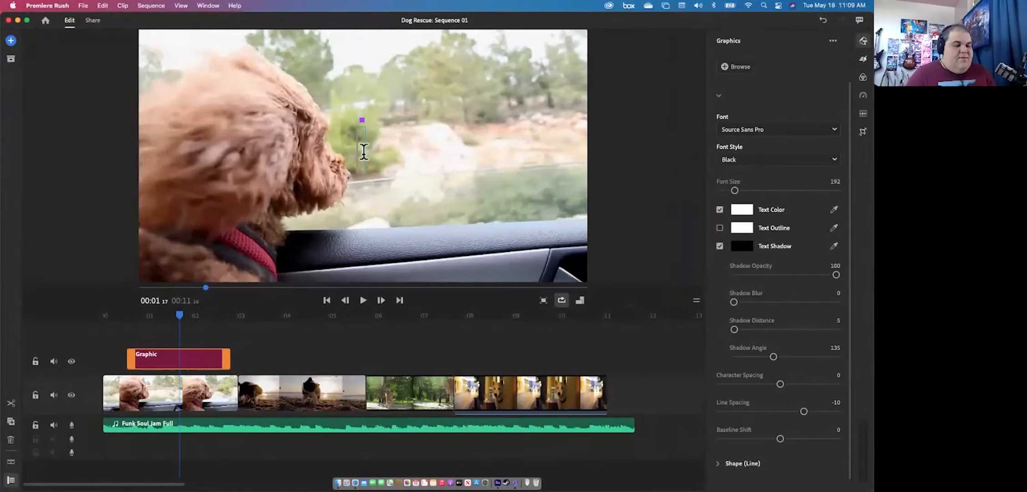
{"action": "type", "text": "CAR"}
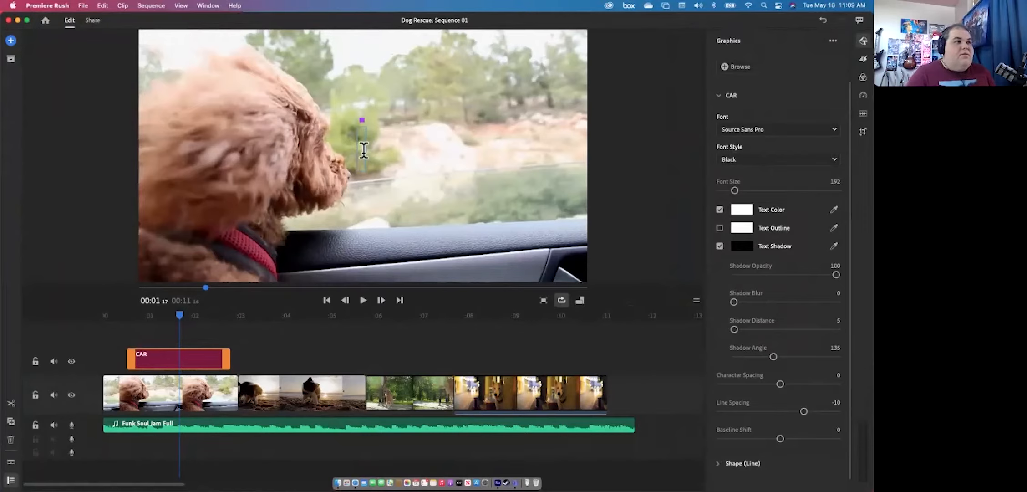
{"action": "type", "text": " RIDES"}
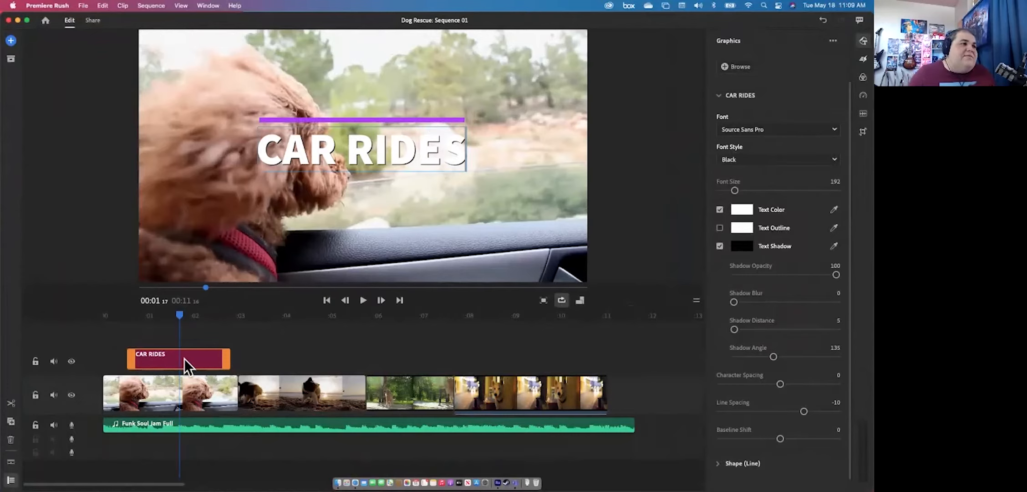
- Scrub between the title and the beach clip, and undo the accidental clearing of the CAR RIDES text
{"action": "left_click_drag", "start_coordinate": [190, 317], "coordinate": [285, 346]}
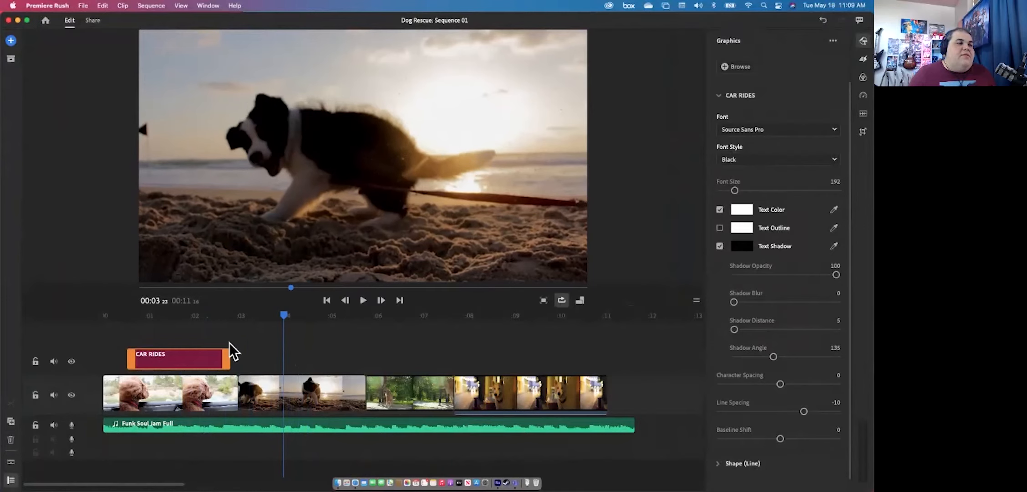
{"action": "left_click", "coordinate": [192, 354]}
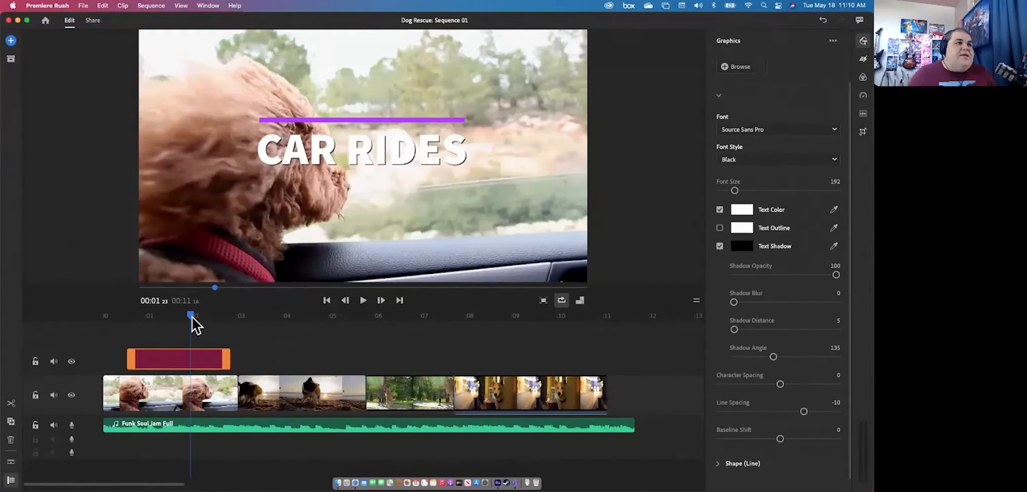
{"action": "left_click", "coordinate": [232, 317]}
{"action": "left_click", "coordinate": [192, 316]}
{"action": "key", "text": "super+z"}
{"action": "left_click", "coordinate": [207, 355]}
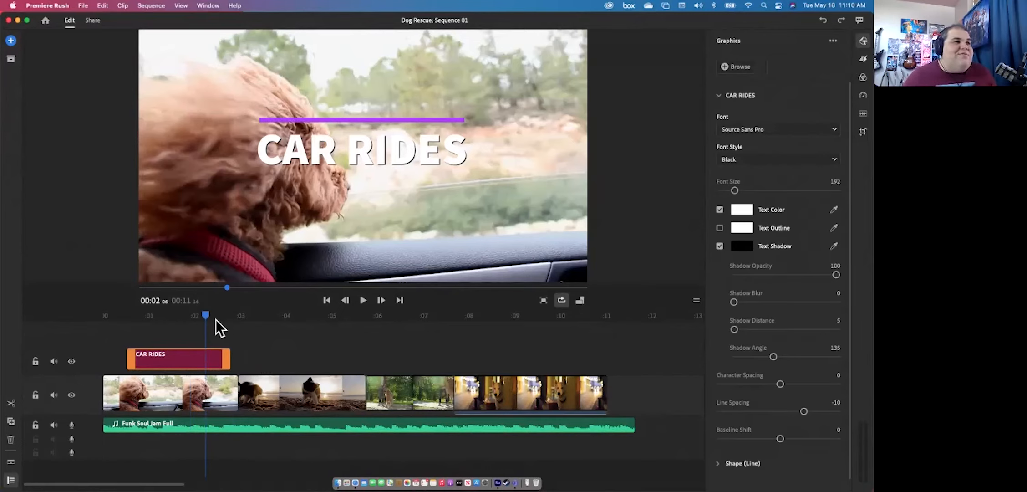
- Play the sequence from just before the CAR RIDES title through the following dog clips to review it
{"action": "left_click_drag", "start_coordinate": [206, 315], "coordinate": [120, 328]}
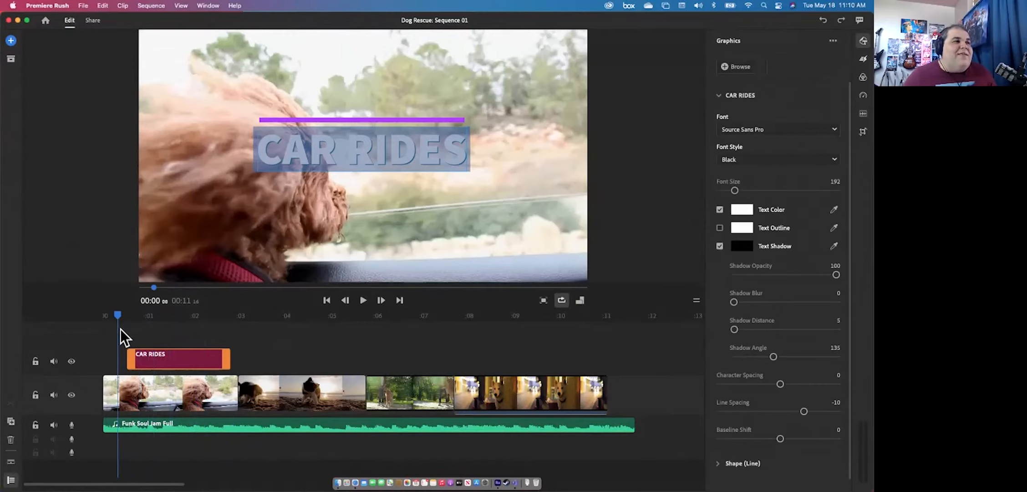
{"action": "key", "text": "space"}
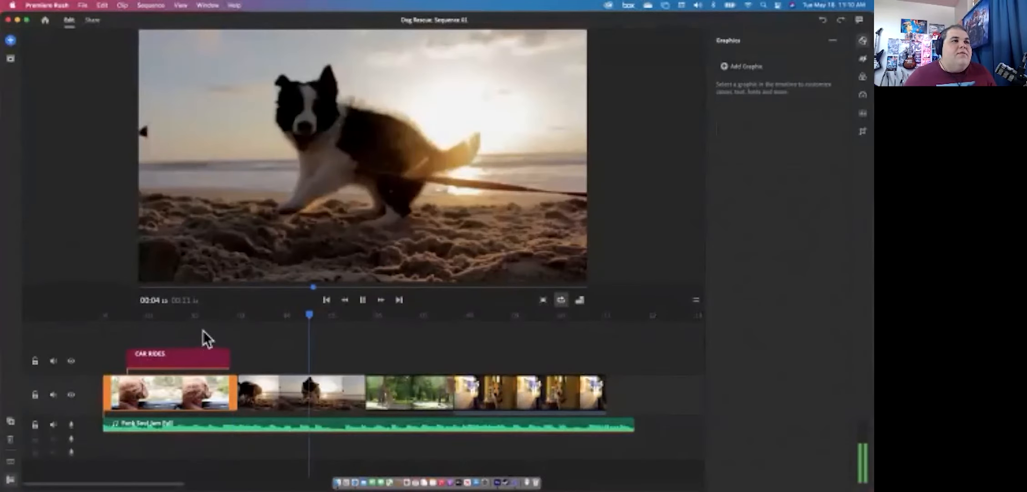
{"action": "key", "text": "space"}
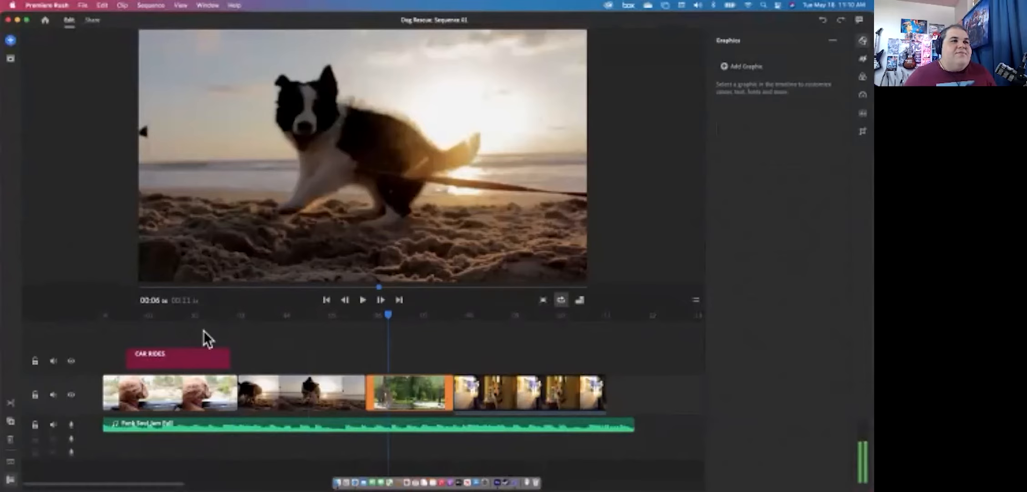
{"action": "left_click", "coordinate": [363, 300]}
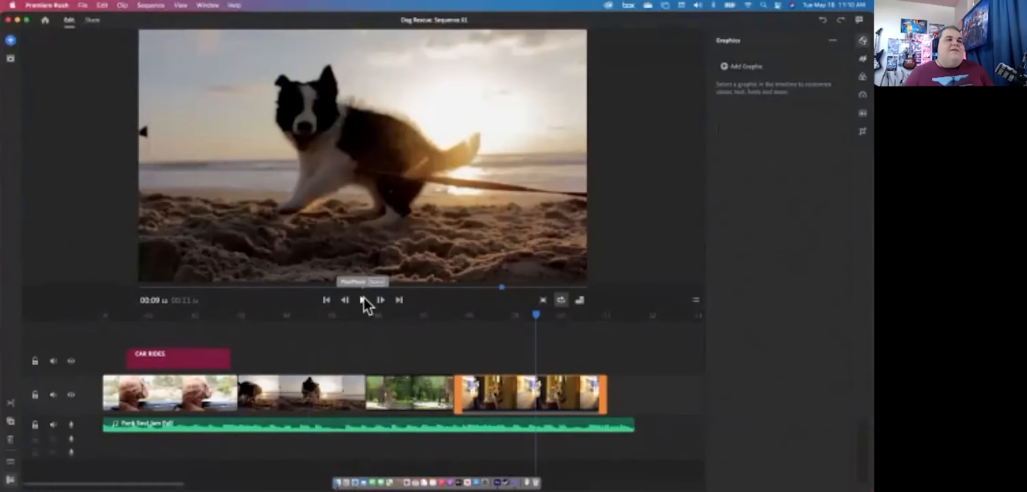
- Duplicate the CAR RIDES title and expand the audio of the last video clip in the sequence
{"action": "left_click", "coordinate": [200, 361]}
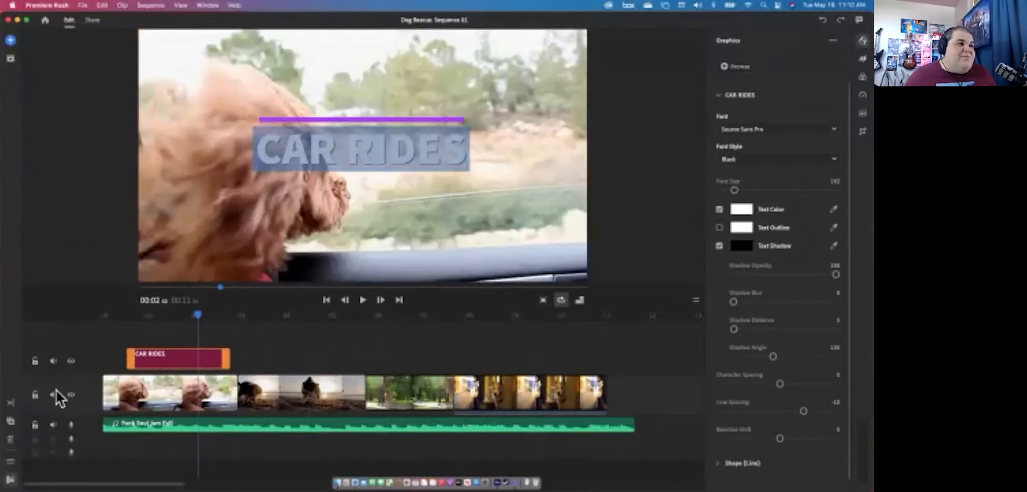
{"action": "left_click", "coordinate": [10, 420]}
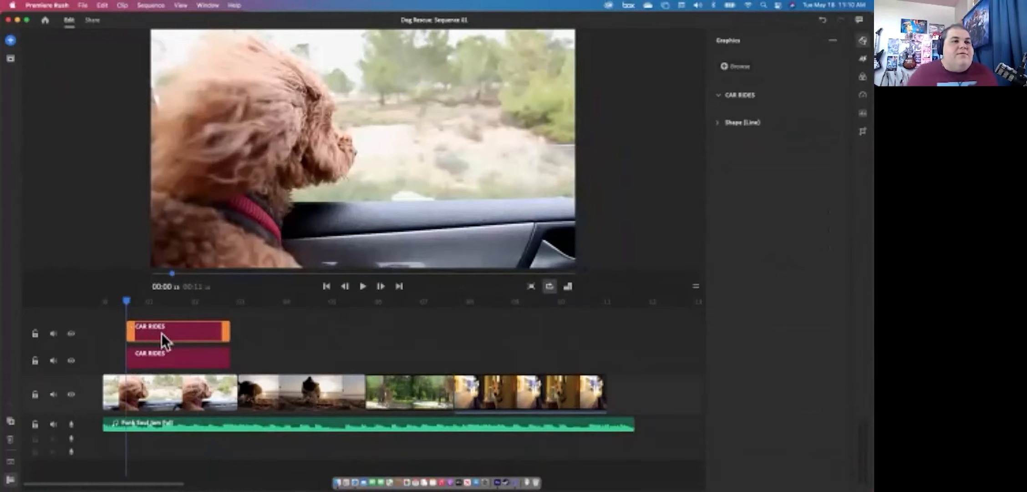
{"action": "left_click", "coordinate": [532, 395]}
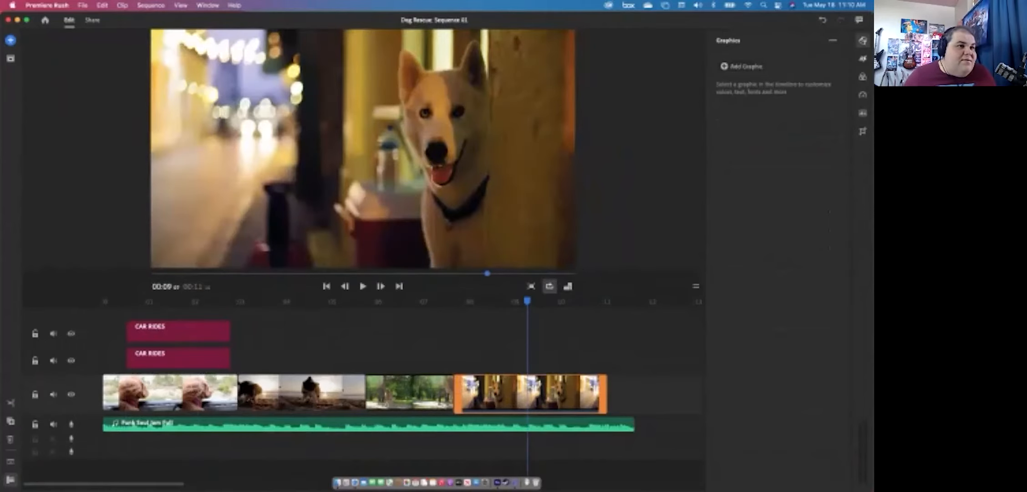
{"action": "left_click", "coordinate": [13, 461]}
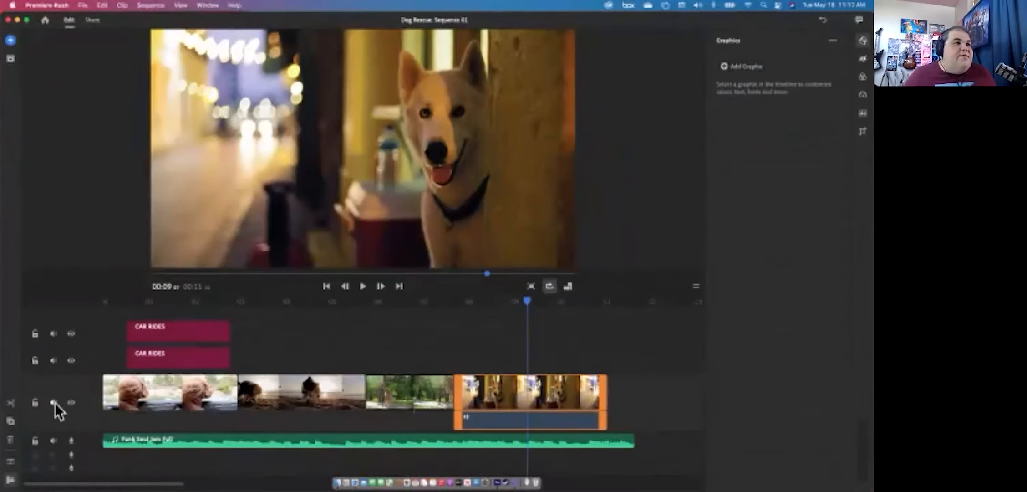
- Move the duplicated CAR RIDES title onto the original title's track, above the second clip with the dog on the beach
{"action": "left_click", "coordinate": [194, 332]}
{"action": "left_click_drag", "start_coordinate": [193, 337], "coordinate": [298, 360]}
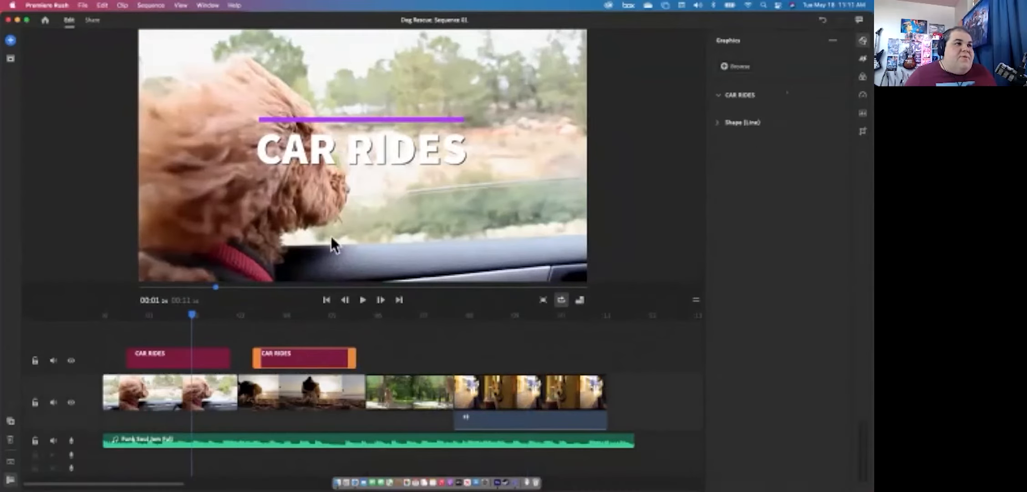
- Replace the text of the duplicated title above the beach clip with "Beach Bud"
{"action": "left_click", "coordinate": [281, 316]}
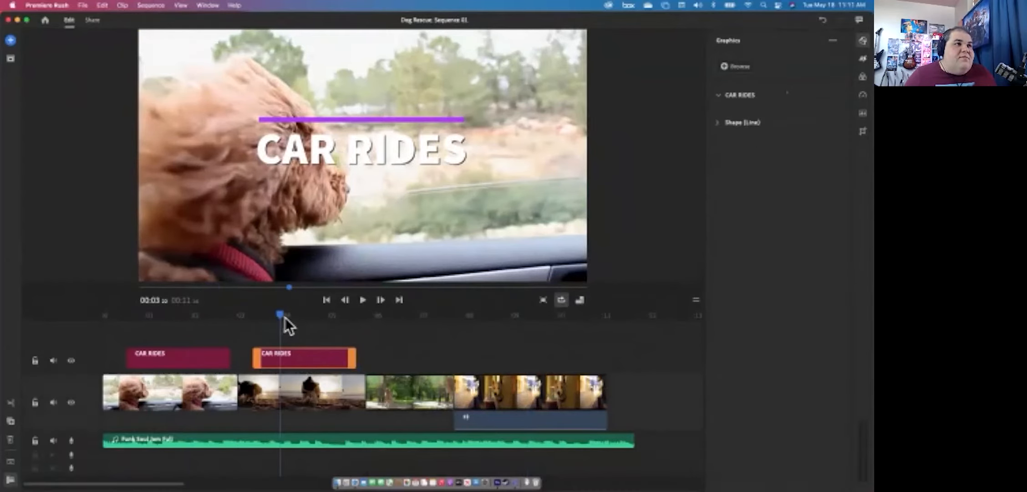
{"action": "left_click", "coordinate": [358, 150]}
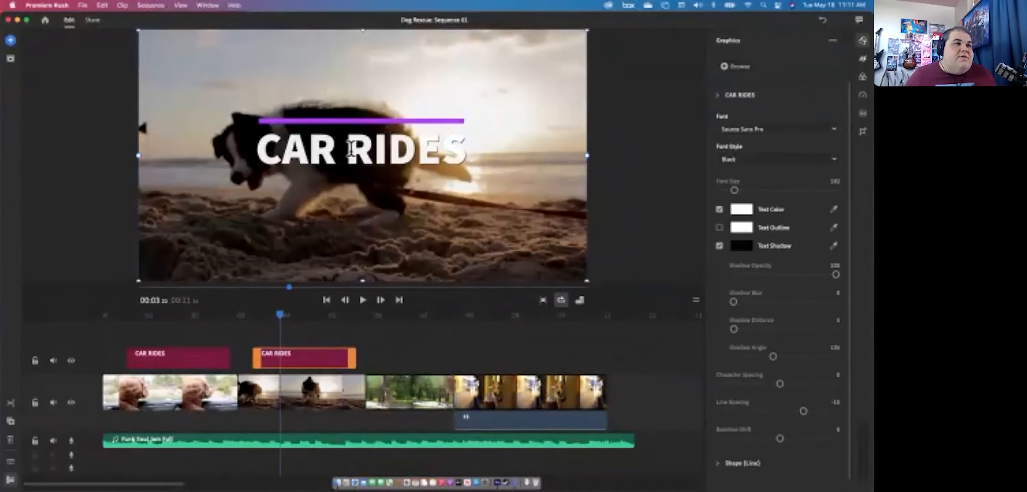
{"action": "double_click", "coordinate": [350, 158]}
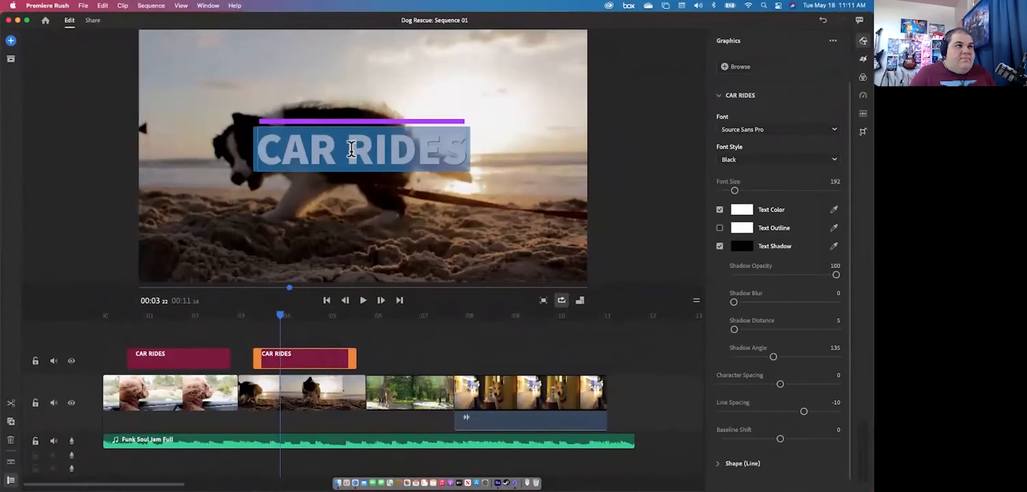
{"action": "double_click", "coordinate": [351, 149]}
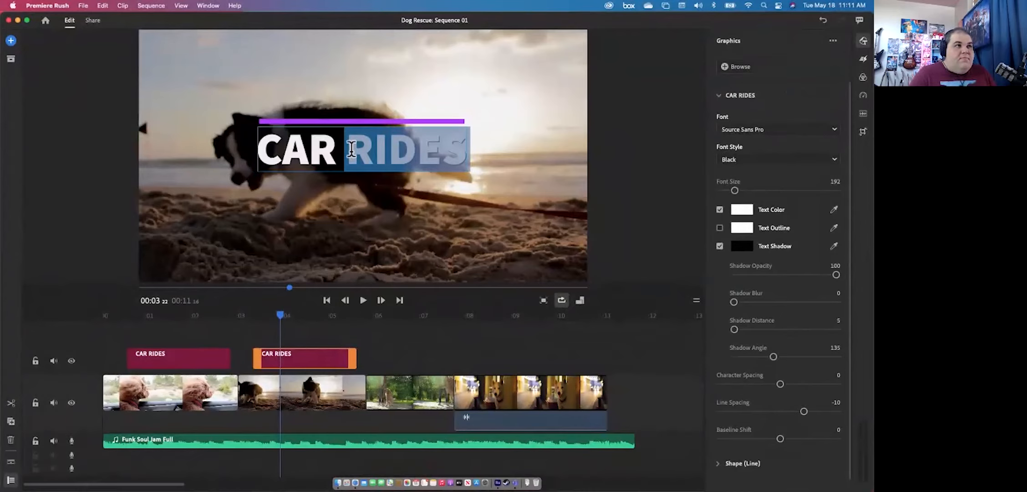
{"action": "key", "text": "BackSpace"}
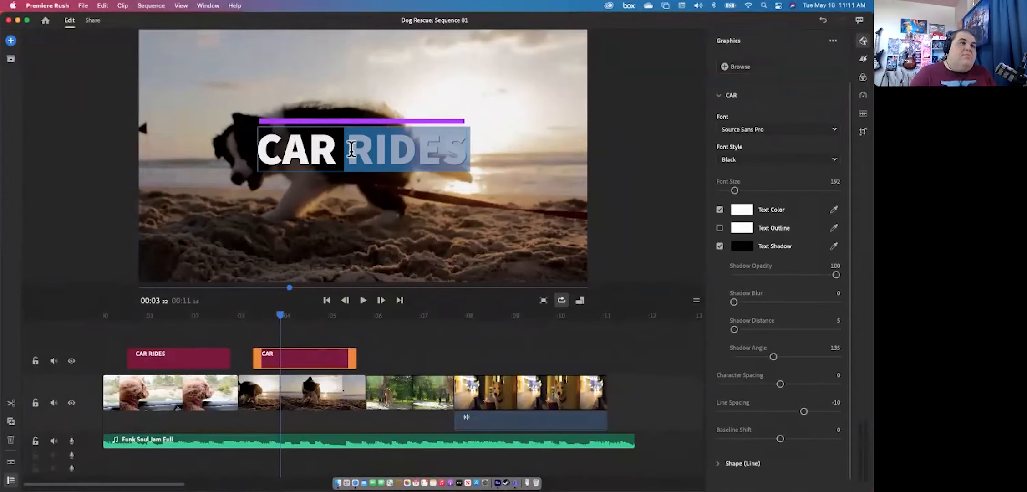
{"action": "key", "text": "BackSpace"}
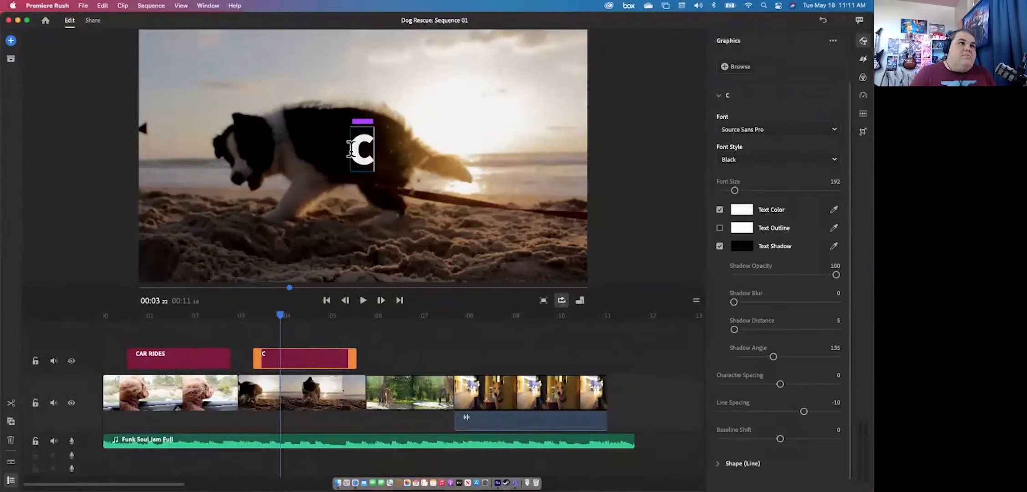
{"action": "key", "text": "BackSpace"}
{"action": "type", "text": "Beac"}
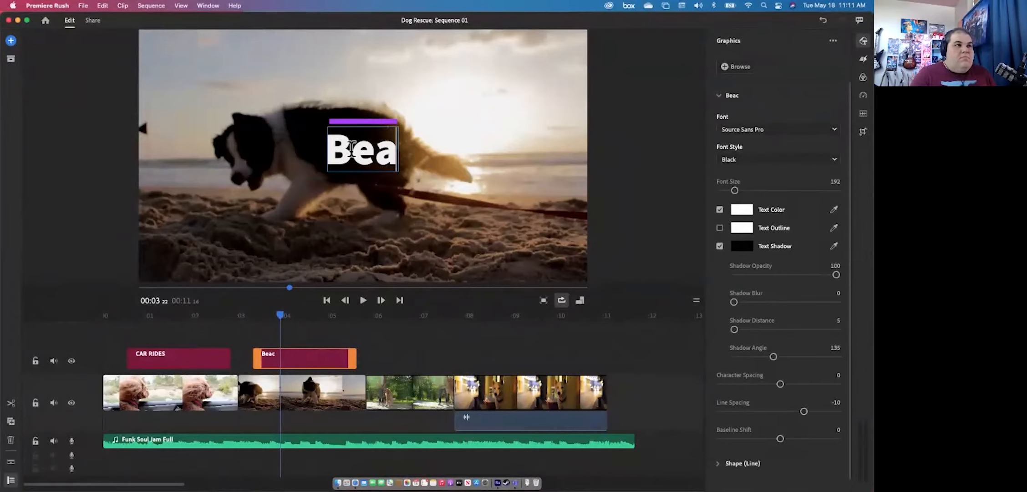
{"action": "type", "text": "h"}
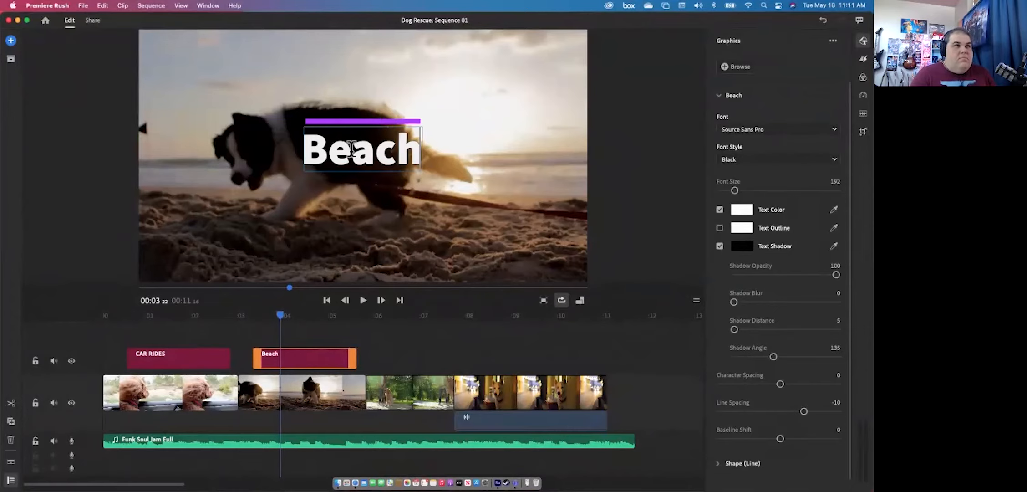
{"action": "type", "text": " Budd"}
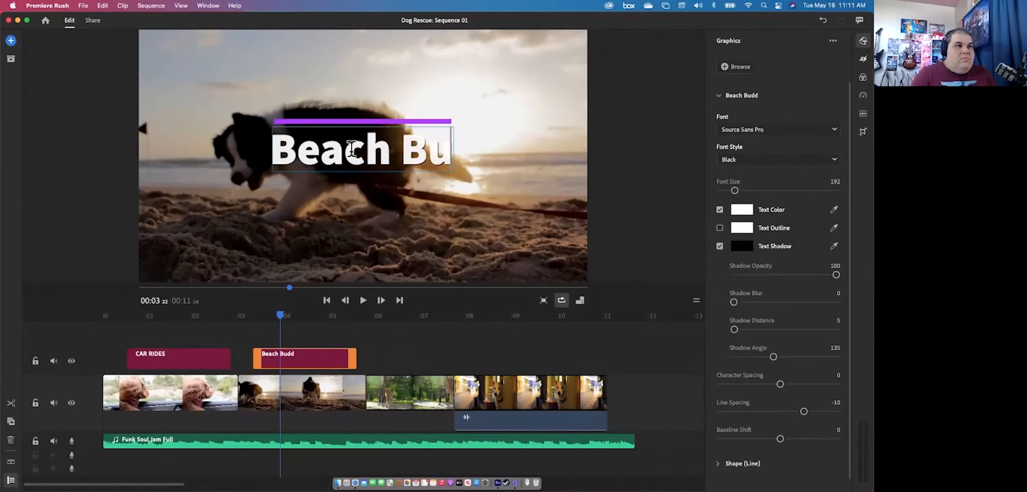
{"action": "key", "text": "BackSpace"}
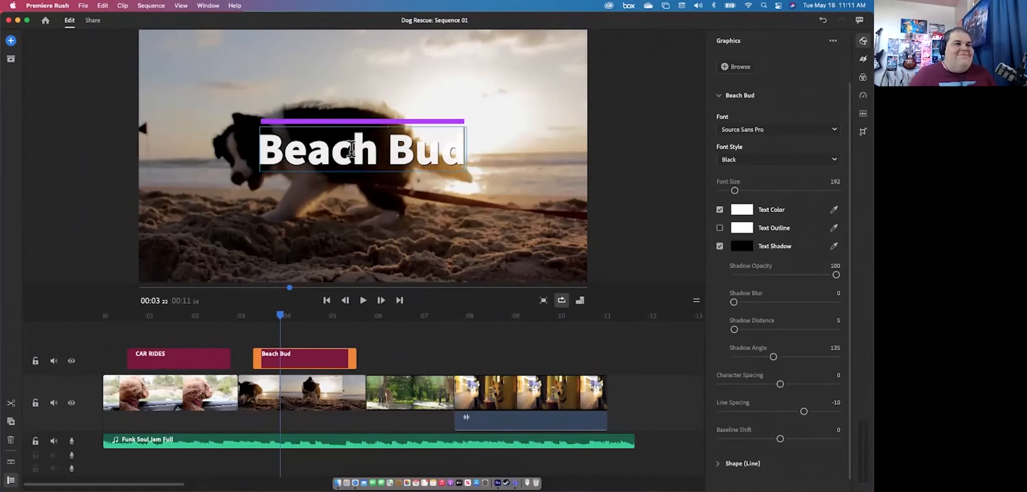
{"action": "left_click", "coordinate": [378, 355]}
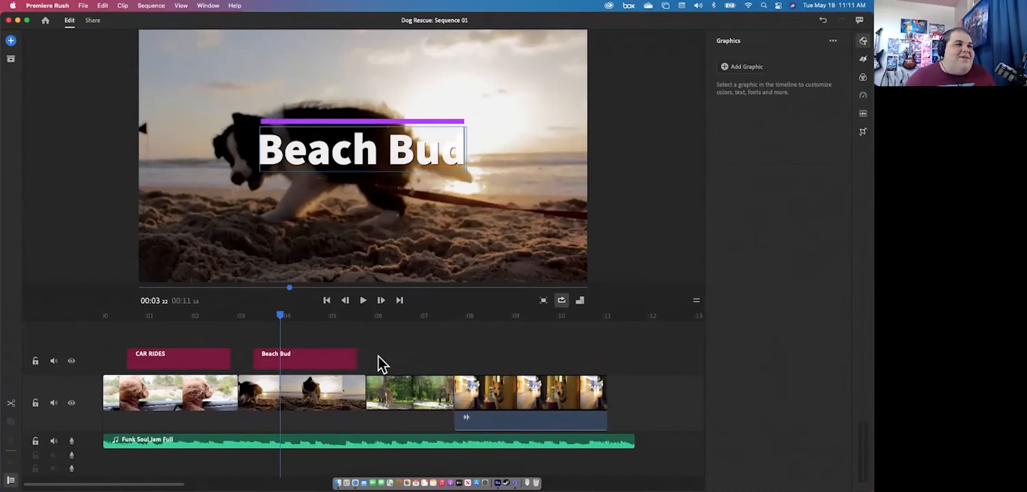
- Retype the title above the beach clip in capitals as "BEACH BUD"
{"action": "left_click", "coordinate": [343, 358]}
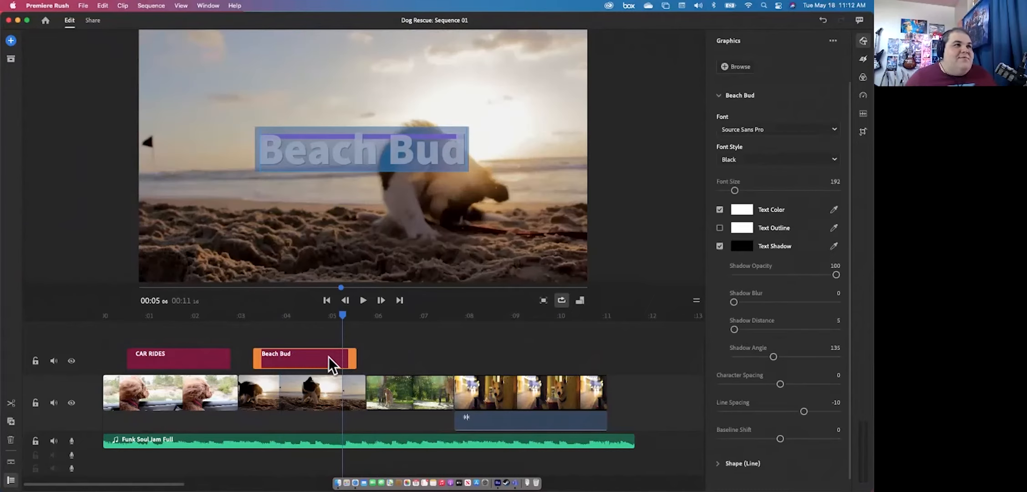
{"action": "left_click", "coordinate": [328, 315]}
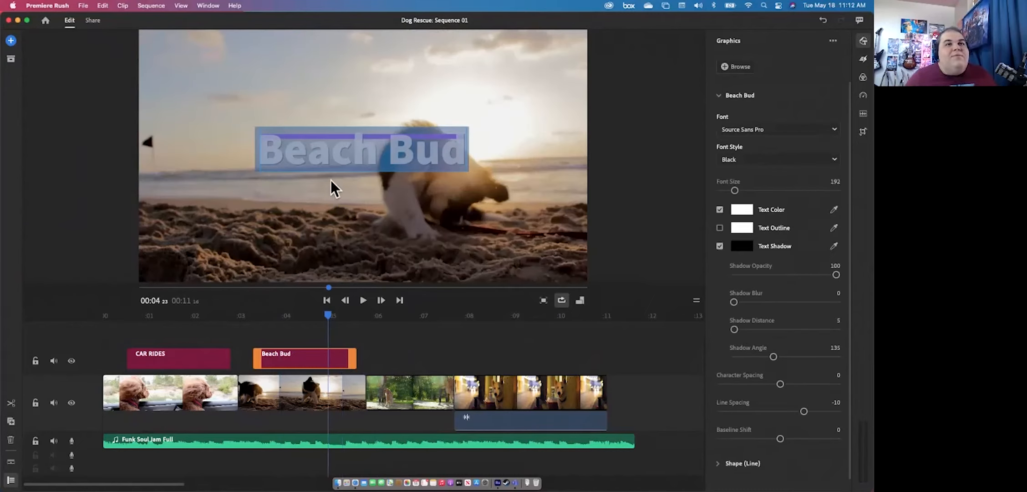
{"action": "left_click", "coordinate": [328, 157]}
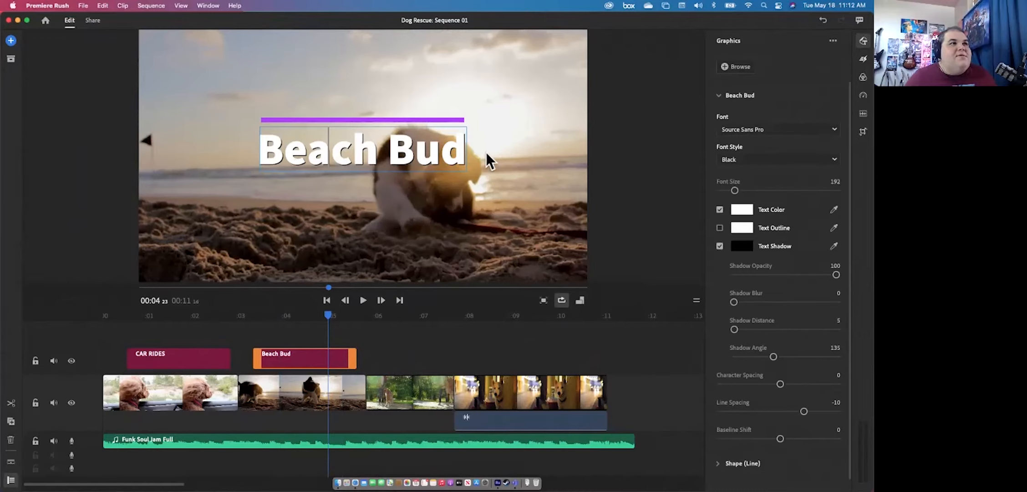
{"action": "double_click", "coordinate": [459, 148]}
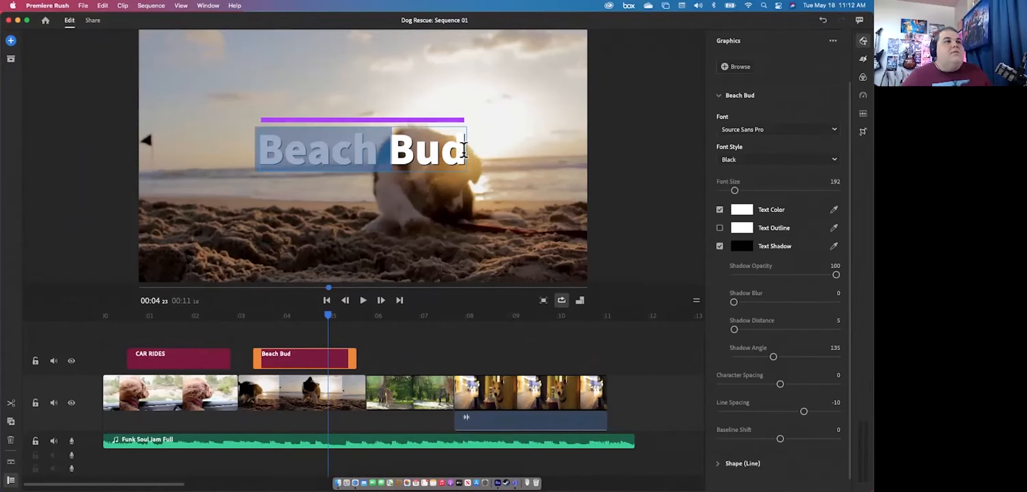
{"action": "double_click", "coordinate": [464, 150]}
{"action": "double_click", "coordinate": [463, 149]}
{"action": "type", "text": "EACH BUD"}
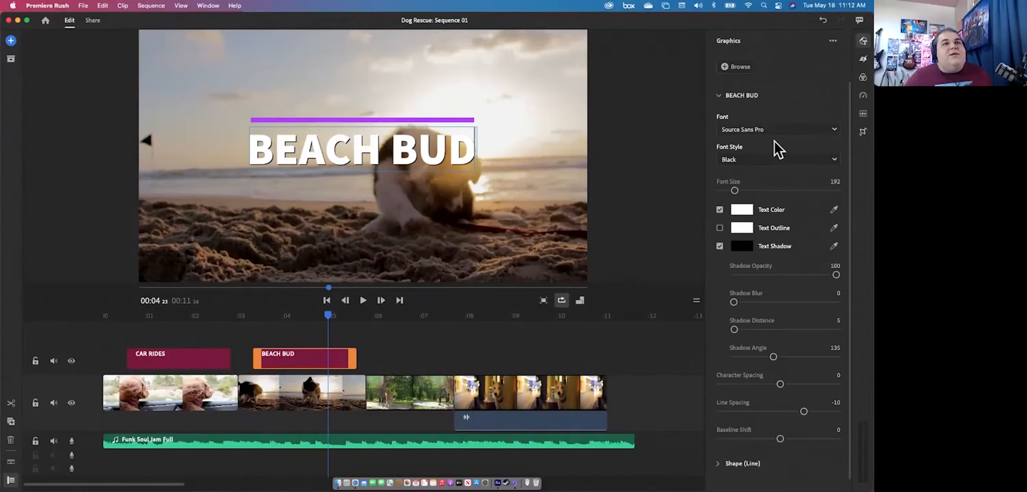
- Look through the available fonts and the text styling settings of the BEACH BUD title
{"action": "left_click", "coordinate": [832, 132]}
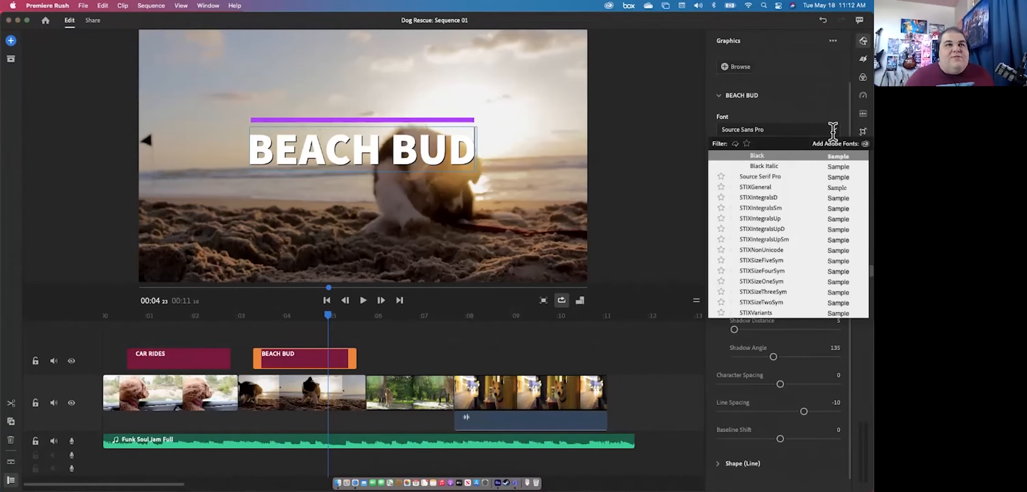
{"action": "left_click", "coordinate": [806, 109]}
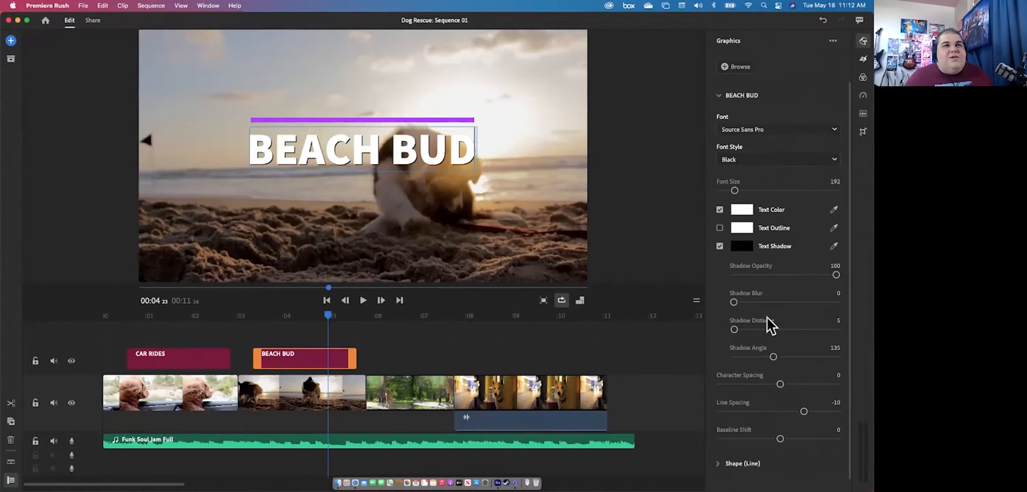
{"action": "scroll", "coordinate": [747, 350], "scroll_direction": "down", "scroll_amount": 1}
{"action": "scroll", "coordinate": [747, 351], "scroll_direction": "up", "scroll_amount": 1}
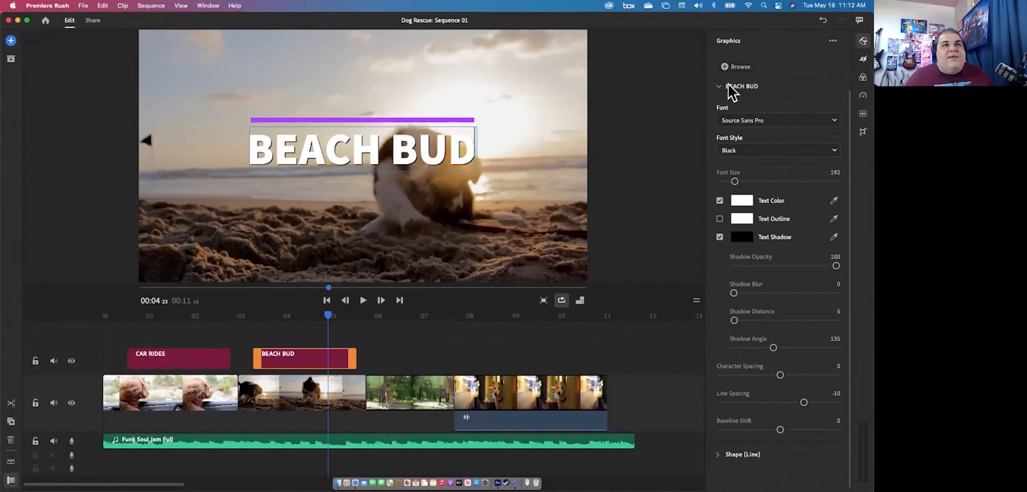
{"action": "left_click", "coordinate": [716, 86]}
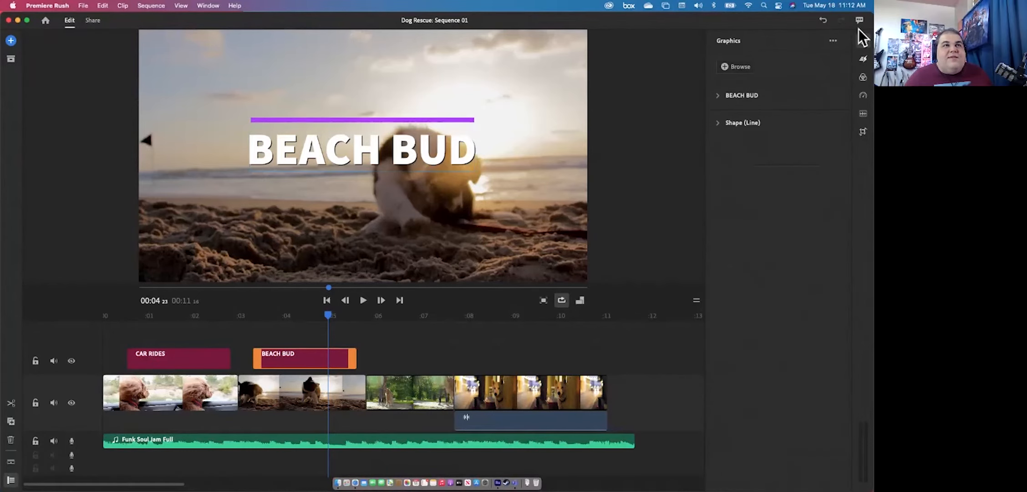
{"action": "left_click", "coordinate": [717, 96]}
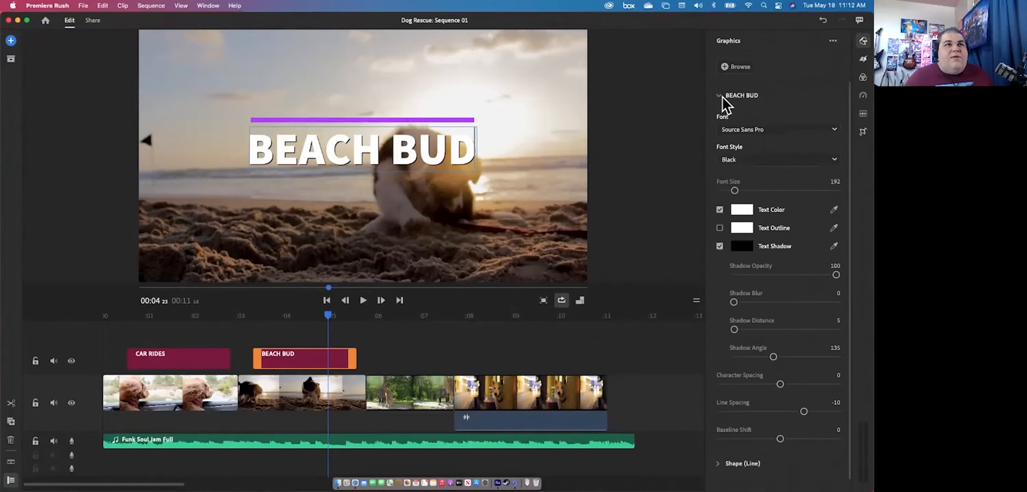
{"action": "left_click", "coordinate": [720, 96]}
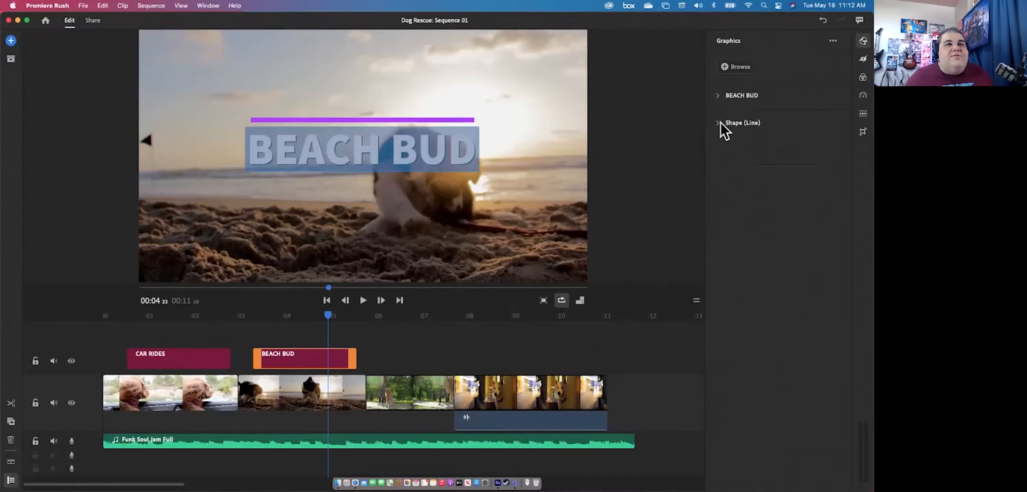
- Change the outline color of the line shape above the BEACH BUD text to dark blue, 0408C6
{"action": "left_click", "coordinate": [720, 122]}
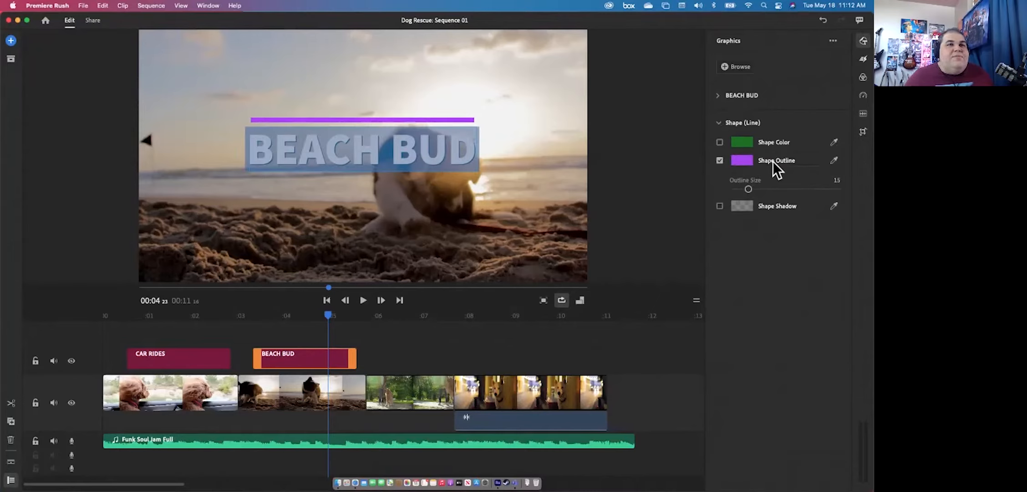
{"action": "left_click", "coordinate": [741, 160]}
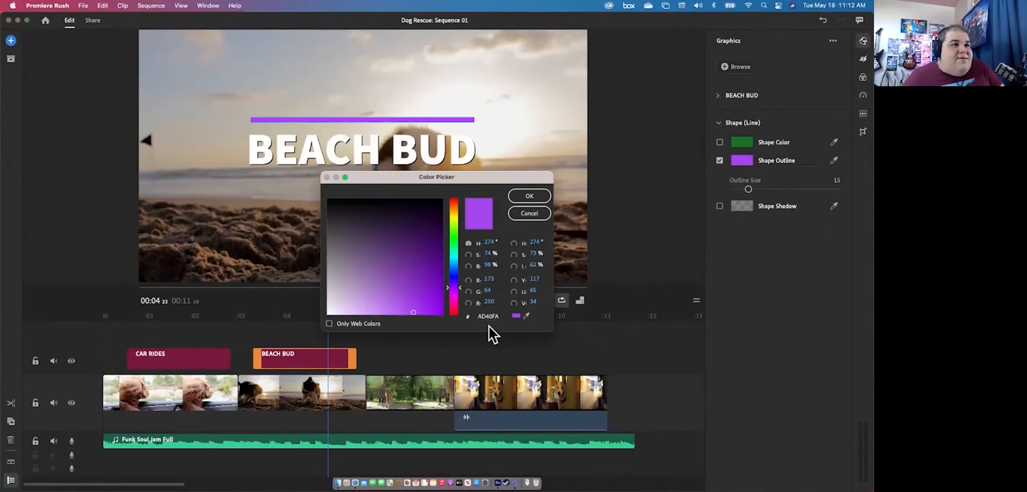
{"action": "mouse_move", "coordinate": [459, 287]}
{"action": "left_mouse_down"}
{"action": "mouse_move", "coordinate": [459, 295]}
{"action": "mouse_move", "coordinate": [459, 276]}
{"action": "left_mouse_up"}
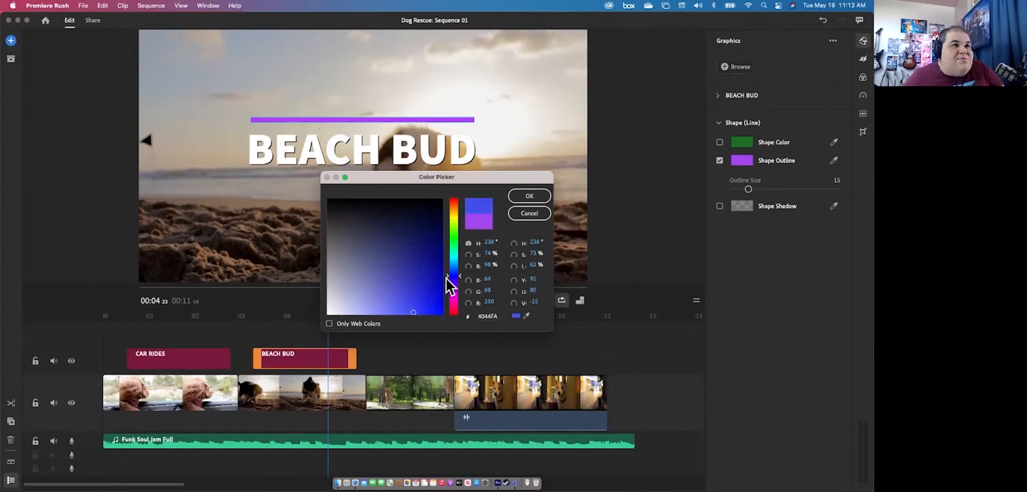
{"action": "mouse_move", "coordinate": [422, 306]}
{"action": "left_mouse_down"}
{"action": "mouse_move", "coordinate": [443, 303]}
{"action": "mouse_move", "coordinate": [440, 289]}
{"action": "left_mouse_up"}
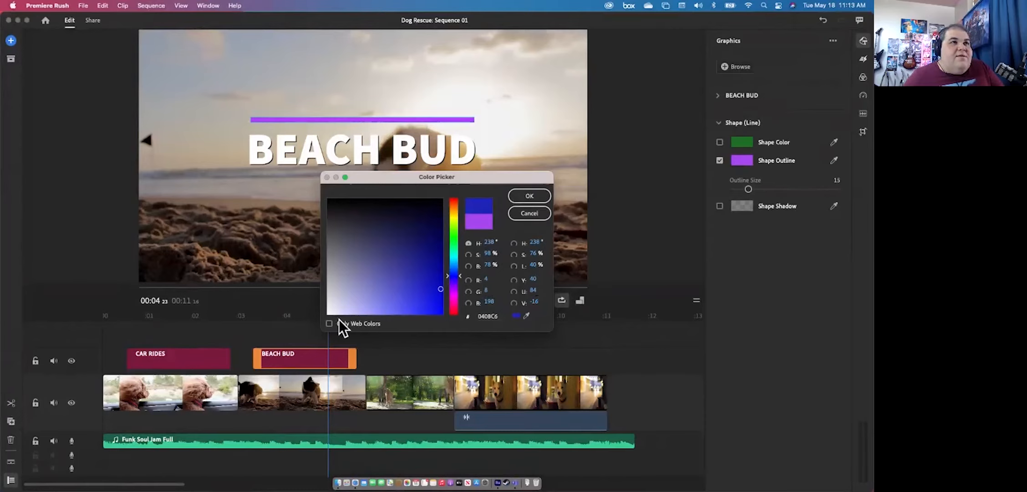
{"action": "left_click", "coordinate": [529, 196]}
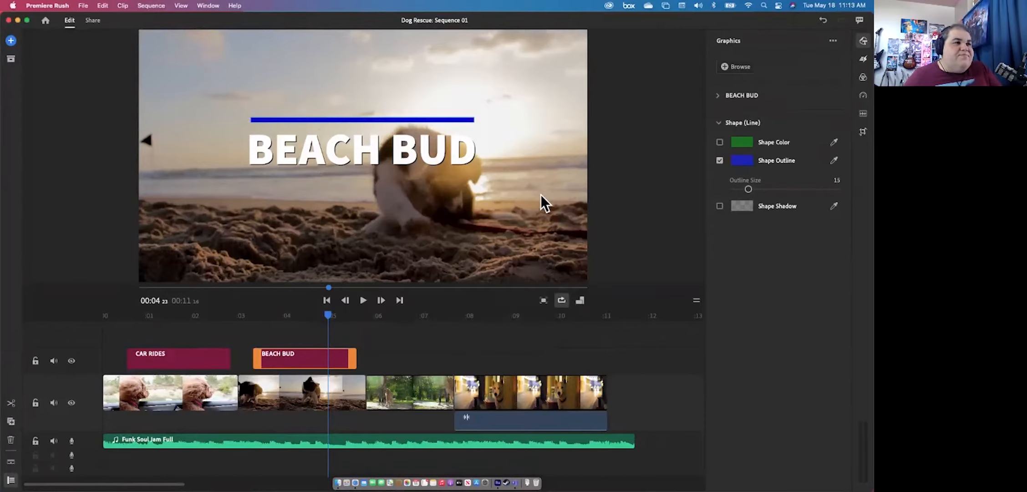
- Duplicate the BEACH BUD title and place the copy above the last clip at about 8 seconds, keeping the copy selected
{"action": "left_click_drag", "start_coordinate": [325, 314], "coordinate": [323, 363]}
{"action": "left_click", "coordinate": [11, 416]}
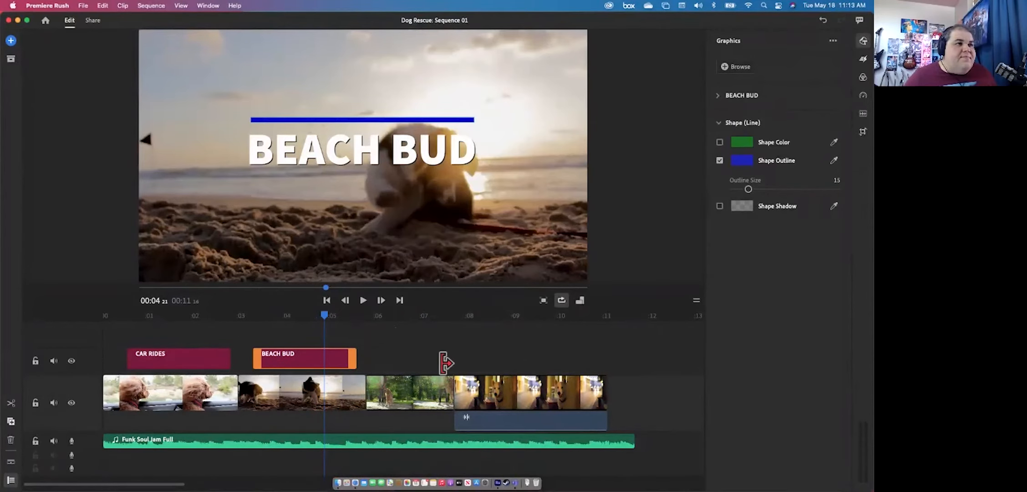
{"action": "left_click_drag", "start_coordinate": [302, 338], "coordinate": [516, 362]}
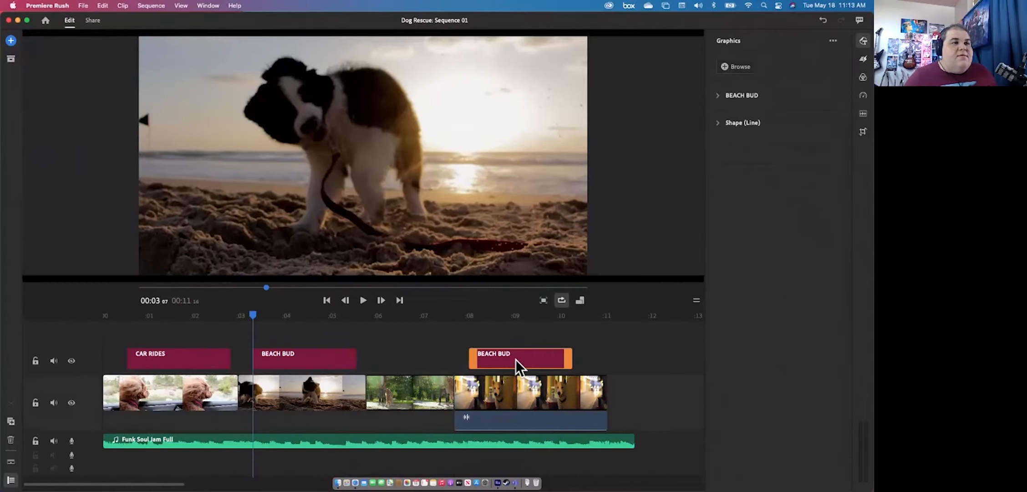
{"action": "left_click", "coordinate": [514, 357]}
{"action": "left_click", "coordinate": [508, 354]}
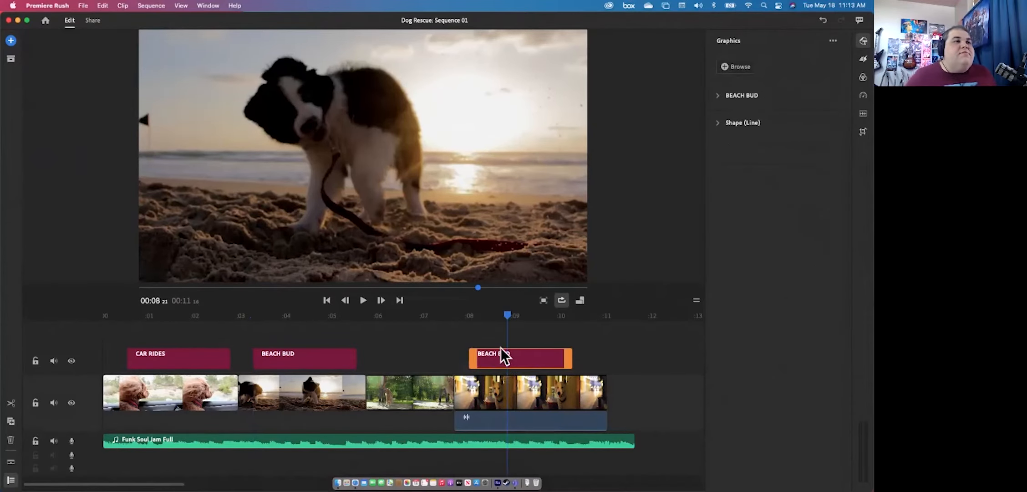
- Look over the text styling settings of the BEACH BUD title above the last clip
{"action": "left_click_drag", "start_coordinate": [505, 314], "coordinate": [518, 315]}
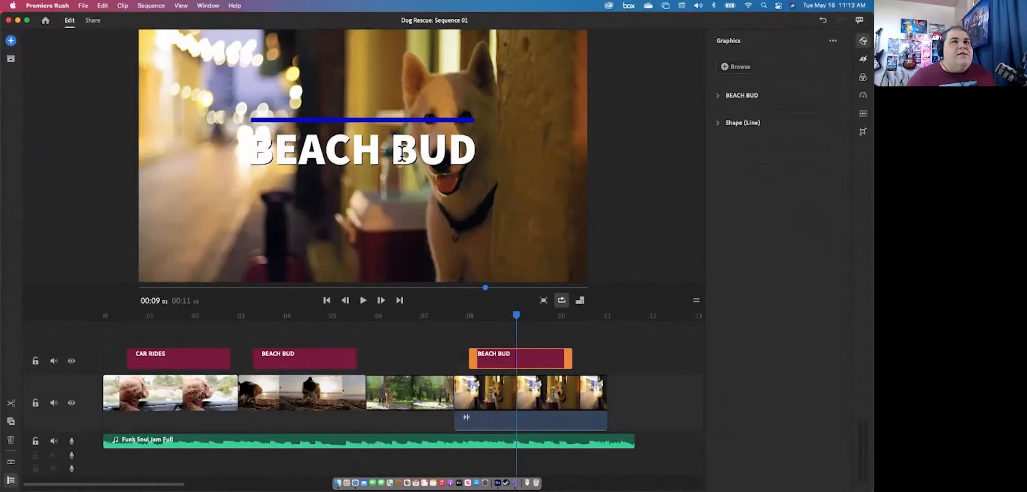
{"action": "left_click", "coordinate": [719, 97]}
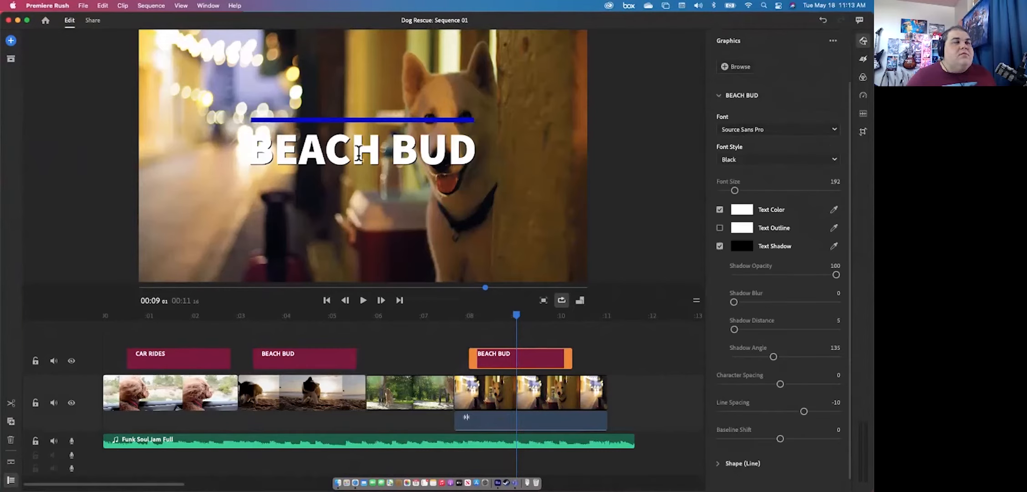
{"action": "left_click", "coordinate": [509, 359]}
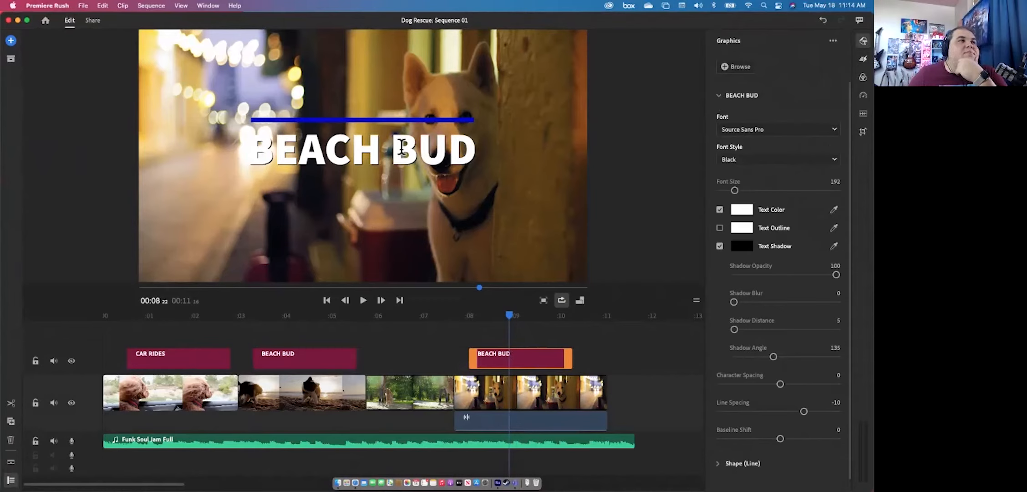
{"action": "left_click", "coordinate": [119, 102]}
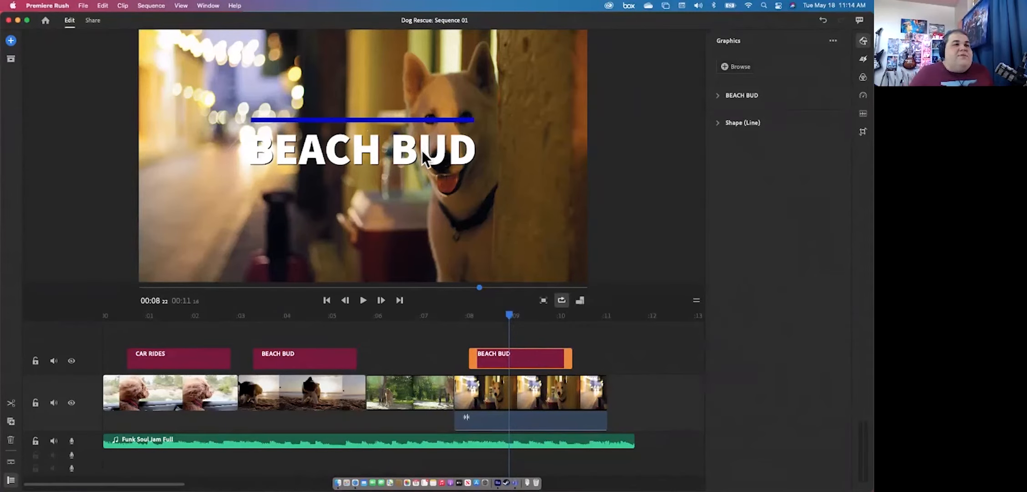
- Play the sequence from about 7 seconds to preview the duplicated BEACH BUD title over the last clip
{"action": "left_click_drag", "start_coordinate": [510, 317], "coordinate": [435, 317]}
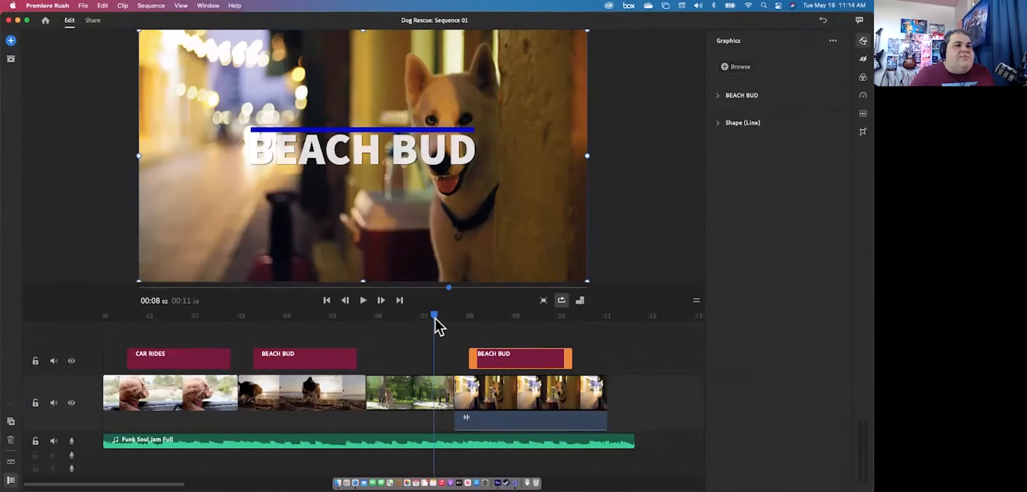
{"action": "key", "text": "space"}
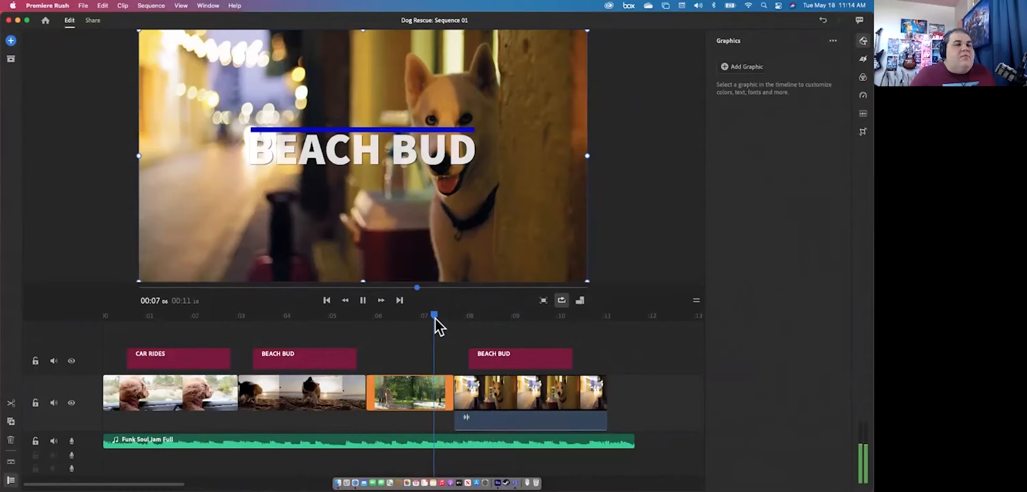
{"action": "key", "text": "space"}
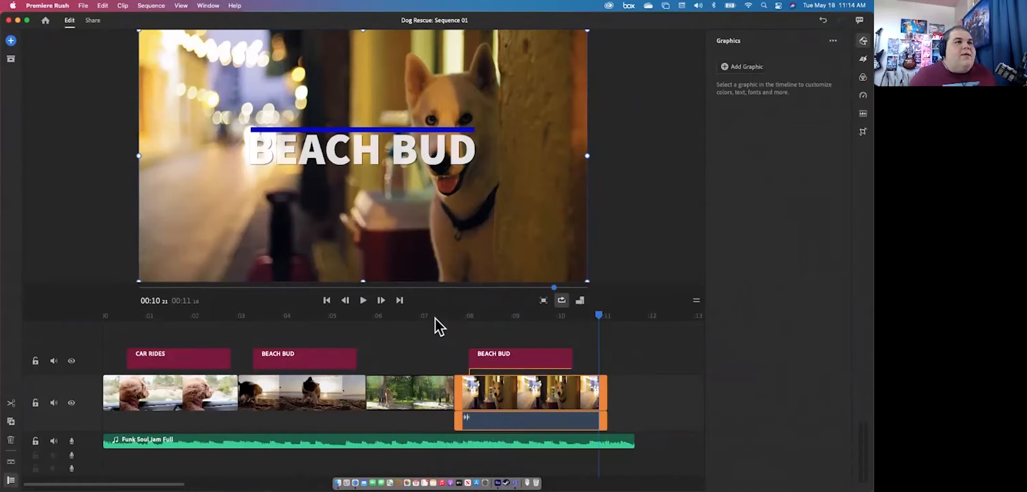
{"action": "left_click", "coordinate": [431, 314]}
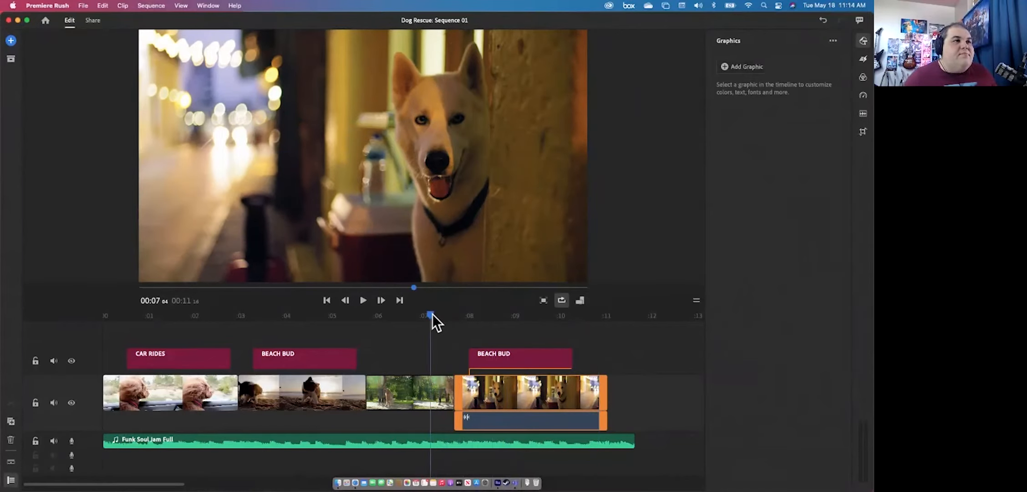
{"action": "key", "text": "space"}
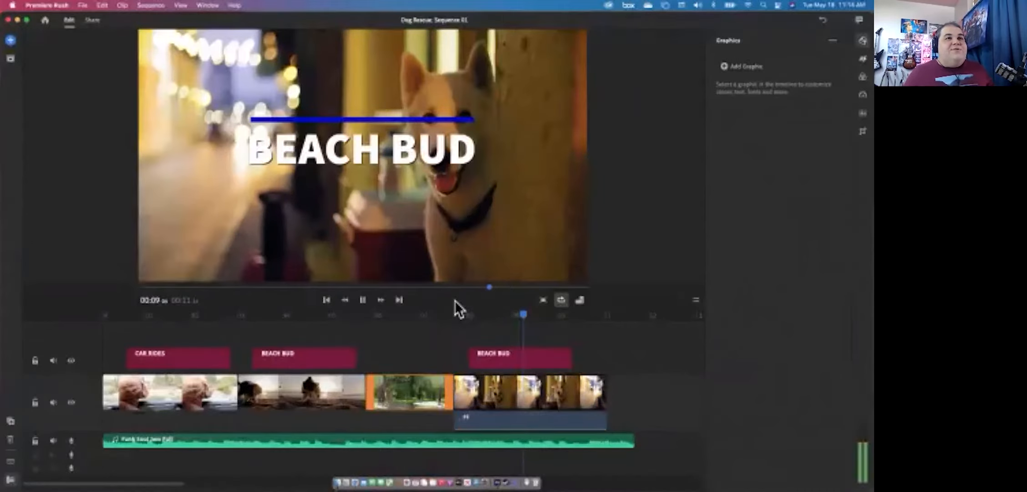
{"action": "key", "text": "space"}
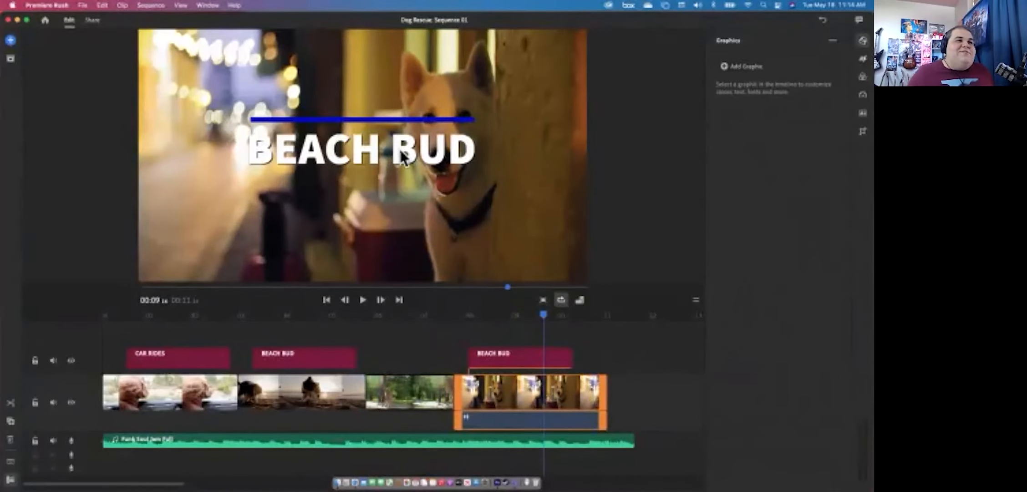
- Move the BEACH BUD title over the last clip down and to the left, clear of the dog's face
{"action": "left_click", "coordinate": [509, 361]}
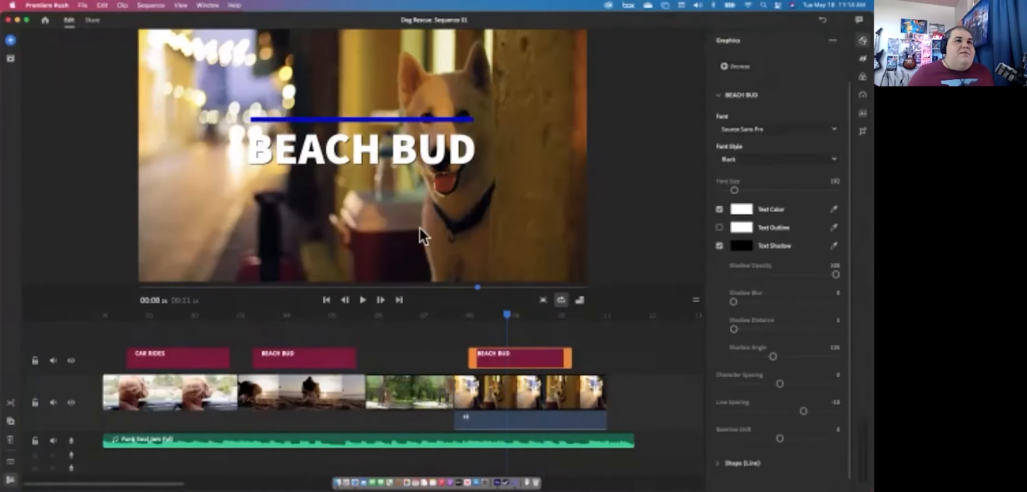
{"action": "double_click", "coordinate": [415, 118]}
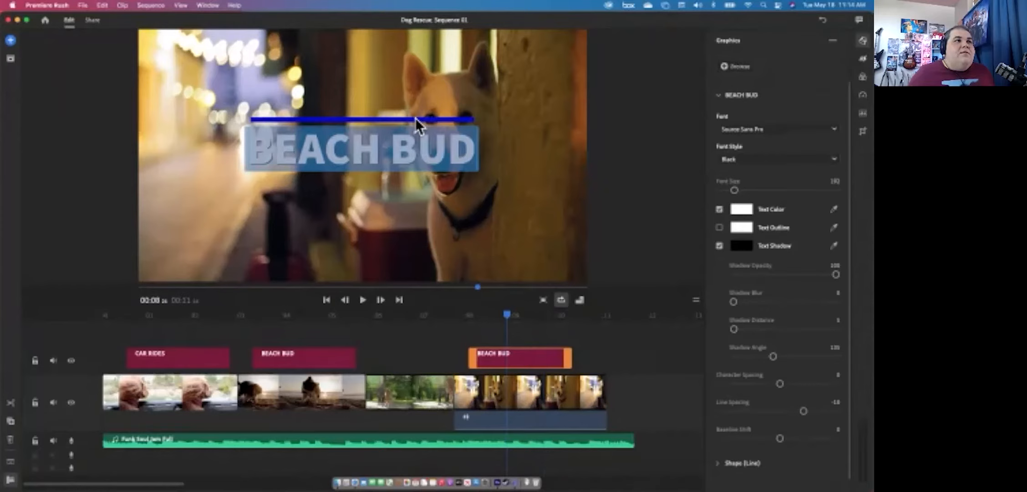
{"action": "left_click", "coordinate": [415, 118]}
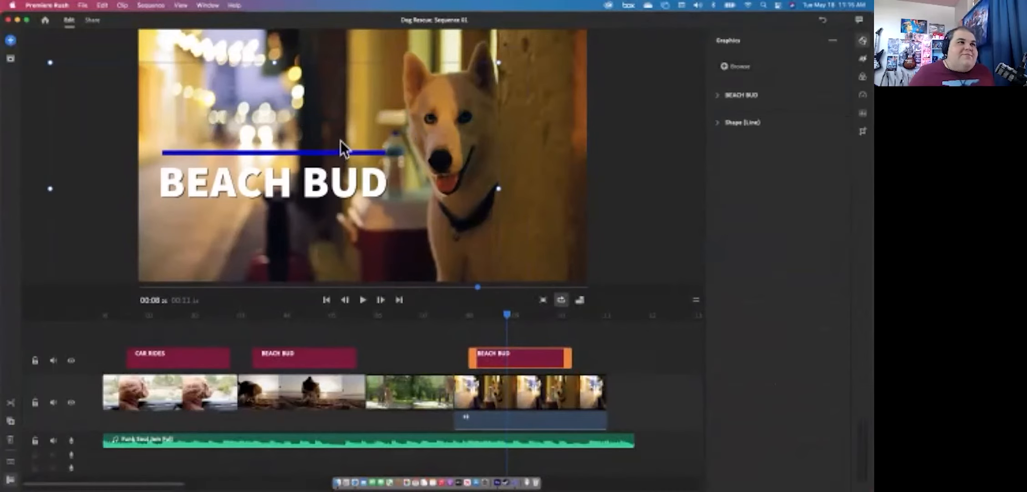
{"action": "mouse_move", "coordinate": [351, 147]}
{"action": "left_mouse_down"}
{"action": "mouse_move", "coordinate": [384, 120]}
{"action": "mouse_move", "coordinate": [350, 139]}
{"action": "left_mouse_up"}
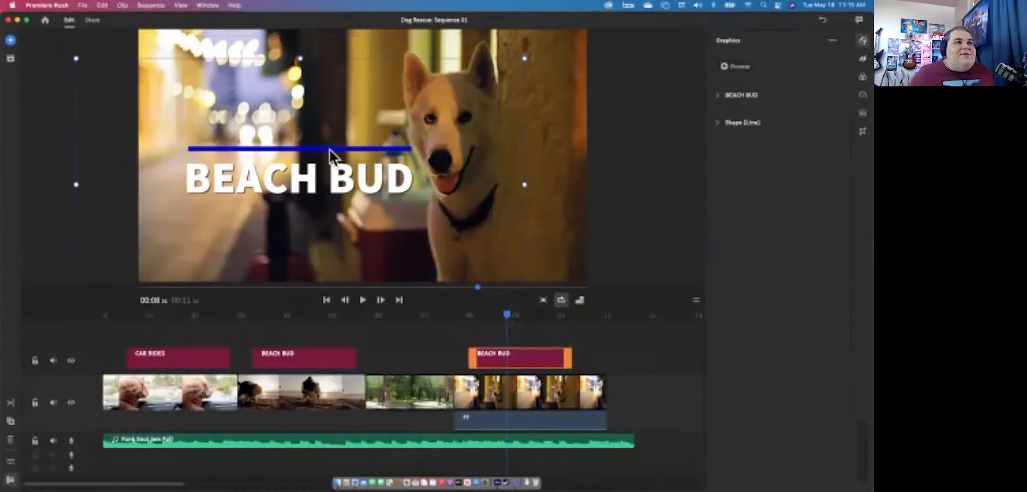
{"action": "left_click_drag", "start_coordinate": [329, 149], "coordinate": [325, 151]}
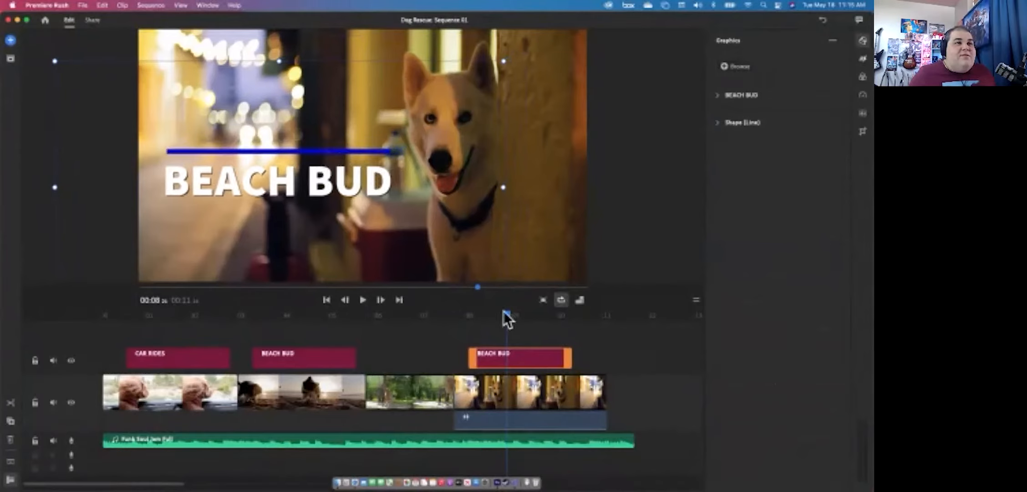
- Play the last clip from its beginning to preview the repositioned title beside the dog
{"action": "left_click_drag", "start_coordinate": [508, 325], "coordinate": [455, 313]}
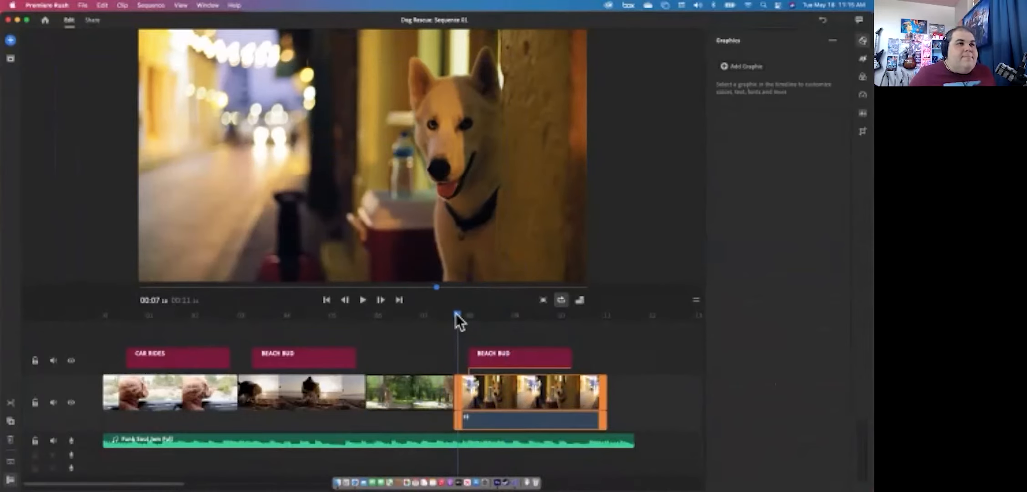
{"action": "key", "text": "space"}
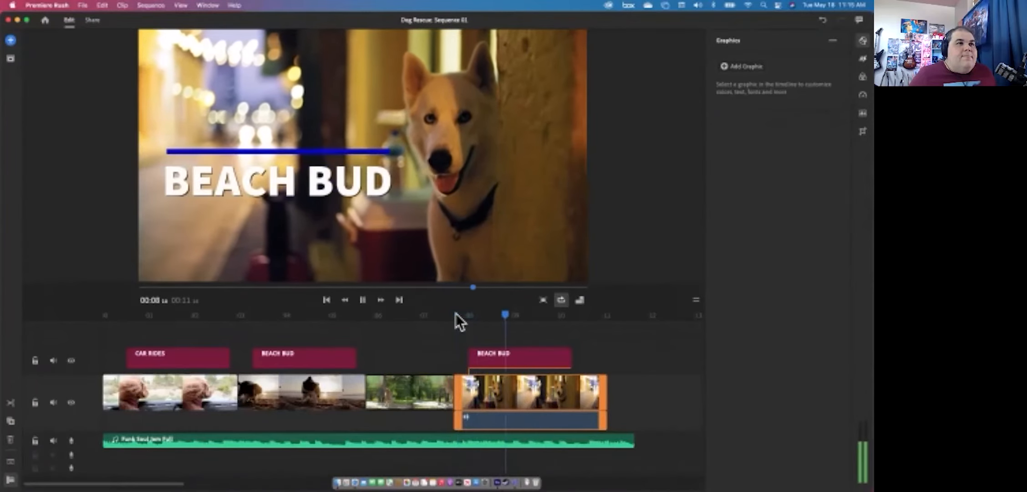
{"action": "key", "text": "space"}
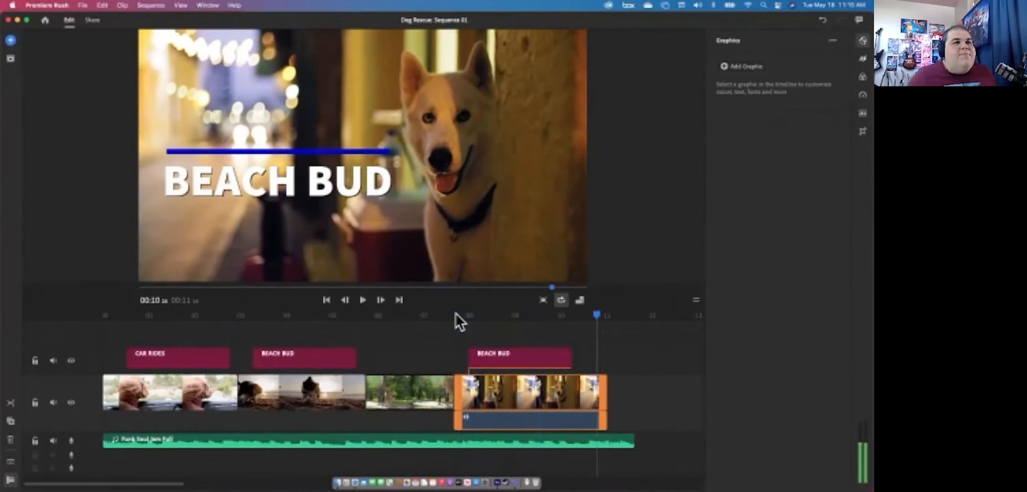
{"action": "left_click", "coordinate": [509, 315]}
{"action": "left_click_drag", "start_coordinate": [510, 315], "coordinate": [529, 320]}
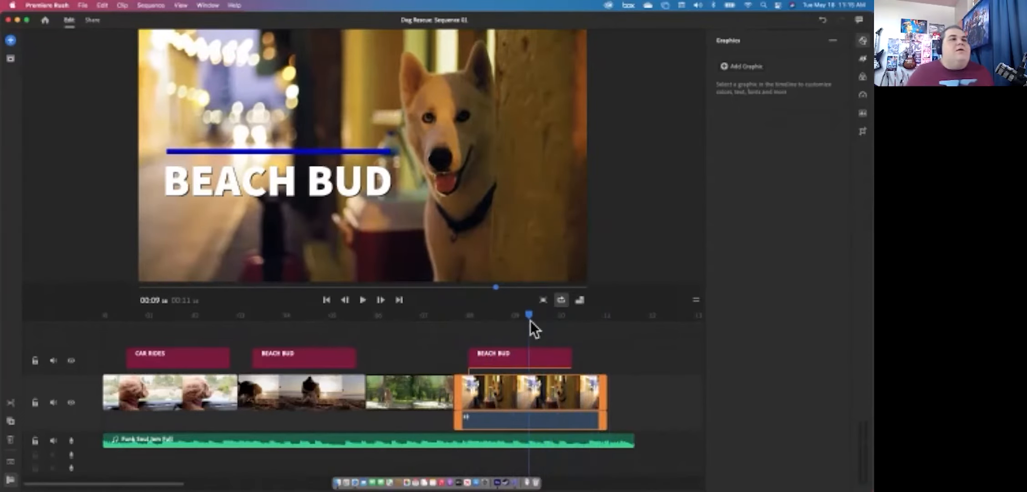
- Shift the beach clip slightly to the left within the frame, and select the last clip at about 9 seconds
{"action": "left_click_drag", "start_coordinate": [529, 320], "coordinate": [303, 374]}
{"action": "left_click", "coordinate": [403, 220]}
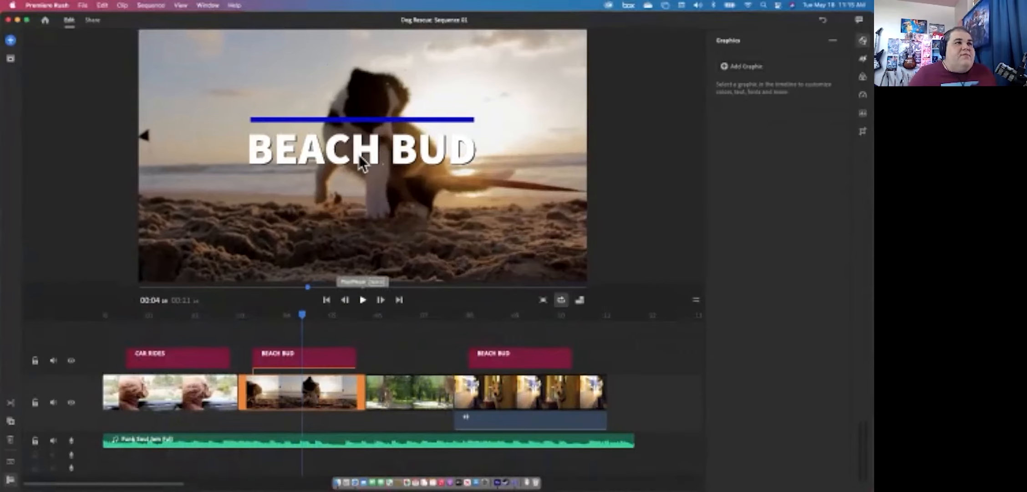
{"action": "left_click_drag", "start_coordinate": [376, 148], "coordinate": [368, 149]}
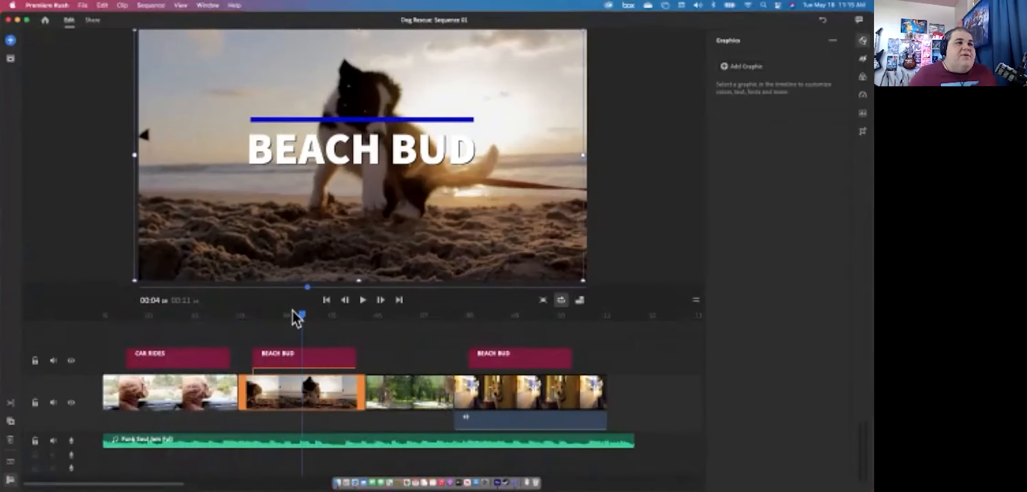
{"action": "left_click_drag", "start_coordinate": [304, 314], "coordinate": [520, 328]}
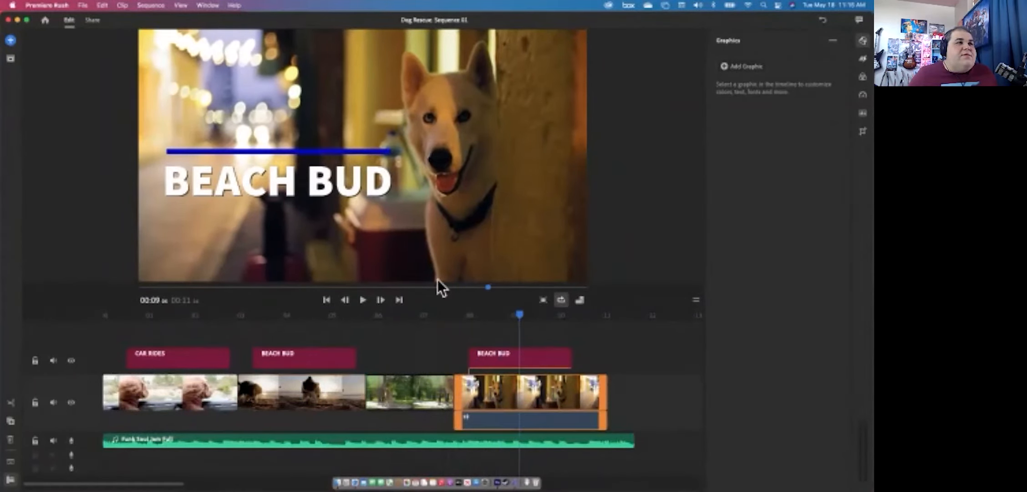
{"action": "left_click", "coordinate": [317, 188]}
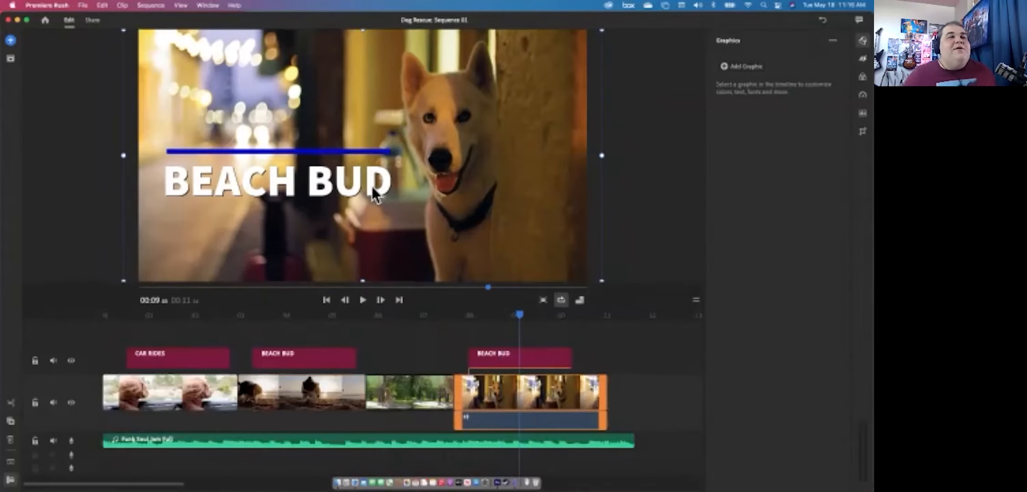
- Apply the Dissolve transition to the first clip, the dog in the car
{"action": "left_click", "coordinate": [862, 76]}
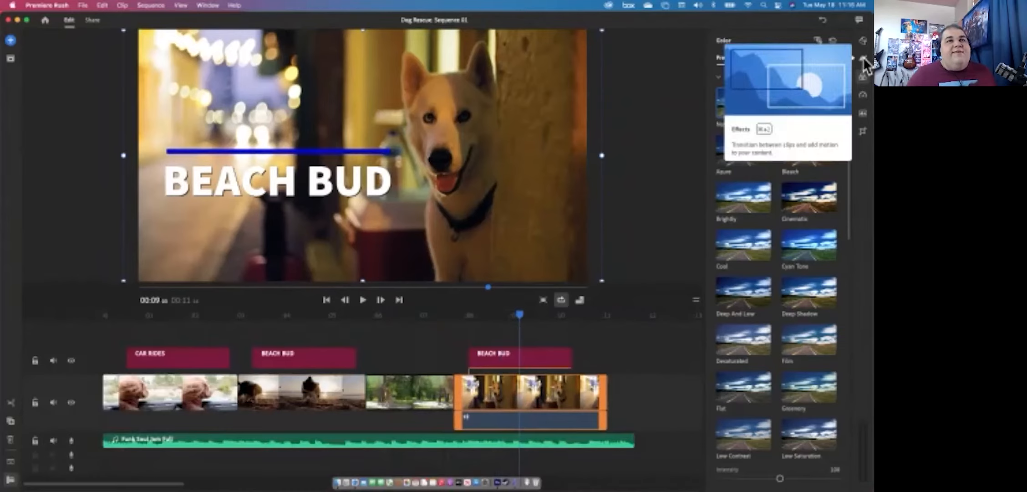
{"action": "left_click", "coordinate": [863, 57]}
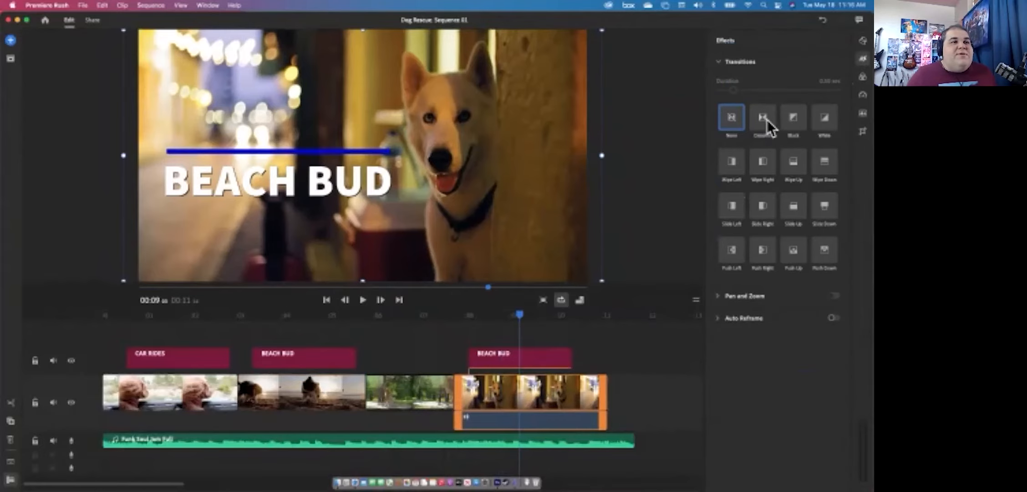
{"action": "left_click_drag", "start_coordinate": [512, 314], "coordinate": [336, 314]}
{"action": "left_click_drag", "start_coordinate": [270, 362], "coordinate": [104, 405]}
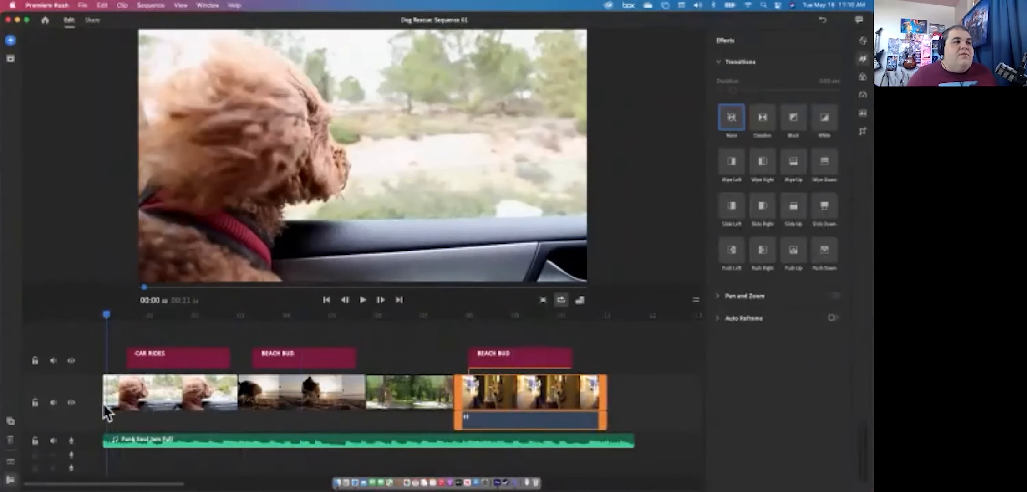
{"action": "left_click", "coordinate": [108, 407]}
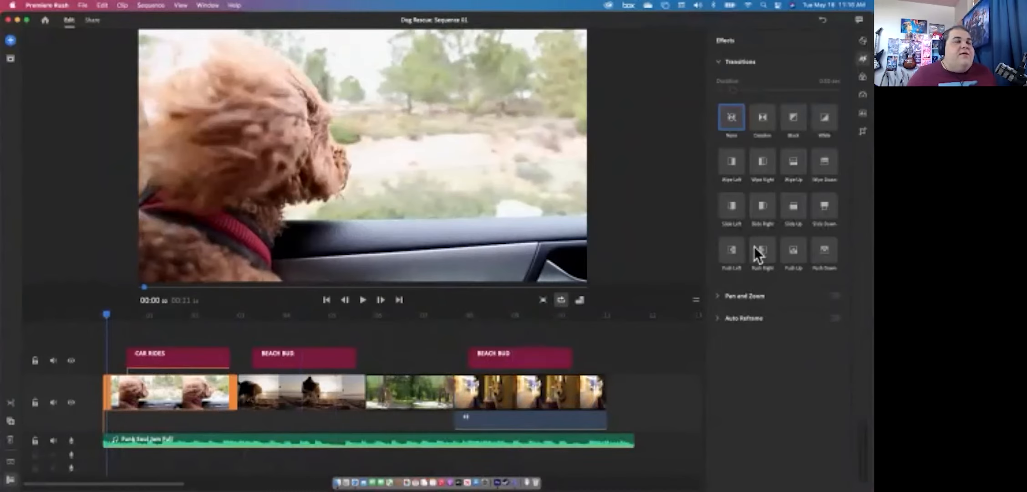
{"action": "left_click", "coordinate": [765, 123]}
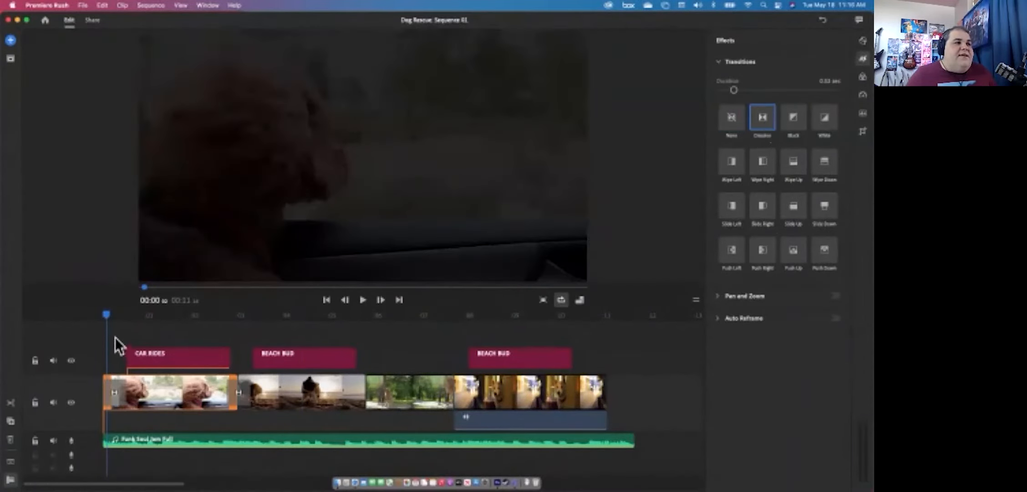
- Preview the Dissolve from the start of the video and step frame by frame through the change from the car clip to the beach clip
{"action": "key", "text": "space"}
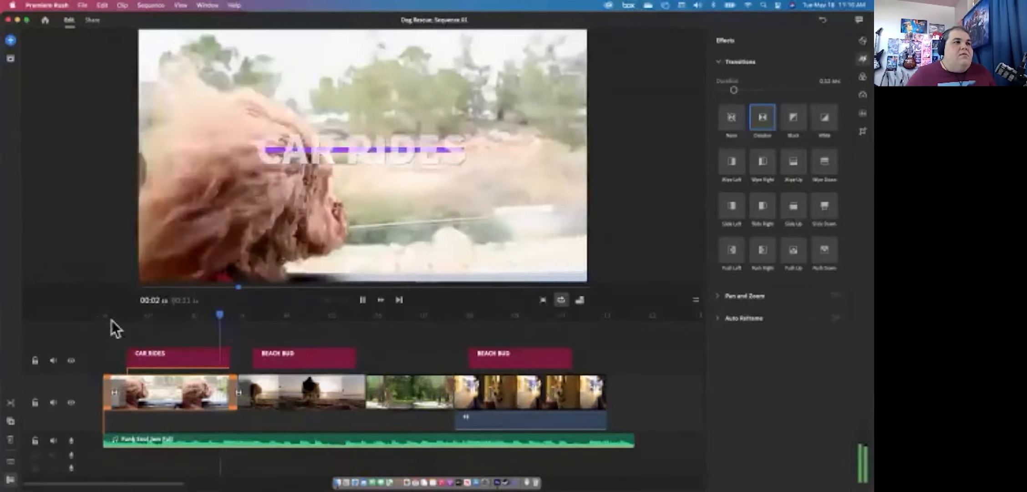
{"action": "key", "text": "space"}
{"action": "left_click_drag", "start_coordinate": [273, 312], "coordinate": [230, 324]}
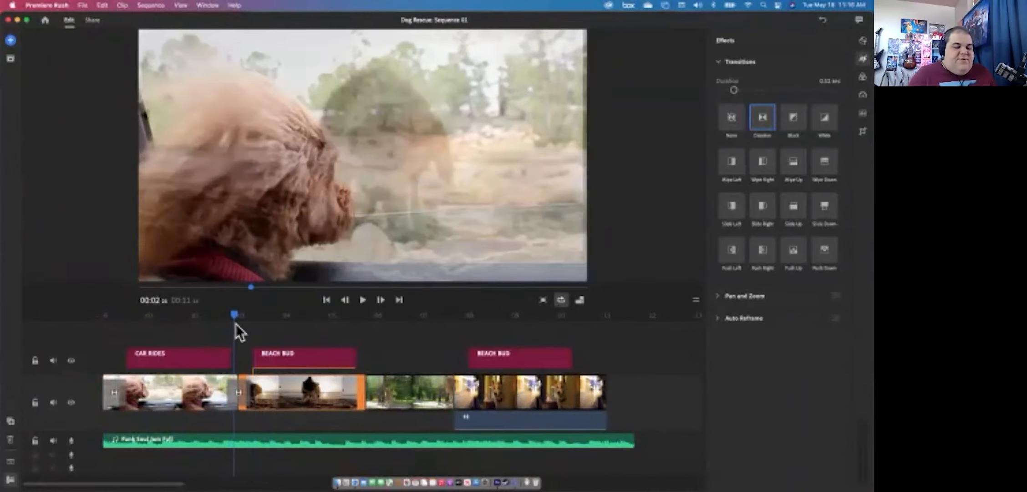
{"action": "key", "text": "Left"}
{"action": "key", "text": "Left"}
{"action": "key", "text": "Left"}
{"action": "key", "text": "Left"}
{"action": "key", "text": "Left"}
{"action": "key", "text": "Right"}
{"action": "key", "text": "Right"}
{"action": "key", "text": "Right"}
{"action": "key", "text": "Right"}
{"action": "key", "text": "space"}
{"action": "key", "text": "space"}
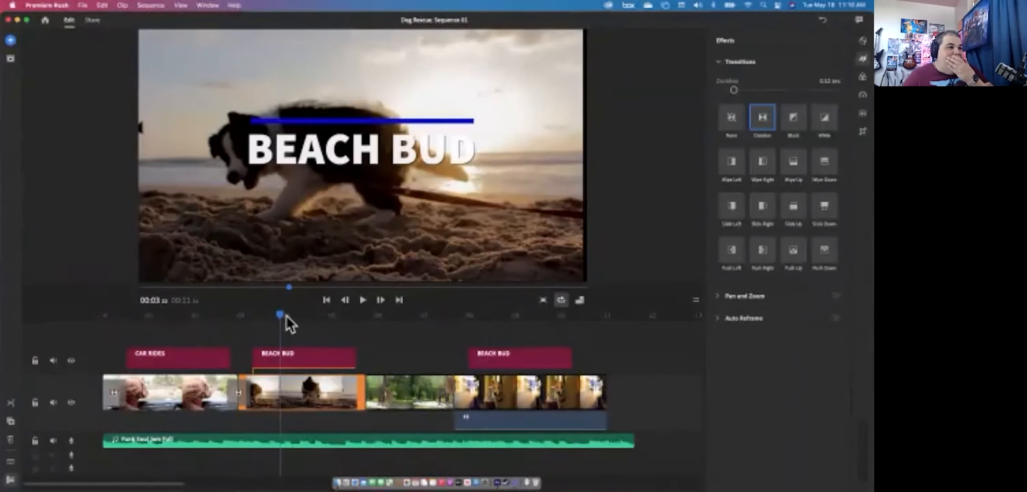
- Replay the Dissolve between the car clip and the beach clip
{"action": "left_click_drag", "start_coordinate": [278, 312], "coordinate": [215, 360]}
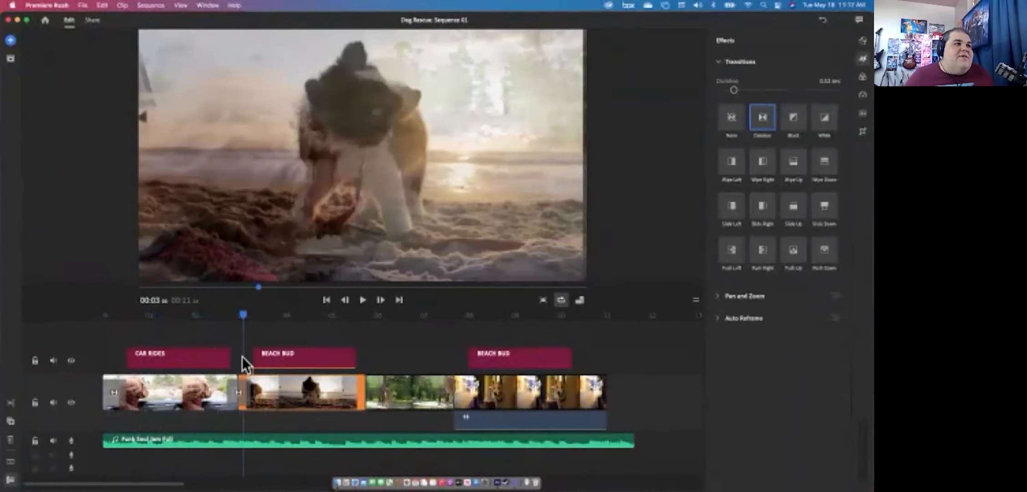
{"action": "key", "text": "space"}
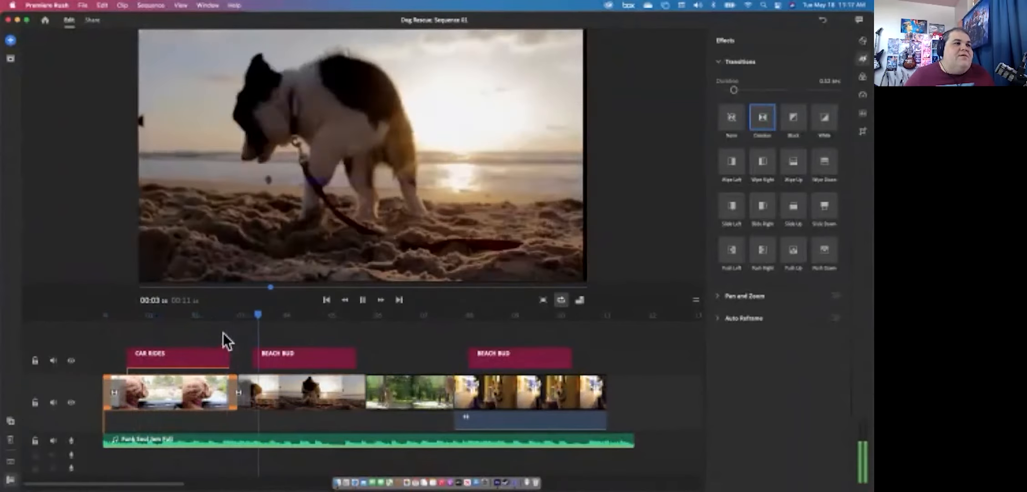
{"action": "key", "text": "space"}
- Undo the Dissolve on the first clip and play across the plain cut to the beach clip
{"action": "left_click_drag", "start_coordinate": [248, 318], "coordinate": [188, 320]}
{"action": "key", "text": "super+z"}
{"action": "key", "text": "space"}
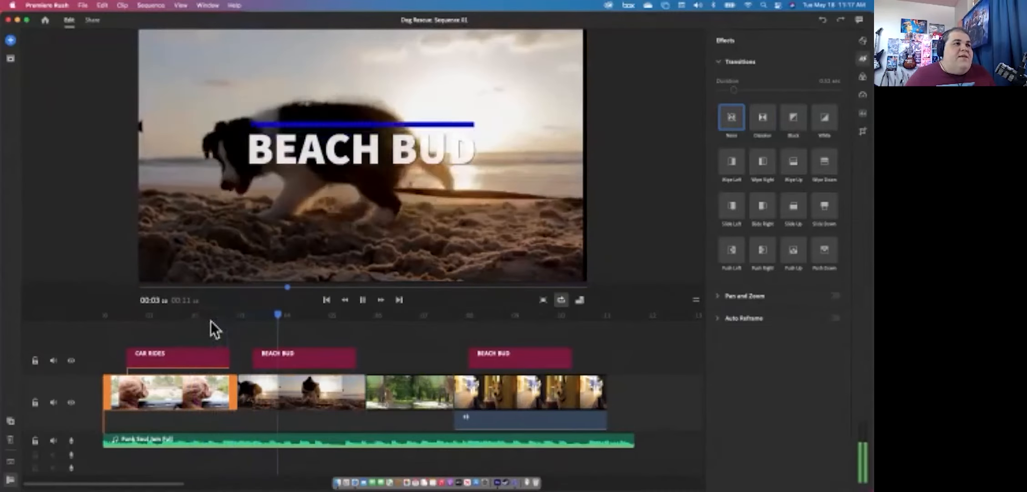
{"action": "key", "text": "space"}
{"action": "left_click_drag", "start_coordinate": [289, 314], "coordinate": [228, 333]}
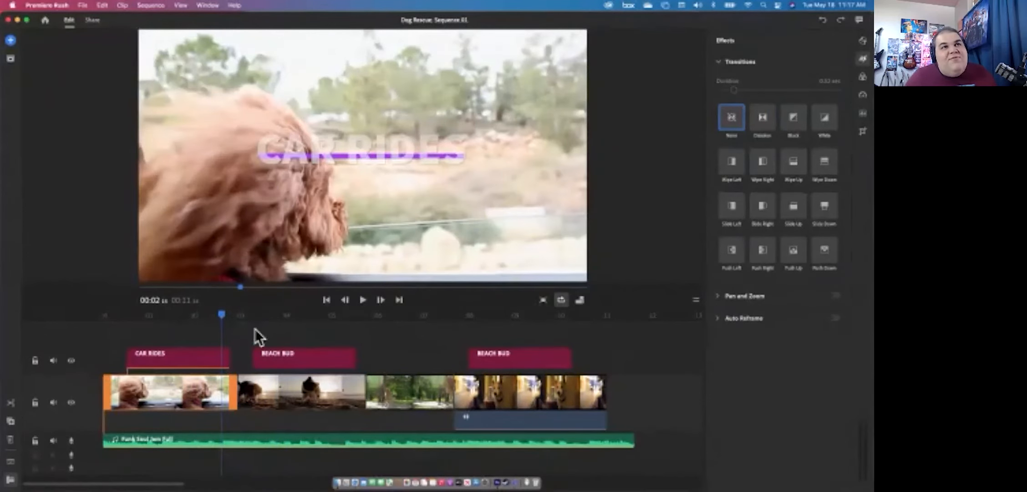
- Try the Dissolve transition on both ends of the car clip and undo it
{"action": "left_click_drag", "start_coordinate": [765, 128], "coordinate": [181, 402]}
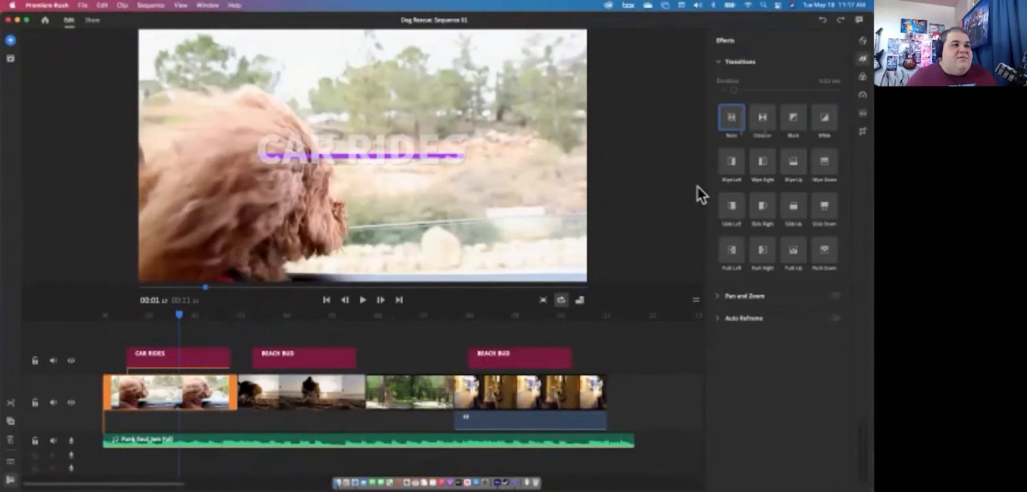
{"action": "left_click", "coordinate": [762, 119]}
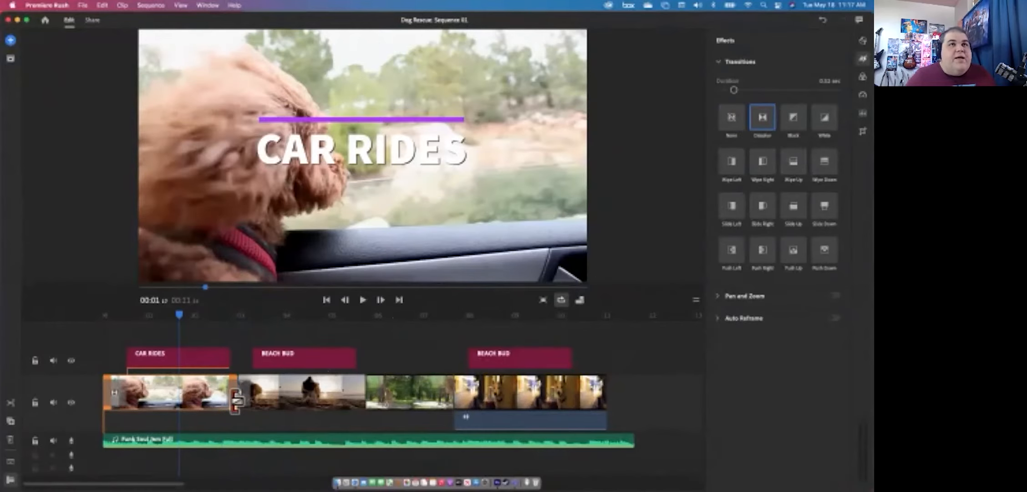
{"action": "key", "text": "super+z"}
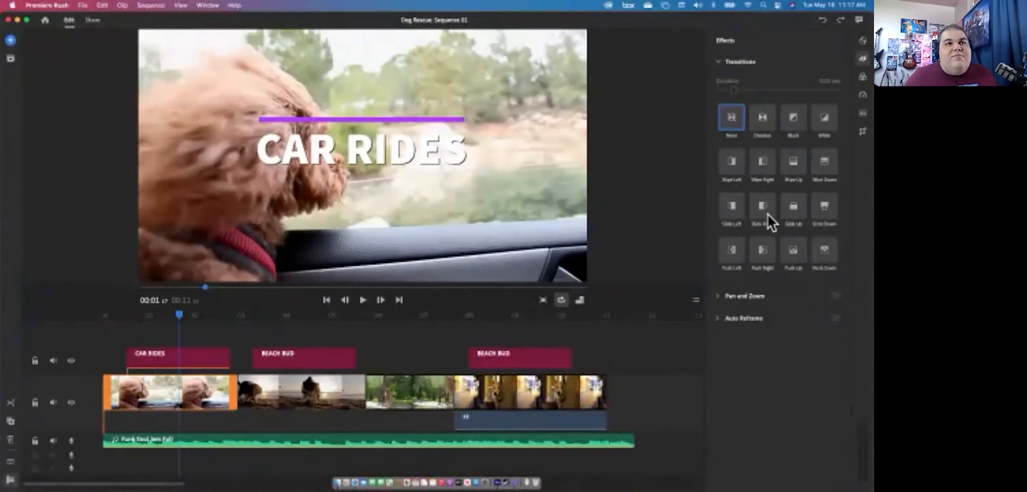
- Add a Push Right transition at the cut between the car clip and the beach clip and play across it
{"action": "mouse_move", "coordinate": [757, 252]}
{"action": "left_mouse_down"}
{"action": "mouse_move", "coordinate": [716, 275]}
{"action": "mouse_move", "coordinate": [235, 389]}
{"action": "left_mouse_up"}
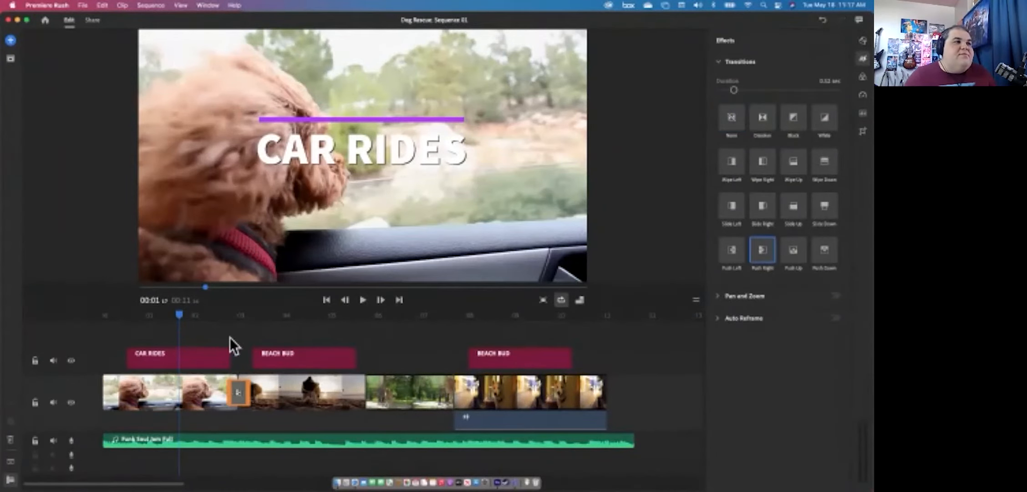
{"action": "key", "text": "space"}
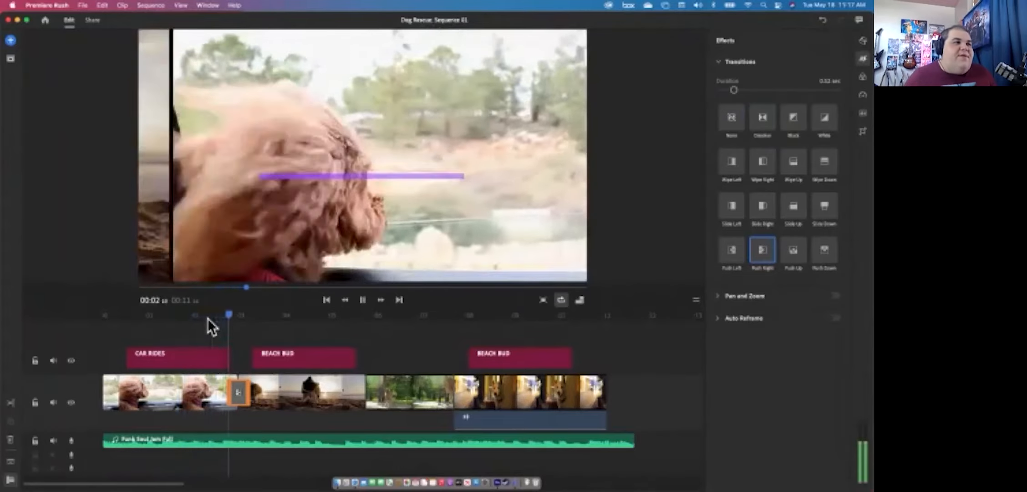
{"action": "key", "text": "space"}
{"action": "left_click_drag", "start_coordinate": [268, 315], "coordinate": [207, 365]}
{"action": "key", "text": "space"}
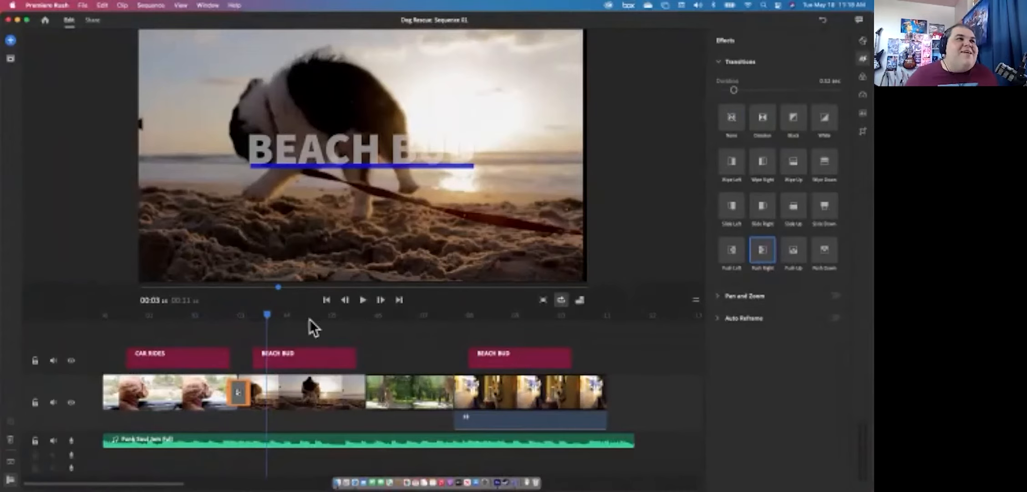
{"action": "left_click", "coordinate": [294, 353]}
{"action": "double_click", "coordinate": [351, 148]}
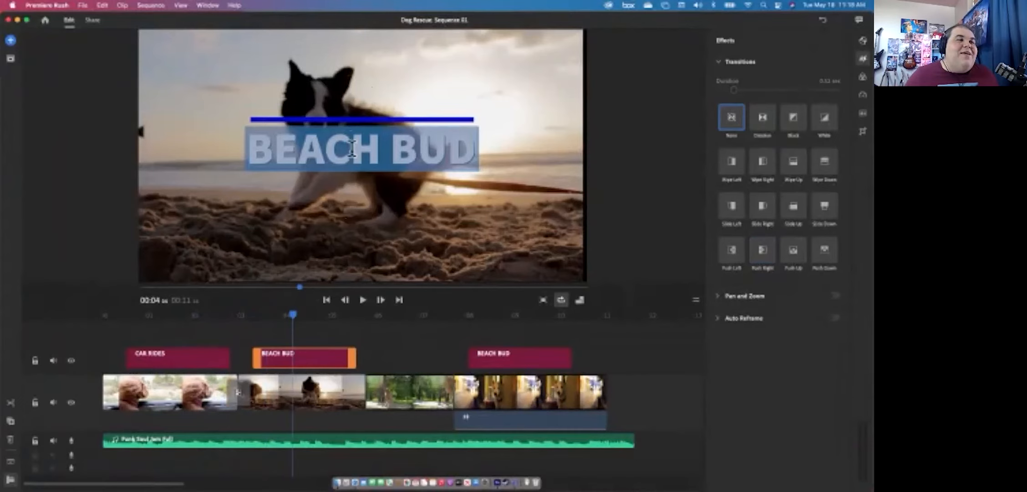
{"action": "left_click", "coordinate": [351, 148]}
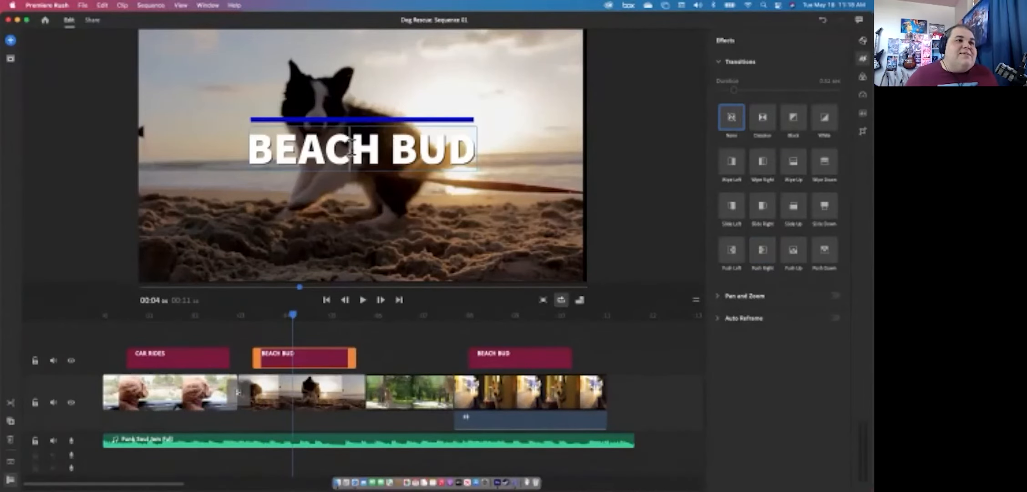
- Change the text of the title over the last clip, the white dog at night, to ADOPT
{"action": "left_click", "coordinate": [502, 357]}
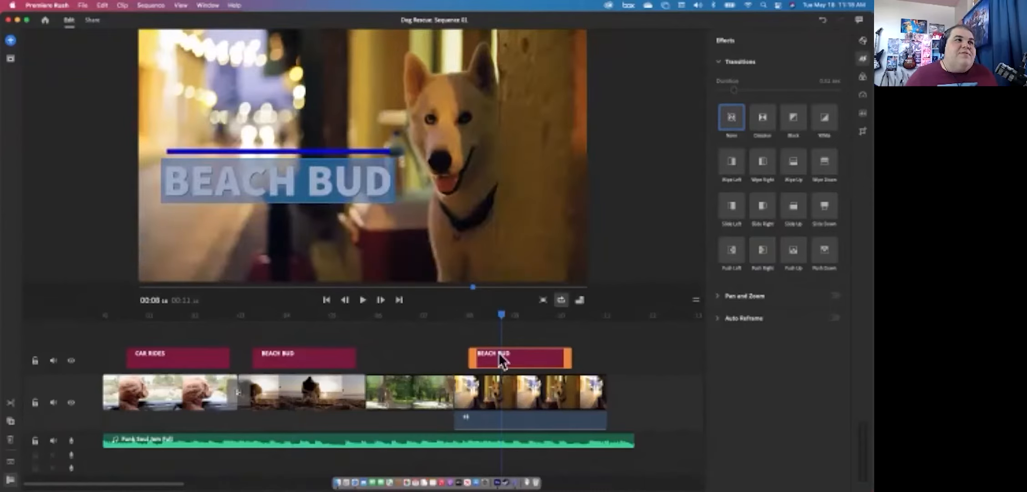
{"action": "left_click", "coordinate": [312, 183]}
{"action": "left_click_drag", "start_coordinate": [388, 181], "coordinate": [170, 181]}
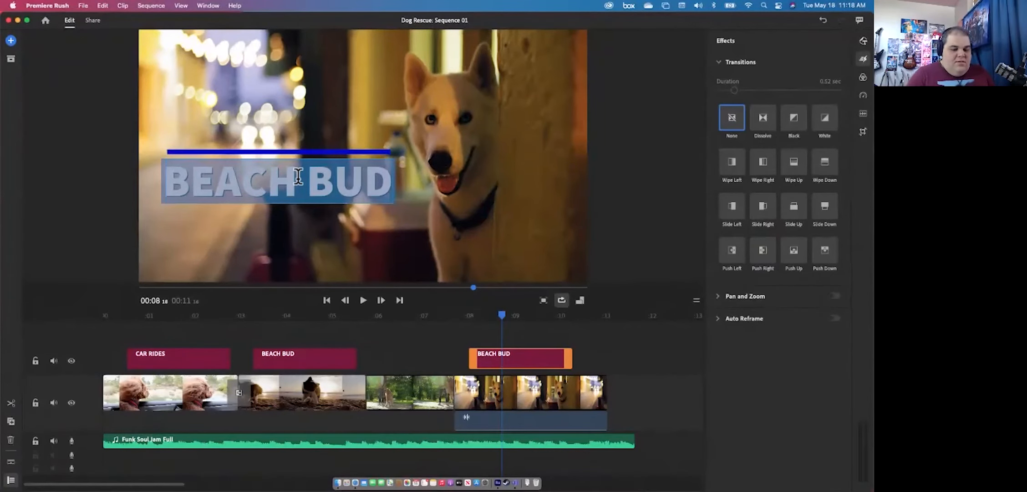
{"action": "type", "text": "ADOPT"}
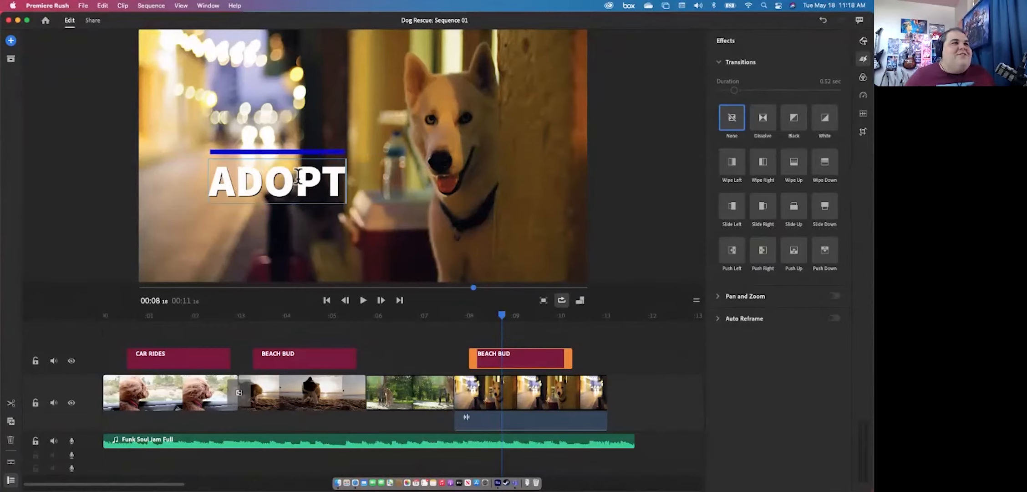
{"action": "left_click", "coordinate": [436, 333]}
- Open the text settings of the ADOPT title and look through the available fonts
{"action": "left_click", "coordinate": [483, 355]}
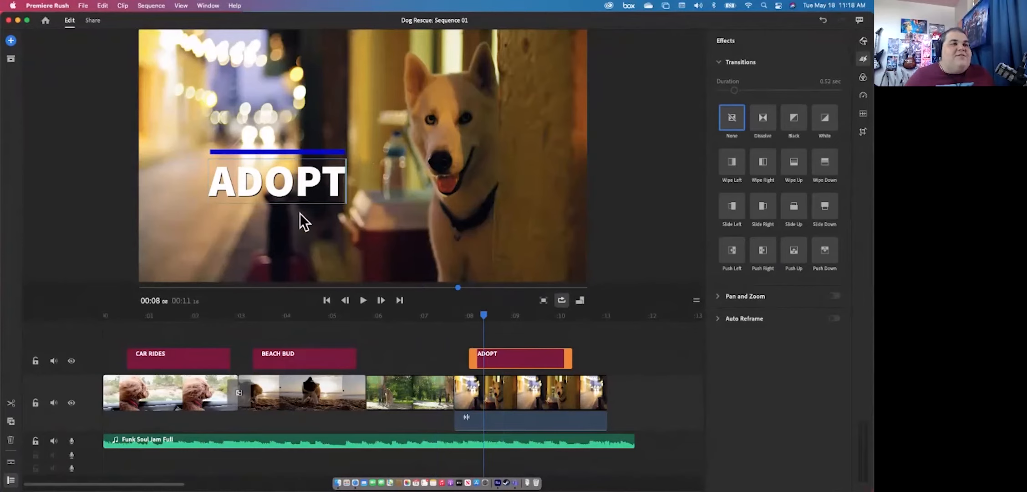
{"action": "double_click", "coordinate": [296, 191]}
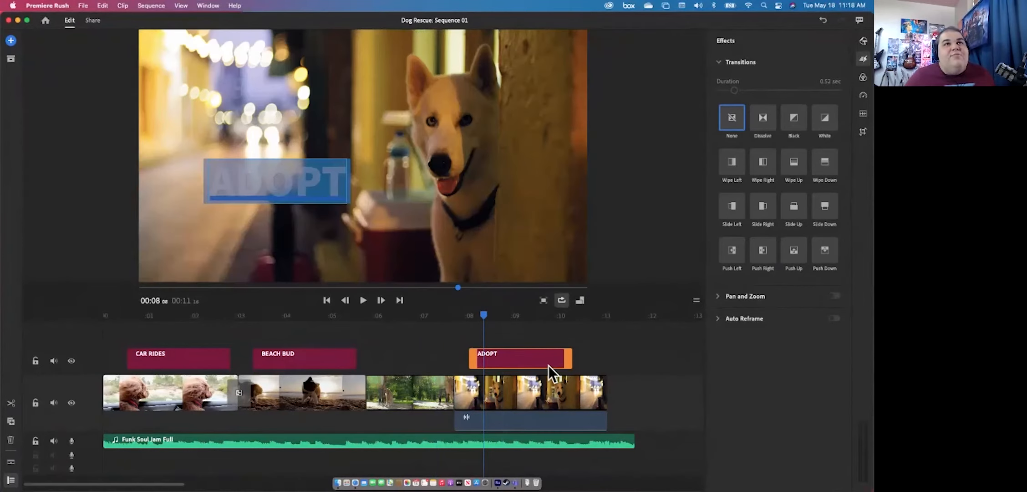
{"action": "left_click", "coordinate": [863, 41]}
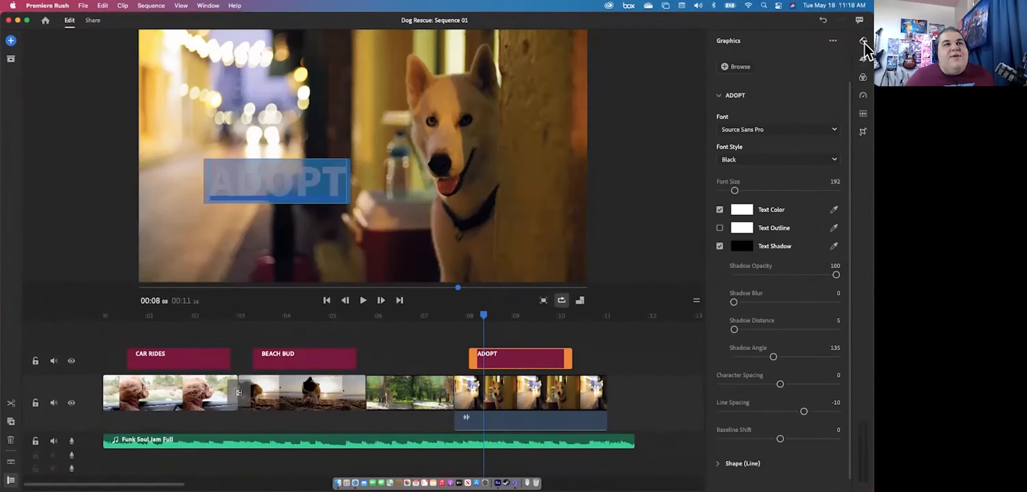
{"action": "left_click", "coordinate": [835, 130]}
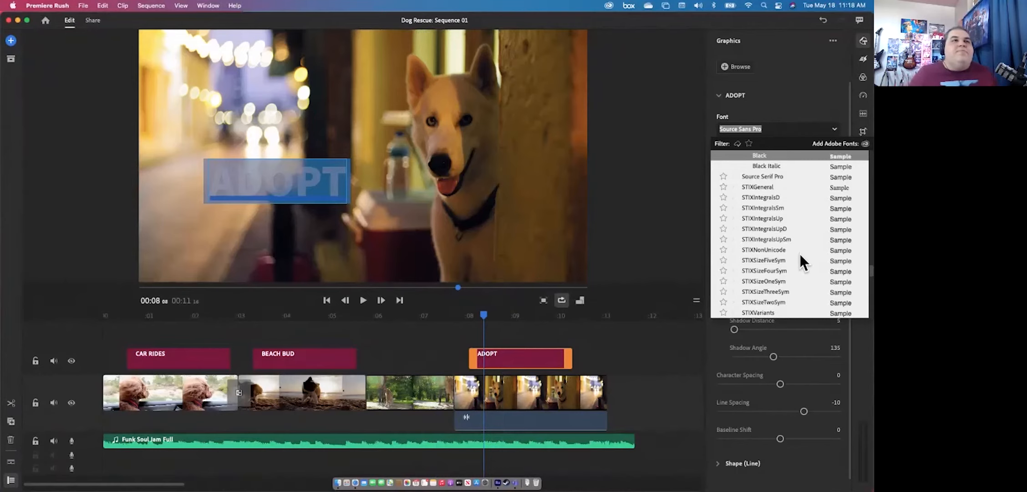
{"action": "left_click", "coordinate": [653, 176]}
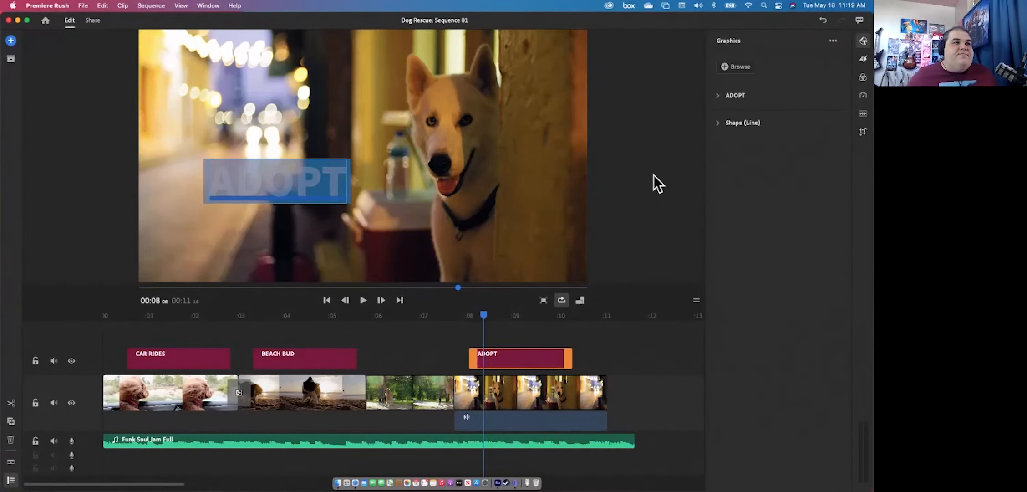
- Apply the Dissolve transition to all four clips, from the dog in the car to the white dog
{"action": "left_click_drag", "start_coordinate": [481, 314], "coordinate": [444, 331]}
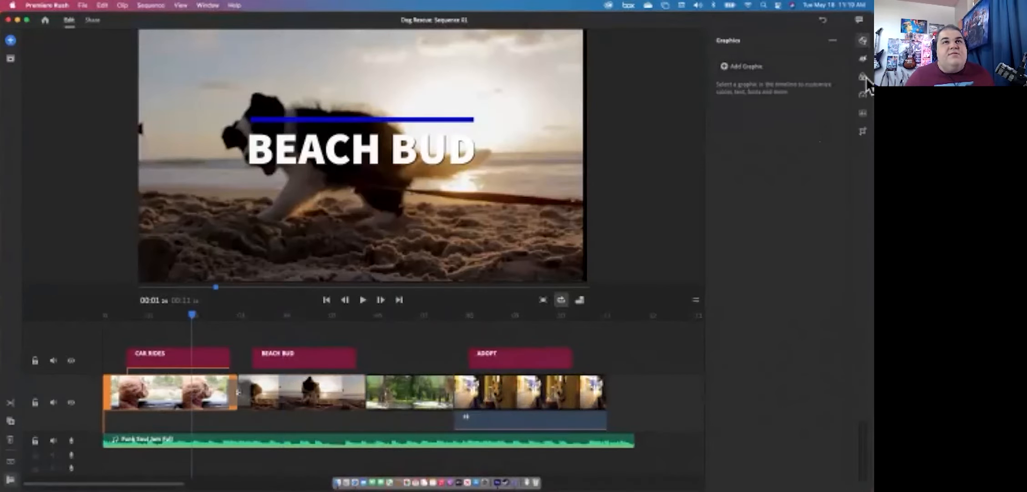
{"action": "left_click", "coordinate": [864, 58]}
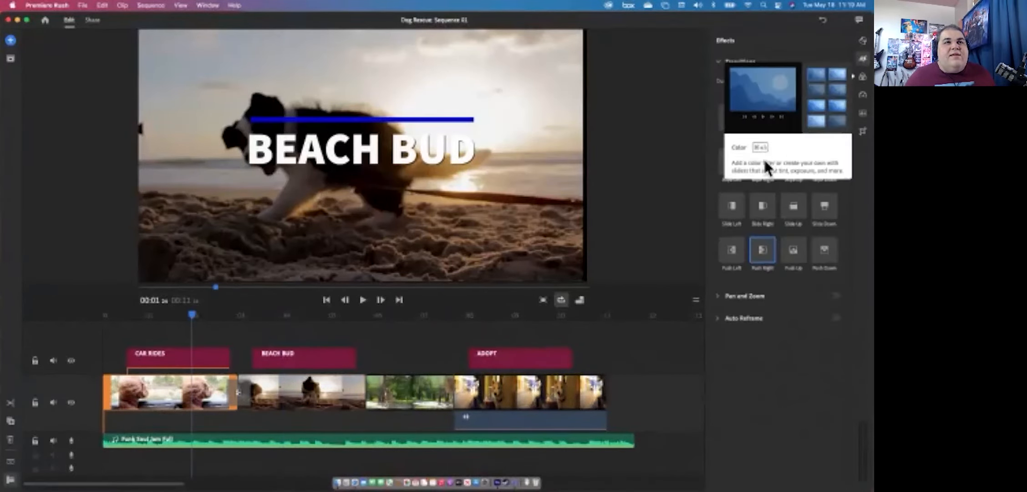
{"action": "left_click", "coordinate": [761, 121]}
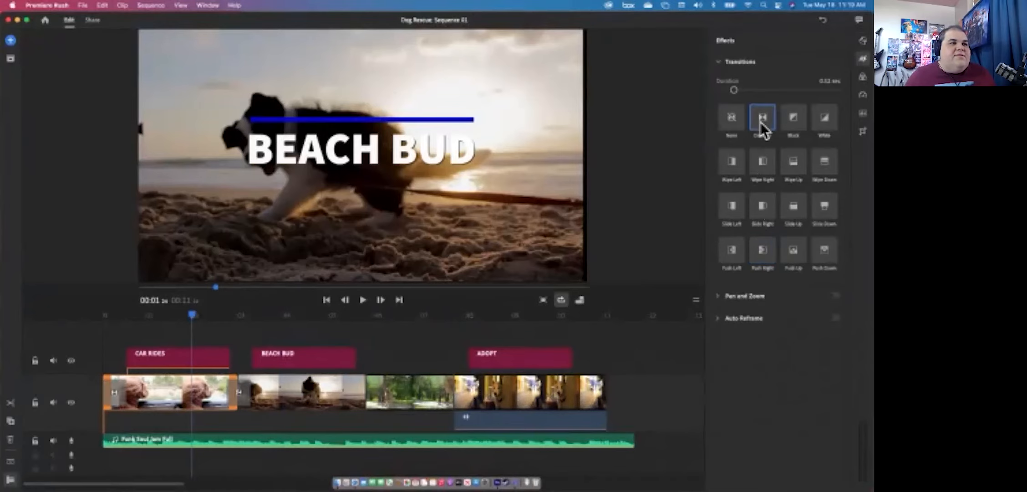
{"action": "left_click", "coordinate": [352, 392]}
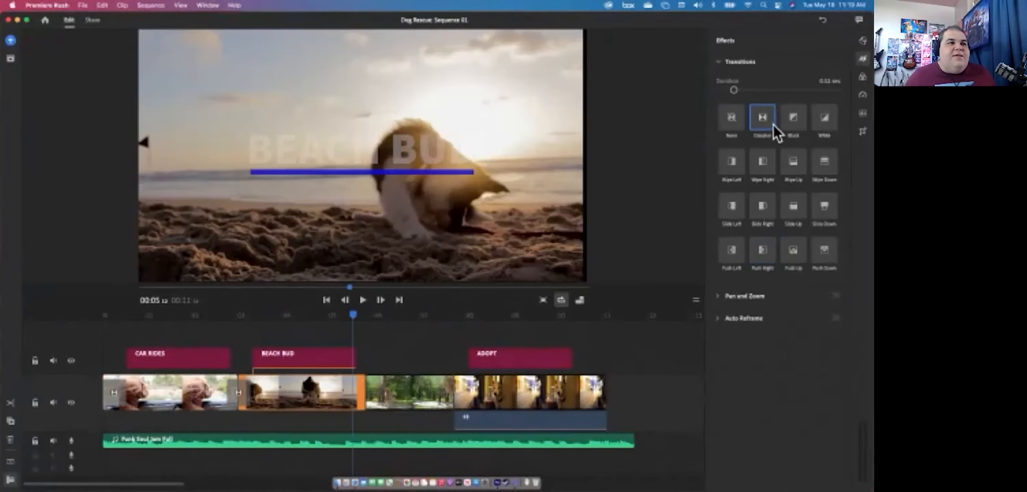
{"action": "left_click", "coordinate": [432, 394]}
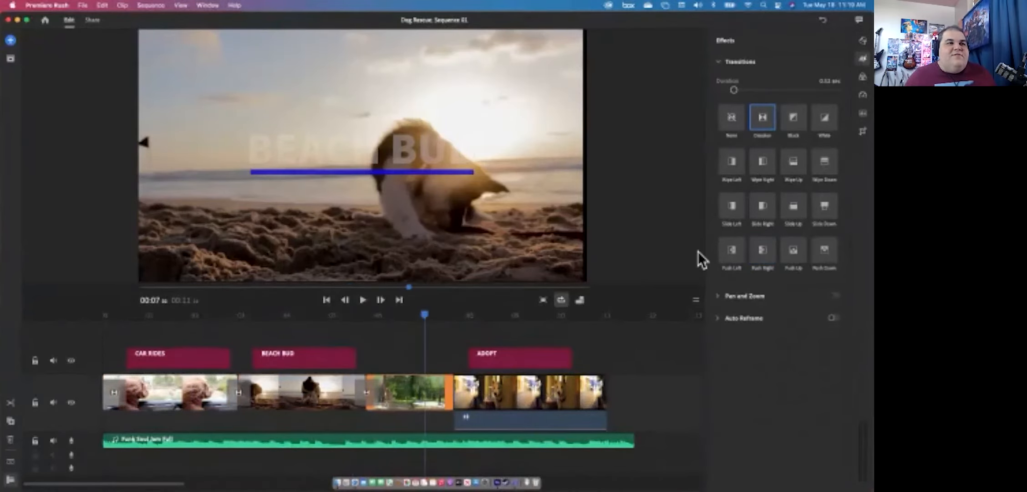
{"action": "left_click", "coordinate": [581, 396]}
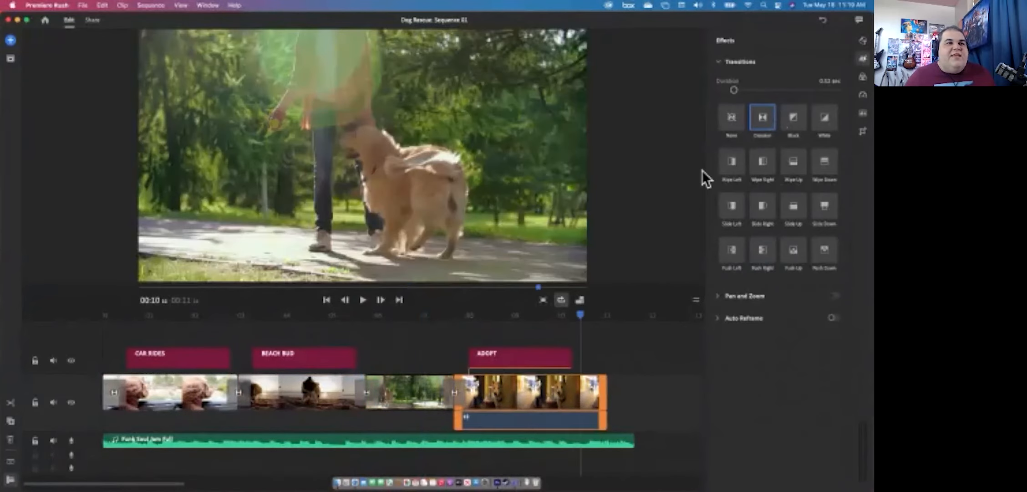
{"action": "left_click", "coordinate": [759, 113]}
- Change the sequence's aspect ratio to vertical 9:16 while viewing the park clip
{"action": "left_click_drag", "start_coordinate": [578, 312], "coordinate": [422, 347]}
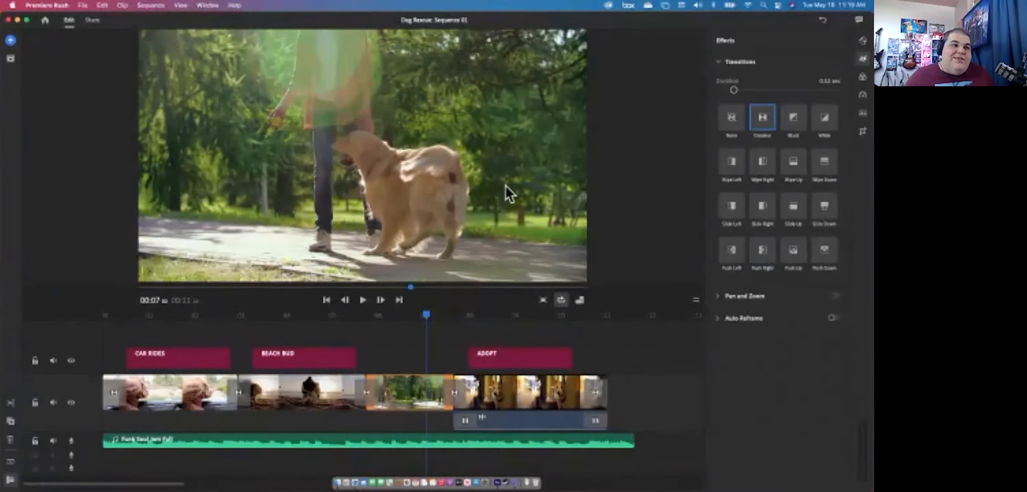
{"action": "left_click_drag", "start_coordinate": [421, 310], "coordinate": [412, 331]}
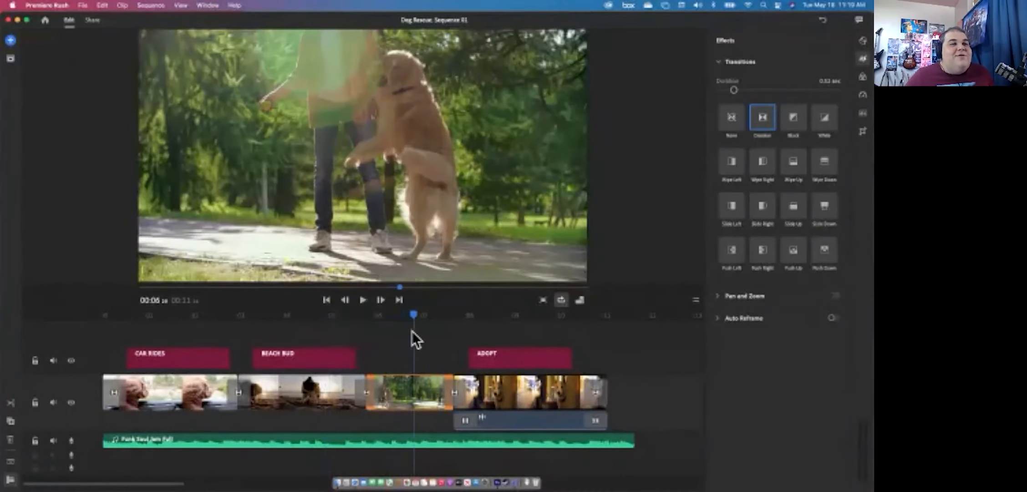
{"action": "left_click", "coordinate": [580, 300]}
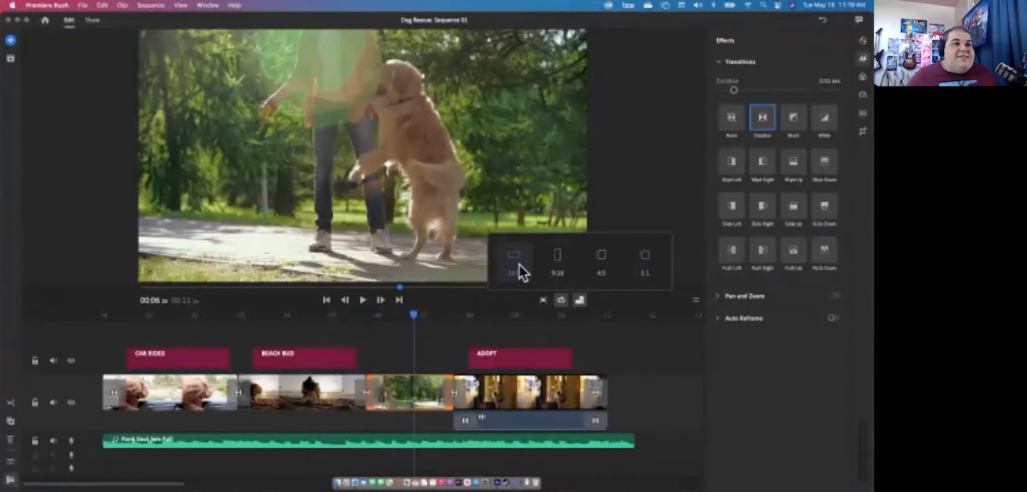
{"action": "left_click", "coordinate": [553, 260]}
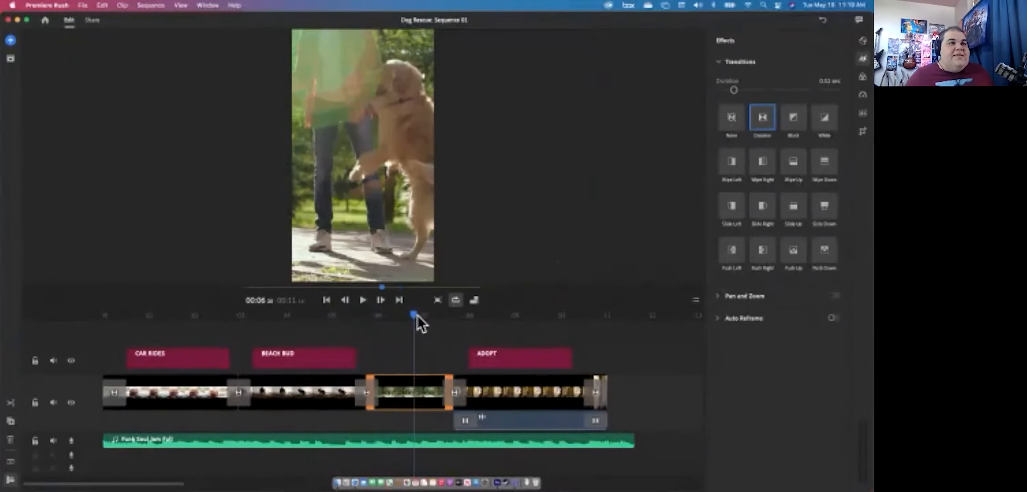
- Play the vertical version from the car clip and check the framing through to the ADOPT title
{"action": "left_click_drag", "start_coordinate": [415, 315], "coordinate": [121, 358]}
{"action": "key", "text": "space"}
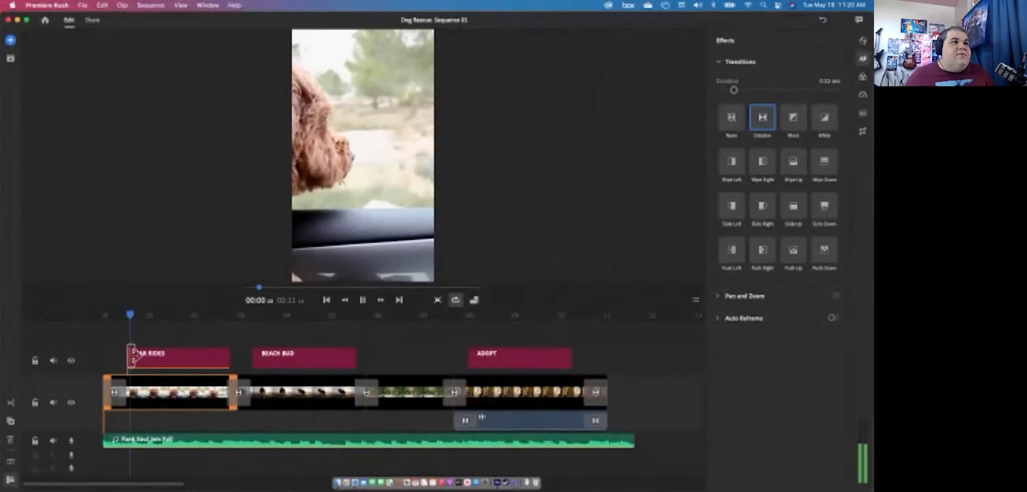
{"action": "key", "text": "space"}
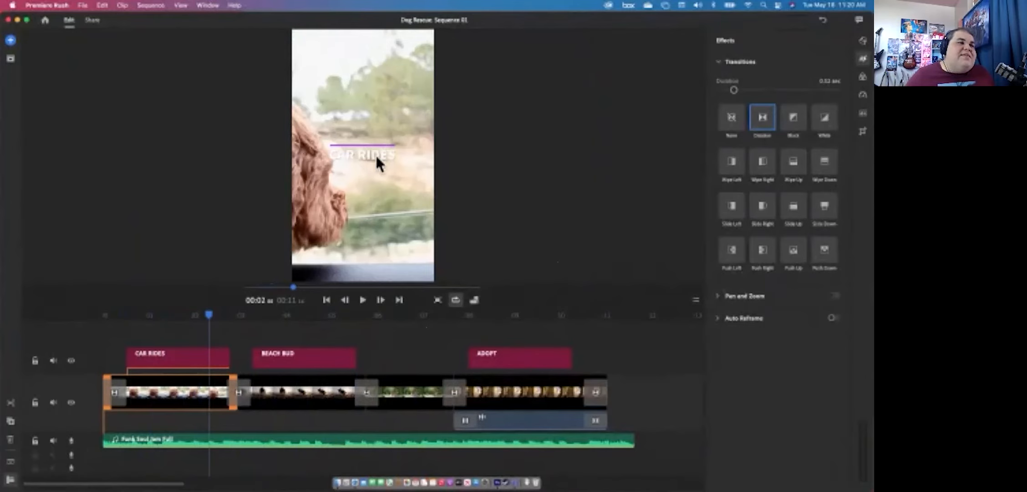
{"action": "left_click_drag", "start_coordinate": [209, 314], "coordinate": [506, 367]}
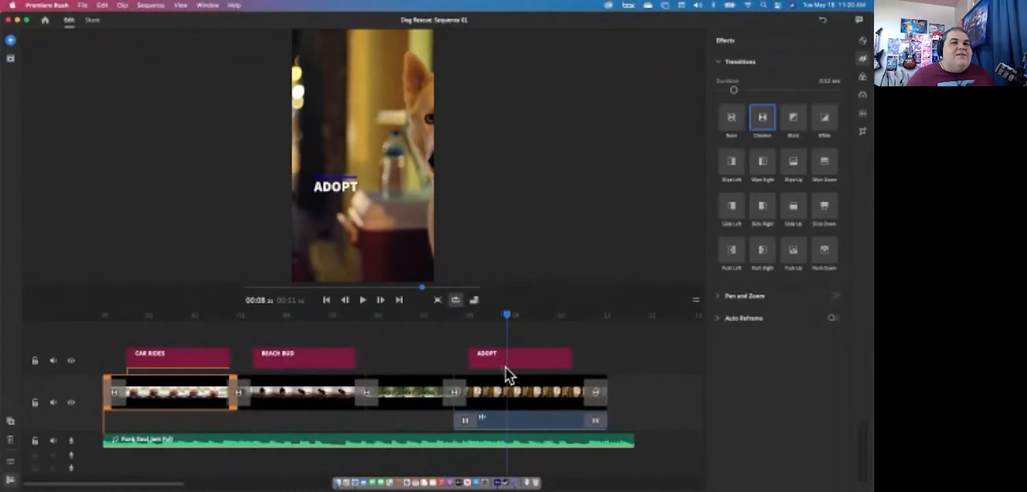
- Turn on Auto Reframe with Default motion tracking for the last clip, the white dog
{"action": "left_click", "coordinate": [508, 390]}
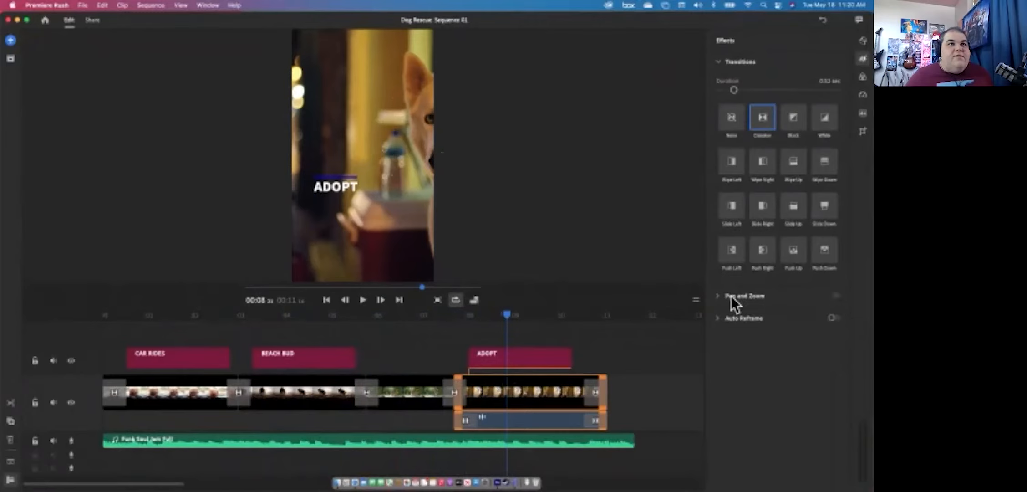
{"action": "left_click", "coordinate": [719, 317]}
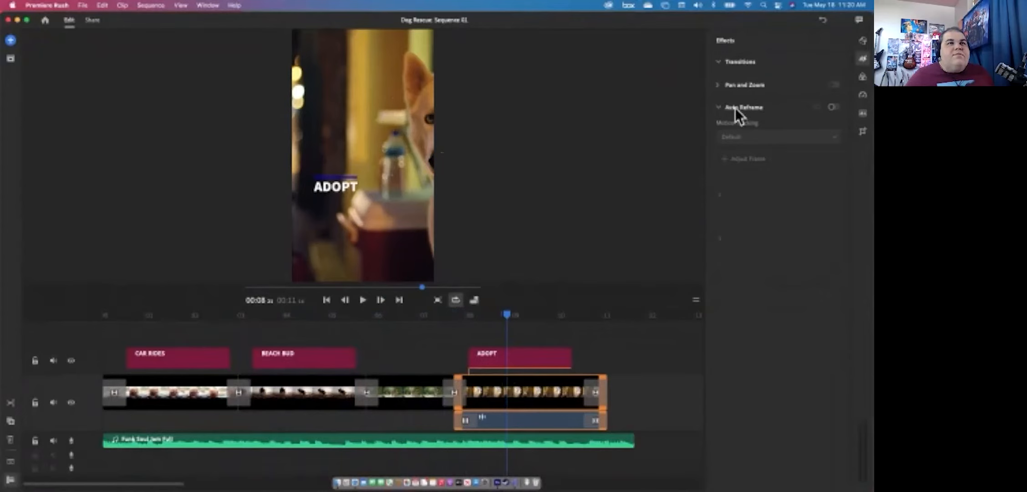
{"action": "left_click", "coordinate": [831, 107]}
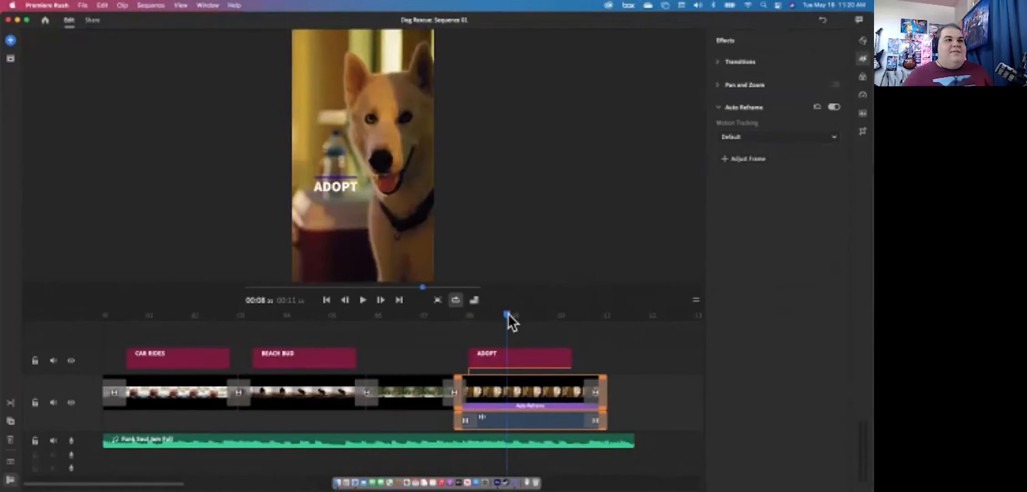
- Undo Auto Reframe on the last clip to compare the framing and turn it on again
{"action": "left_click_drag", "start_coordinate": [508, 313], "coordinate": [523, 335]}
{"action": "key", "text": "super+z"}
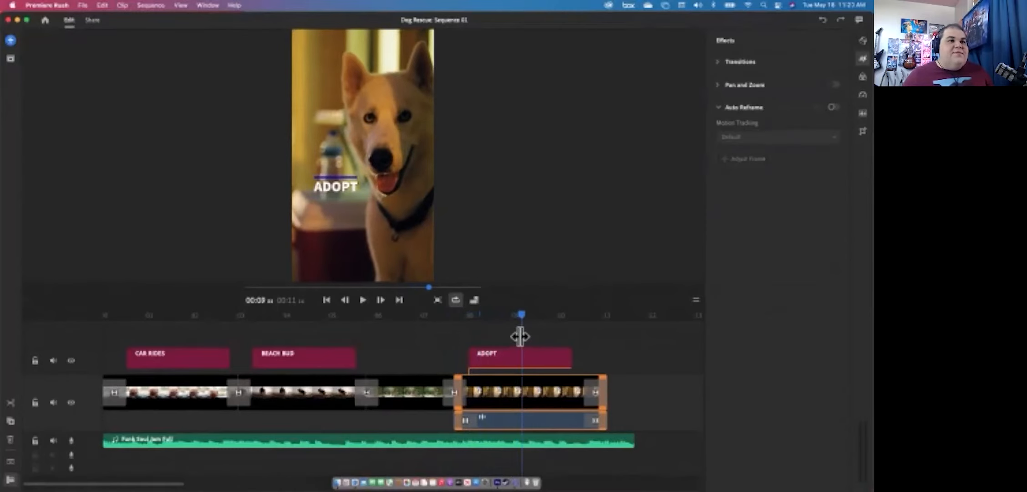
{"action": "left_click_drag", "start_coordinate": [520, 312], "coordinate": [497, 339]}
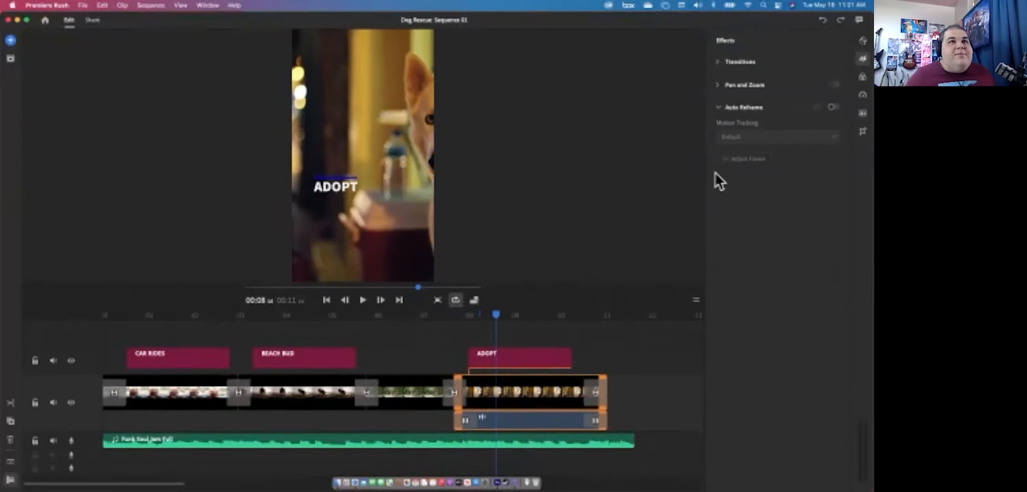
{"action": "left_click", "coordinate": [832, 107]}
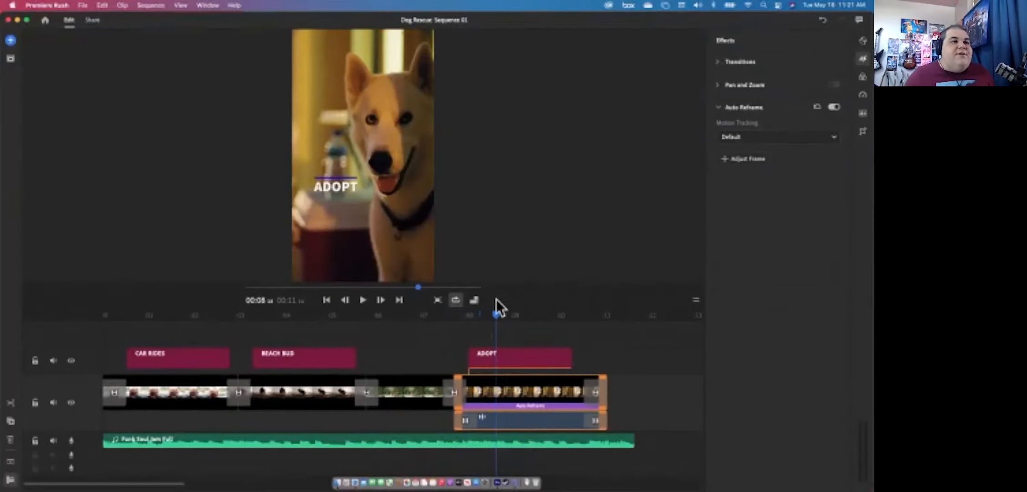
- Turn on Auto Reframe with Default motion tracking for the park clip and the beach puppy clip
{"action": "left_click_drag", "start_coordinate": [493, 313], "coordinate": [410, 347]}
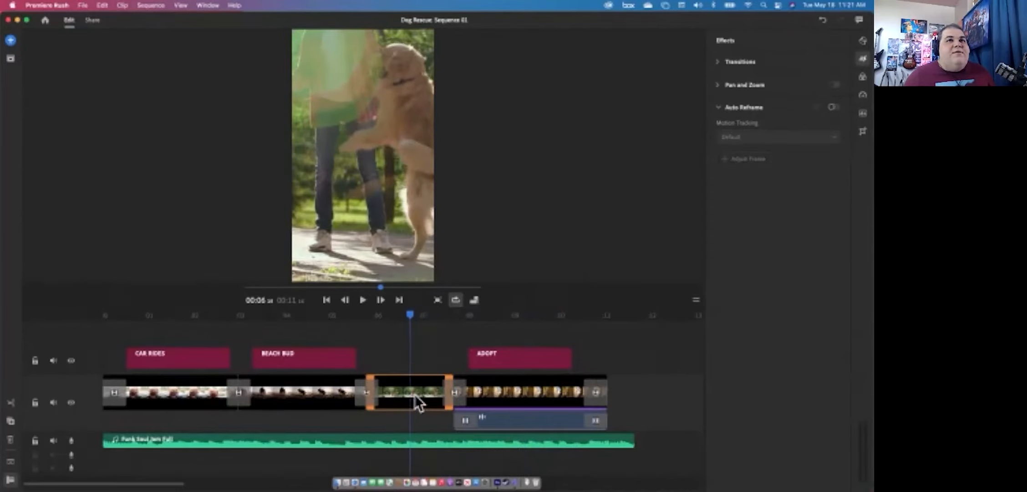
{"action": "left_click", "coordinate": [832, 107]}
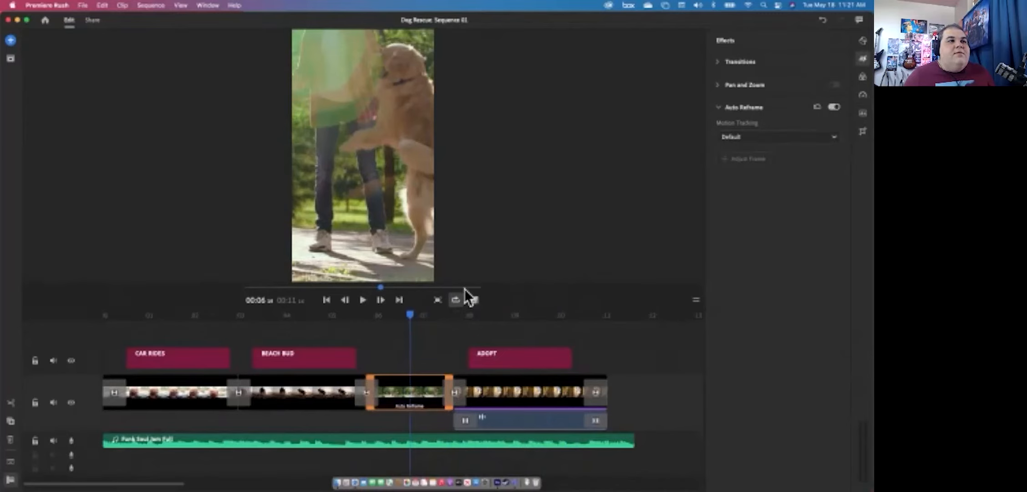
{"action": "left_click_drag", "start_coordinate": [409, 314], "coordinate": [306, 351]}
{"action": "left_click", "coordinate": [309, 376]}
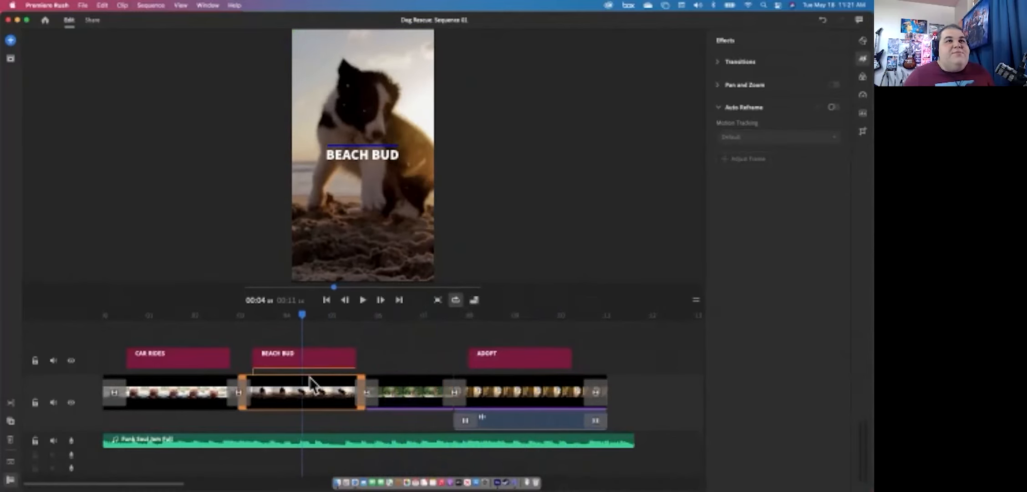
{"action": "left_click", "coordinate": [833, 107]}
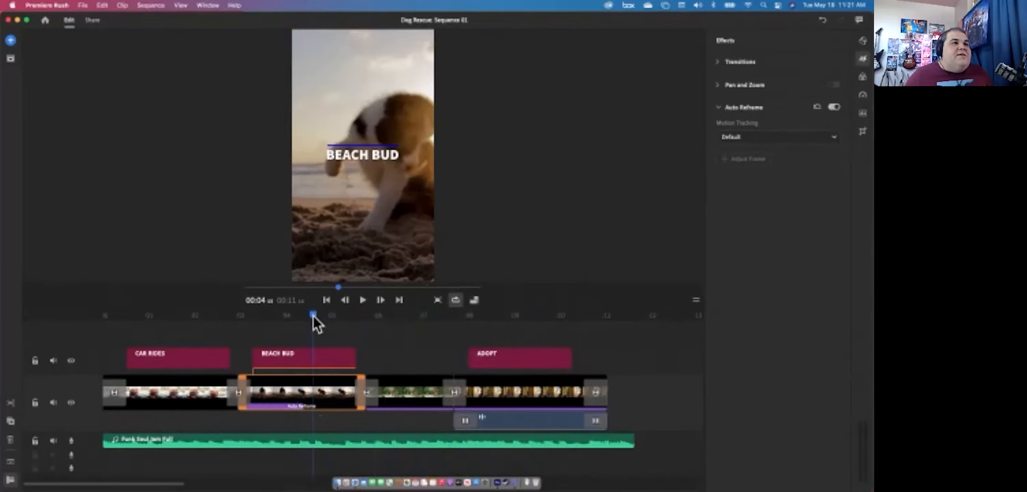
{"action": "left_click_drag", "start_coordinate": [313, 317], "coordinate": [297, 331]}
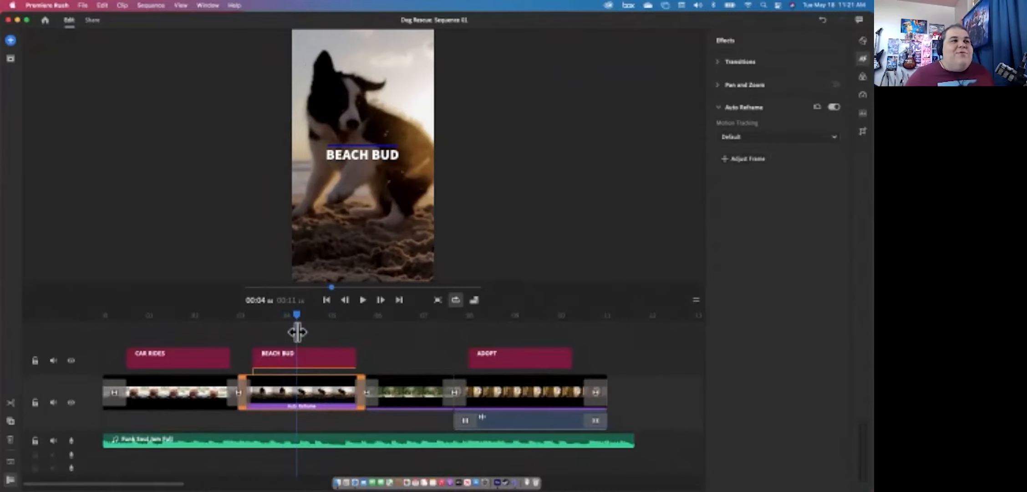
- Turn on Auto Reframe with Default motion tracking for the first clip, the dog in the car, and check its framing
{"action": "left_click_drag", "start_coordinate": [293, 312], "coordinate": [185, 335]}
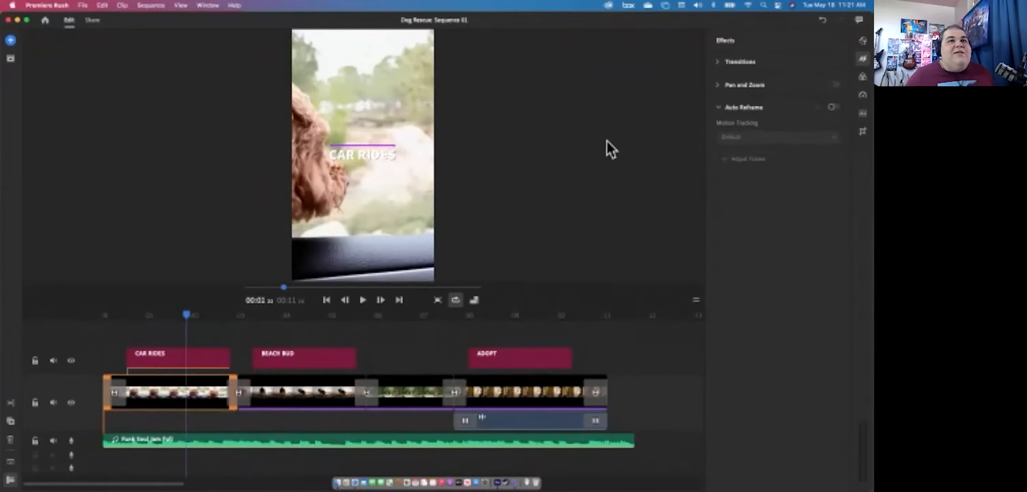
{"action": "left_click", "coordinate": [833, 107]}
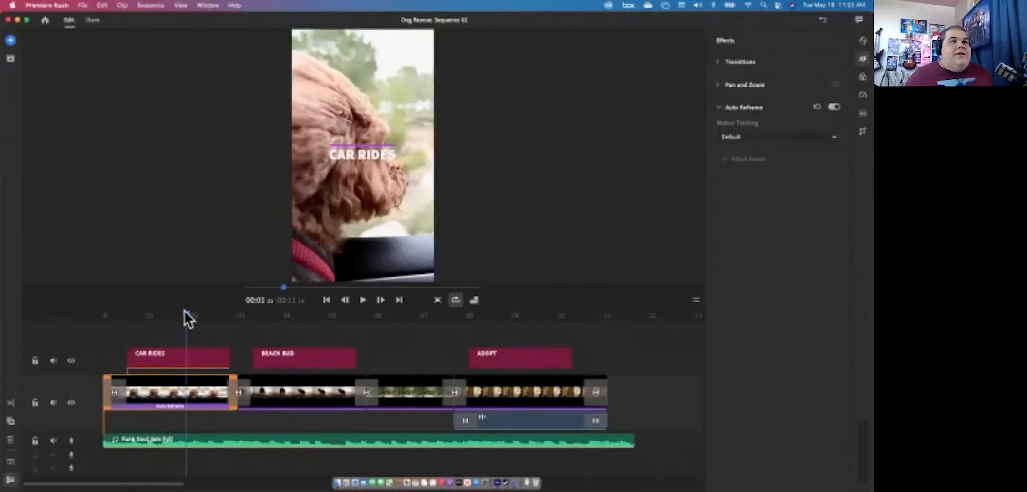
{"action": "left_click_drag", "start_coordinate": [187, 312], "coordinate": [171, 326]}
- Move the CAR RIDES title to the lower-right corner of the video frame and play the sequence to check it
{"action": "left_click", "coordinate": [364, 152]}
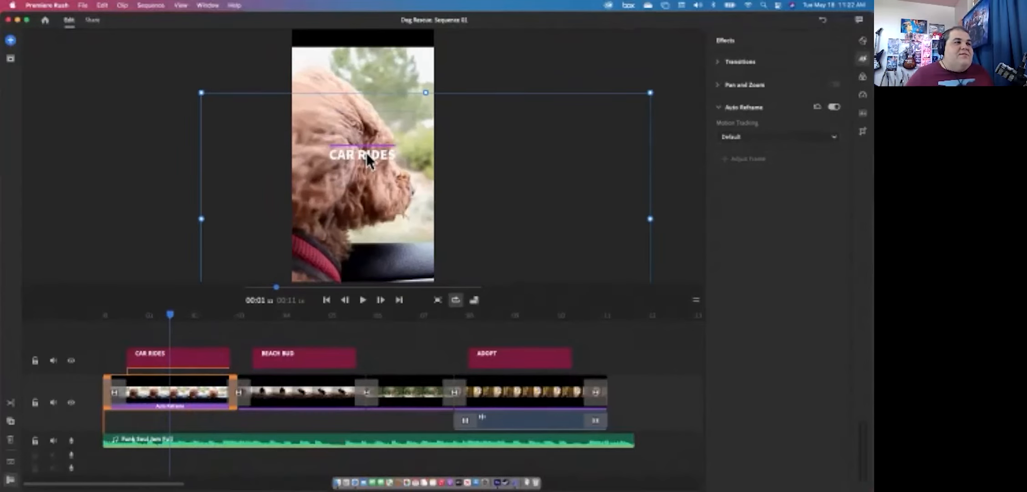
{"action": "left_click", "coordinate": [198, 354]}
{"action": "double_click", "coordinate": [378, 154]}
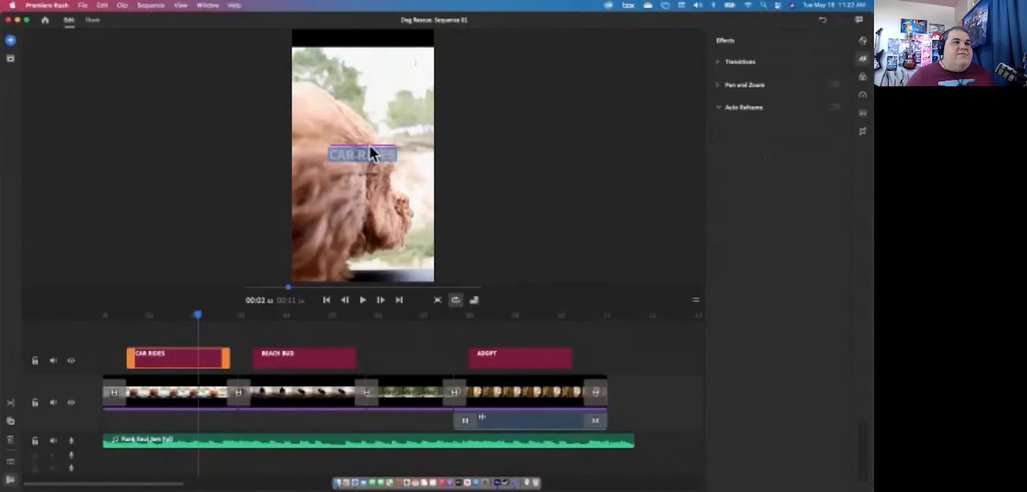
{"action": "left_click", "coordinate": [398, 254]}
{"action": "left_click_drag", "start_coordinate": [369, 153], "coordinate": [398, 262]}
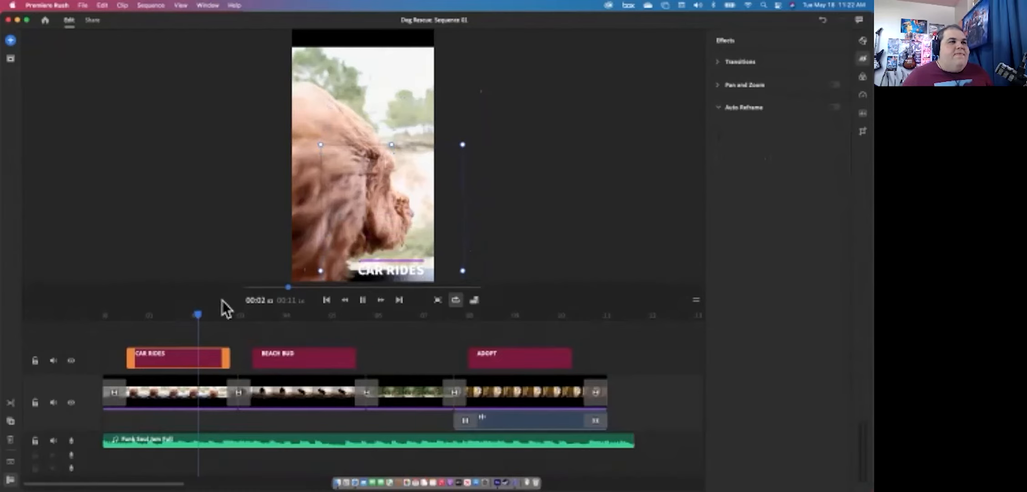
{"action": "key", "text": "space"}
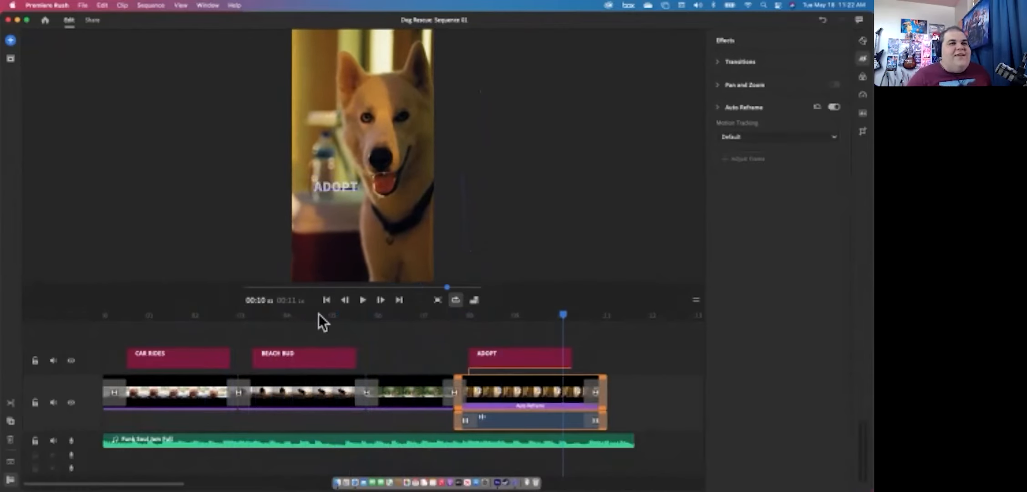
{"action": "key", "text": "space"}
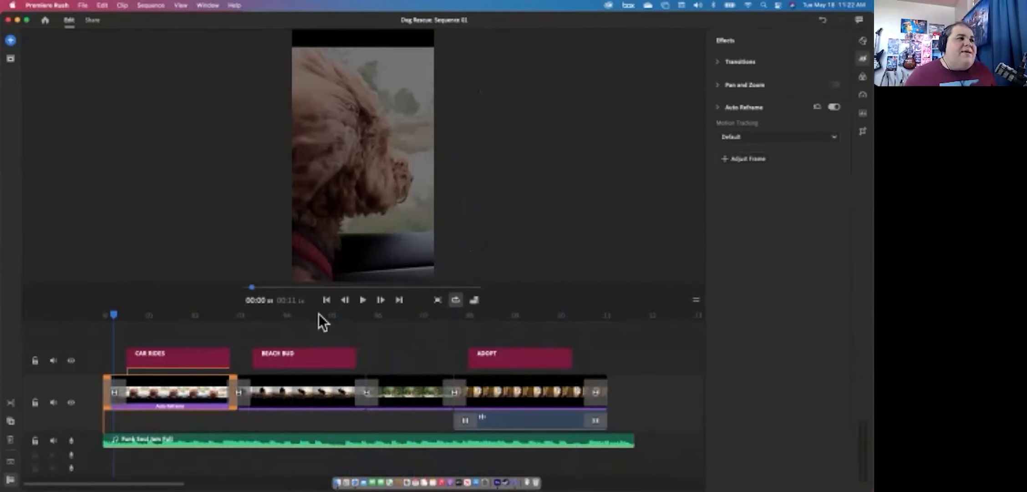
- Extend the ADOPT title to the end of the white dog clip
{"action": "left_click_drag", "start_coordinate": [113, 315], "coordinate": [607, 356]}
{"action": "left_click", "coordinate": [559, 357]}
{"action": "left_click_drag", "start_coordinate": [544, 315], "coordinate": [550, 334]}
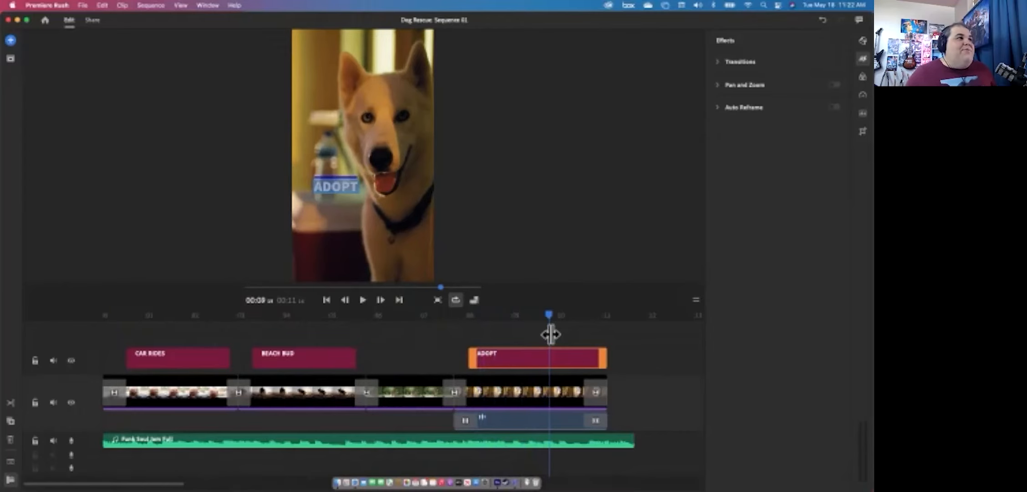
- Add the first Creative Campus logo PNG from the Dogs Files folder to the sequence after the last clip
{"action": "left_click", "coordinate": [9, 41]}
{"action": "left_click", "coordinate": [61, 69]}
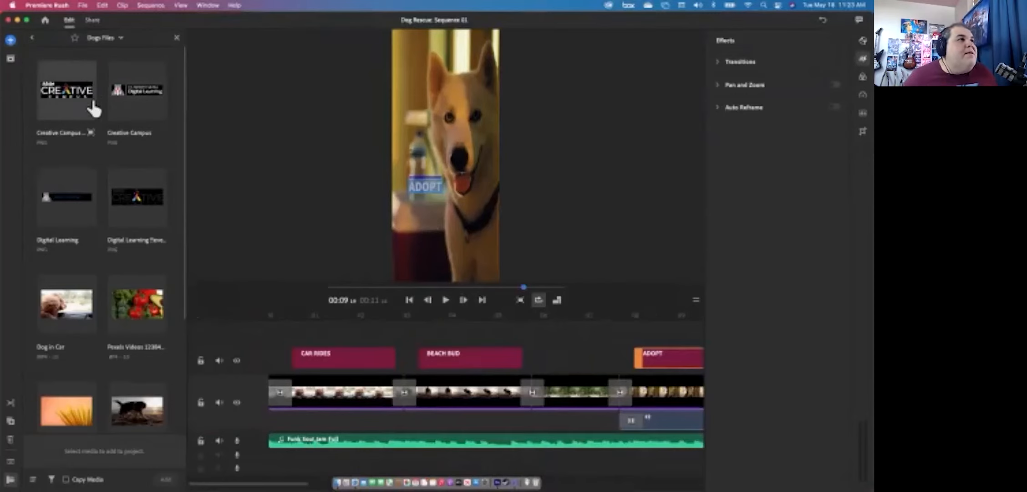
{"action": "left_click", "coordinate": [61, 105]}
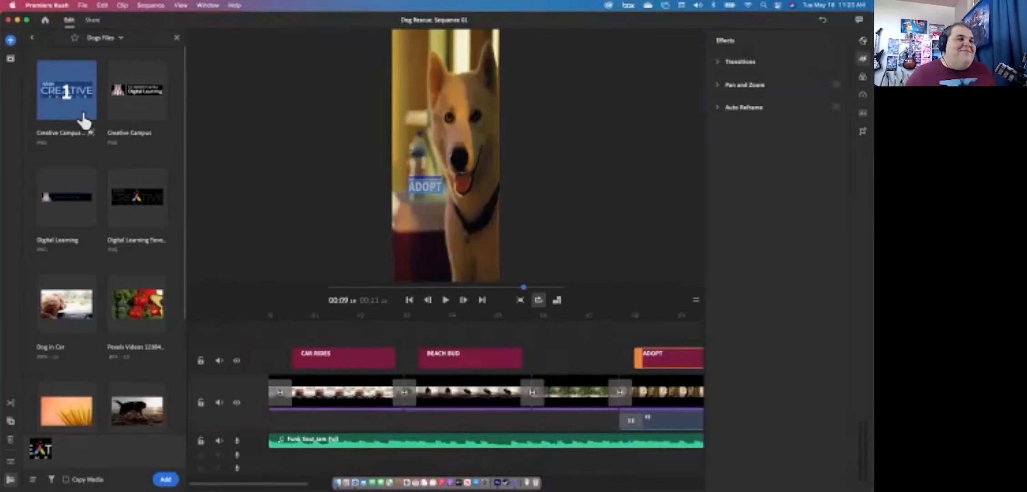
{"action": "left_click", "coordinate": [166, 480]}
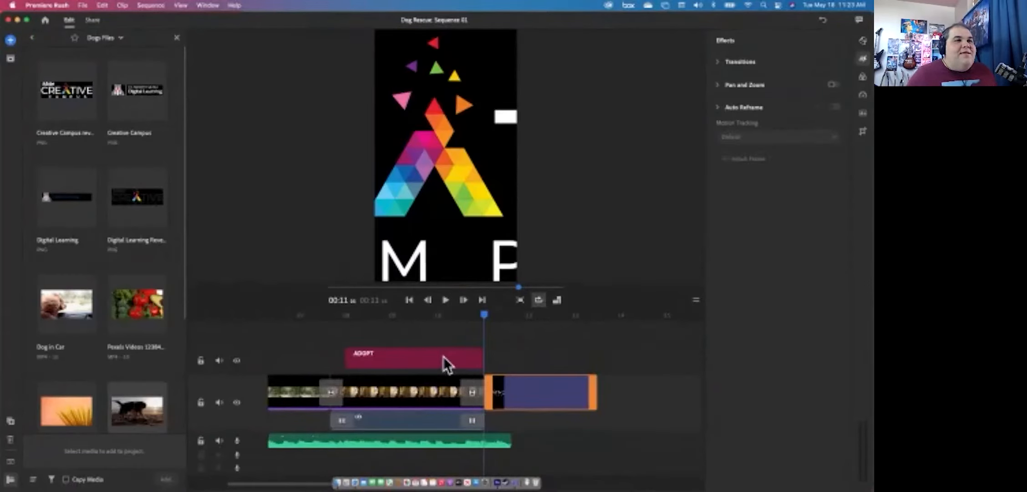
- Scale the Creative Campus logo down to a width of 85 with proportions maintained
{"action": "left_click", "coordinate": [523, 392]}
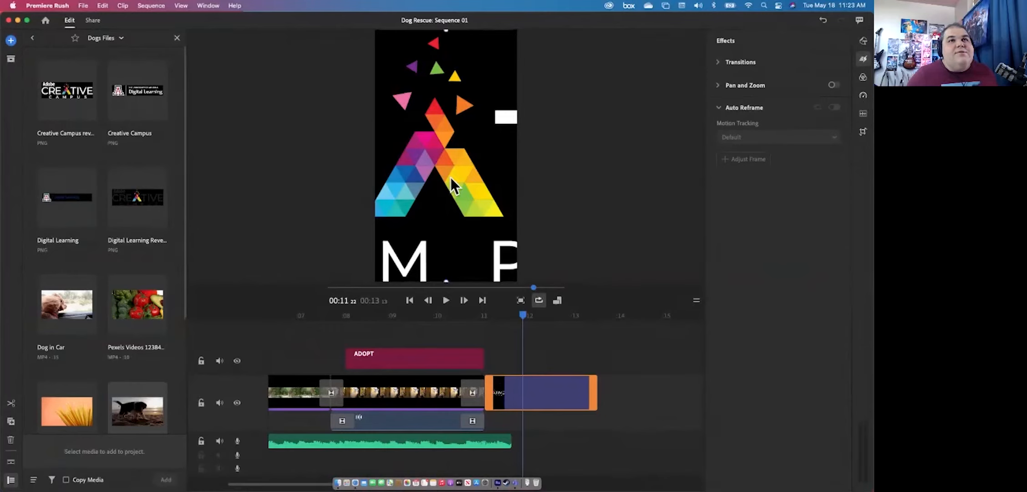
{"action": "left_click", "coordinate": [864, 131]}
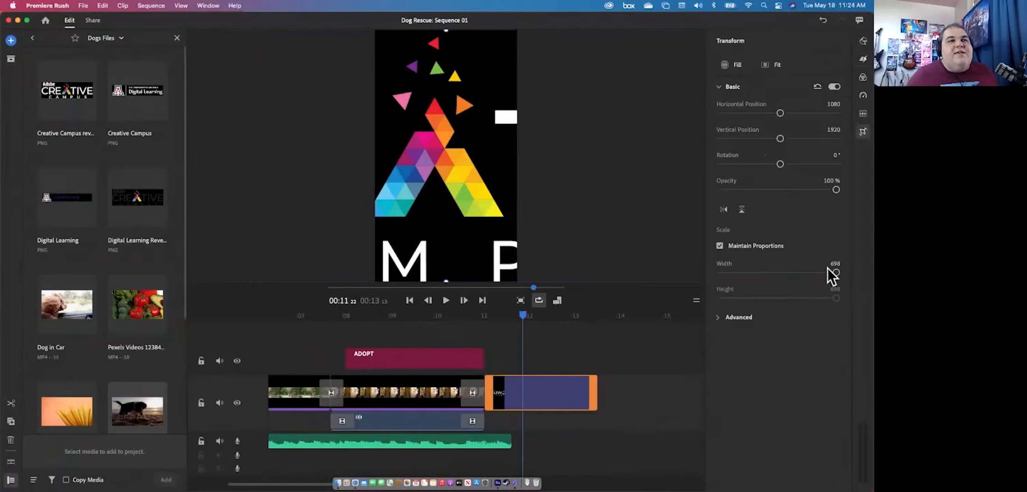
{"action": "left_click_drag", "start_coordinate": [832, 271], "coordinate": [769, 273]}
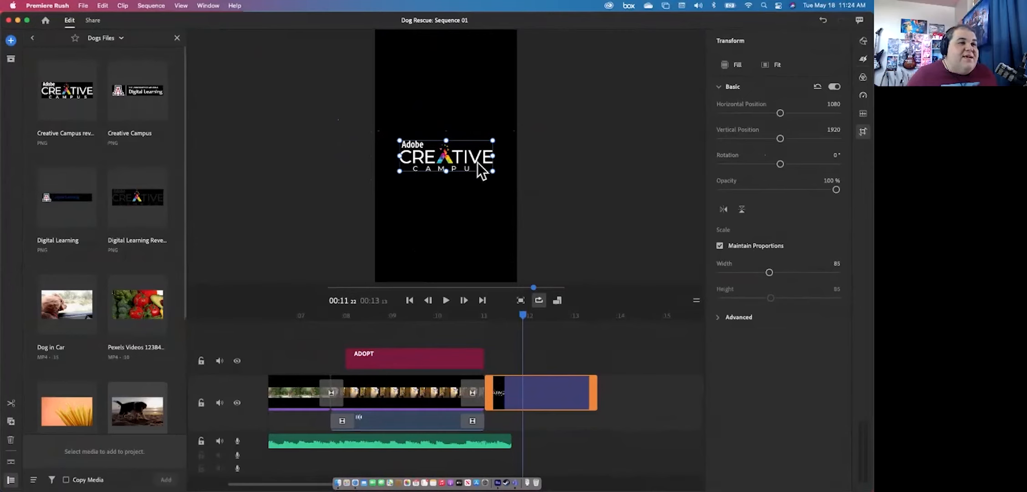
- Place the logo clip on the track above the ADOPT title, move the logo to the frame's lower part and undo its rotation
{"action": "left_click_drag", "start_coordinate": [535, 380], "coordinate": [417, 343]}
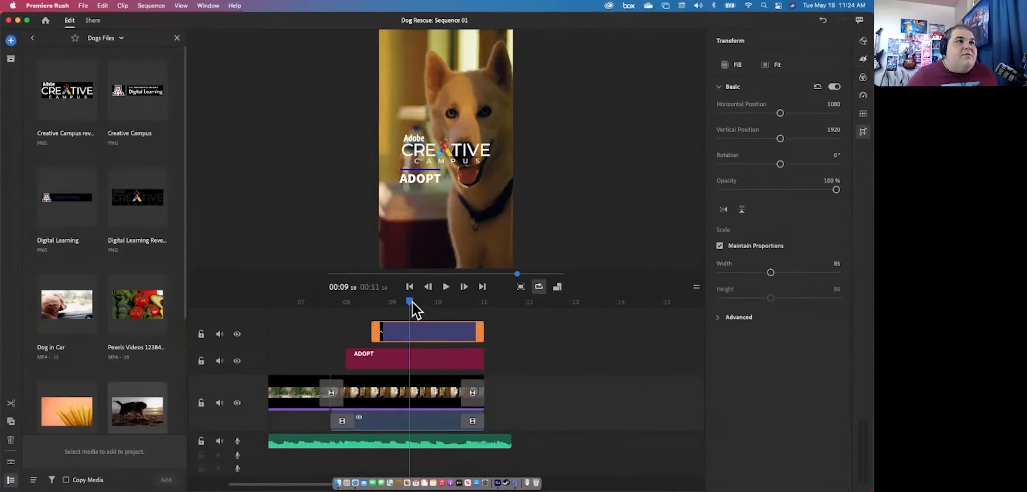
{"action": "left_click_drag", "start_coordinate": [447, 153], "coordinate": [454, 244]}
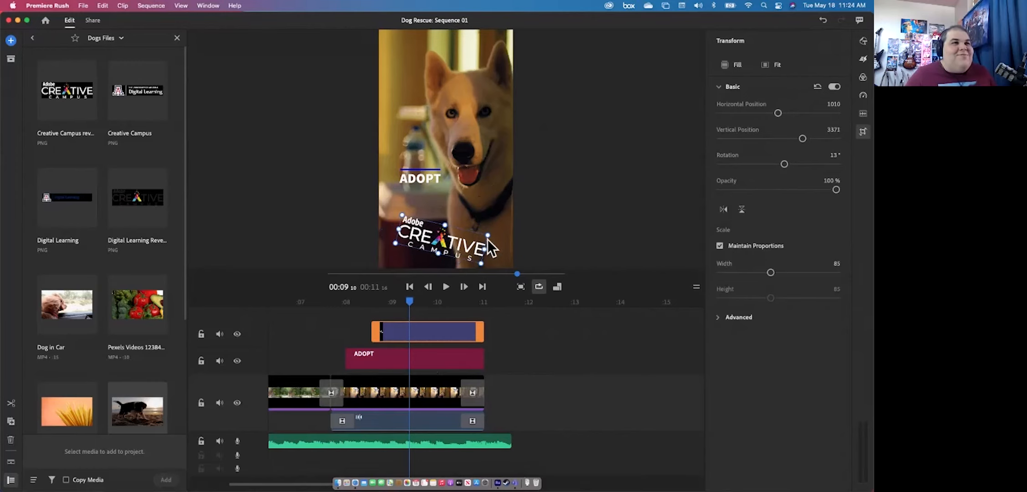
{"action": "key", "text": "super+z"}
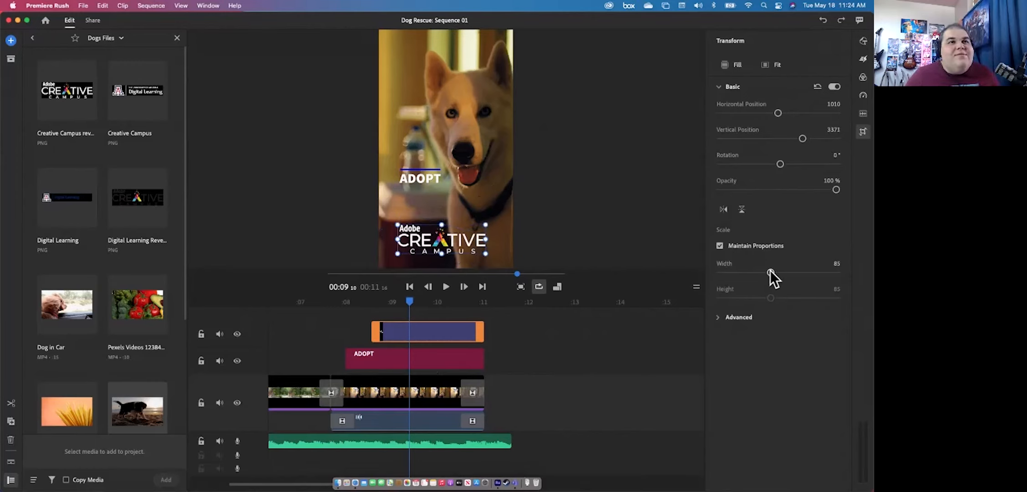
- Scale the logo to a width of 57, set its horizontal position to 638 and check it over the white dog clip
{"action": "left_click_drag", "start_coordinate": [770, 272], "coordinate": [753, 272]}
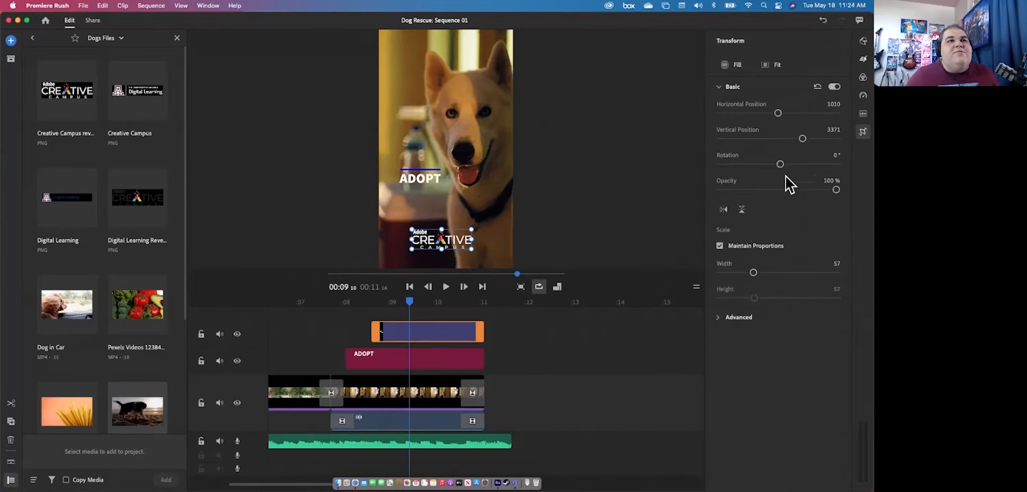
{"action": "left_click_drag", "start_coordinate": [780, 112], "coordinate": [774, 112]}
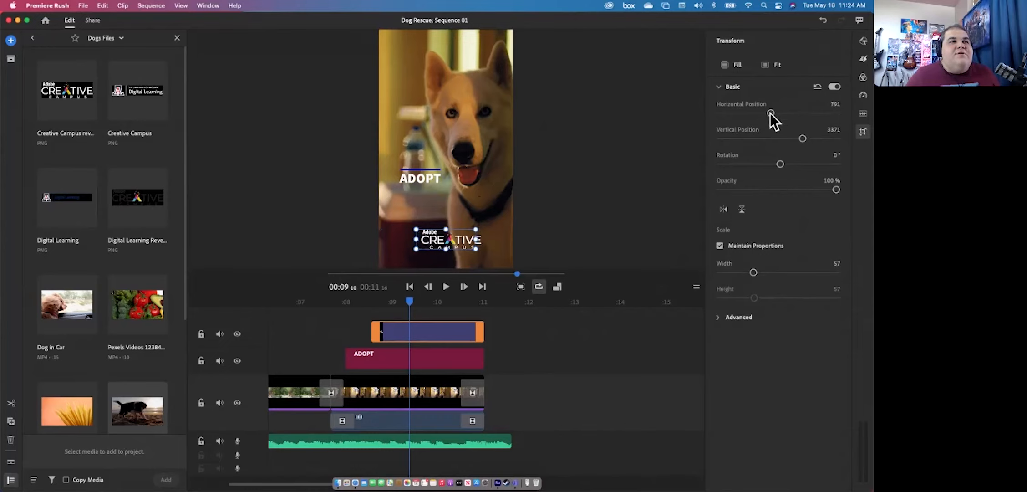
{"action": "left_click_drag", "start_coordinate": [770, 113], "coordinate": [767, 113]}
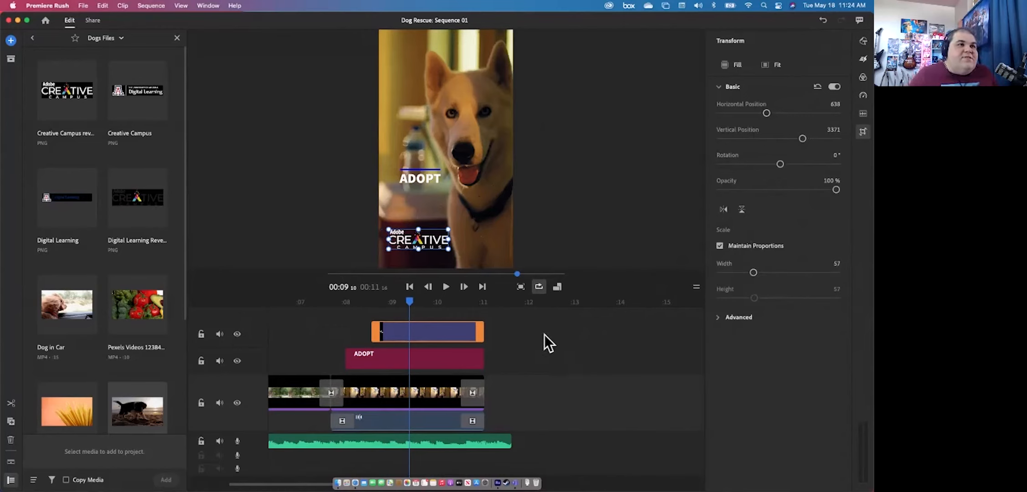
{"action": "left_click", "coordinate": [449, 301]}
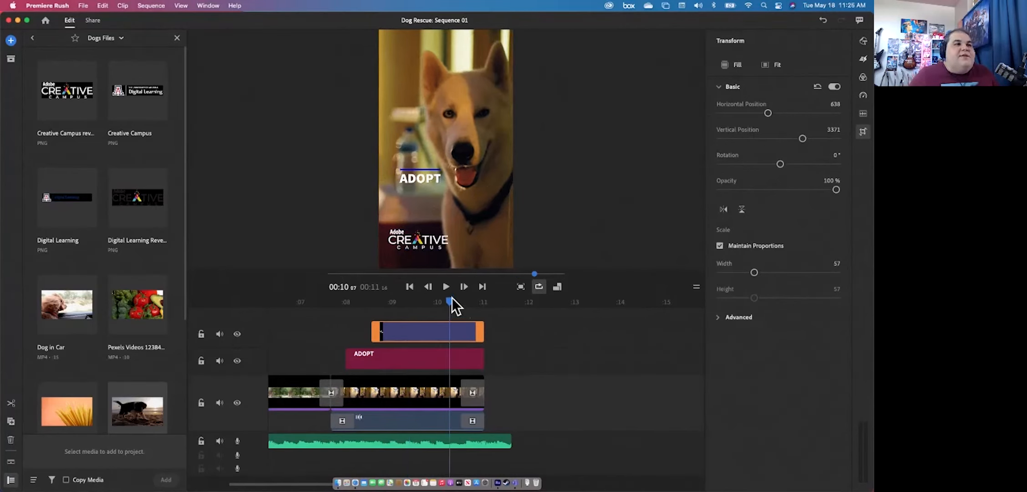
{"action": "left_click_drag", "start_coordinate": [449, 303], "coordinate": [406, 319]}
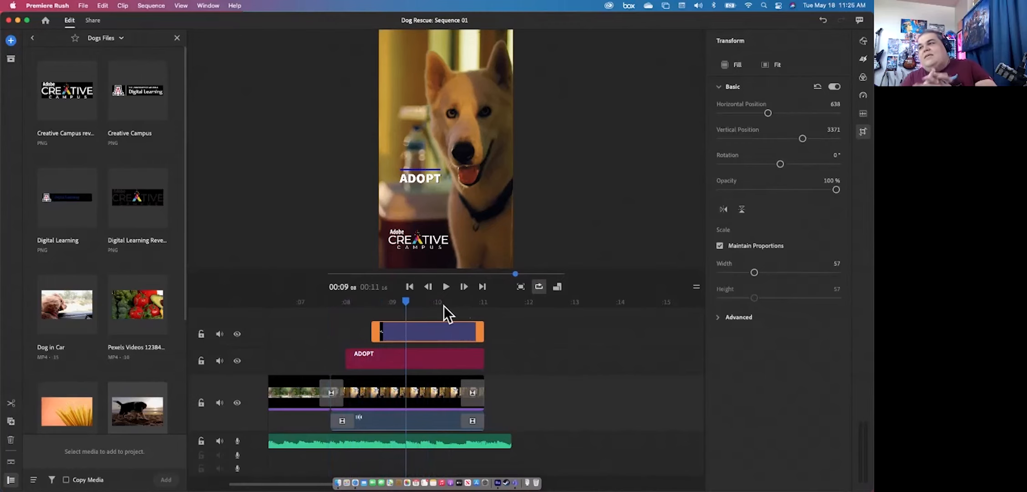
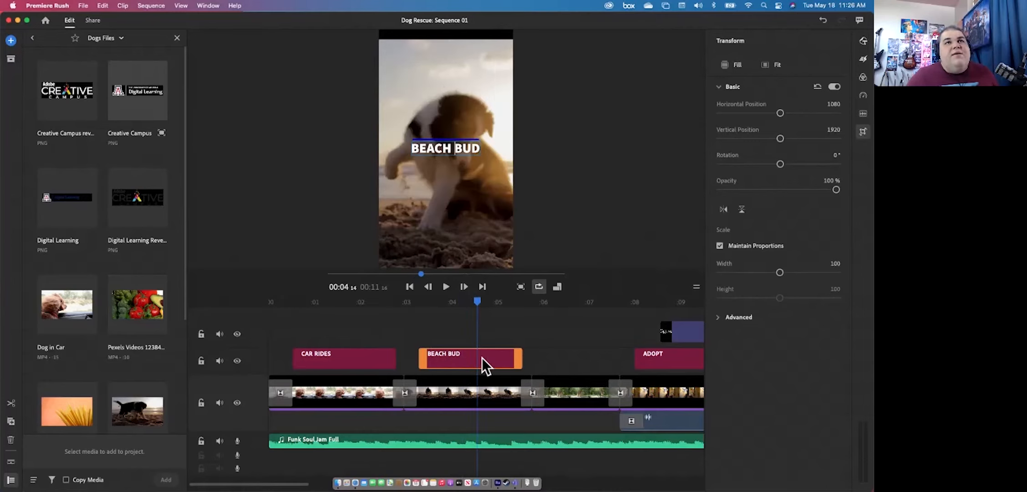
- Open the BEACH BUD title's text settings and examine the fonts available for it
{"action": "left_click", "coordinate": [863, 44]}
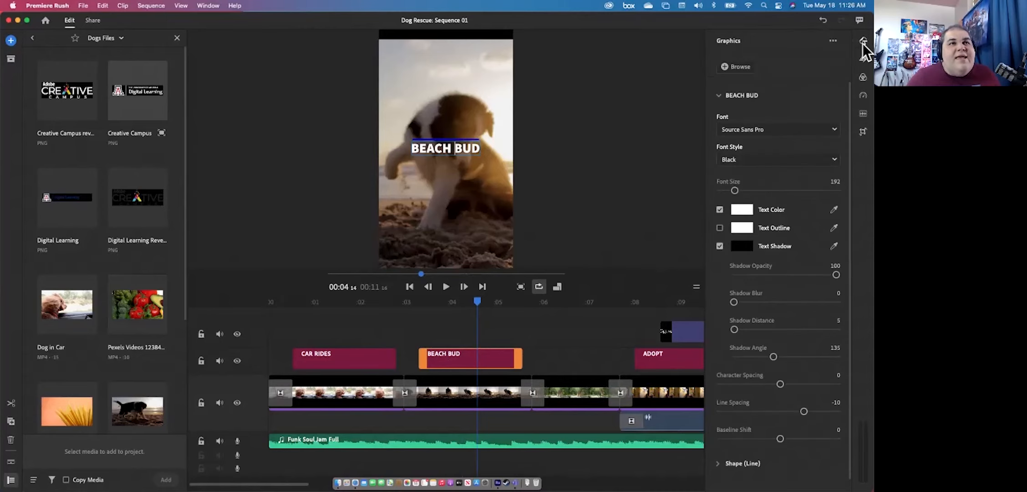
{"action": "left_click", "coordinate": [835, 129]}
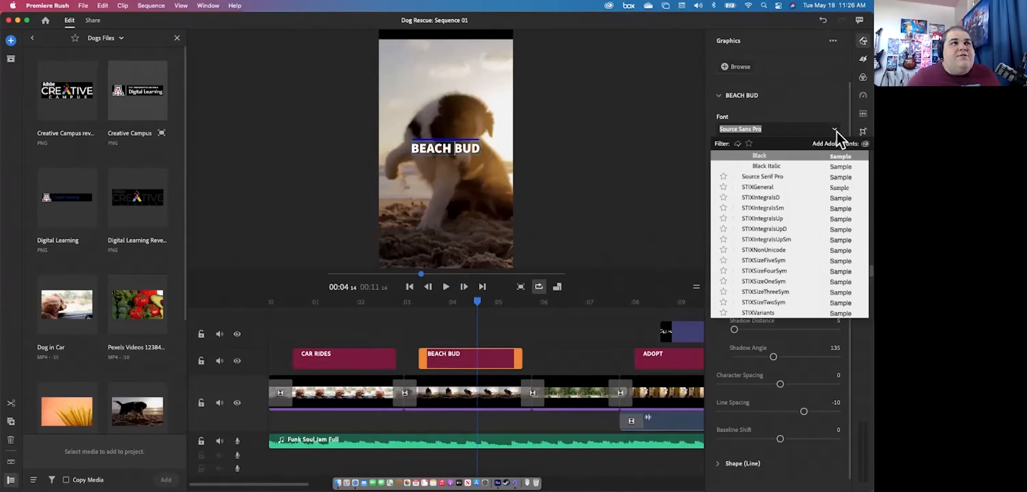
{"action": "left_click", "coordinate": [458, 144]}
{"action": "double_click", "coordinate": [459, 144]}
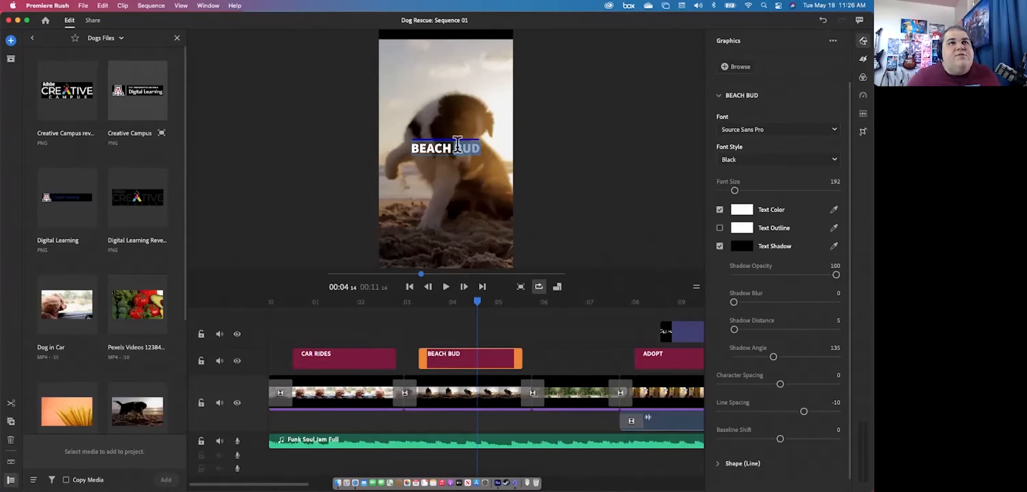
{"action": "left_click", "coordinate": [832, 128]}
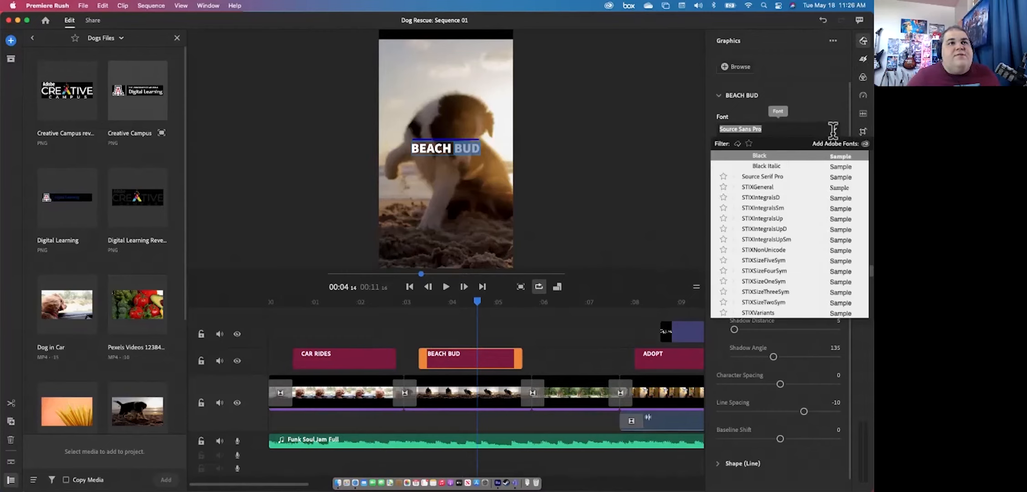
{"action": "left_click", "coordinate": [816, 101]}
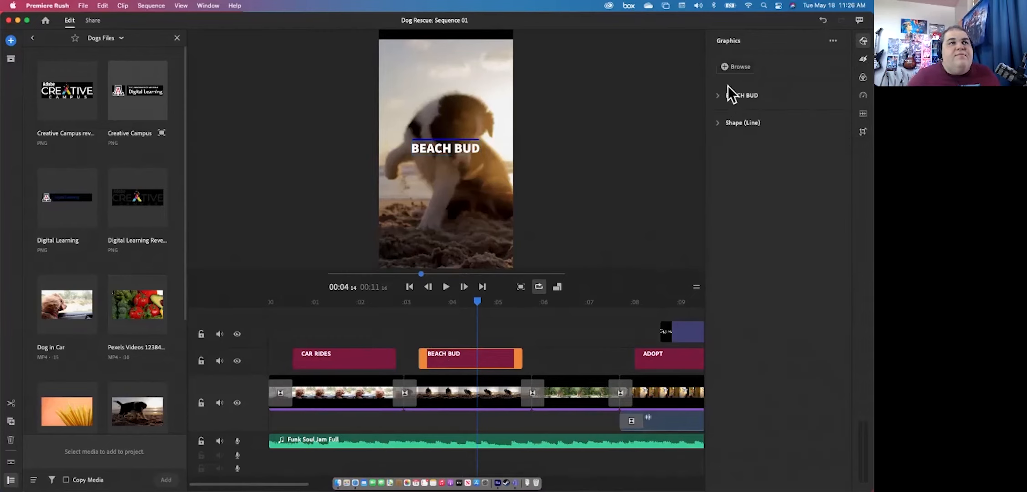
{"action": "left_click", "coordinate": [718, 95]}
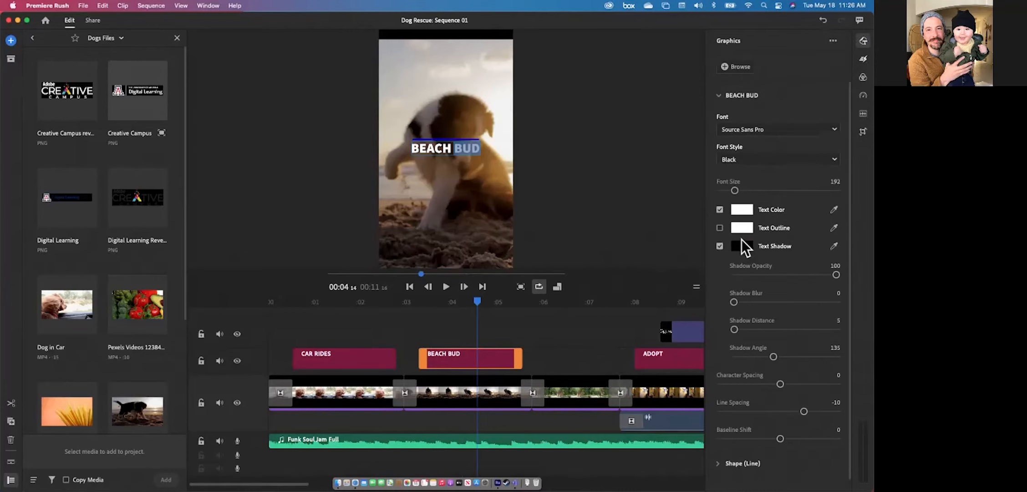
- Change the text color of the BEACH BUD title to red
{"action": "left_click", "coordinate": [746, 212]}
{"action": "left_click_drag", "start_coordinate": [403, 239], "coordinate": [437, 310]}
{"action": "left_click", "coordinate": [533, 196]}
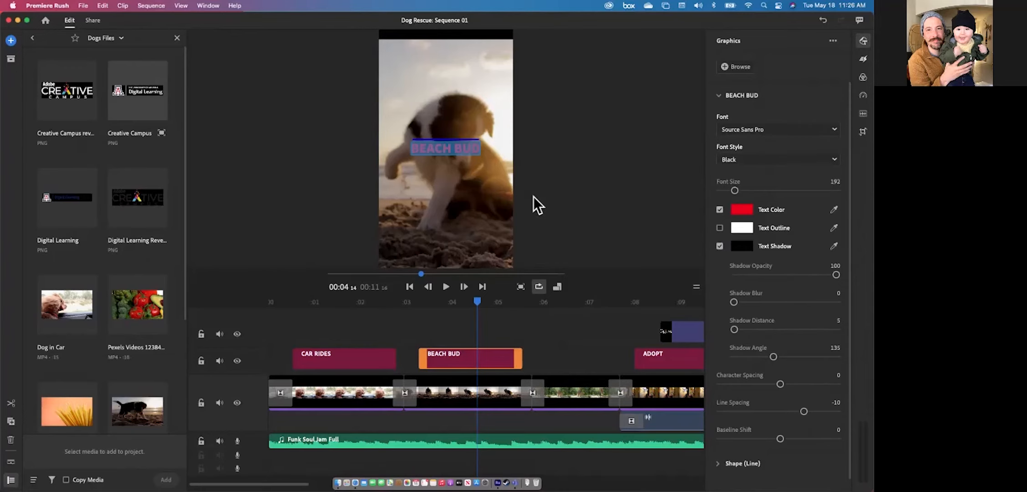
- Undo the red text color of the BEACH BUD title, dismiss the screen recording request and deselect the title text
{"action": "key", "text": "super+z"}
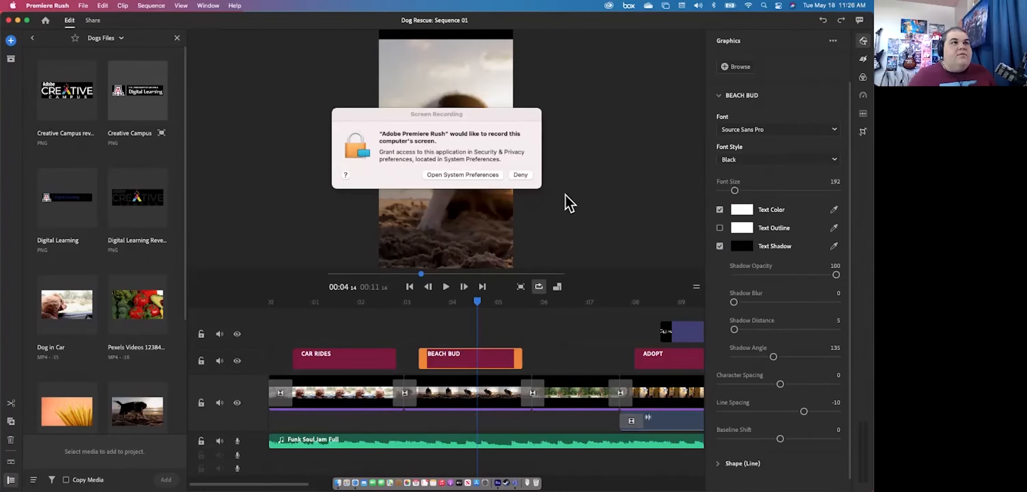
{"action": "left_click", "coordinate": [496, 175]}
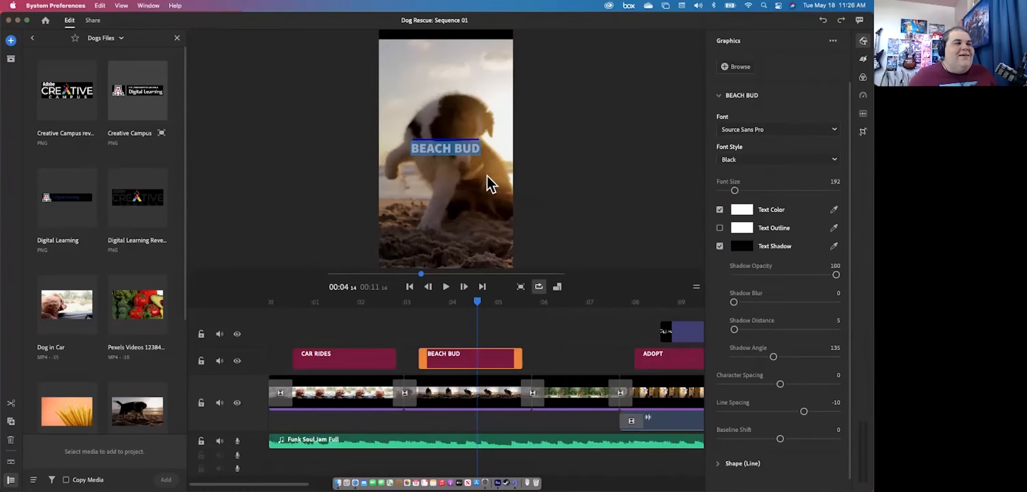
{"action": "left_click", "coordinate": [568, 198]}
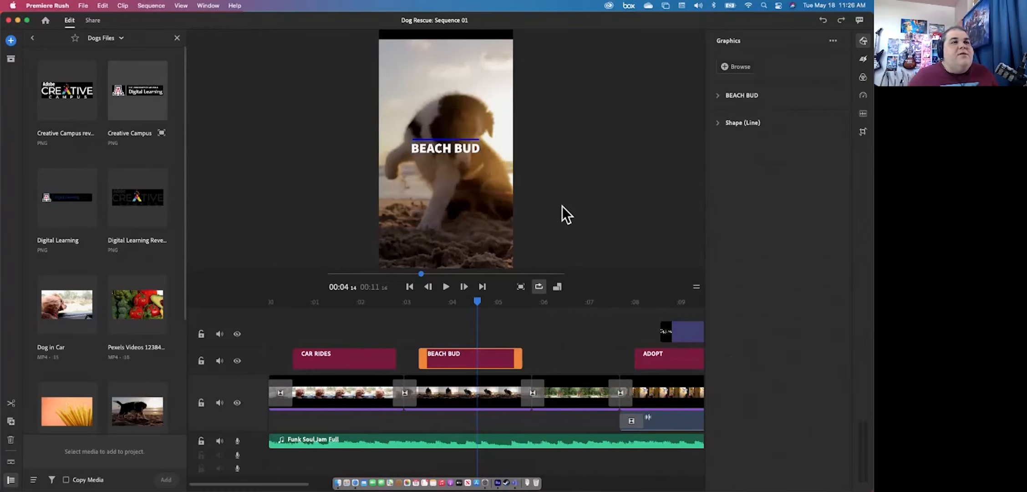
- Try the sequence in the 16:9 aspect ratio and in the 4:5 aspect ratio
{"action": "left_click", "coordinate": [557, 288]}
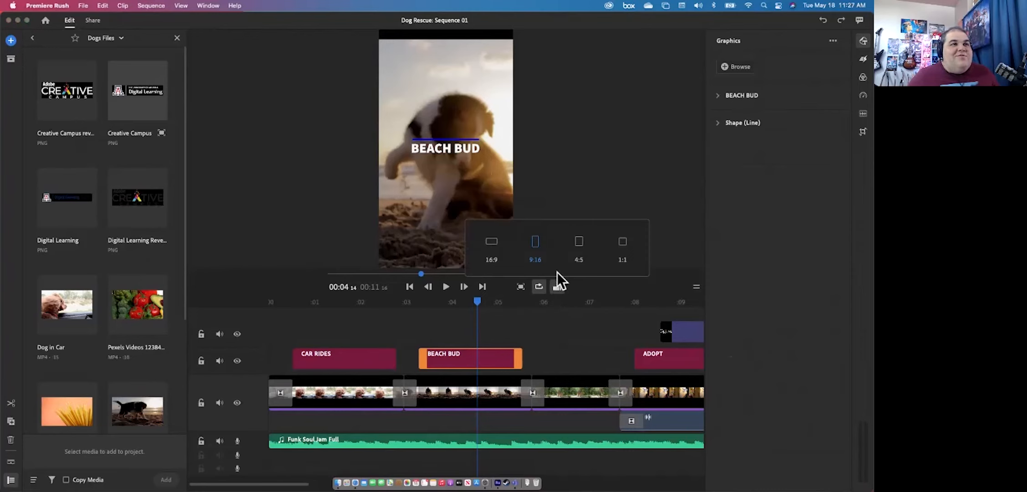
{"action": "left_click", "coordinate": [493, 252]}
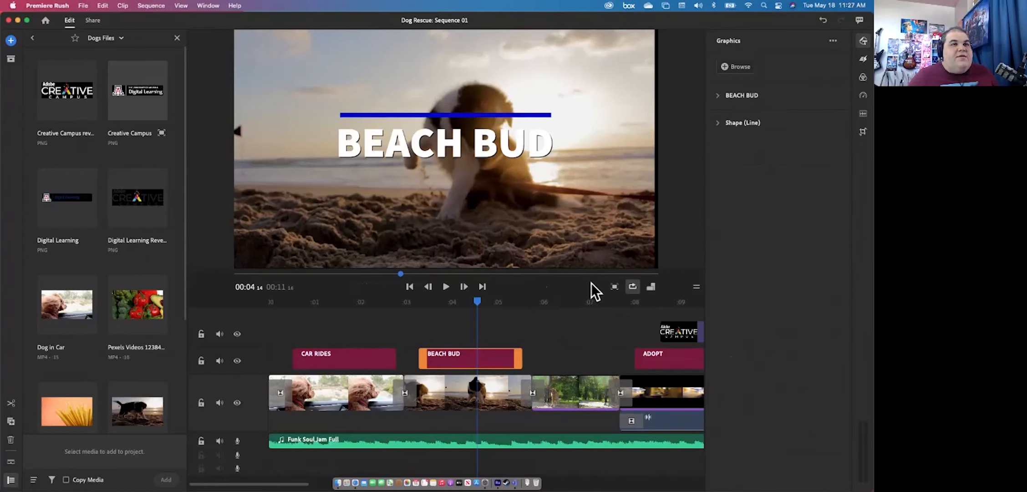
{"action": "left_click", "coordinate": [650, 286]}
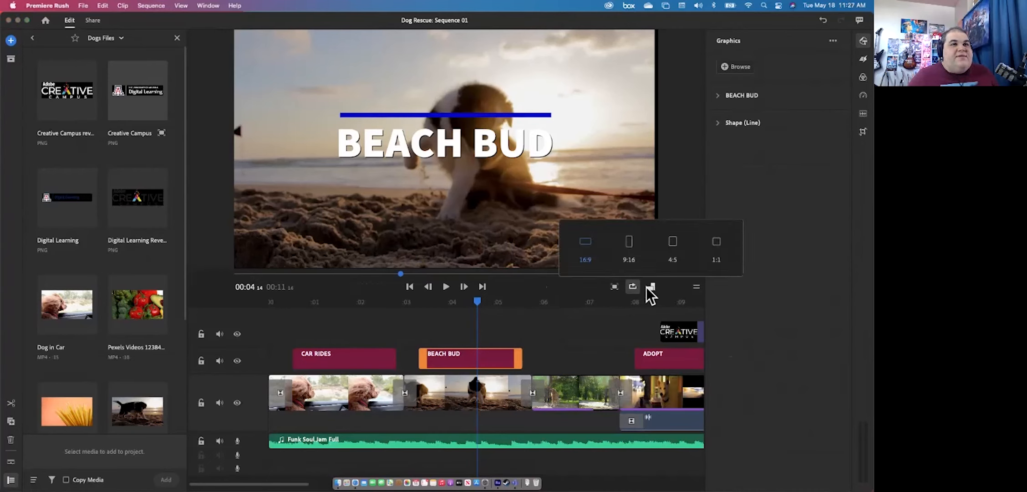
{"action": "left_click", "coordinate": [674, 245]}
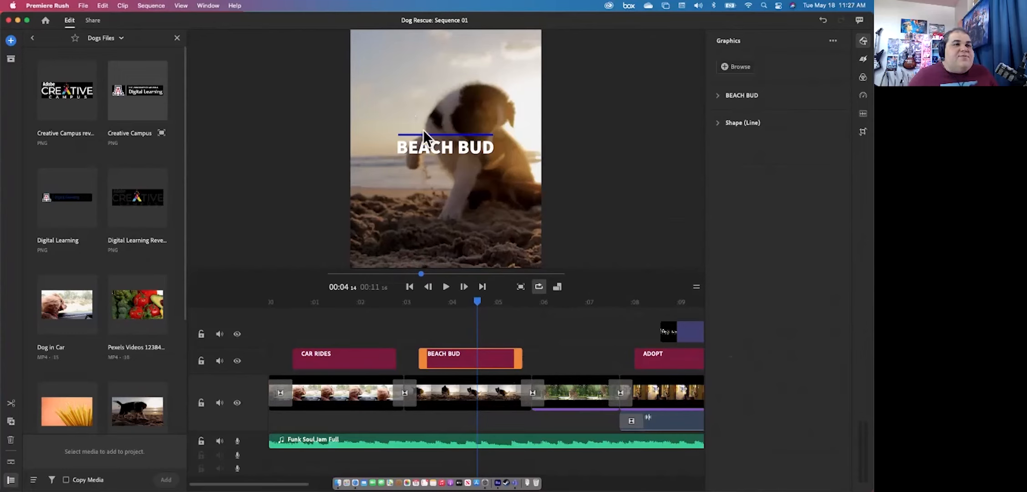
- Change the sequence's aspect ratio to 1:1 and preview the BEACH BUD frame at full-screen size
{"action": "left_click", "coordinate": [540, 287]}
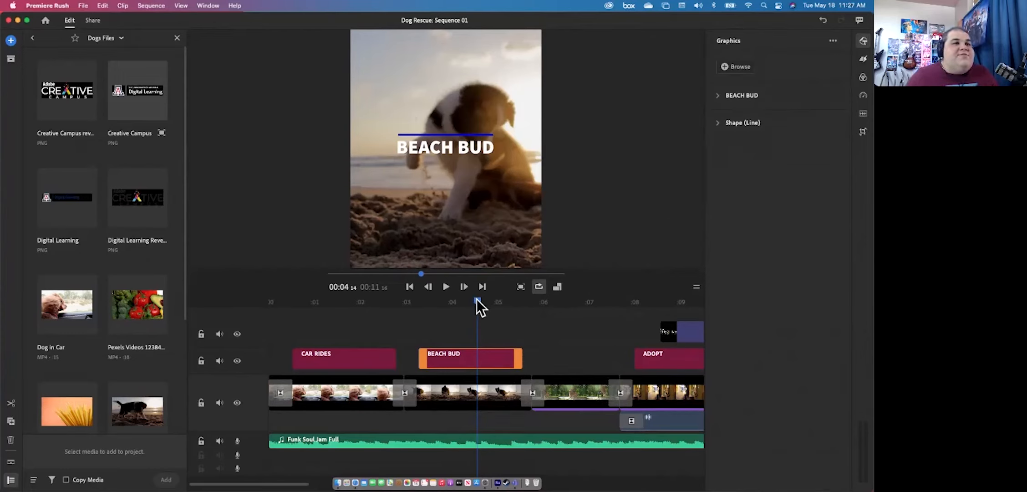
{"action": "left_click", "coordinate": [540, 287]}
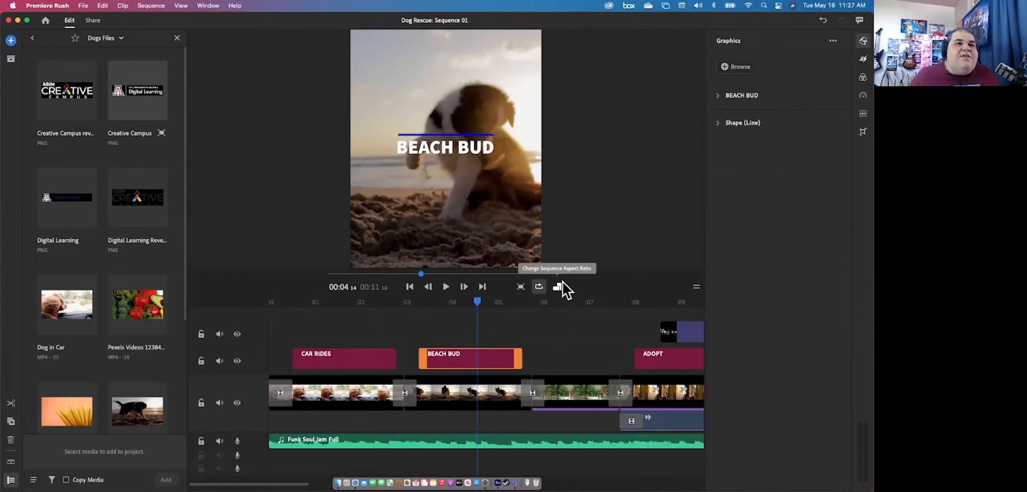
{"action": "left_click", "coordinate": [561, 283]}
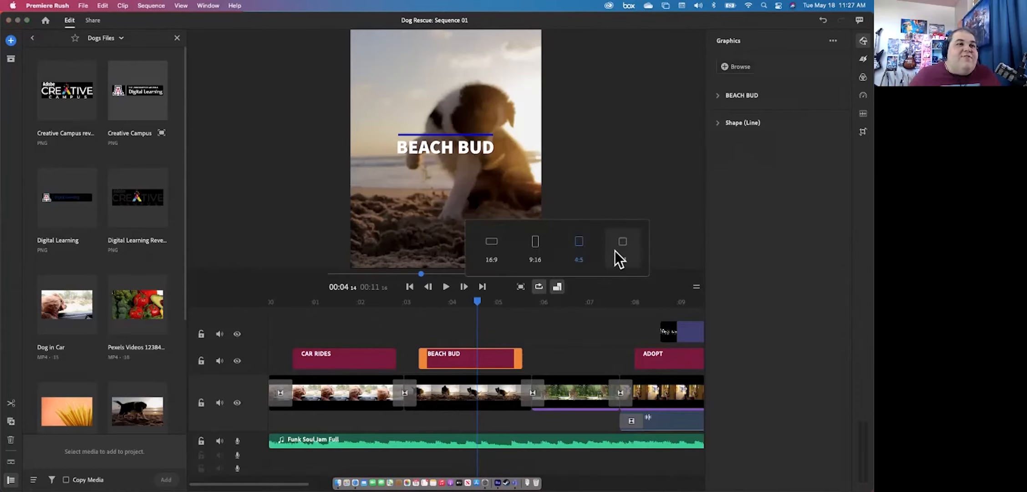
{"action": "left_click", "coordinate": [615, 253]}
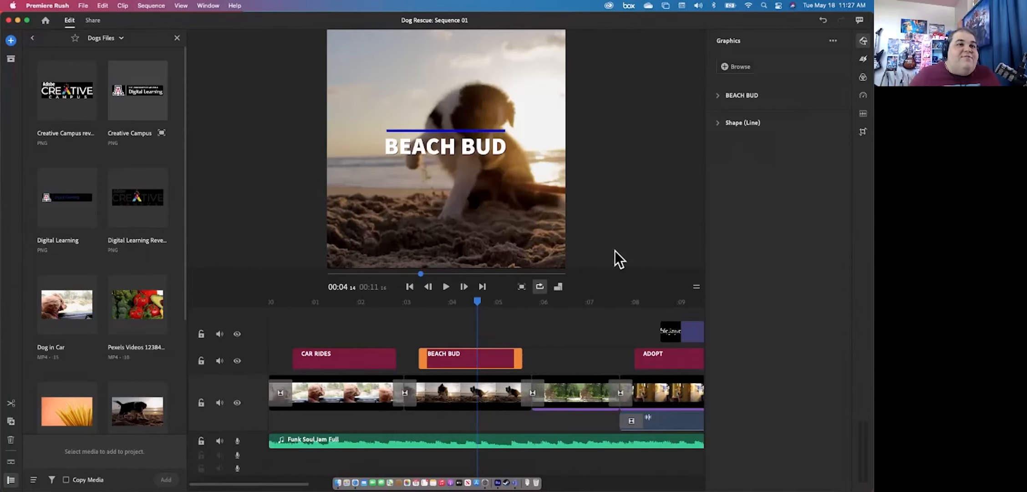
{"action": "left_click", "coordinate": [523, 285]}
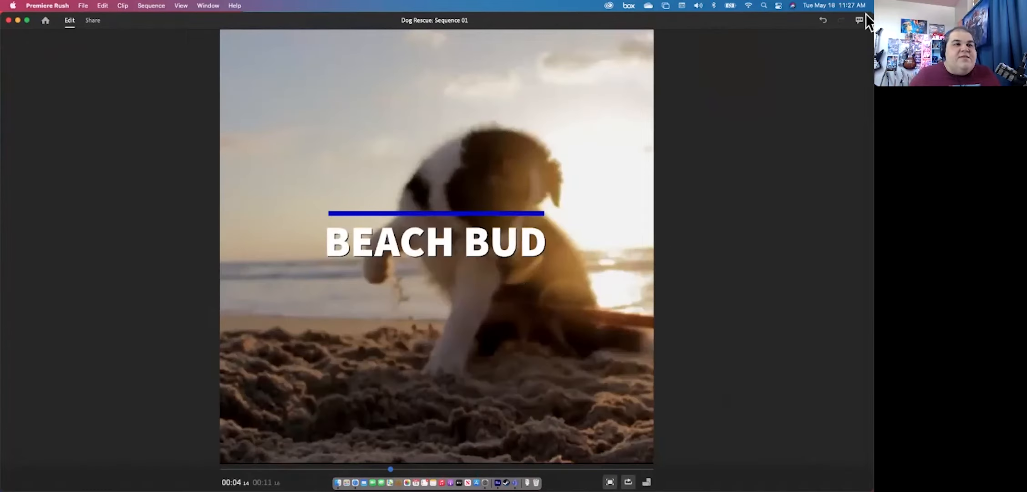
{"action": "left_click", "coordinate": [609, 482]}
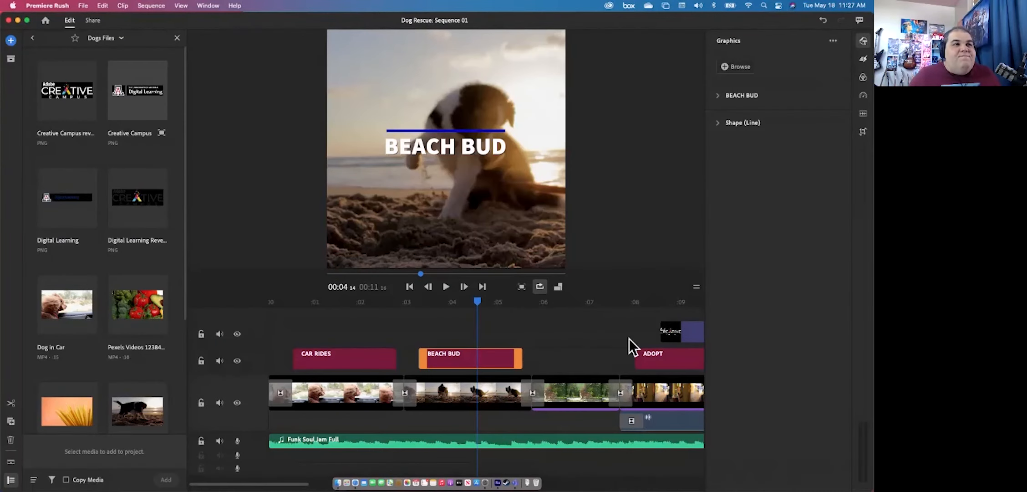
- Set the sequence's aspect ratio to 16:9 and play it from the BEACH BUD clip to the ADOPT clip
{"action": "left_click", "coordinate": [559, 286]}
{"action": "left_click", "coordinate": [492, 257]}
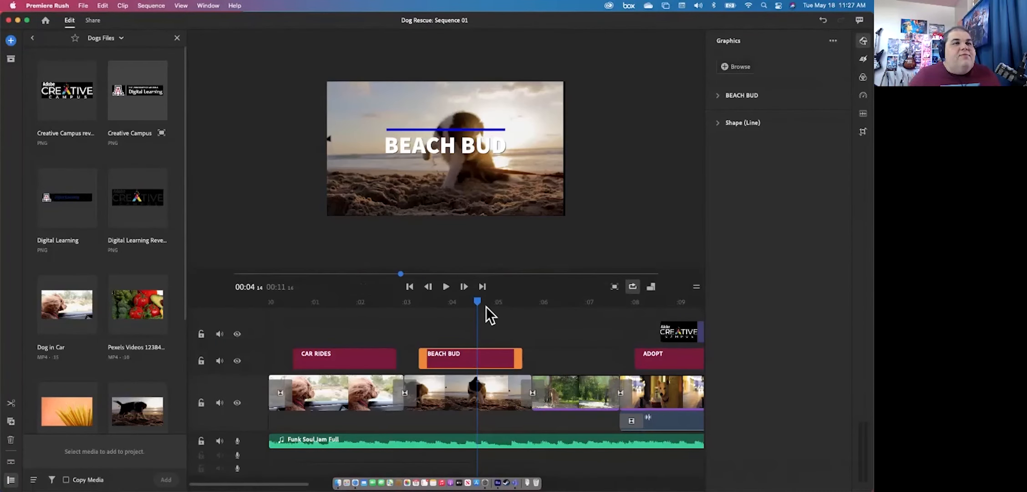
{"action": "left_click_drag", "start_coordinate": [477, 301], "coordinate": [447, 306]}
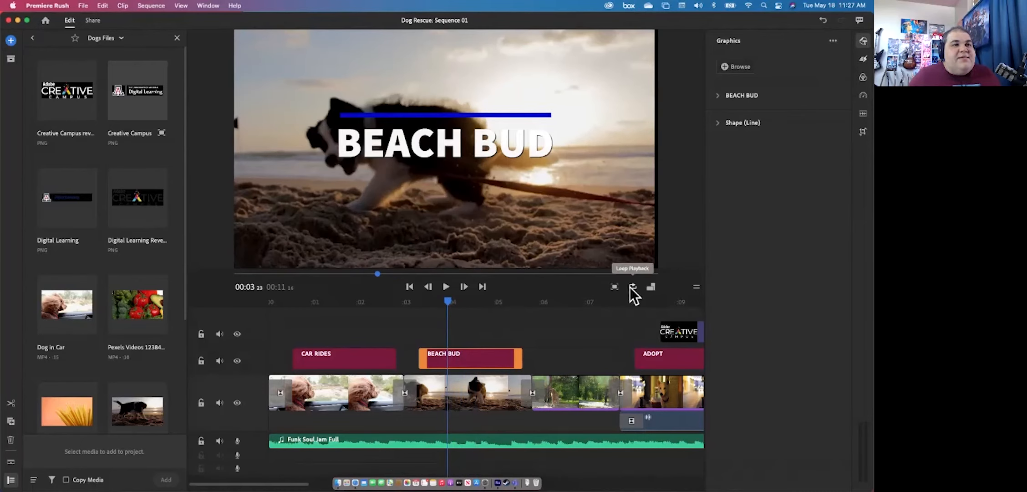
{"action": "left_click", "coordinate": [445, 287]}
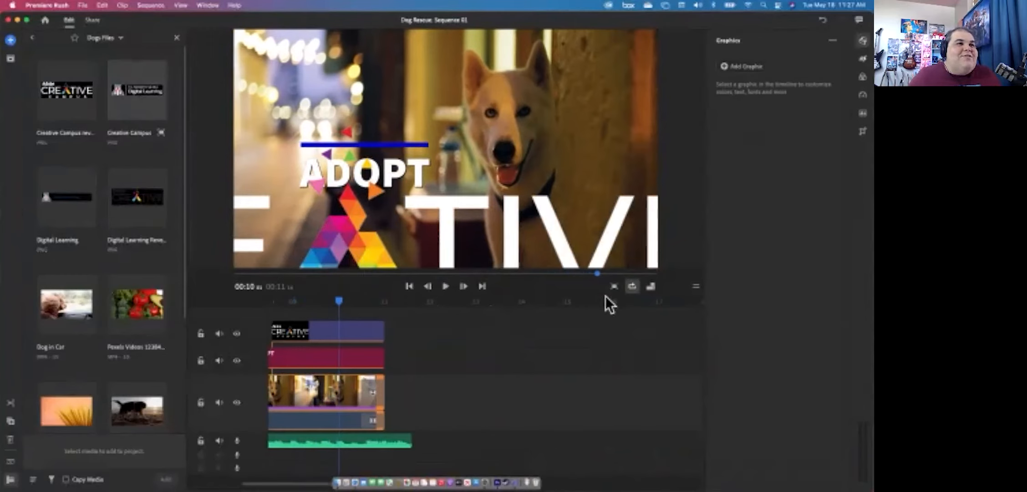
- Return the sequence to the 9:16 aspect ratio at the ADOPT clip
{"action": "left_click", "coordinate": [421, 226]}
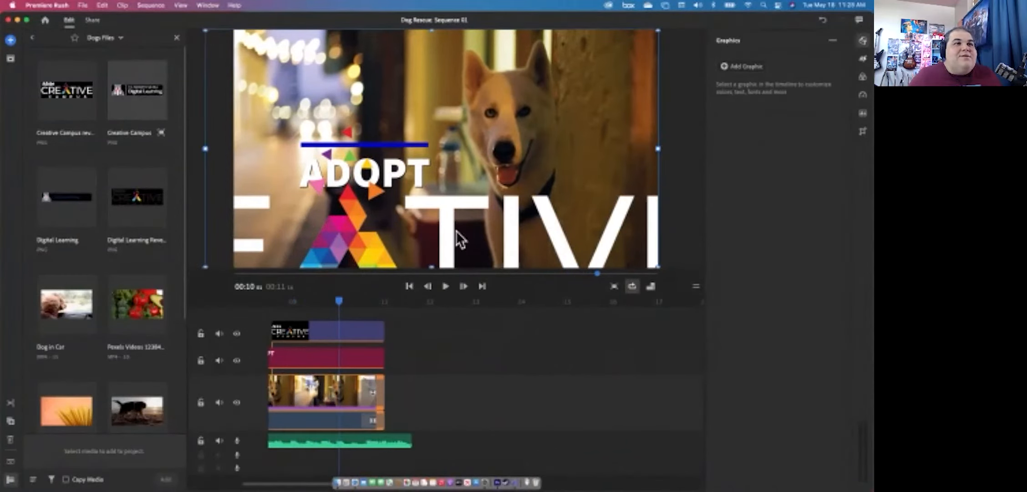
{"action": "left_click", "coordinate": [651, 288]}
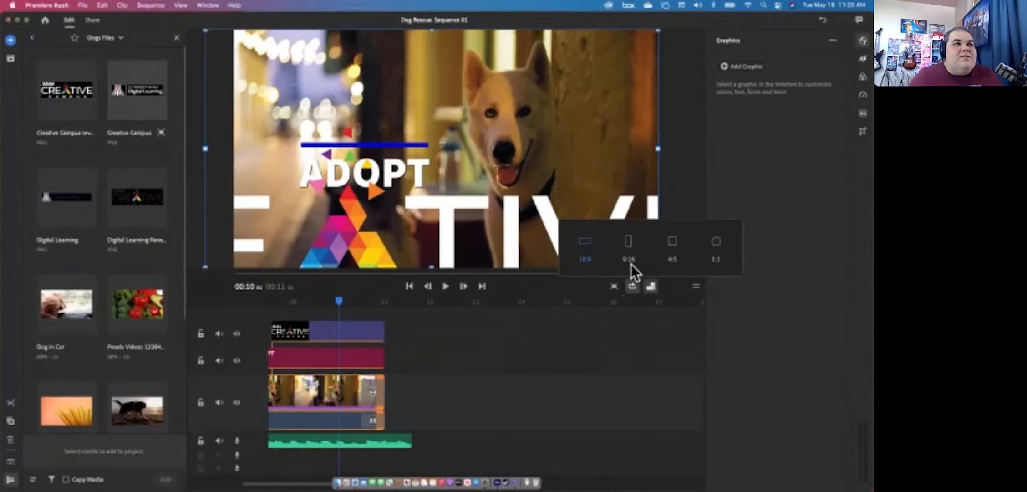
{"action": "left_click", "coordinate": [625, 253]}
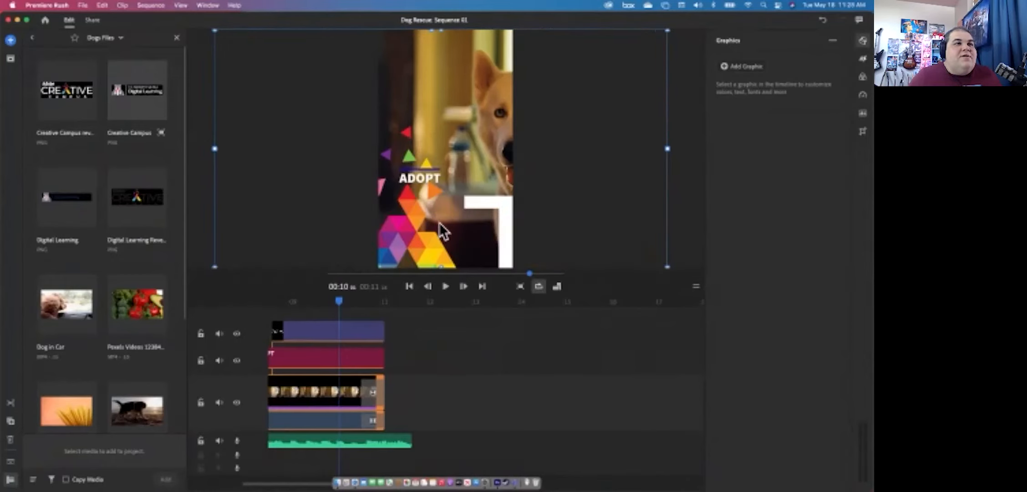
- Scale the Creative Campus logo clip to a width of about 69 so the whole logo fits beneath the ADOPT title
{"action": "left_click", "coordinate": [346, 327]}
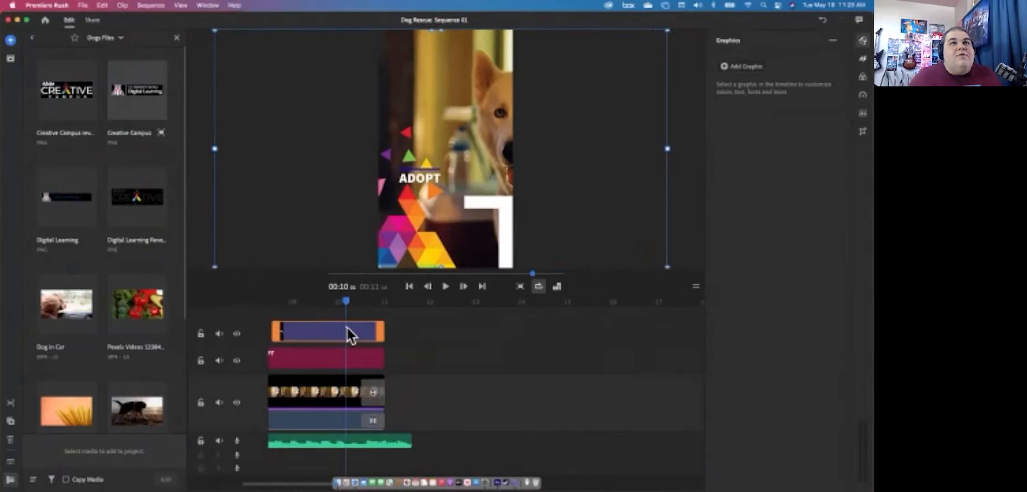
{"action": "left_click", "coordinate": [864, 132]}
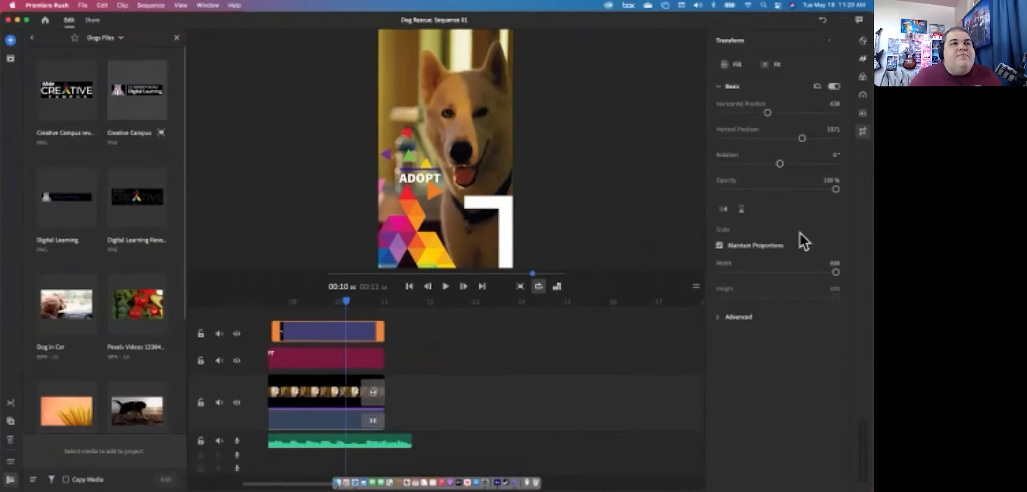
{"action": "left_click_drag", "start_coordinate": [799, 271], "coordinate": [755, 269]}
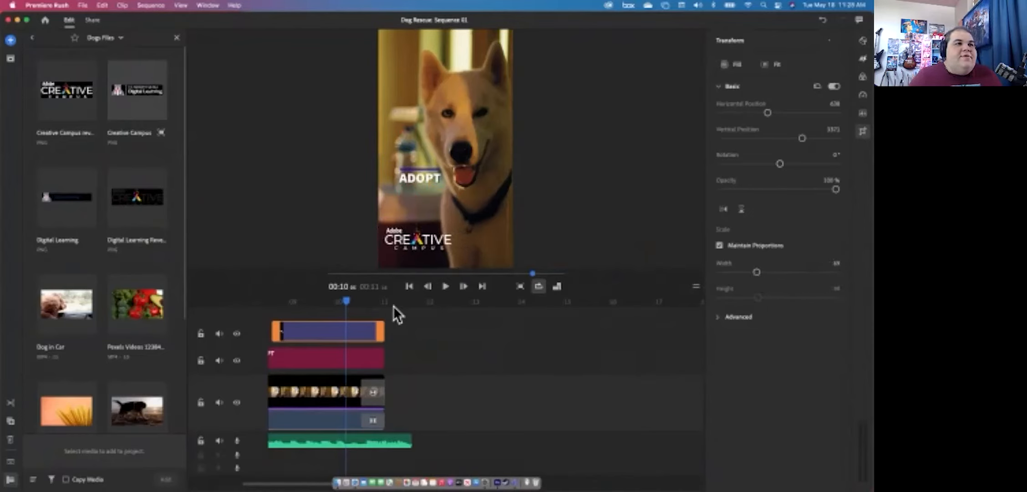
- Play the vertical sequence from its start into the CAR RIDES title to review the framing
{"action": "left_click_drag", "start_coordinate": [347, 303], "coordinate": [109, 315]}
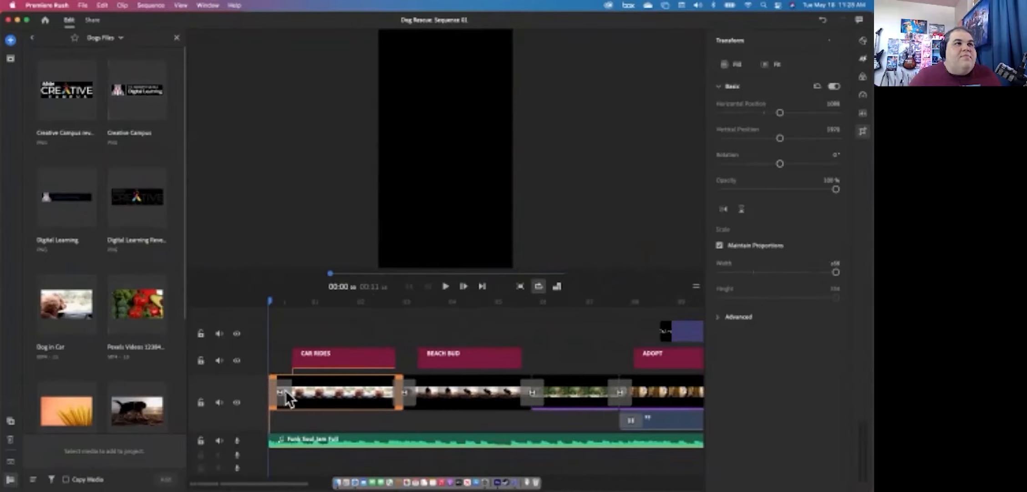
{"action": "key", "text": "space"}
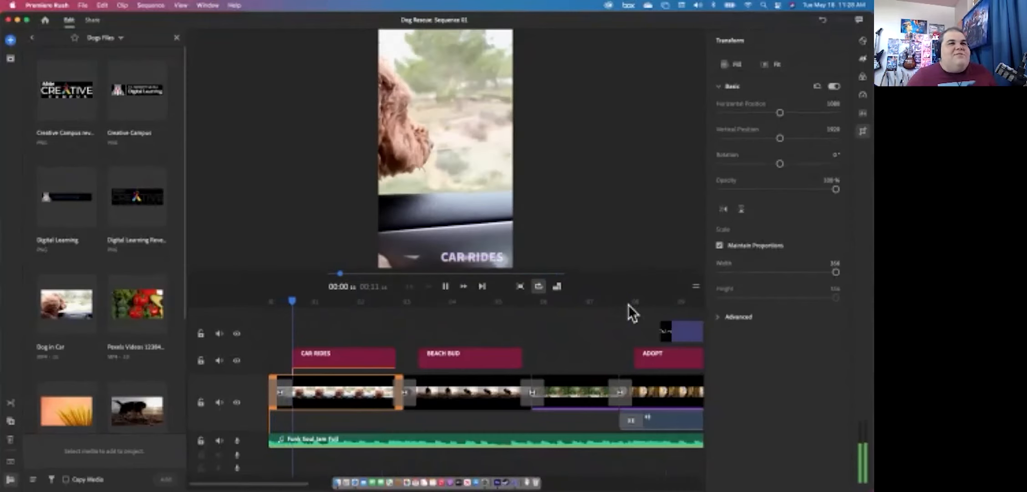
{"action": "key", "text": "space"}
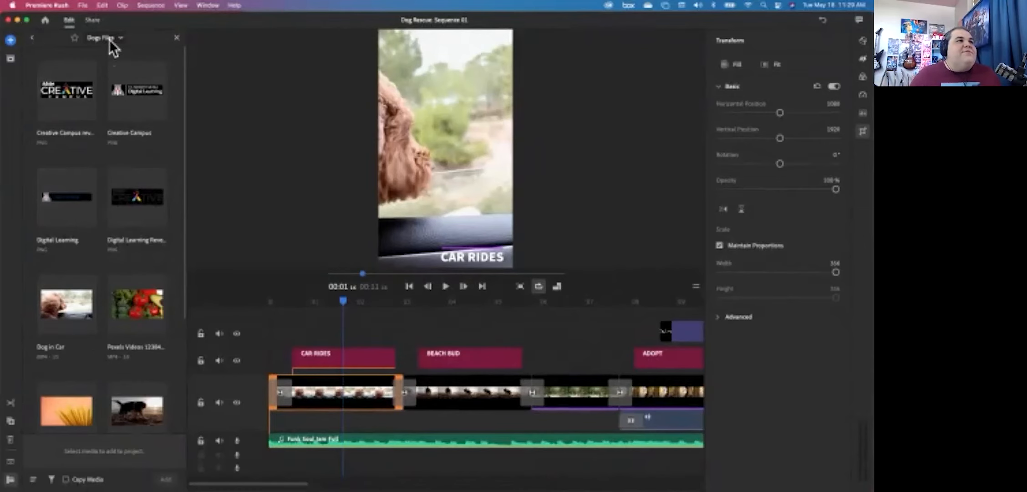
- Open the Q&A Video project from the projects overview and play its sequence from the start to the second question title
{"action": "left_click", "coordinate": [44, 21]}
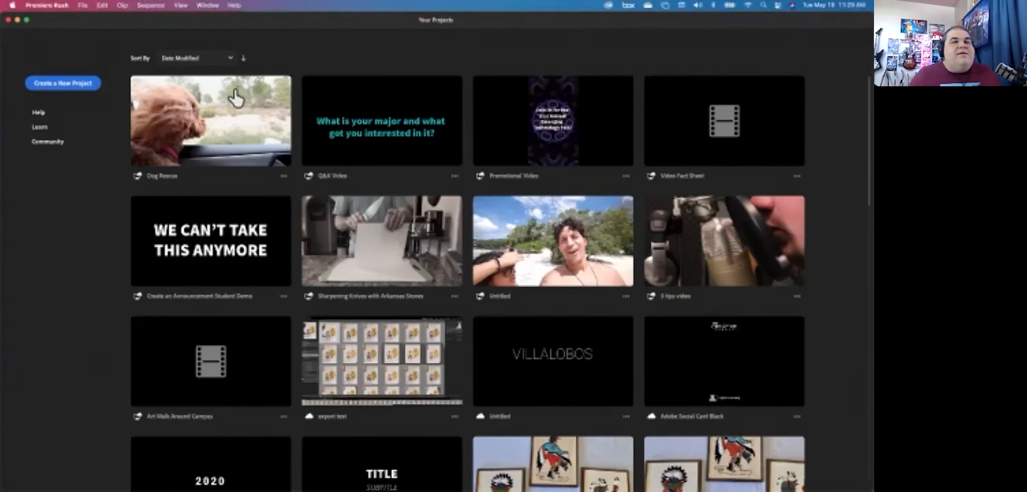
{"action": "left_click", "coordinate": [366, 132]}
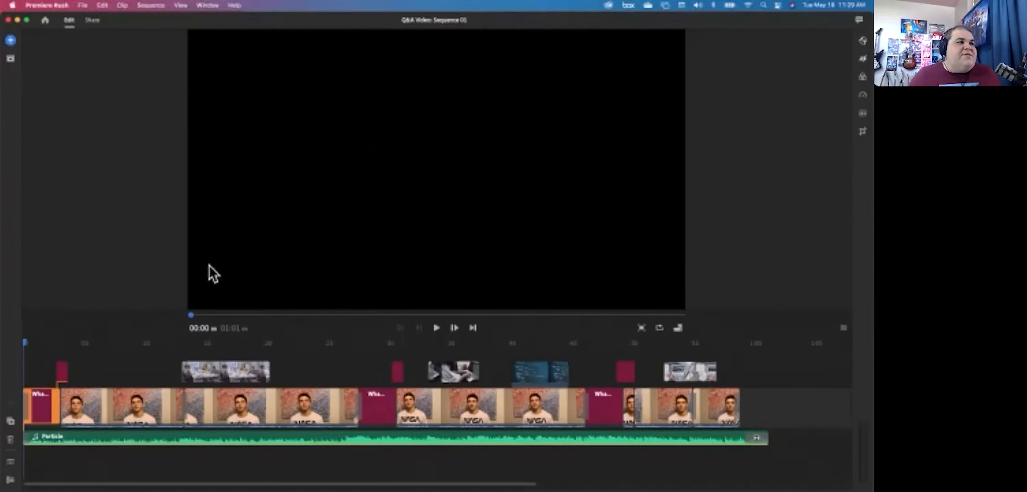
{"action": "mouse_move", "coordinate": [25, 342]}
{"action": "left_mouse_down"}
{"action": "mouse_move", "coordinate": [33, 345]}
{"action": "mouse_move", "coordinate": [22, 347]}
{"action": "left_mouse_up"}
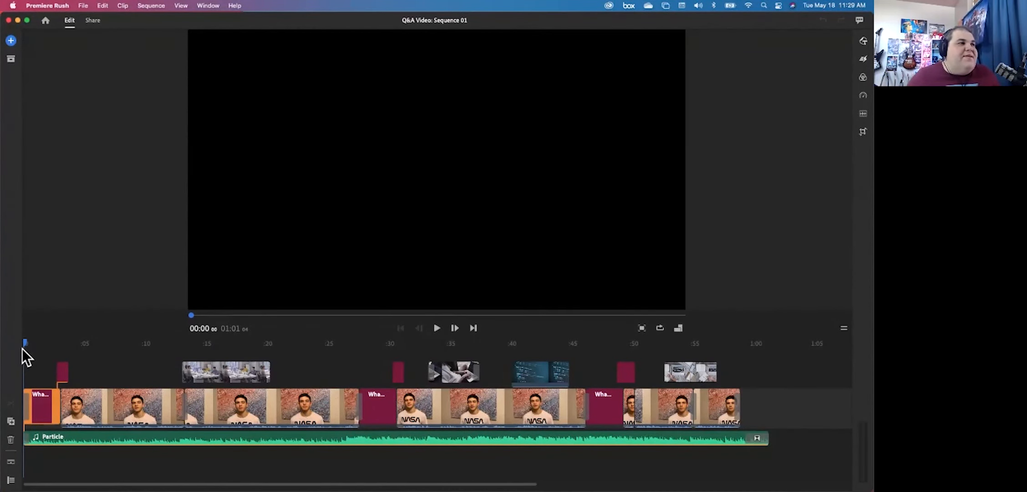
{"action": "key", "text": "space"}
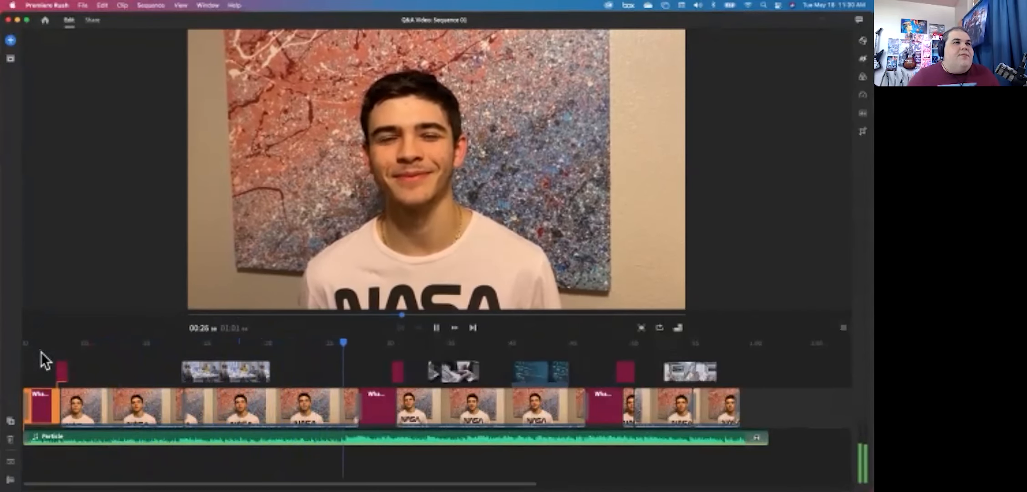
{"action": "key", "text": "space"}
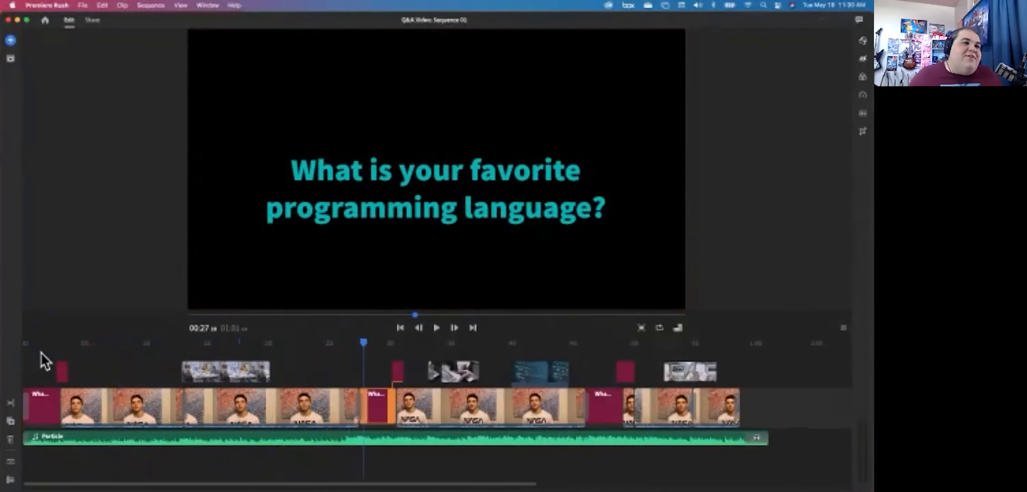
- Play the interview answer leading into the laptop footage and move the playhead back to just before that footage
{"action": "left_click_drag", "start_coordinate": [364, 350], "coordinate": [420, 382]}
{"action": "key", "text": "space"}
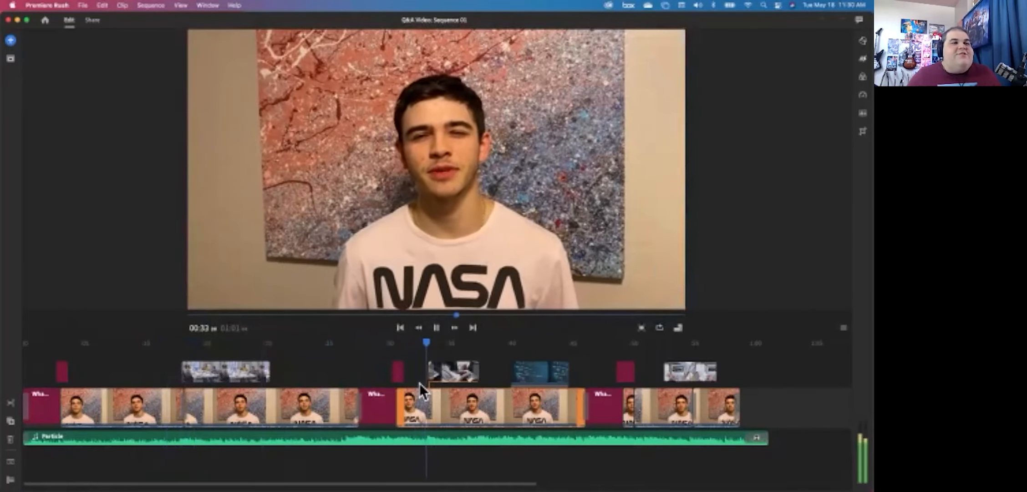
{"action": "key", "text": "space"}
{"action": "left_click_drag", "start_coordinate": [436, 343], "coordinate": [426, 347]}
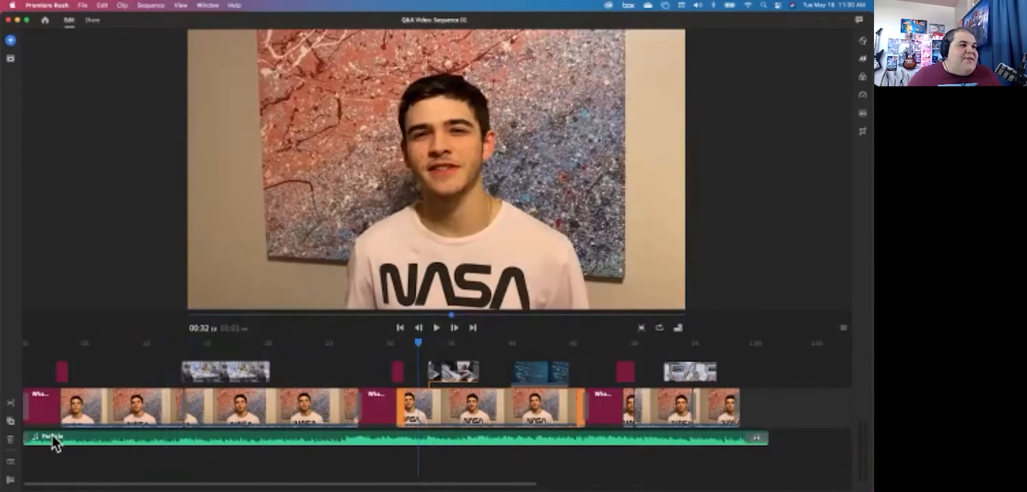
- Expand the interview clips' audio on the timeline and play from the favorite programming language question into the laptop footage
{"action": "left_click", "coordinate": [10, 461]}
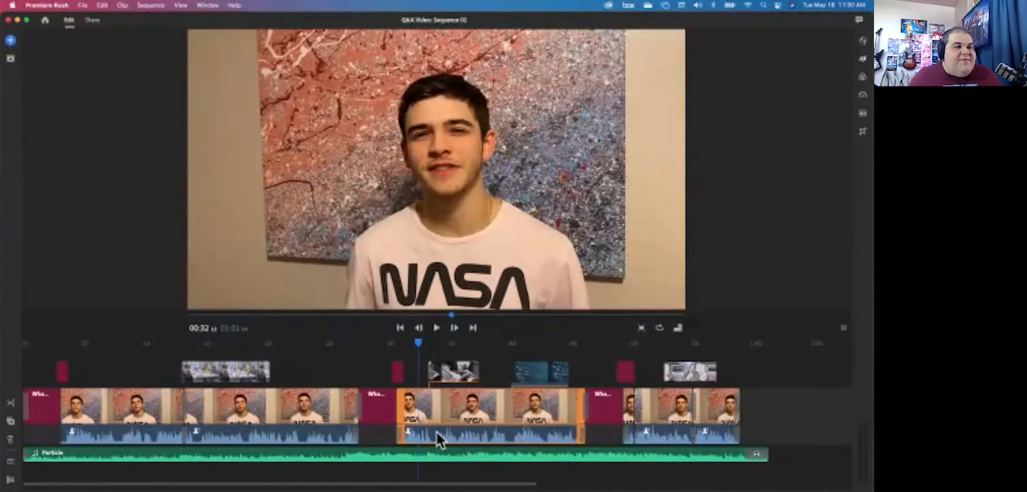
{"action": "left_click_drag", "start_coordinate": [419, 344], "coordinate": [392, 362]}
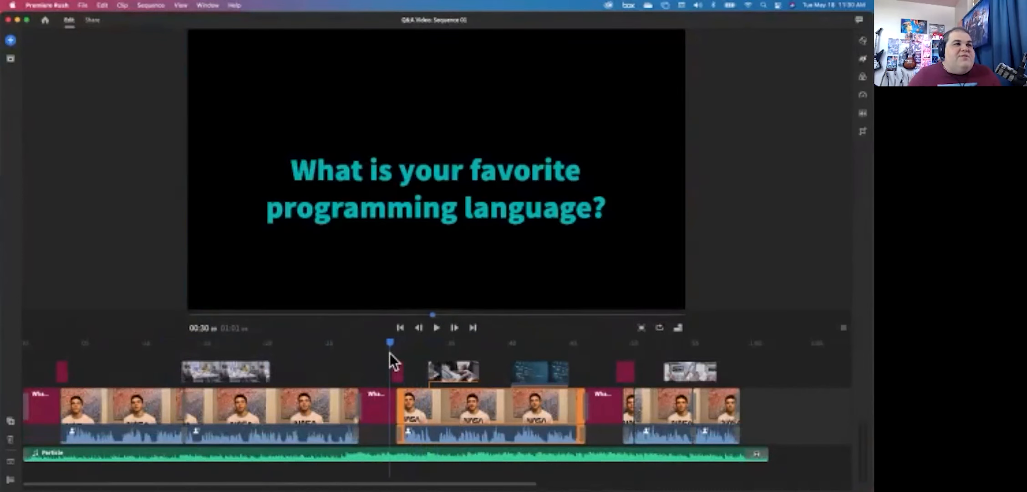
{"action": "key", "text": "space"}
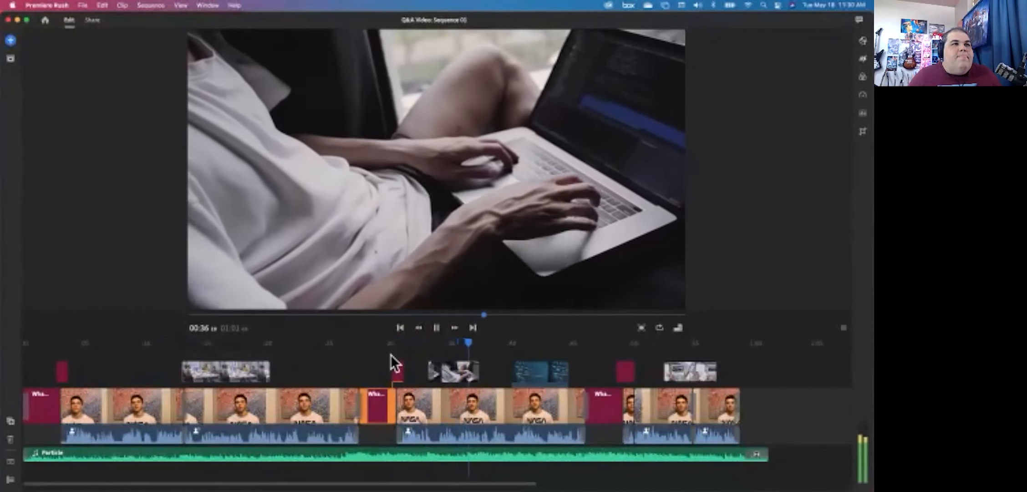
- Stop playback, return the playhead to the start of the laptop footage and select that overlay clip
{"action": "key", "text": "space"}
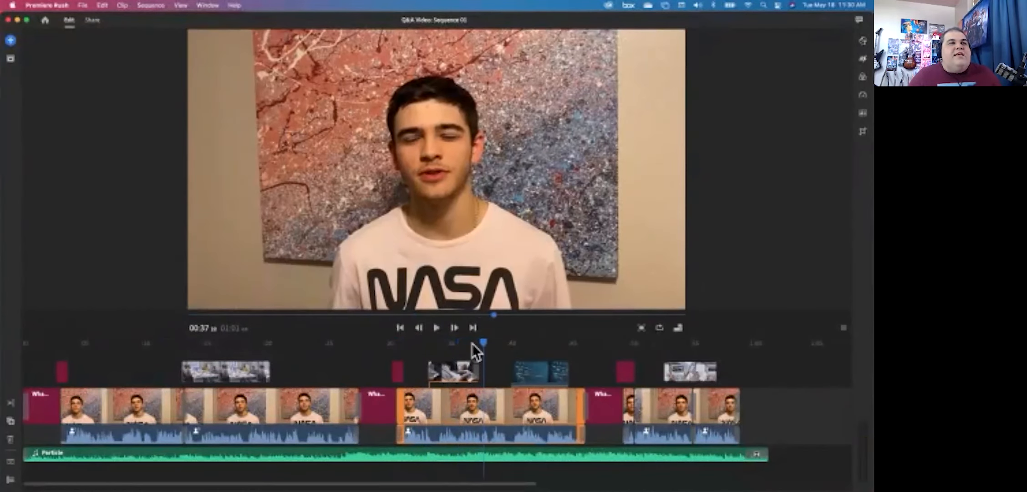
{"action": "left_click_drag", "start_coordinate": [481, 344], "coordinate": [439, 362]}
{"action": "left_click", "coordinate": [446, 369]}
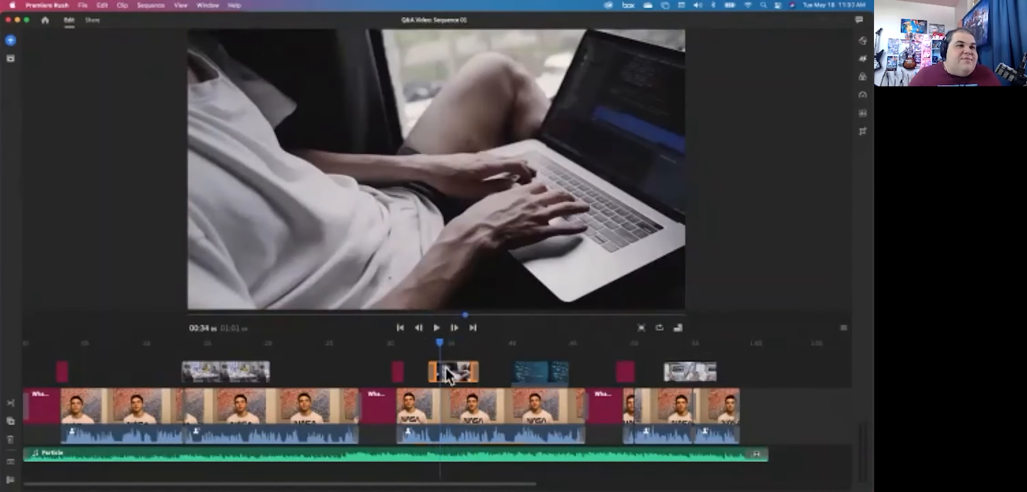
- Mute the audio of the blue code-screen overlay clip
{"action": "left_click", "coordinate": [536, 371]}
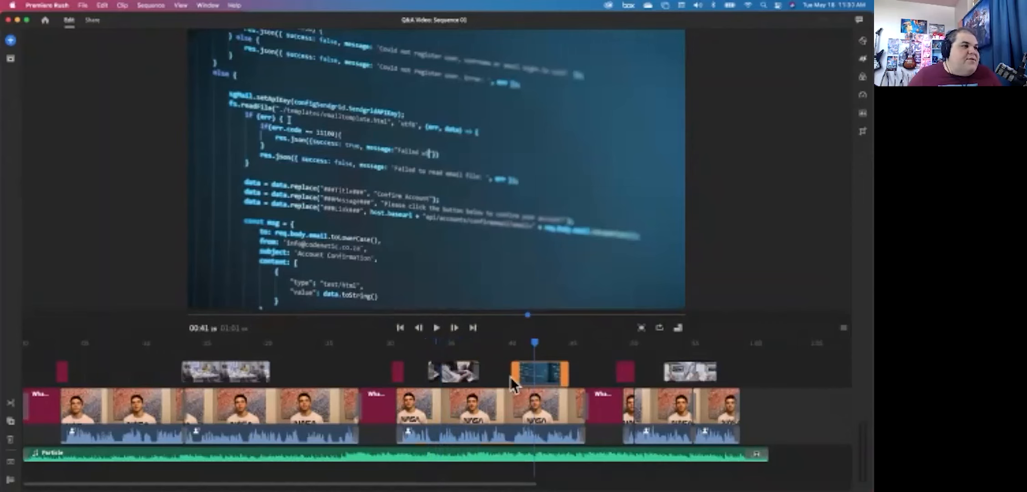
{"action": "left_click", "coordinate": [9, 464]}
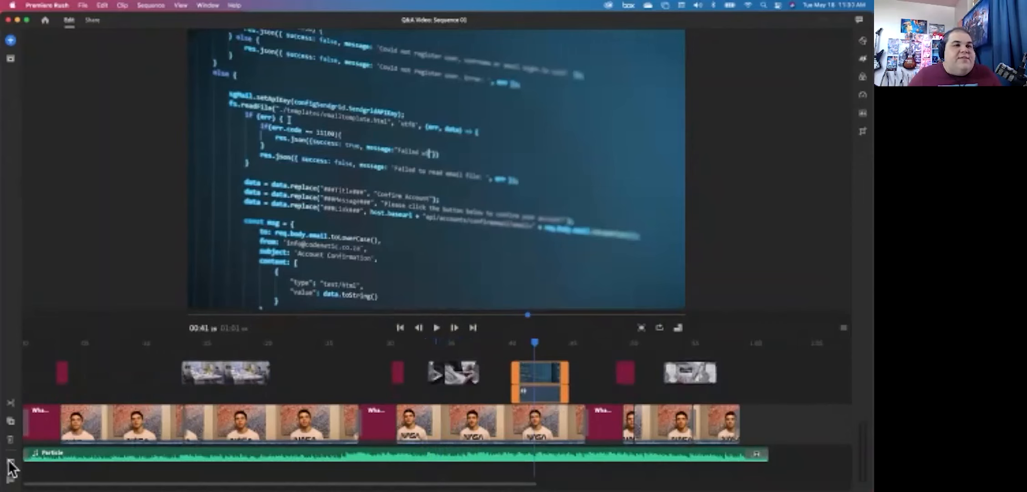
{"action": "left_click", "coordinate": [8, 460]}
{"action": "left_click", "coordinate": [543, 380]}
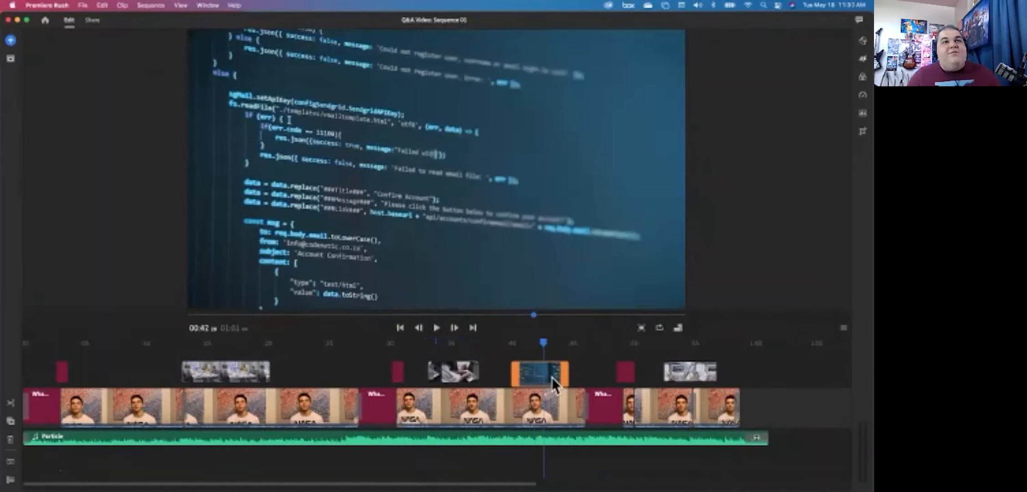
{"action": "left_click", "coordinate": [863, 113]}
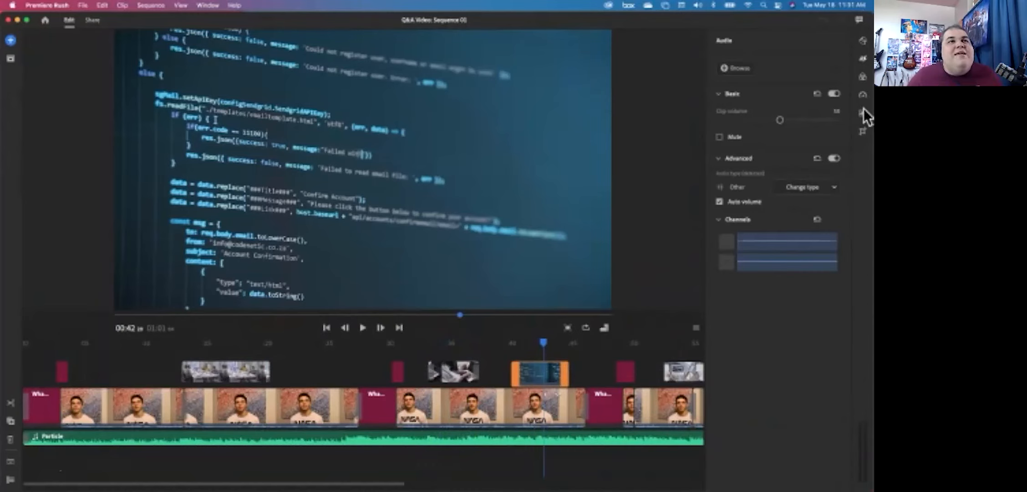
{"action": "left_click", "coordinate": [719, 137]}
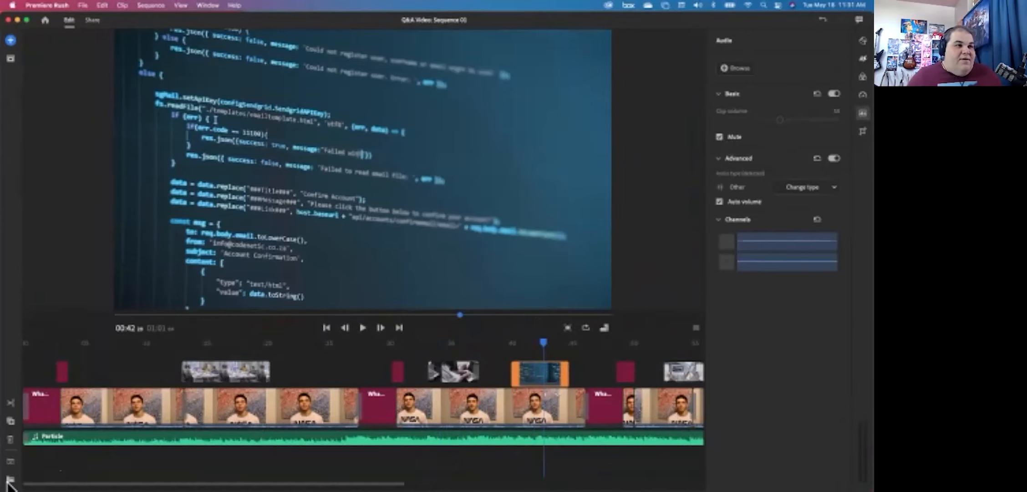
- Show the track controls and enlarge the office footage overlay until it fills the frame
{"action": "left_click", "coordinate": [10, 479]}
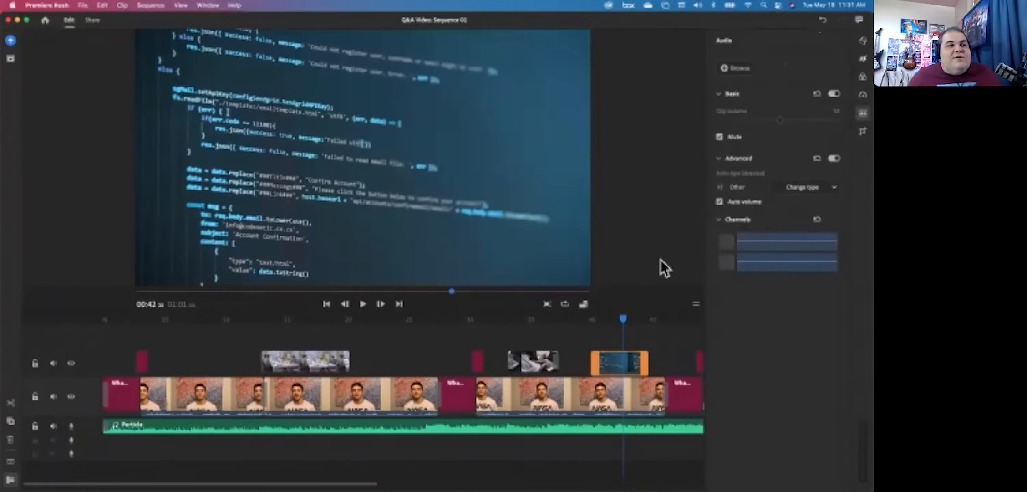
{"action": "left_click_drag", "start_coordinate": [622, 324], "coordinate": [213, 362]}
{"action": "left_click", "coordinate": [214, 363]}
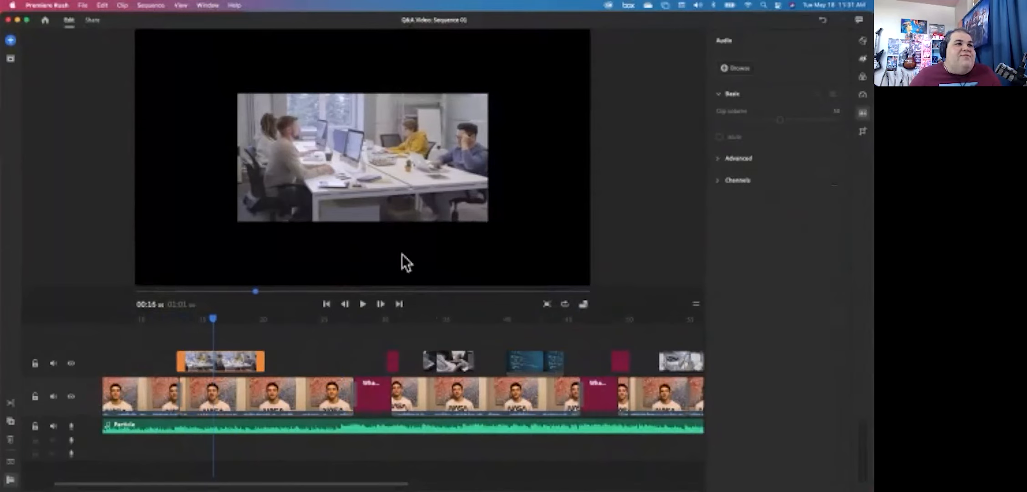
{"action": "left_click", "coordinate": [391, 194]}
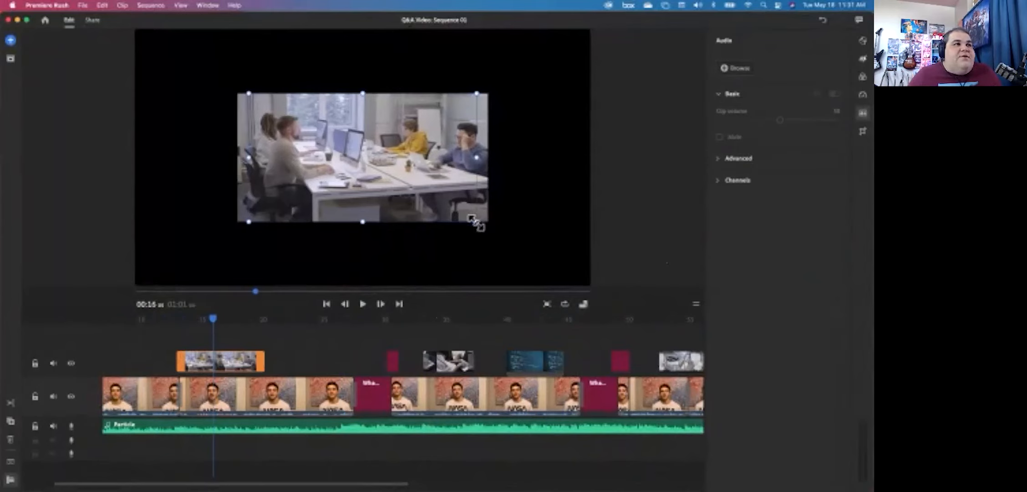
{"action": "left_click_drag", "start_coordinate": [476, 223], "coordinate": [566, 287]}
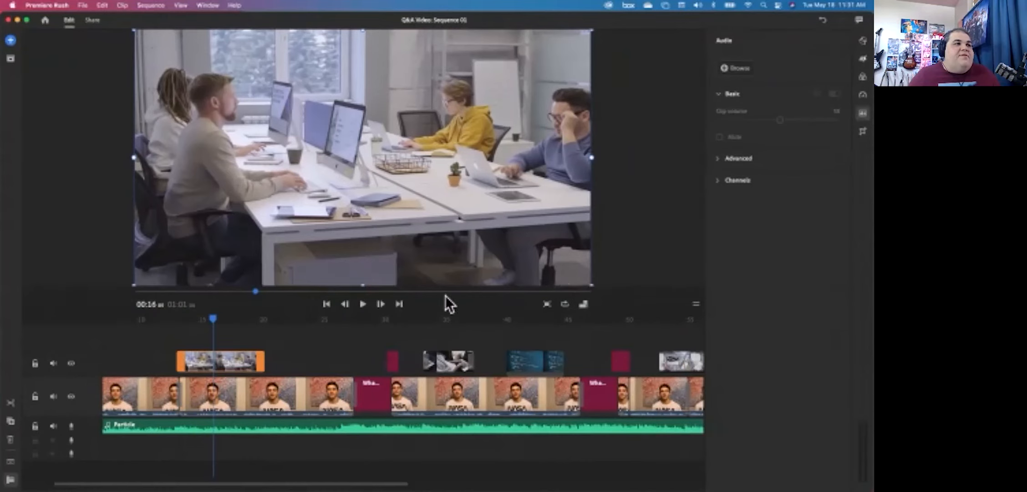
- Select the interview clip beneath the office footage and turn off its Reduce background noise option
{"action": "left_click_drag", "start_coordinate": [255, 291], "coordinate": [320, 324]}
{"action": "left_click", "coordinate": [337, 377]}
{"action": "left_click", "coordinate": [302, 395]}
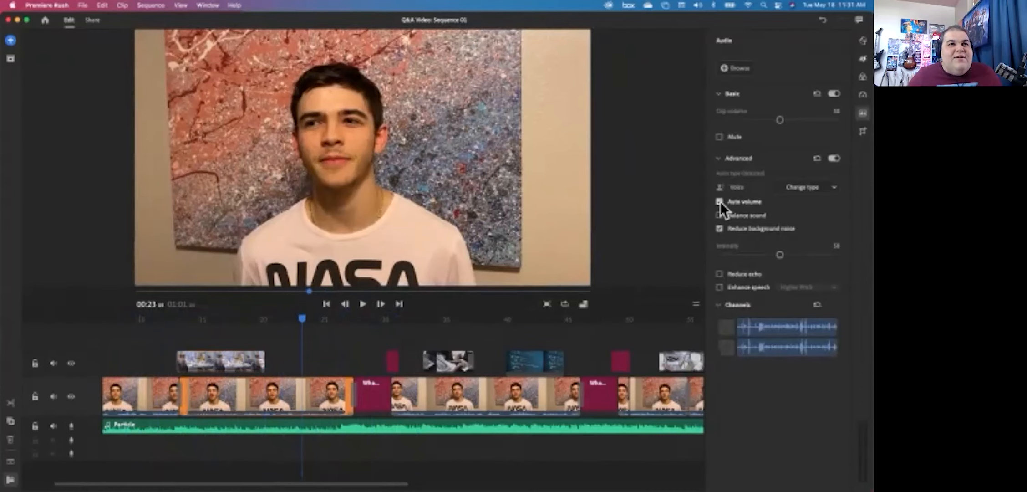
{"action": "left_click", "coordinate": [720, 228]}
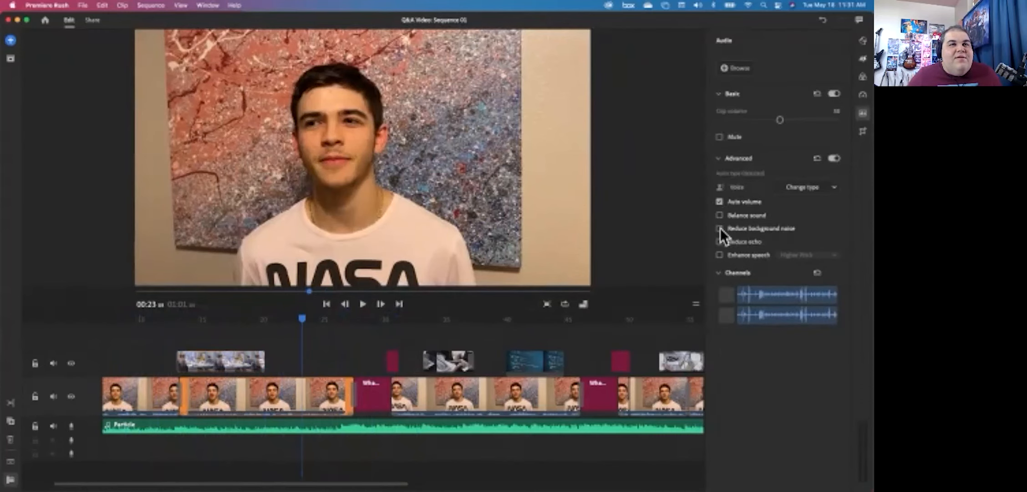
{"action": "mouse_move", "coordinate": [721, 205]}
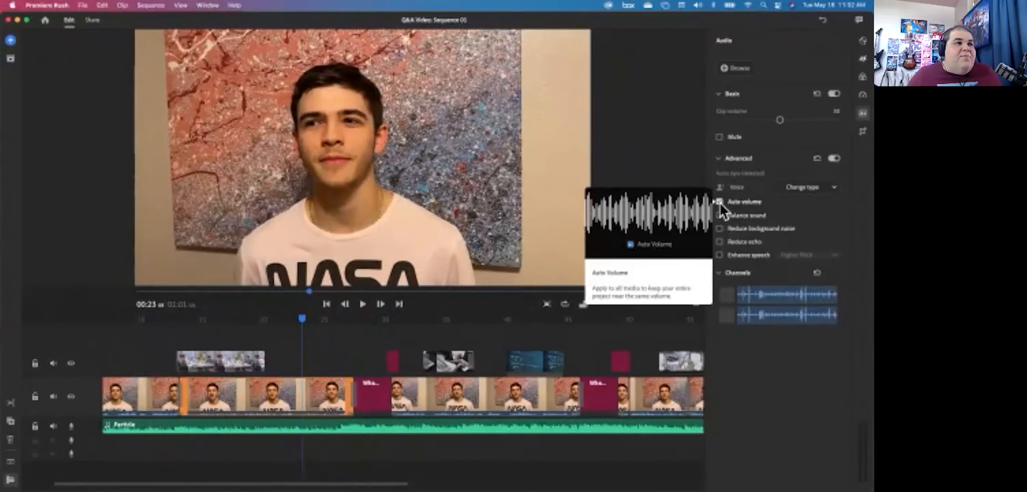
- Expand the interview clips' audio on the timeline and play part of the answer under the office footage
{"action": "left_click_drag", "start_coordinate": [303, 318], "coordinate": [276, 351]}
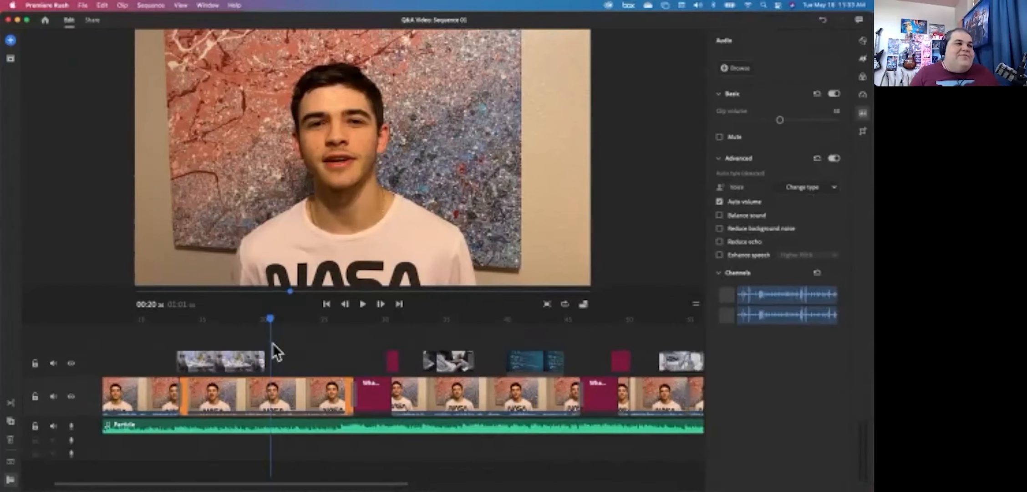
{"action": "left_click", "coordinate": [11, 461]}
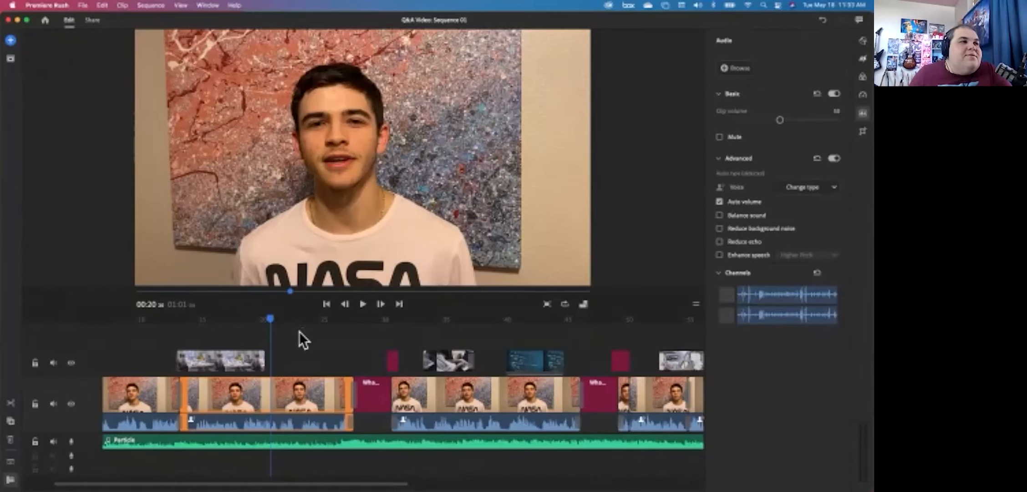
{"action": "mouse_move", "coordinate": [271, 319]}
{"action": "left_mouse_down"}
{"action": "mouse_move", "coordinate": [228, 321]}
{"action": "mouse_move", "coordinate": [267, 329]}
{"action": "left_mouse_up"}
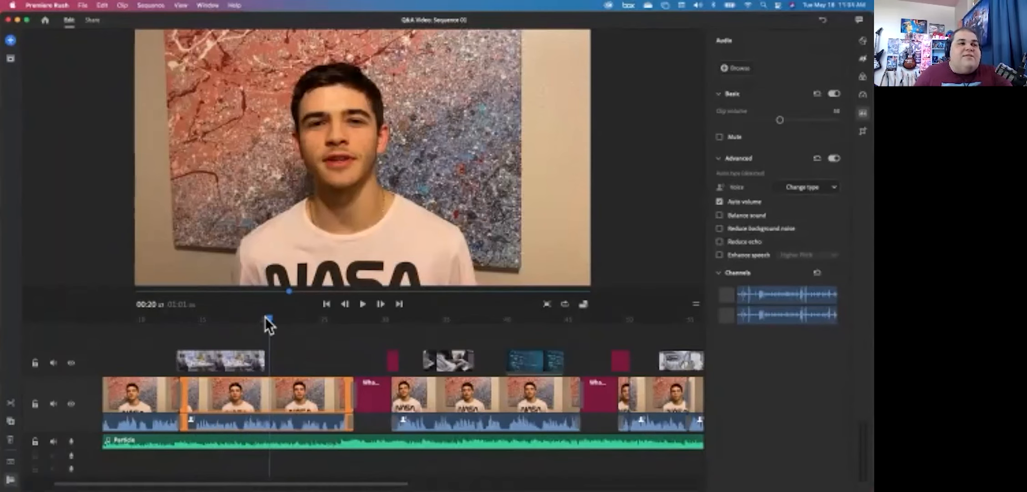
{"action": "left_click_drag", "start_coordinate": [265, 317], "coordinate": [395, 340]}
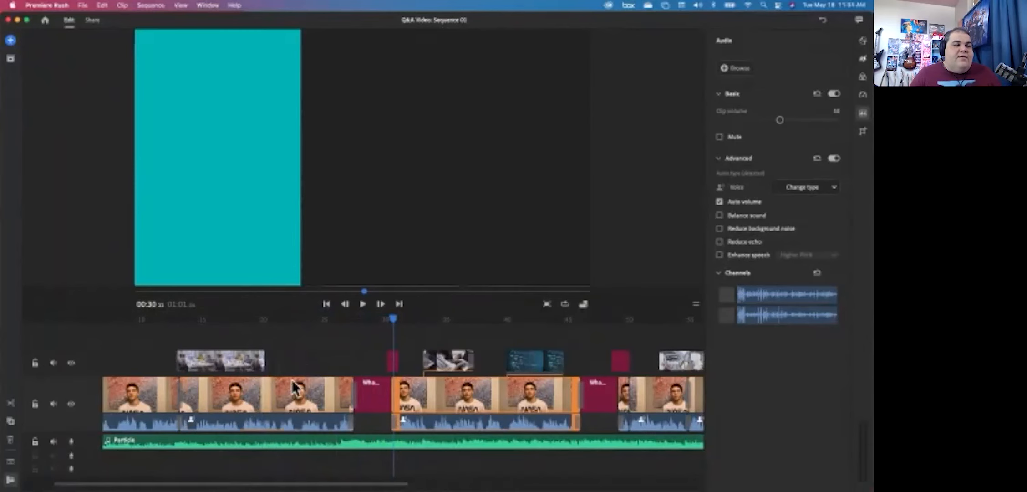
{"action": "left_click", "coordinate": [229, 319]}
{"action": "key", "text": "space"}
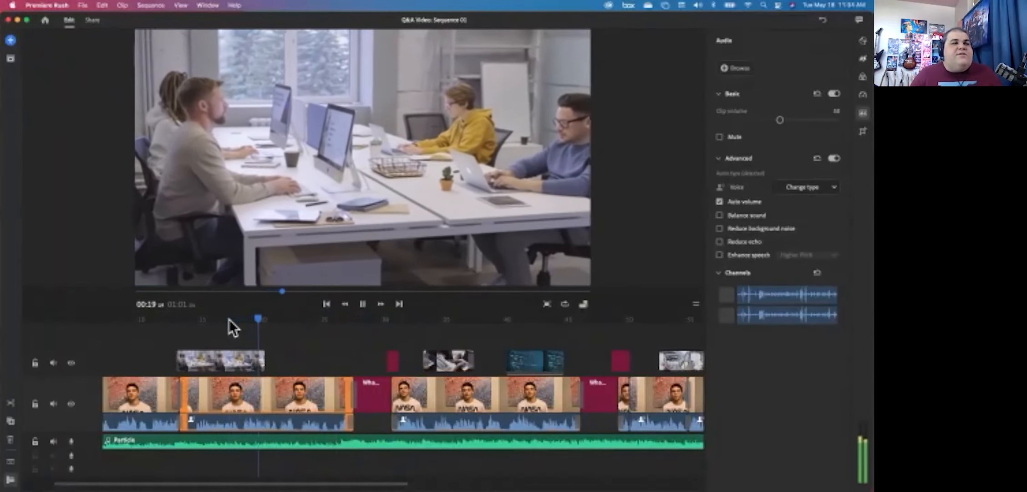
{"action": "key", "text": "space"}
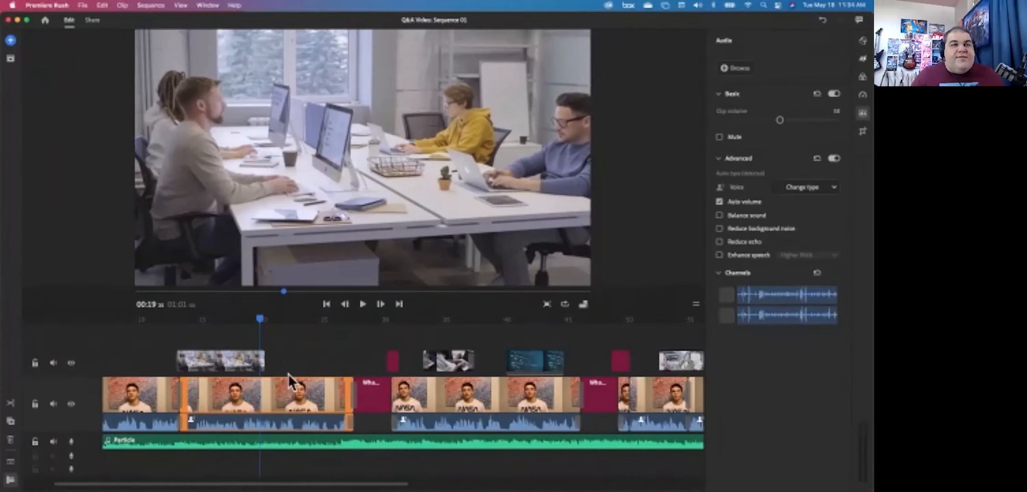
- Review the audio type choices and the Auto volume option for the interview clip
{"action": "left_click", "coordinate": [804, 190]}
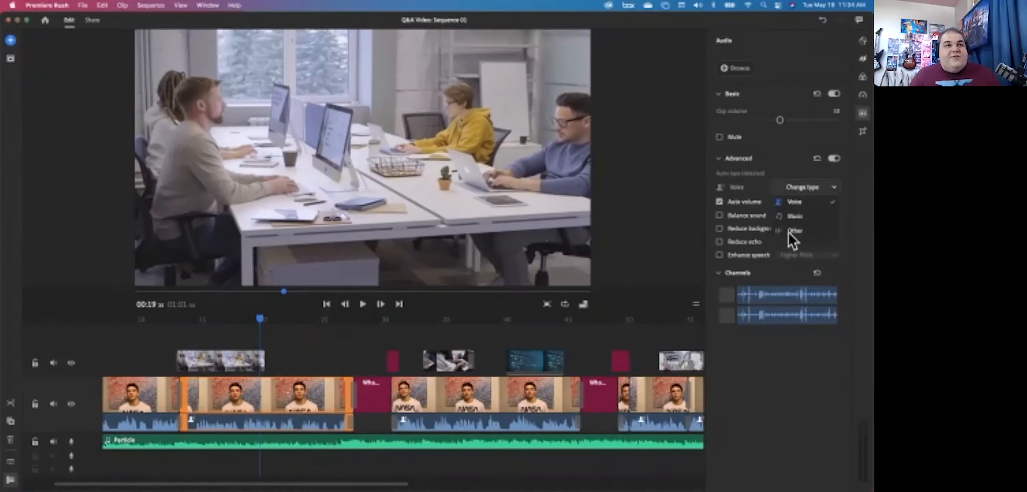
{"action": "left_click", "coordinate": [778, 170]}
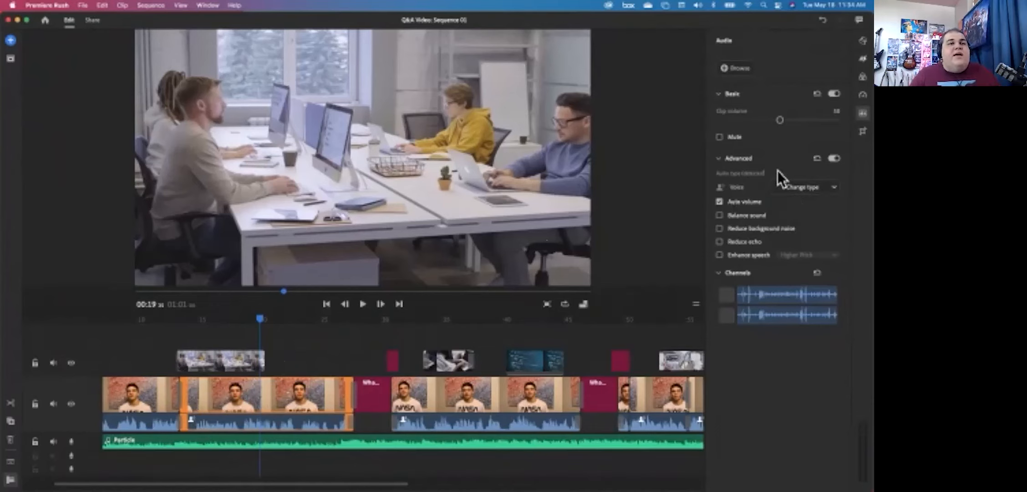
{"action": "mouse_move", "coordinate": [735, 201]}
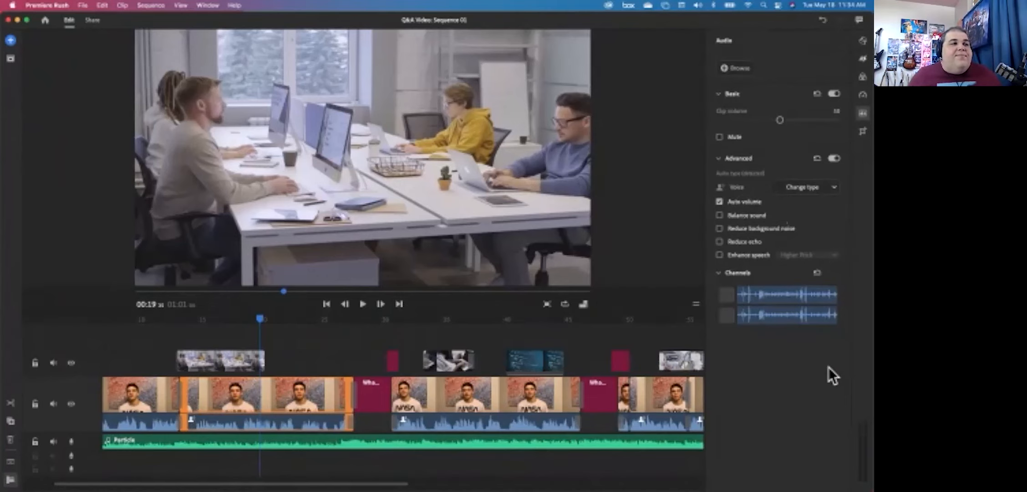
- Play the end of the office footage with its background music, then mute the Particle music track
{"action": "left_click_drag", "start_coordinate": [258, 315], "coordinate": [231, 323]}
{"action": "key", "text": "space"}
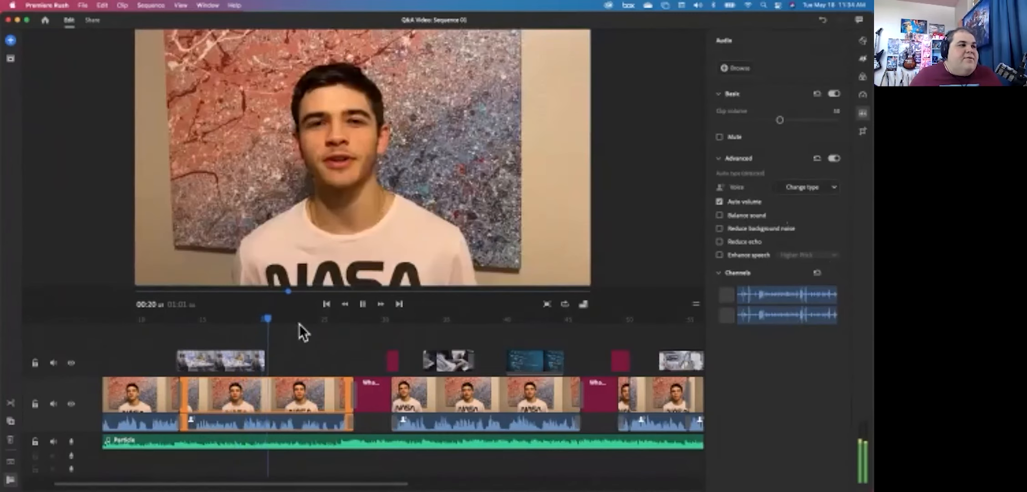
{"action": "key", "text": "space"}
{"action": "left_click", "coordinate": [53, 441]}
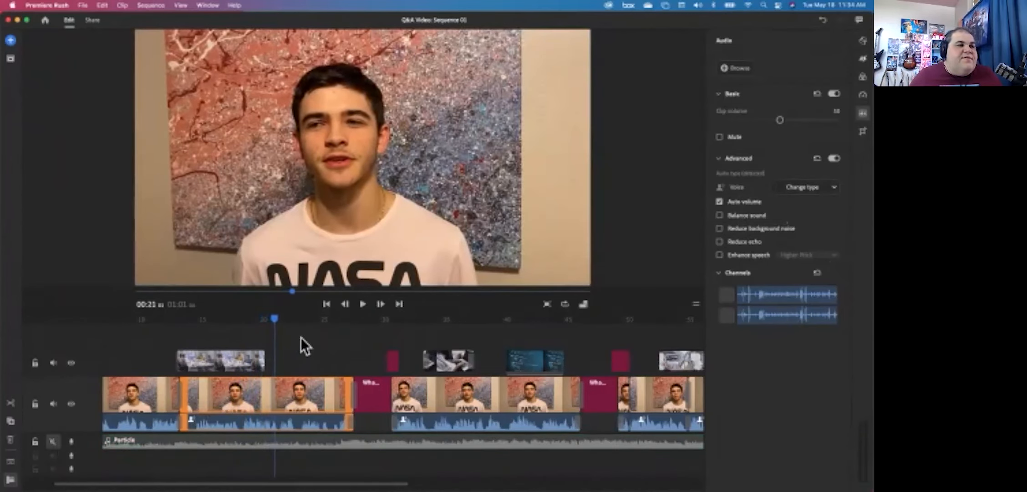
- Play the interview answer from the office footage without music and return the playhead to about 21 seconds
{"action": "left_click_drag", "start_coordinate": [275, 320], "coordinate": [214, 321]}
{"action": "key", "text": "space"}
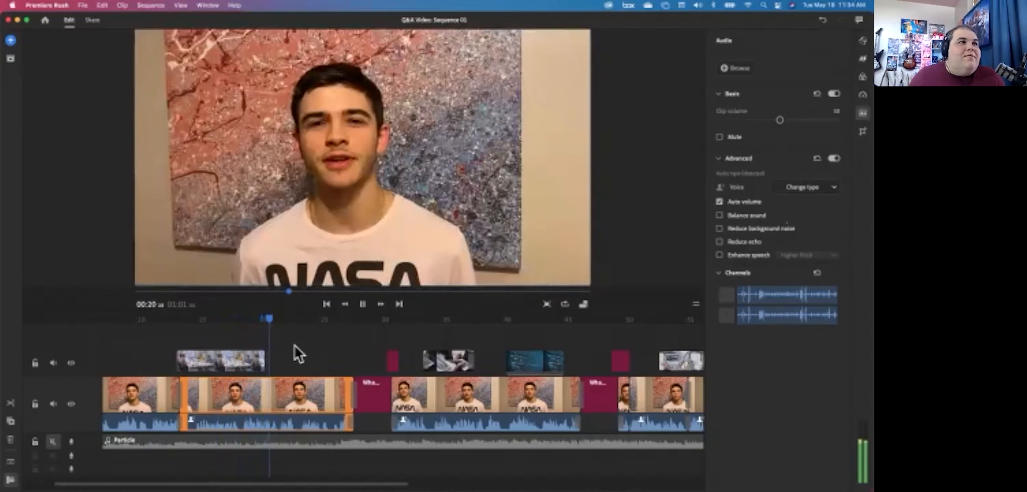
{"action": "left_click", "coordinate": [363, 305]}
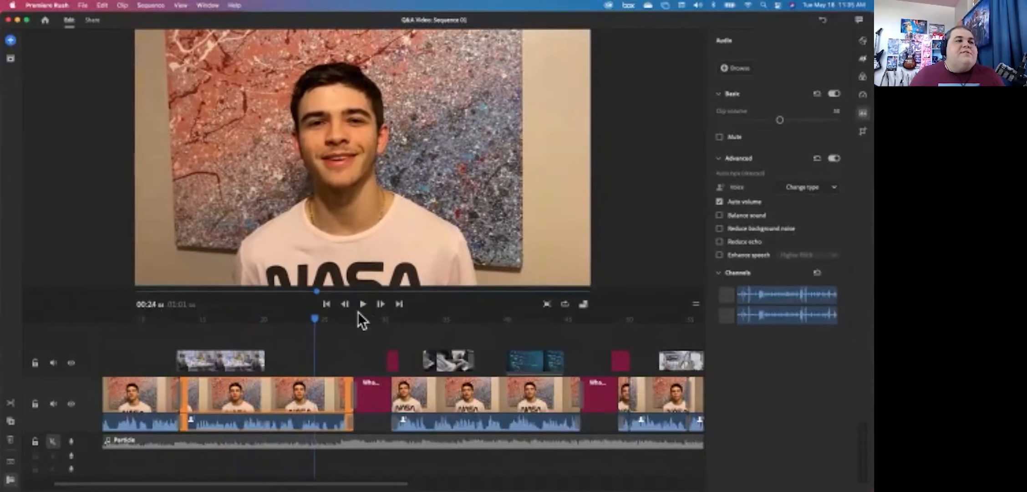
{"action": "left_click_drag", "start_coordinate": [299, 320], "coordinate": [278, 326]}
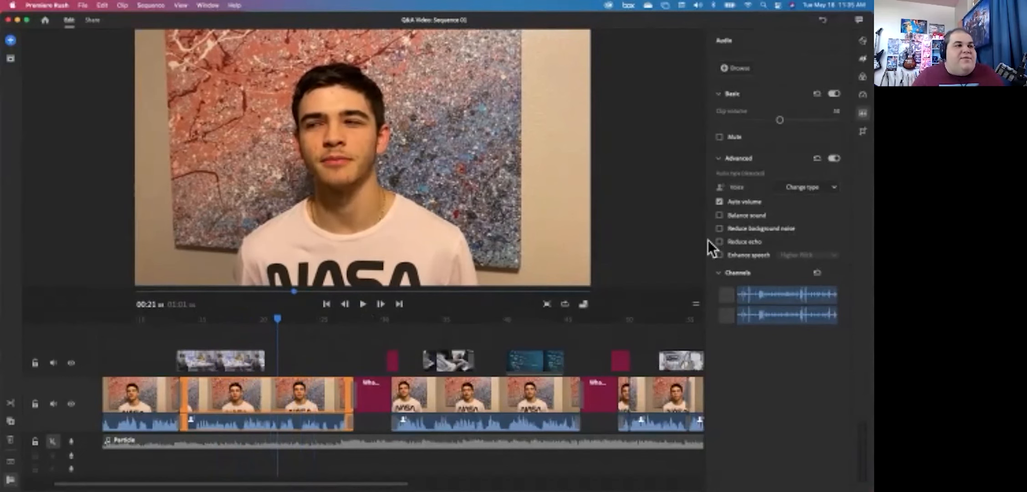
- Enable Reduce background noise on the interview clip, raise its intensity to 100 and listen to the answer
{"action": "left_click", "coordinate": [720, 228]}
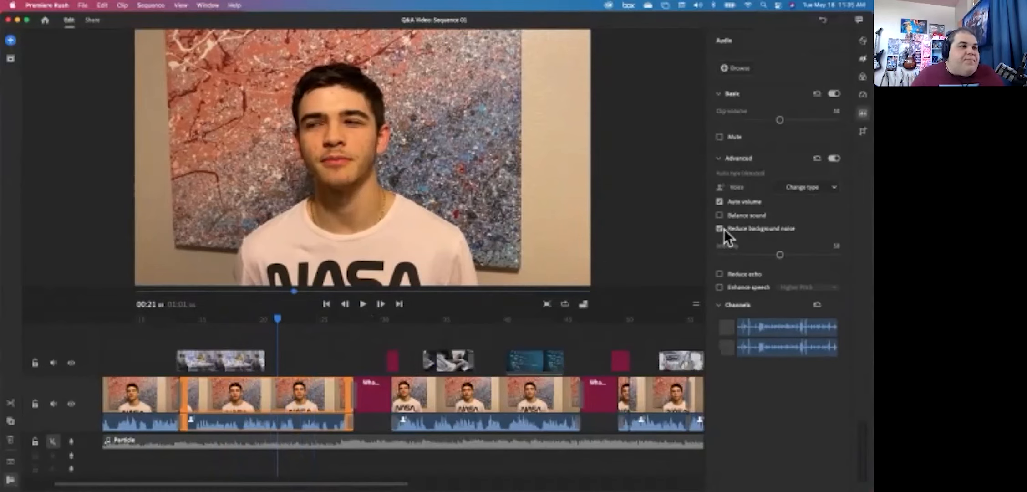
{"action": "left_click_drag", "start_coordinate": [283, 320], "coordinate": [262, 328]}
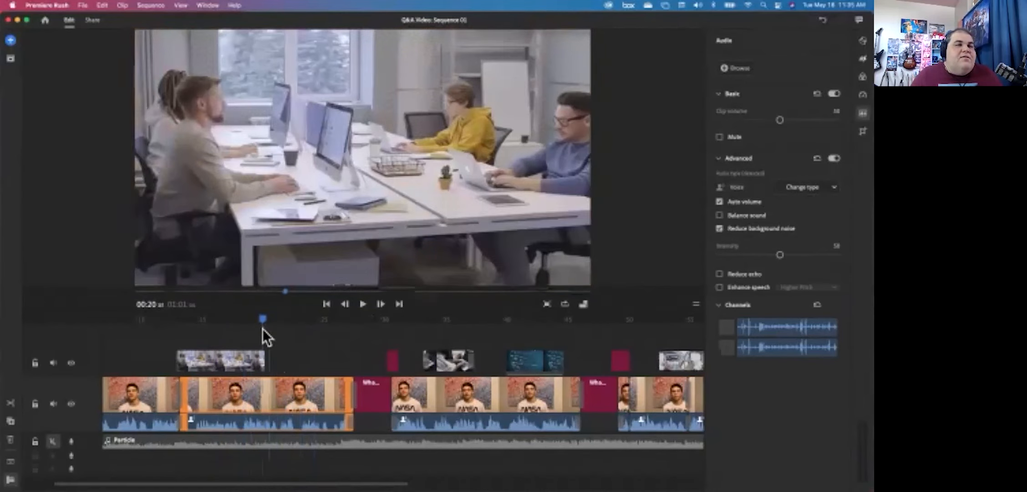
{"action": "key", "text": "space"}
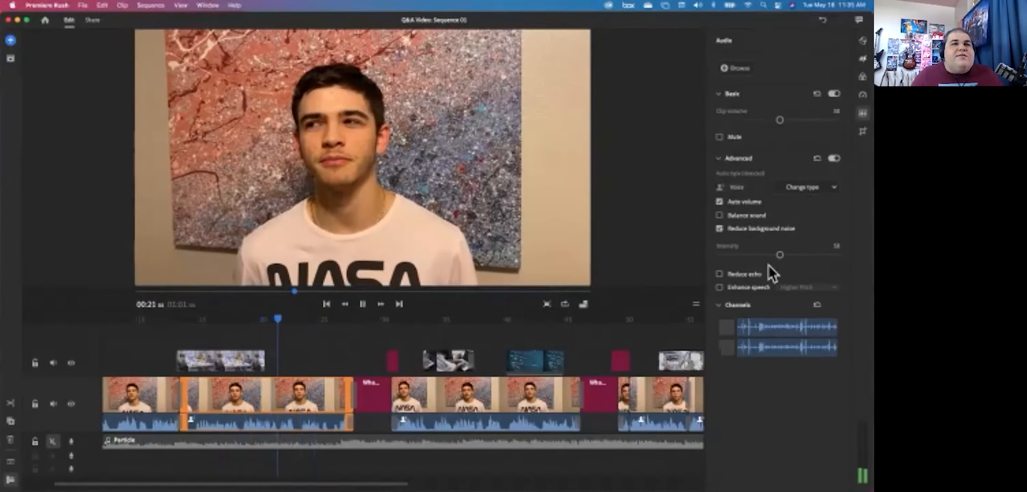
{"action": "key", "text": "space"}
{"action": "key", "text": "space"}
{"action": "key", "text": "space"}
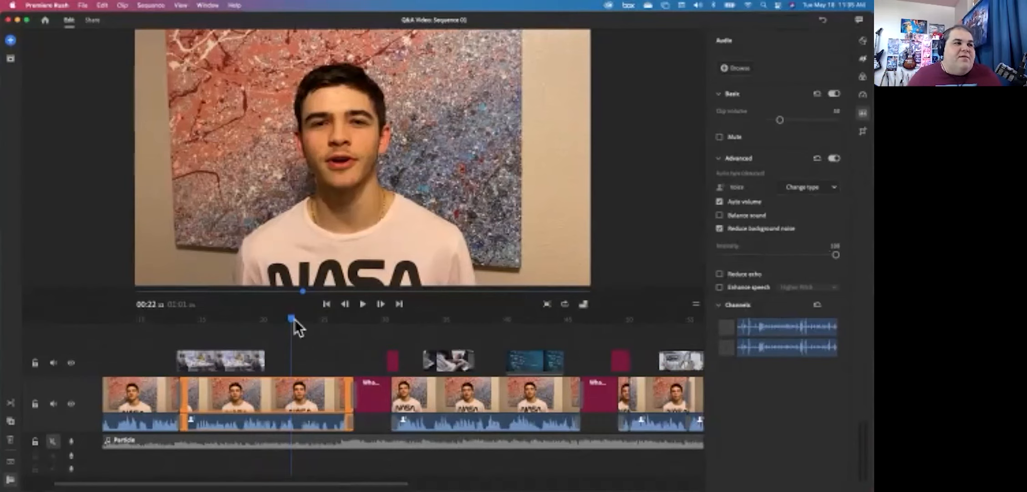
- Replay the answer from the end of the office footage while lowering the noise reduction intensity to about 49
{"action": "left_click", "coordinate": [251, 320]}
{"action": "key", "text": "space"}
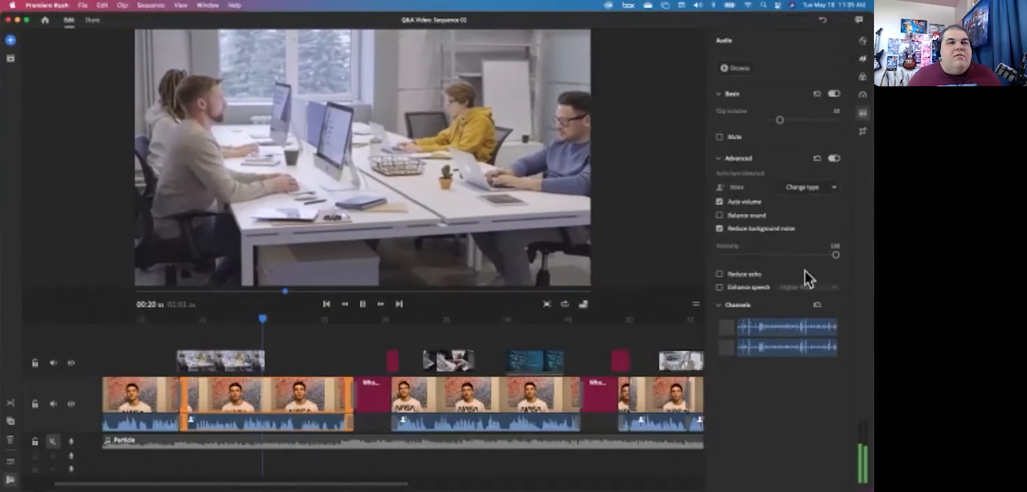
{"action": "left_click_drag", "start_coordinate": [835, 252], "coordinate": [778, 253]}
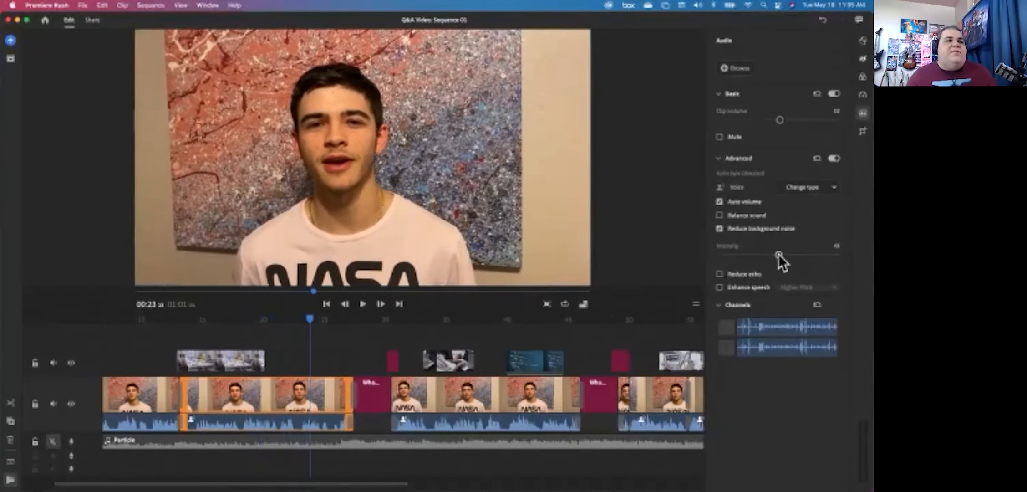
{"action": "key", "text": "space"}
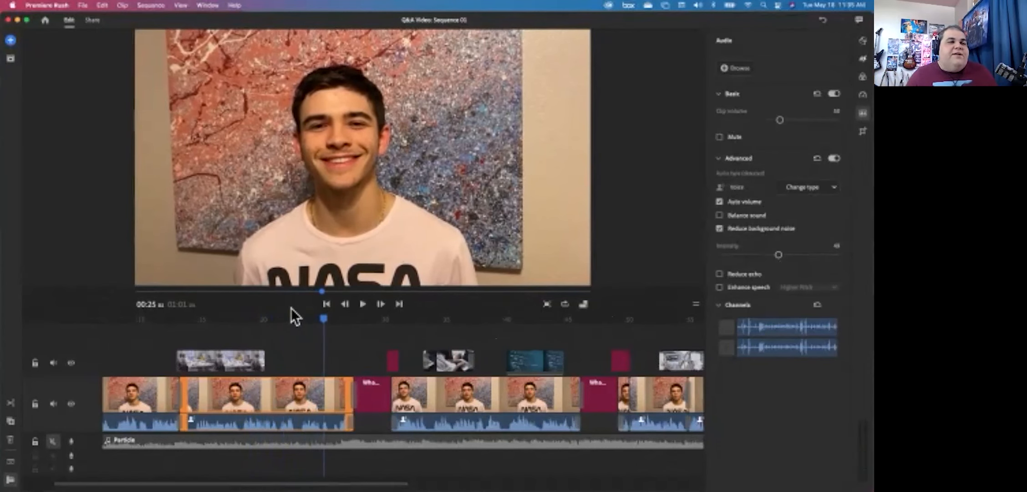
- Move the playhead back to about 21 seconds and try Enhance speech with its pitch options on the interview clip, switching it off again
{"action": "left_click_drag", "start_coordinate": [319, 318], "coordinate": [278, 326]}
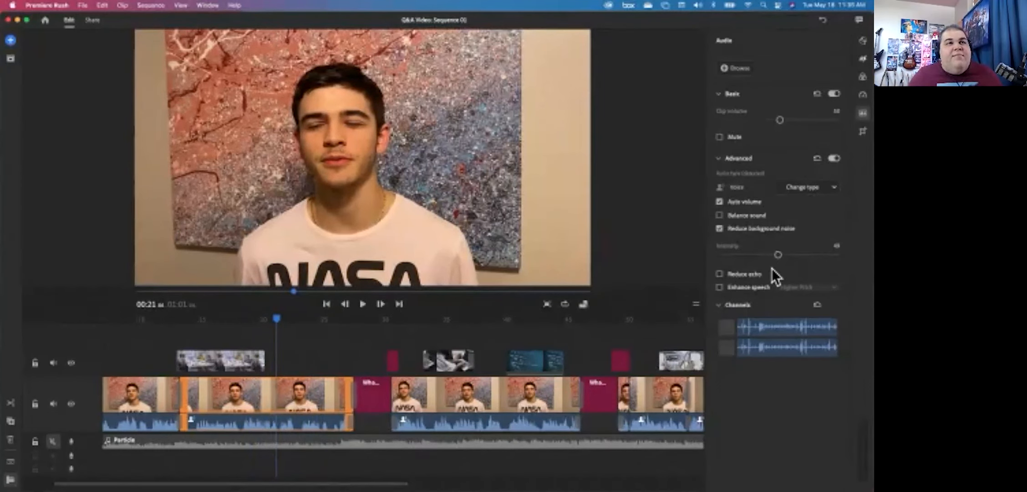
{"action": "mouse_move", "coordinate": [739, 222]}
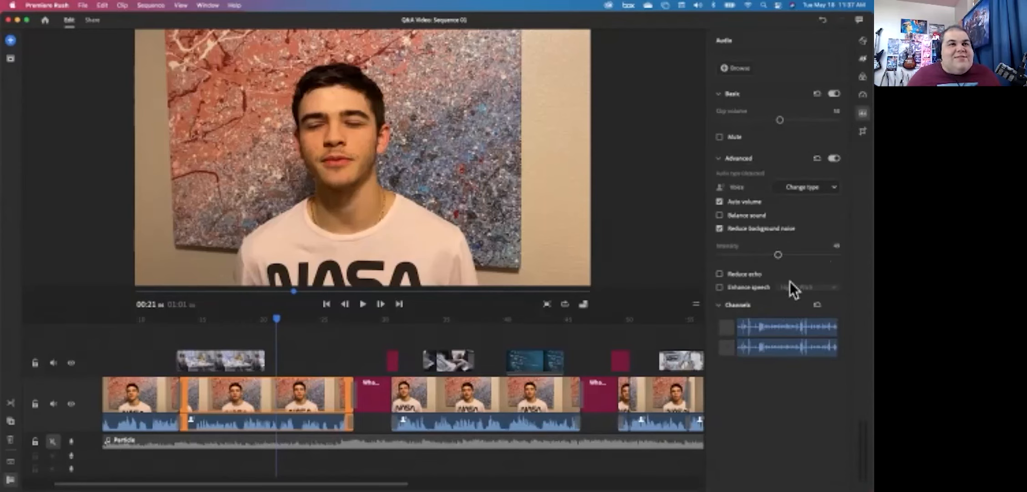
{"action": "left_click", "coordinate": [755, 286]}
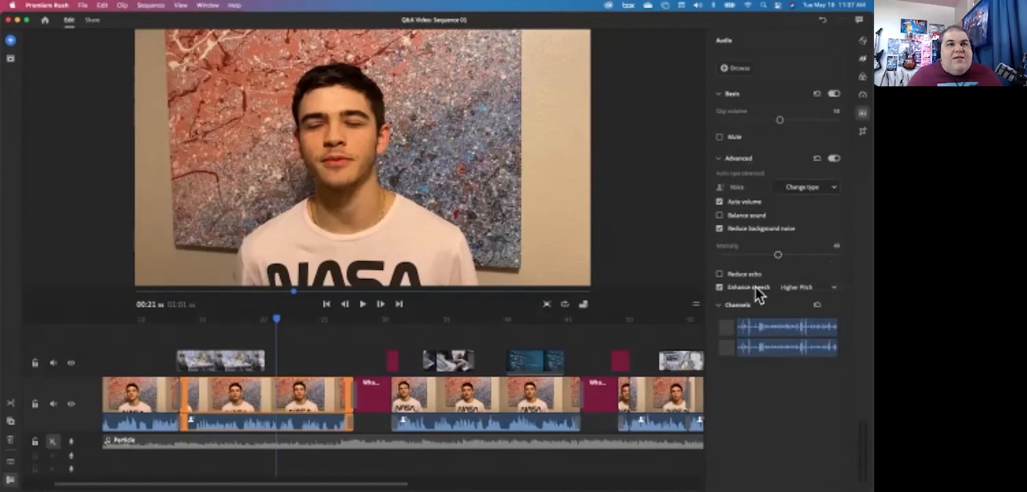
{"action": "left_click", "coordinate": [797, 286]}
{"action": "left_click", "coordinate": [739, 284]}
{"action": "left_click", "coordinate": [766, 286]}
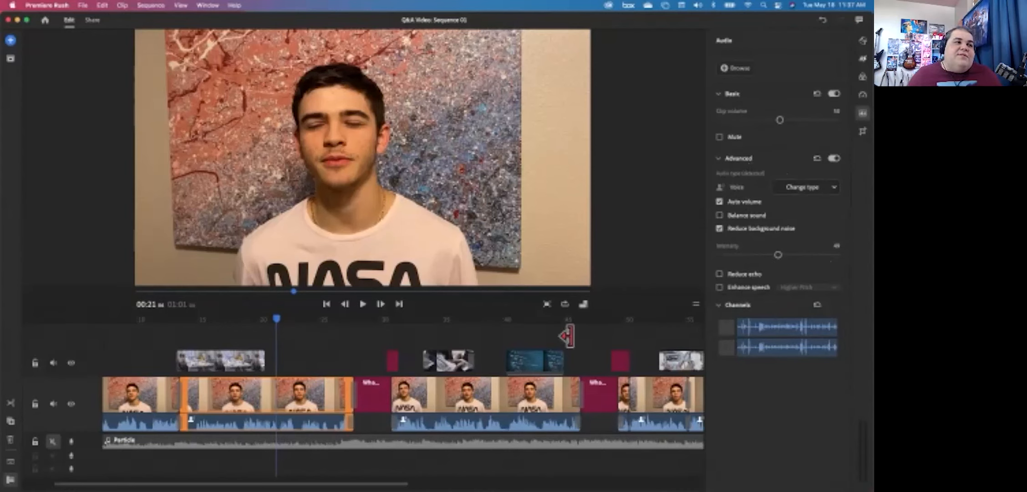
- Select the Particle music clip, unmute its track, play into the office footage and move the playhead to about 24 seconds
{"action": "left_click", "coordinate": [163, 439]}
{"action": "left_click", "coordinate": [51, 440]}
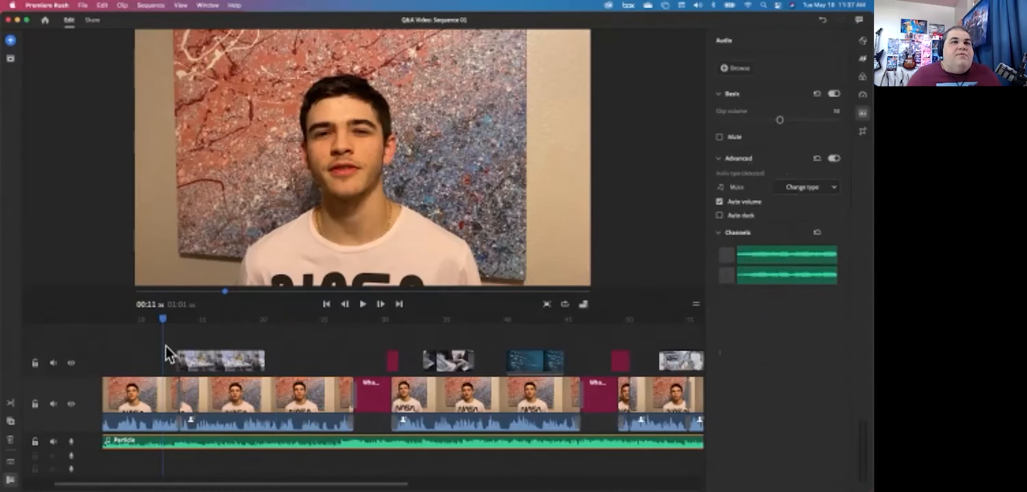
{"action": "mouse_move", "coordinate": [163, 316]}
{"action": "left_mouse_down"}
{"action": "mouse_move", "coordinate": [133, 321]}
{"action": "mouse_move", "coordinate": [169, 321]}
{"action": "left_mouse_up"}
{"action": "key", "text": "space"}
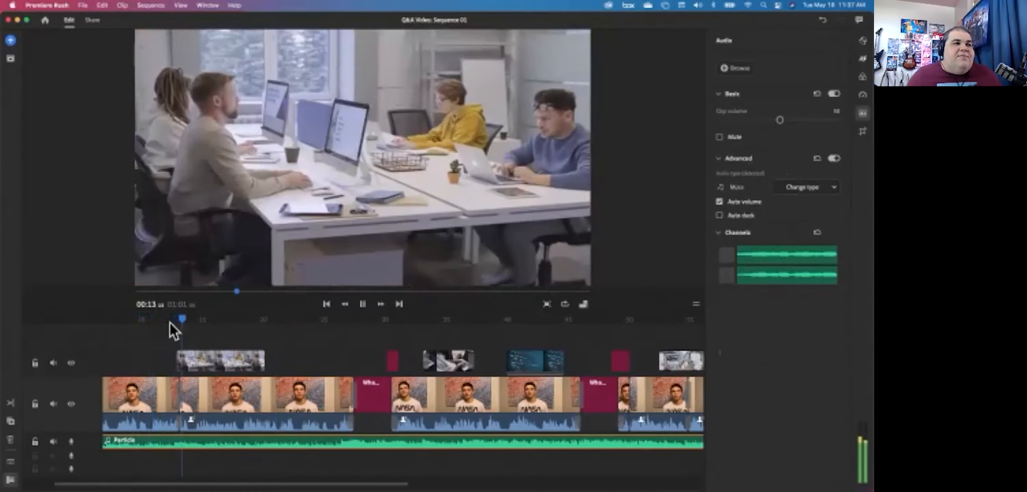
{"action": "key", "text": "space"}
{"action": "left_click_drag", "start_coordinate": [194, 324], "coordinate": [321, 444]}
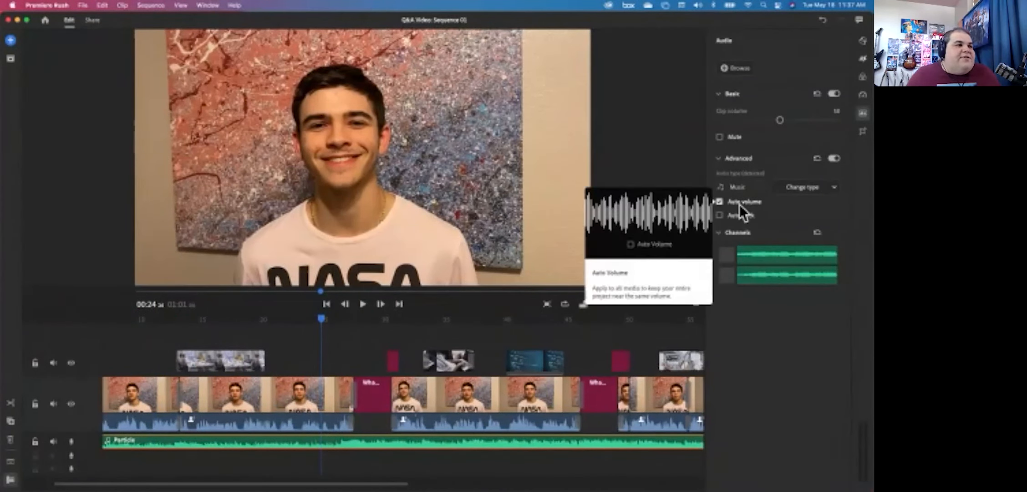
- Expand the audio tracks and compare the Particle music waveform with Auto volume off and on, leaving Auto volume enabled
{"action": "left_click", "coordinate": [11, 462]}
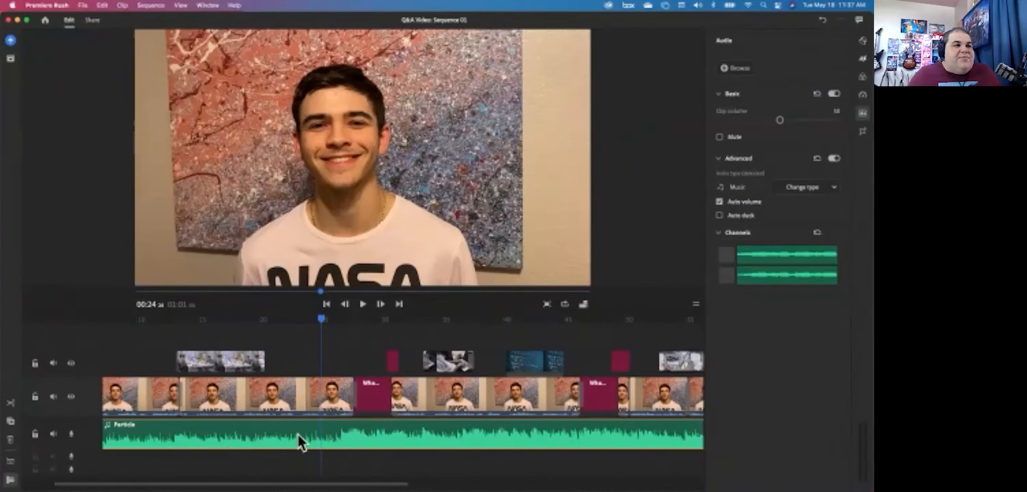
{"action": "left_click", "coordinate": [719, 202]}
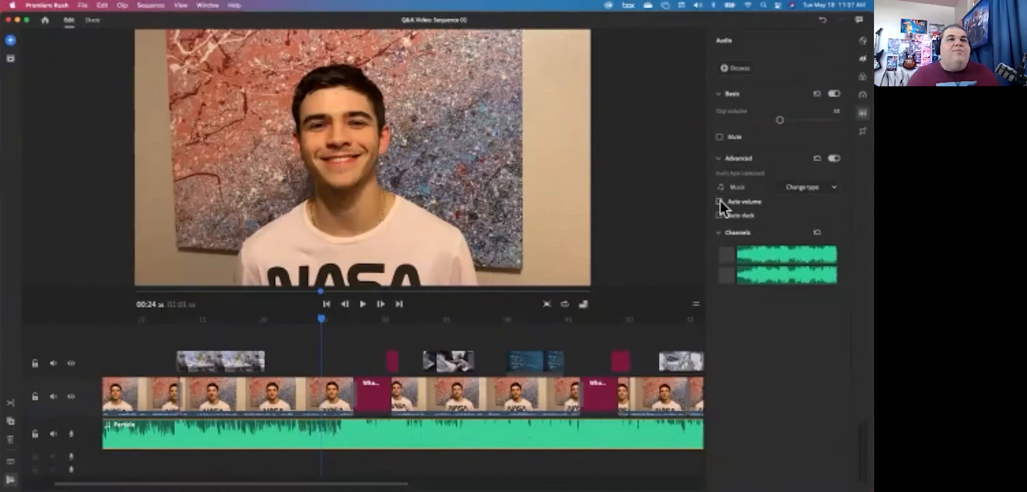
{"action": "mouse_move", "coordinate": [720, 200]}
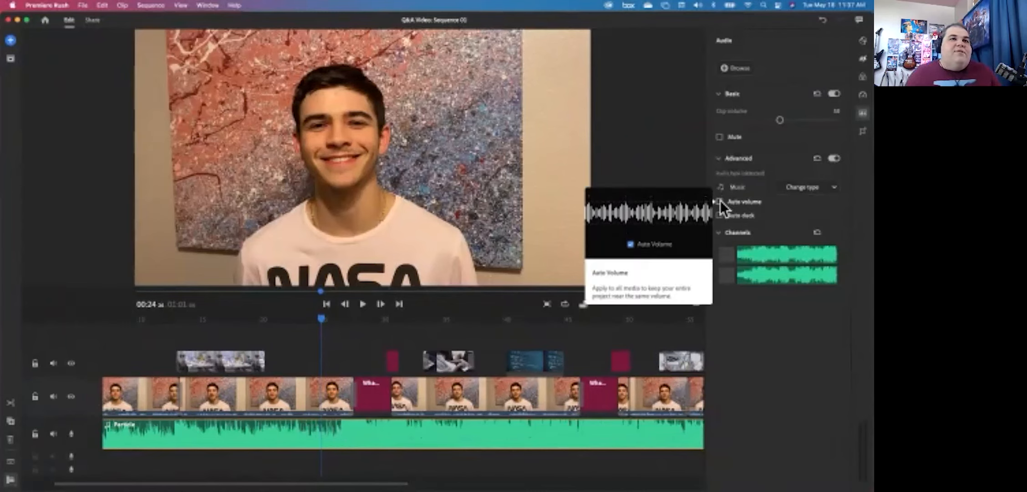
{"action": "left_click", "coordinate": [720, 200]}
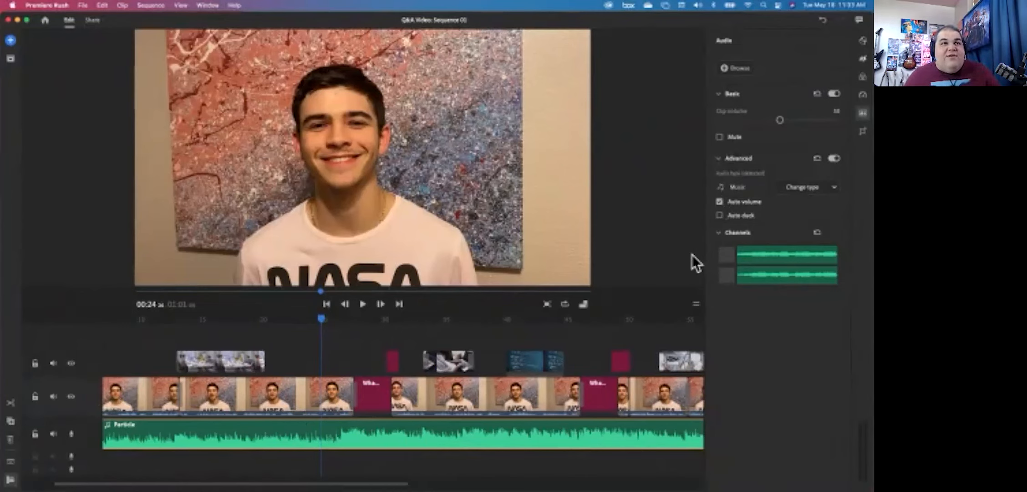
- Play from about 14 seconds in the office footage into the answer, comparing the Particle music with Auto duck on and off
{"action": "mouse_move", "coordinate": [741, 221]}
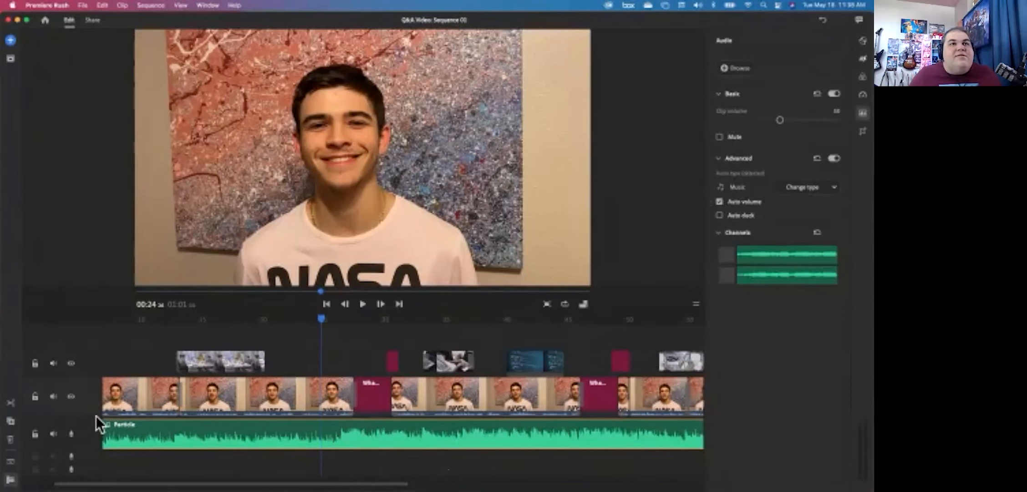
{"action": "left_click", "coordinate": [719, 214]}
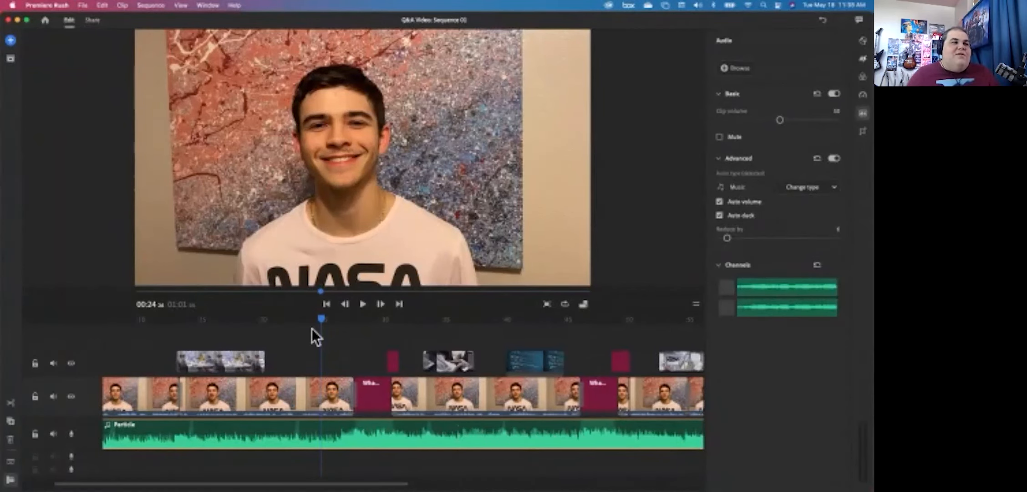
{"action": "left_click_drag", "start_coordinate": [326, 324], "coordinate": [198, 372]}
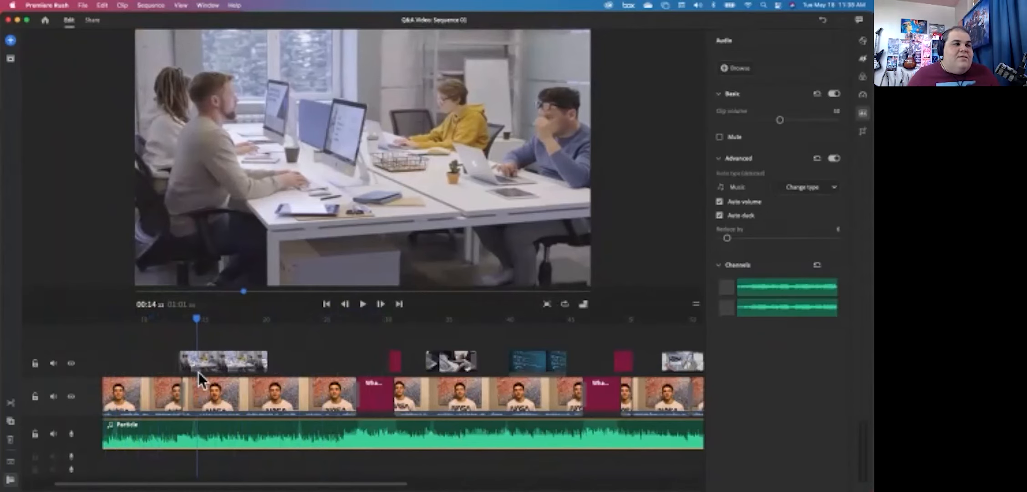
{"action": "key", "text": "space"}
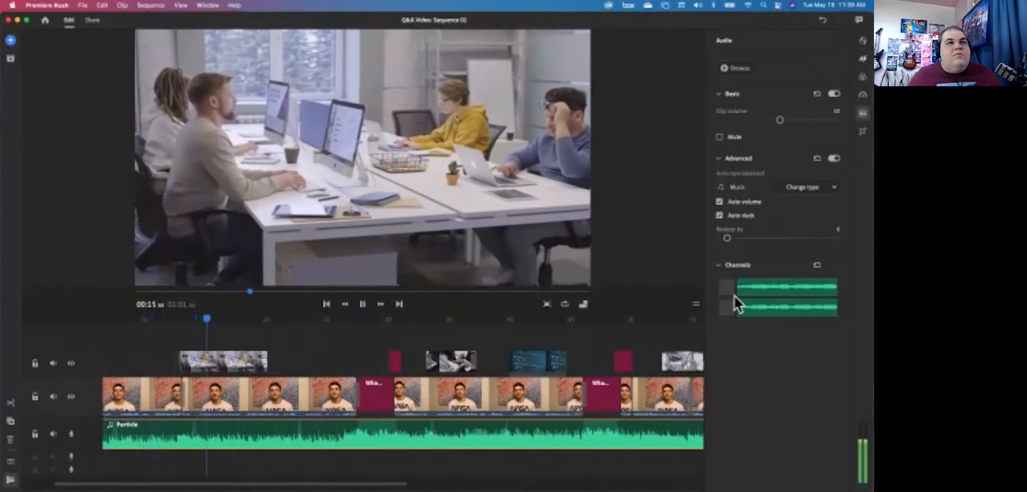
{"action": "left_click", "coordinate": [720, 213]}
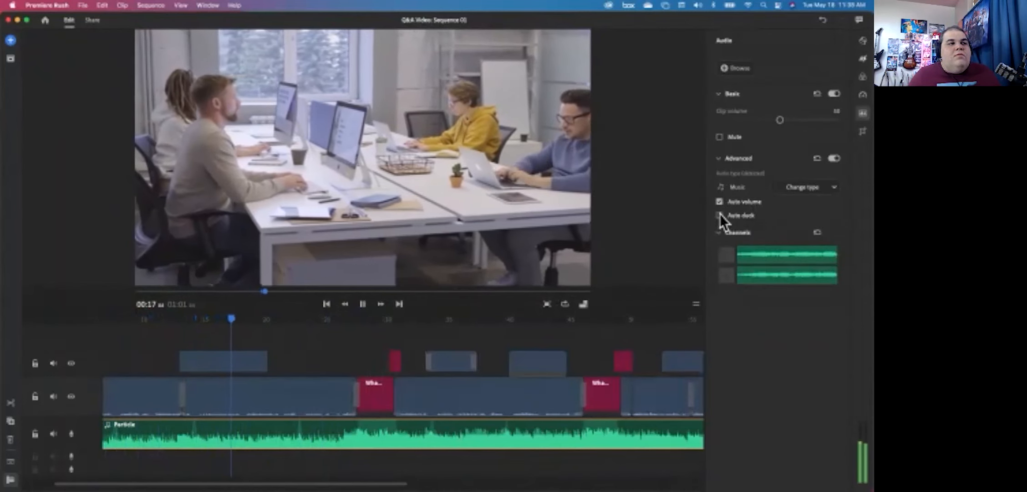
{"action": "left_click", "coordinate": [718, 214]}
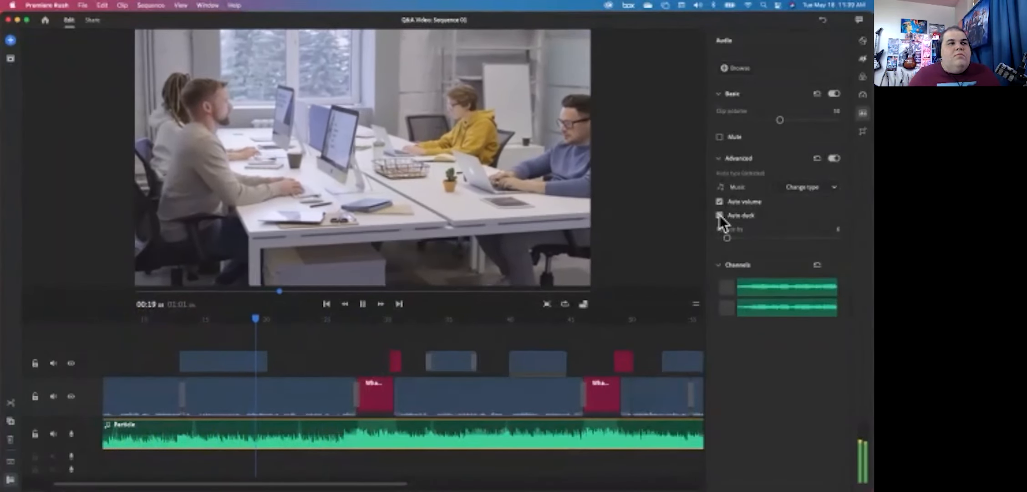
{"action": "left_click", "coordinate": [719, 214]}
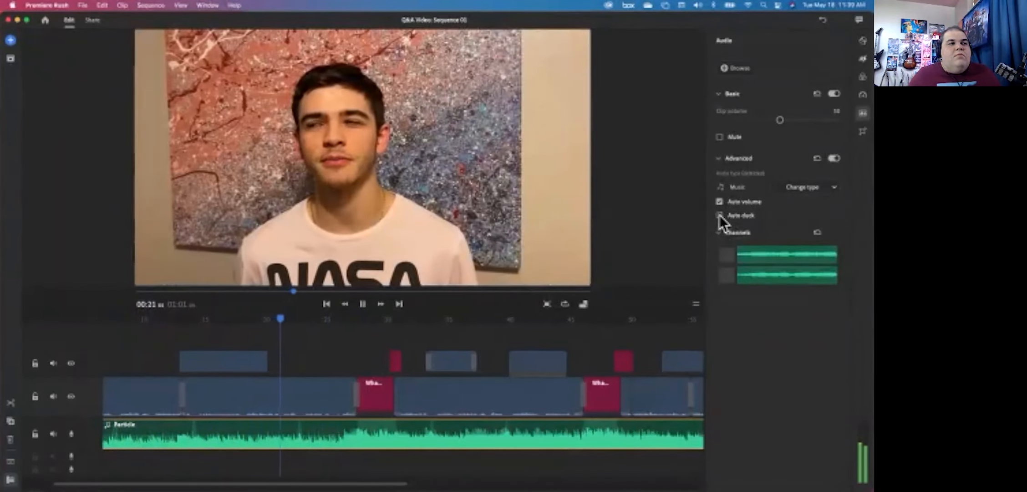
{"action": "left_click", "coordinate": [718, 214]}
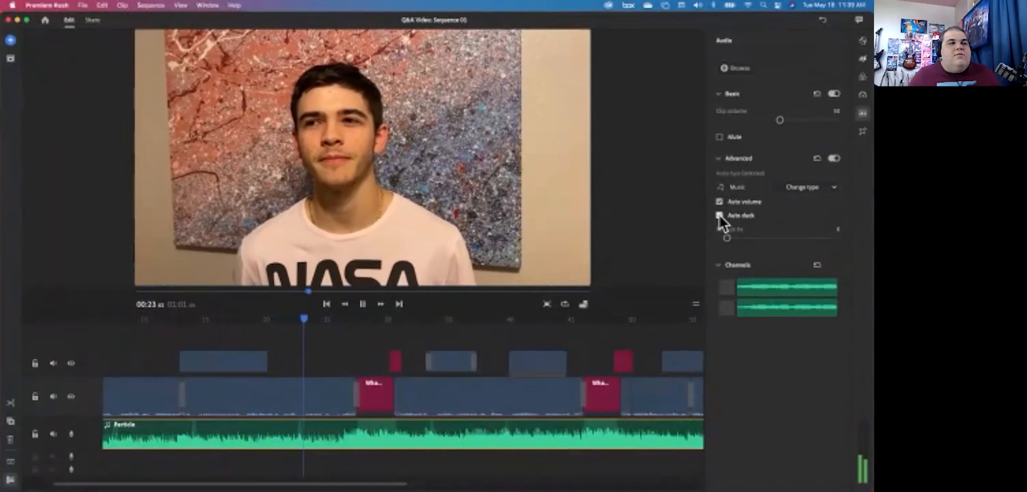
{"action": "left_click", "coordinate": [719, 214]}
{"action": "key", "text": "space"}
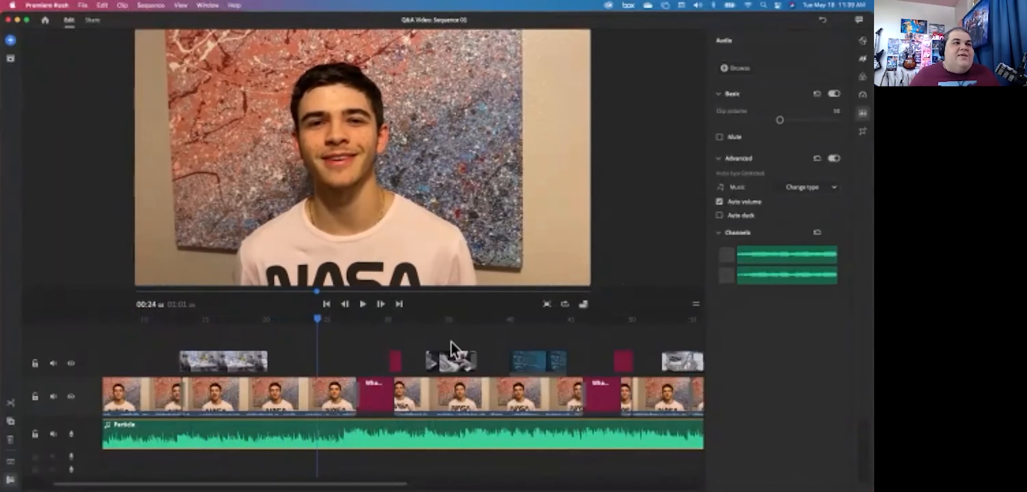
- Play the second interview answer from about 30 seconds, comparing the Particle music with Auto duck on and off
{"action": "left_click_drag", "start_coordinate": [314, 319], "coordinate": [397, 328]}
{"action": "key", "text": "space"}
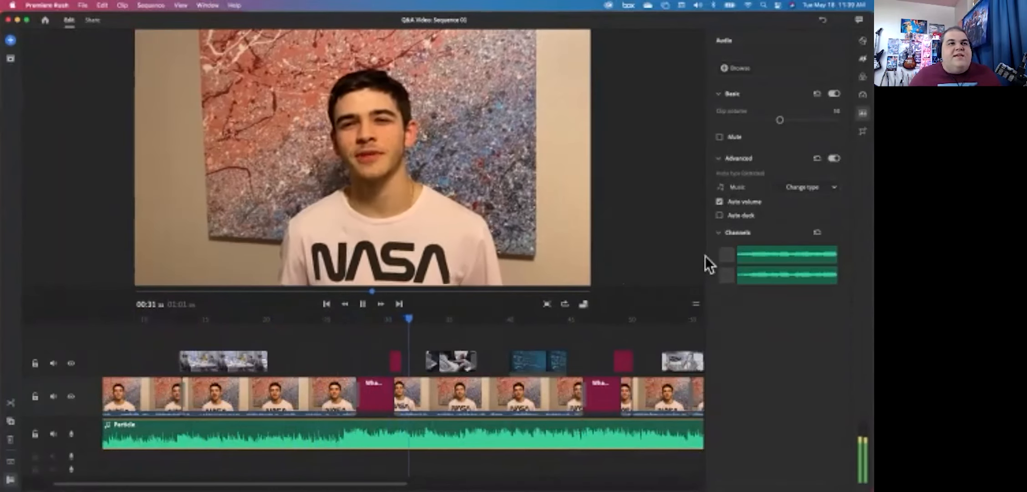
{"action": "left_click", "coordinate": [718, 215]}
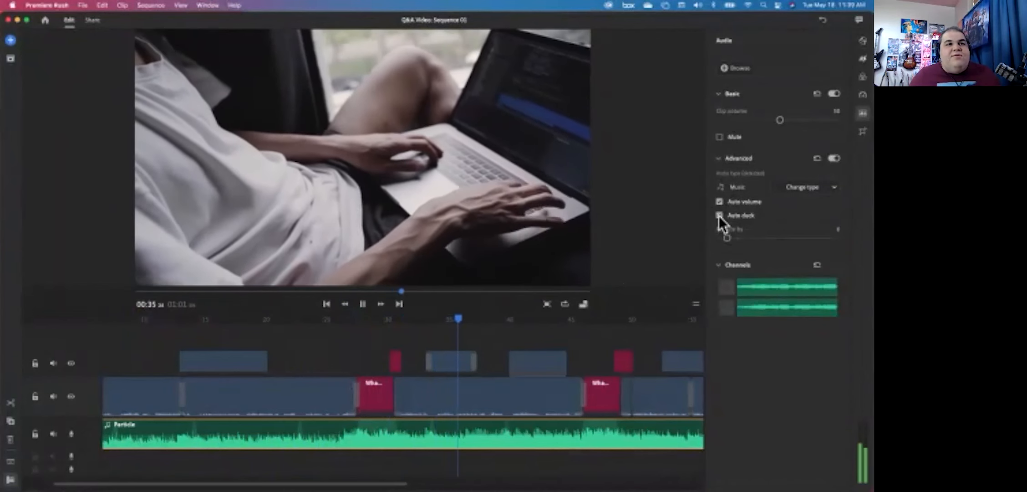
{"action": "key", "text": "space"}
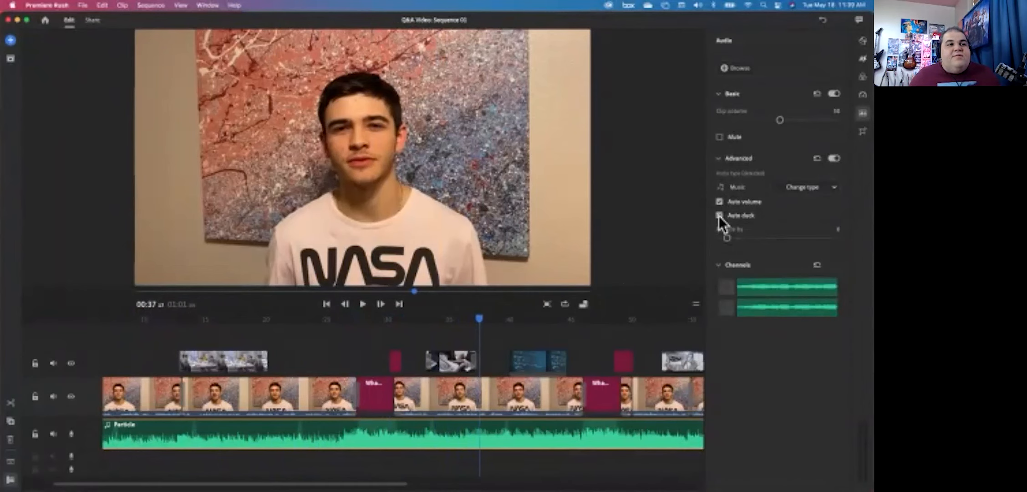
{"action": "left_click", "coordinate": [719, 215]}
{"action": "key", "text": "space"}
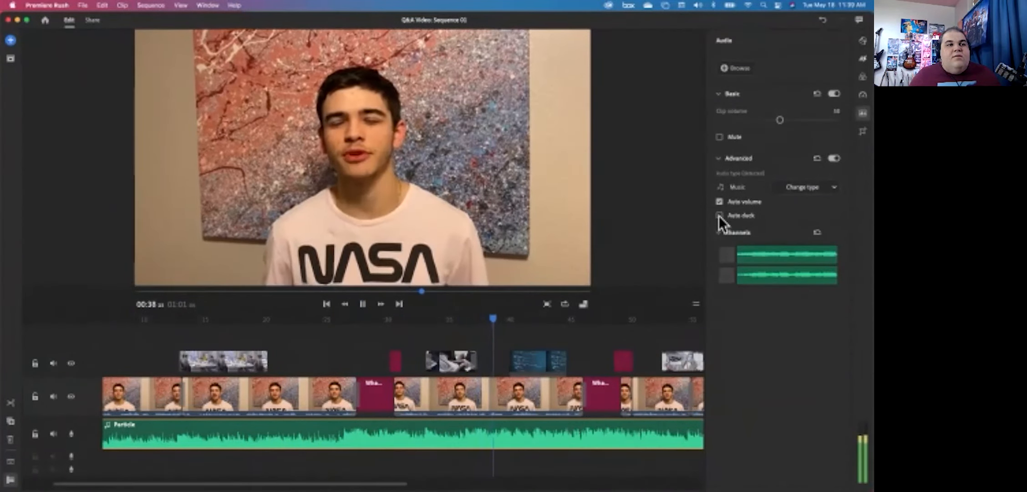
{"action": "key", "text": "space"}
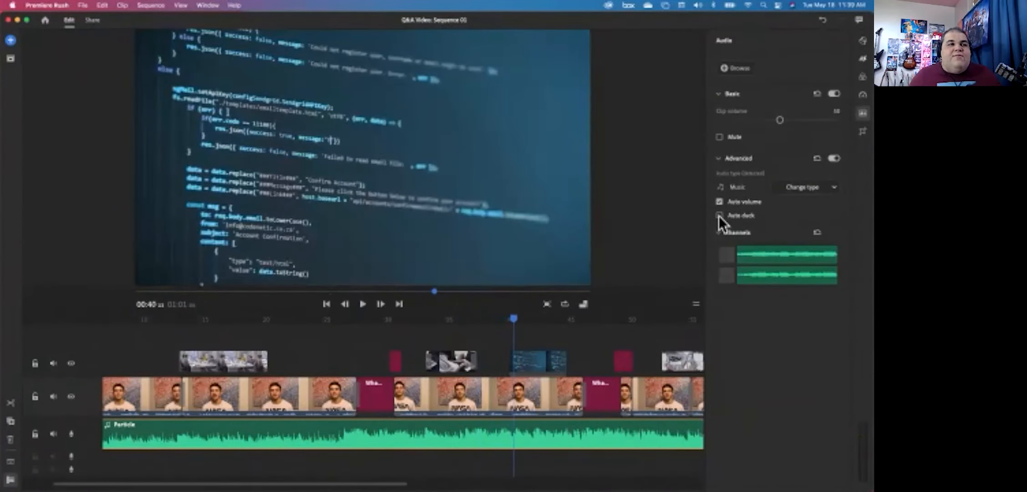
- Enable Auto duck on the Particle music with Reduce by at 72 and play from the favorite programming language title
{"action": "left_click_drag", "start_coordinate": [508, 315], "coordinate": [443, 329]}
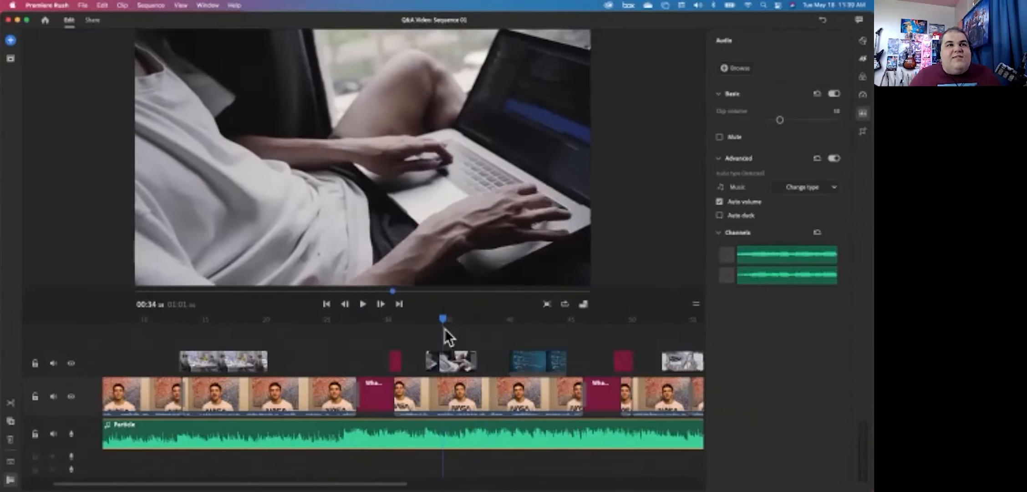
{"action": "left_click", "coordinate": [719, 215]}
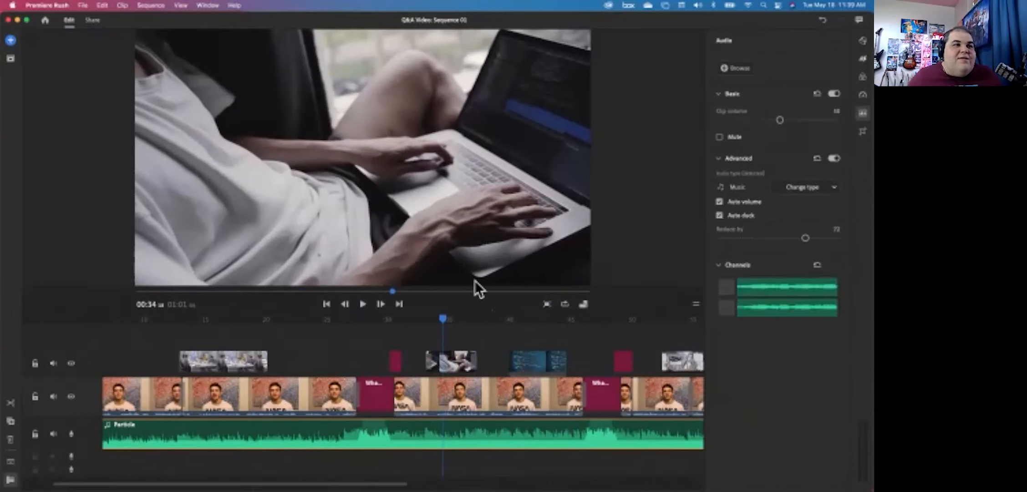
{"action": "left_click_drag", "start_coordinate": [445, 319], "coordinate": [359, 336]}
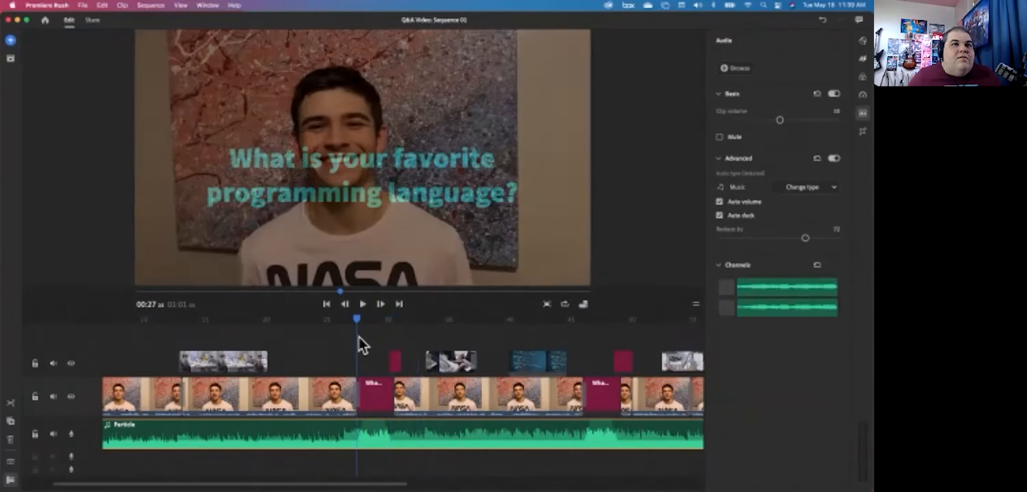
{"action": "key", "text": "space"}
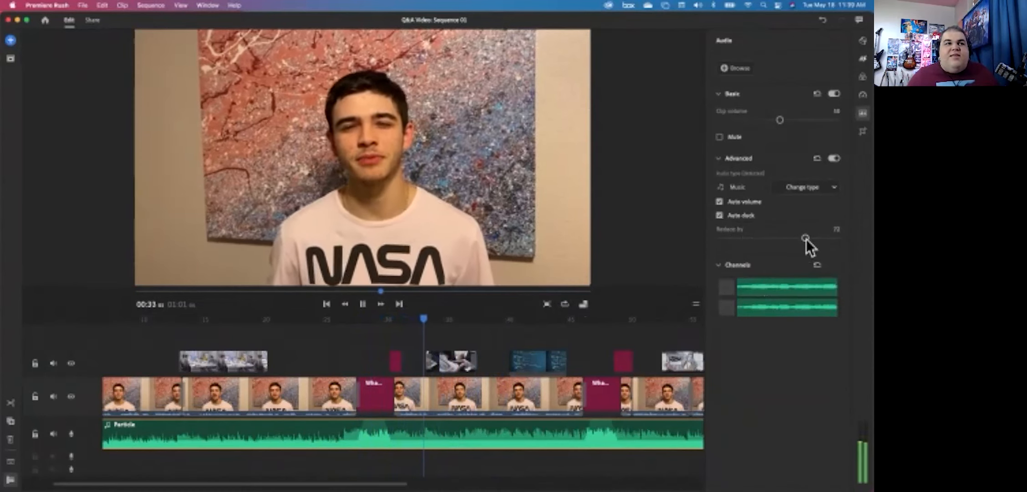
- Lower the Auto duck reduction to about 12 during playback, stop at the advice question and move the playhead back to about 16 seconds
{"action": "left_click_drag", "start_coordinate": [804, 238], "coordinate": [733, 238]}
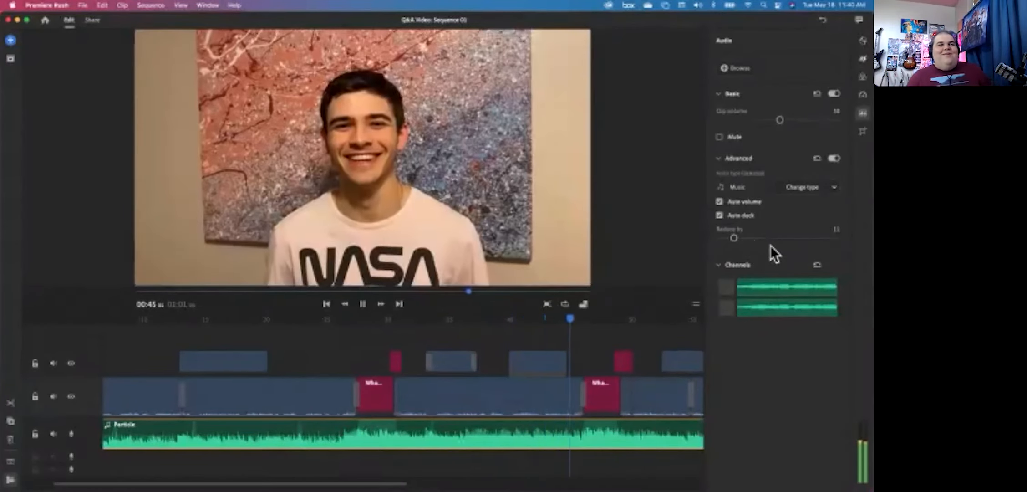
{"action": "key", "text": "space"}
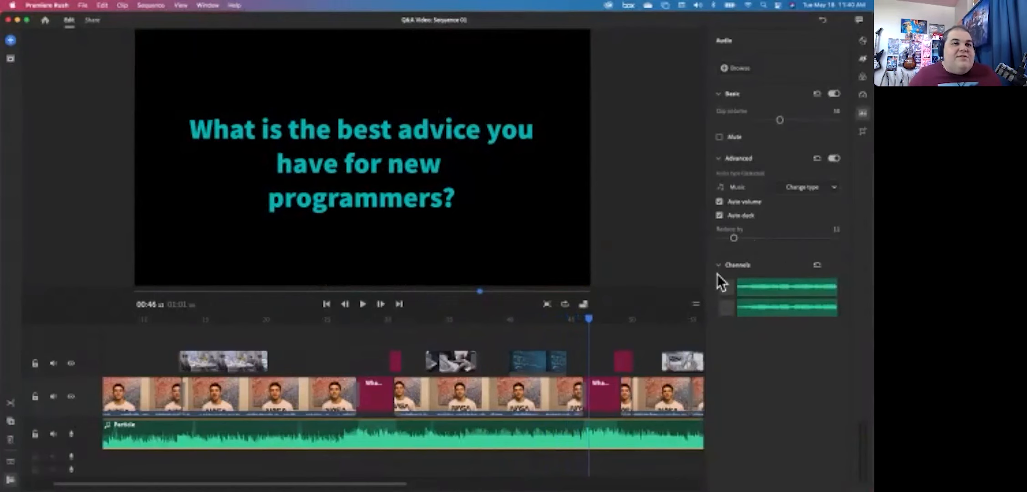
{"action": "left_click_drag", "start_coordinate": [589, 318], "coordinate": [310, 346]}
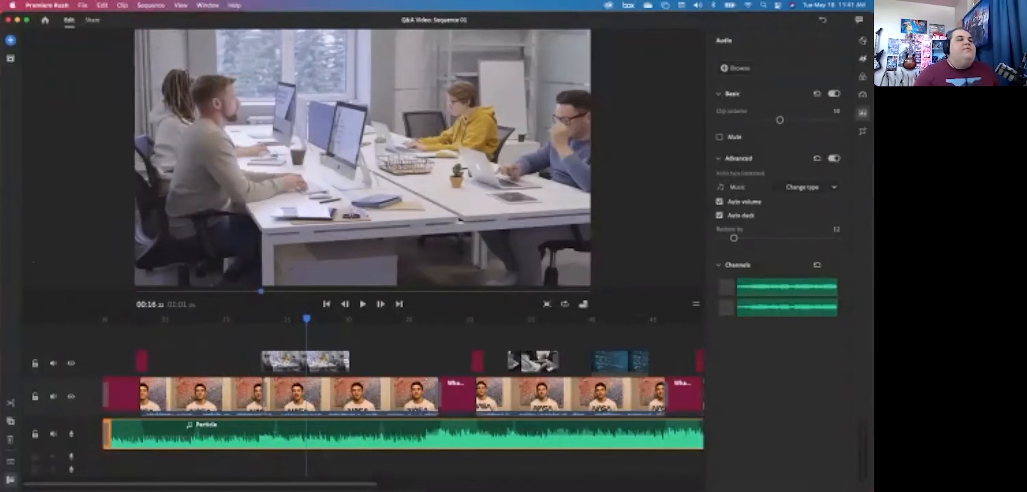
- Look briefly at the Pexels dog videos in Safari, switch back to Premiere Rush and leave the project for the Your Projects overview
{"action": "key", "text": "super+Tab"}
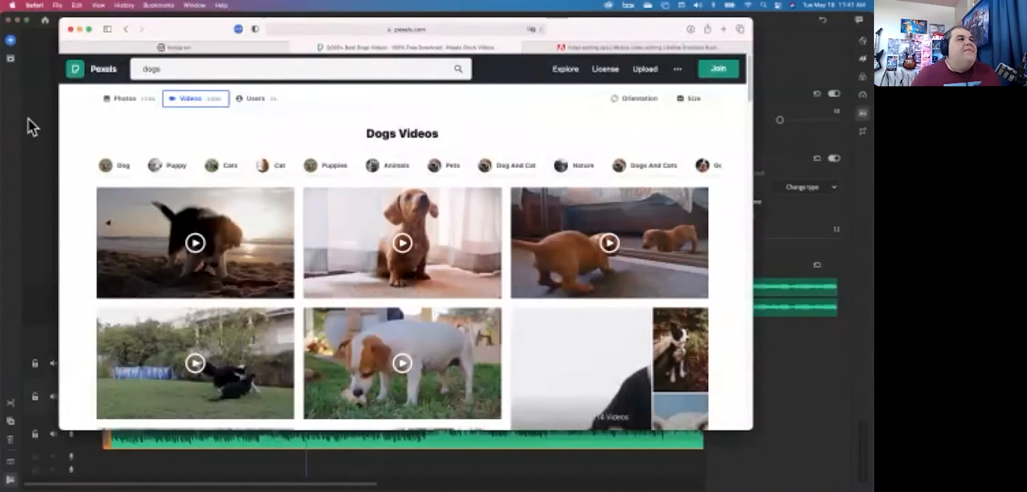
{"action": "left_click", "coordinate": [48, 105]}
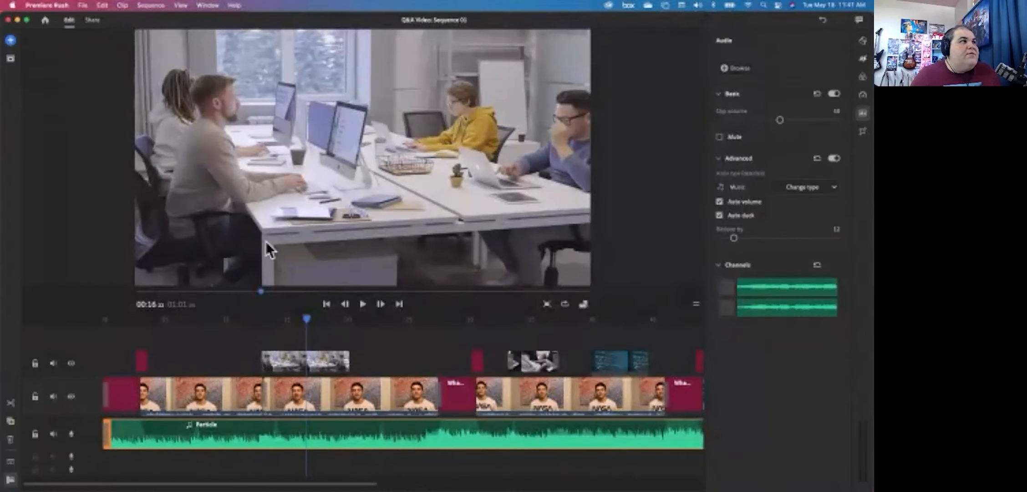
{"action": "left_click", "coordinate": [44, 19]}
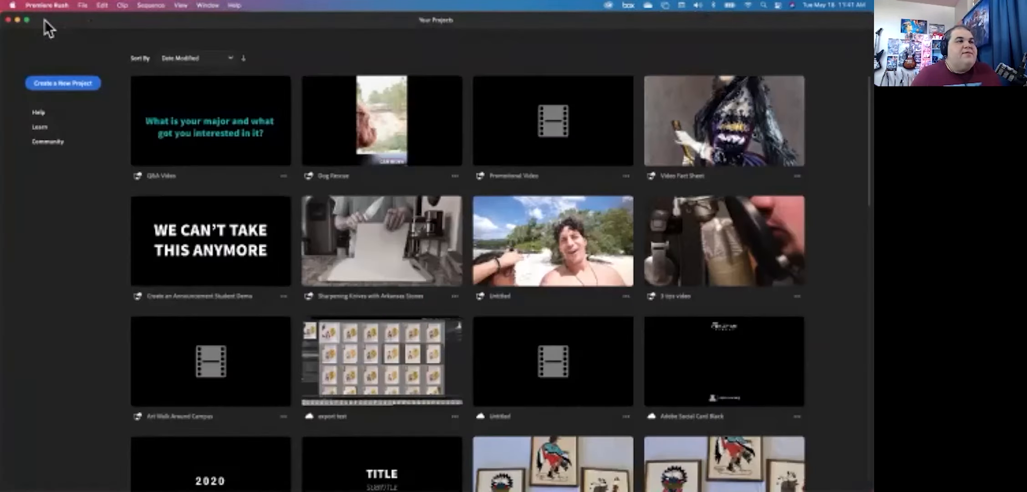
- Open the Dog Rescue project, place the playhead at about 7.7 seconds, and target the empty audio track below the music for recording
{"action": "left_click", "coordinate": [386, 136]}
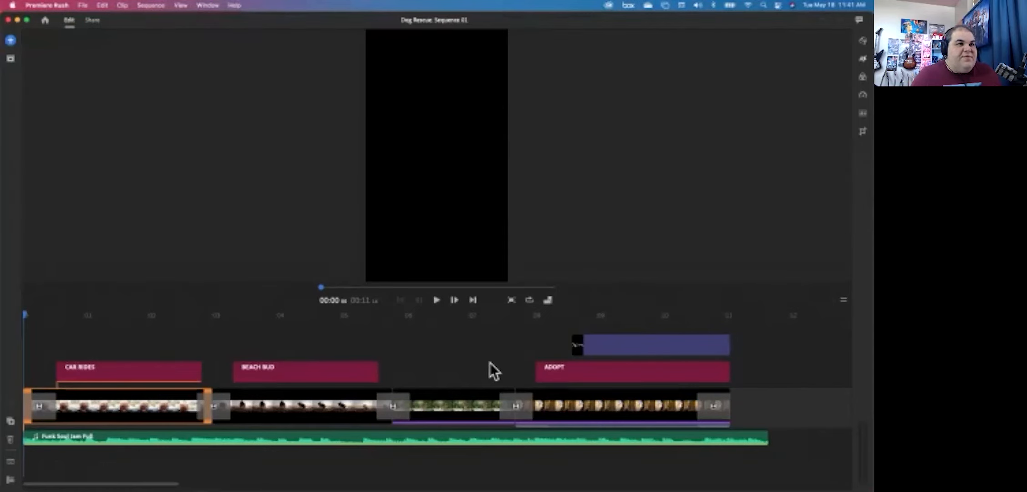
{"action": "left_click", "coordinate": [520, 314]}
{"action": "left_click_drag", "start_coordinate": [521, 314], "coordinate": [519, 318]}
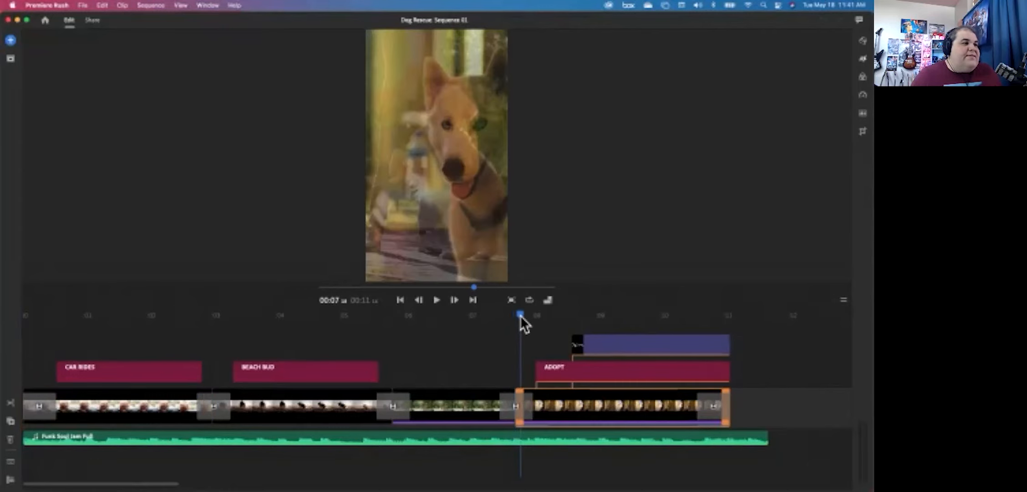
{"action": "left_click", "coordinate": [10, 478]}
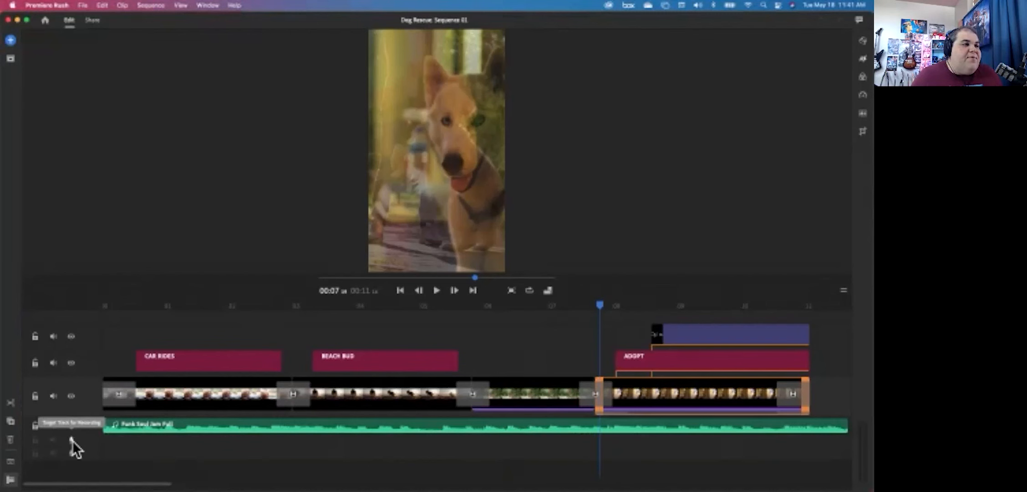
{"action": "left_click", "coordinate": [72, 441]}
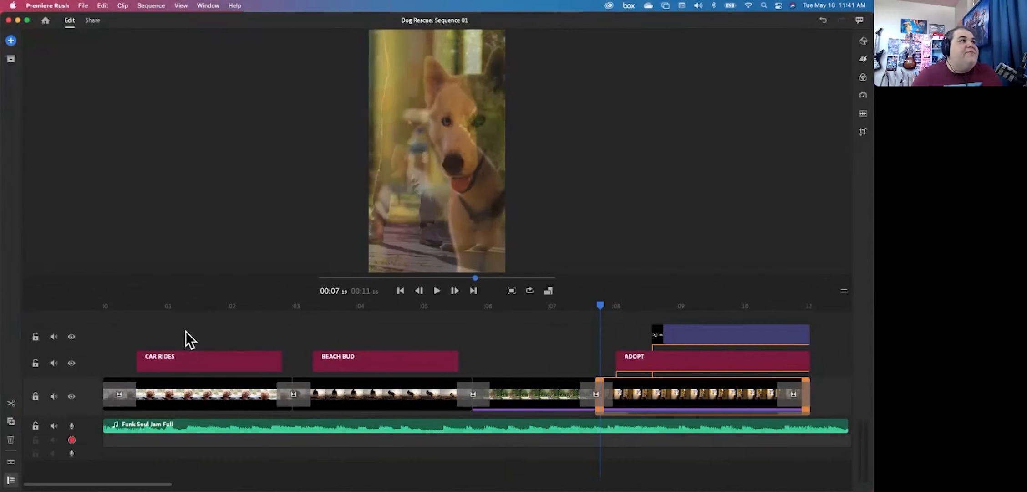
- Review the available audio input devices in the preferences and keep System Default - SSL 2+ as the input
{"action": "left_click", "coordinate": [58, 5]}
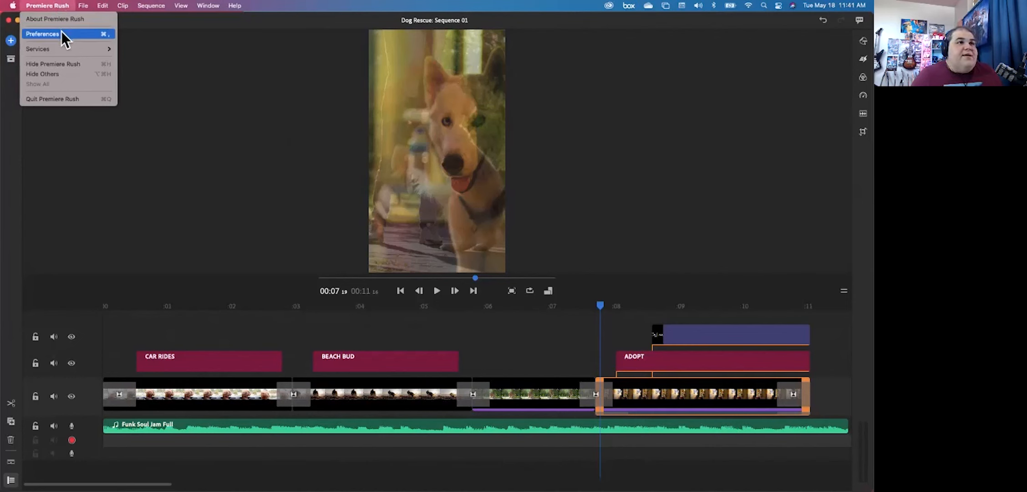
{"action": "left_click", "coordinate": [62, 33]}
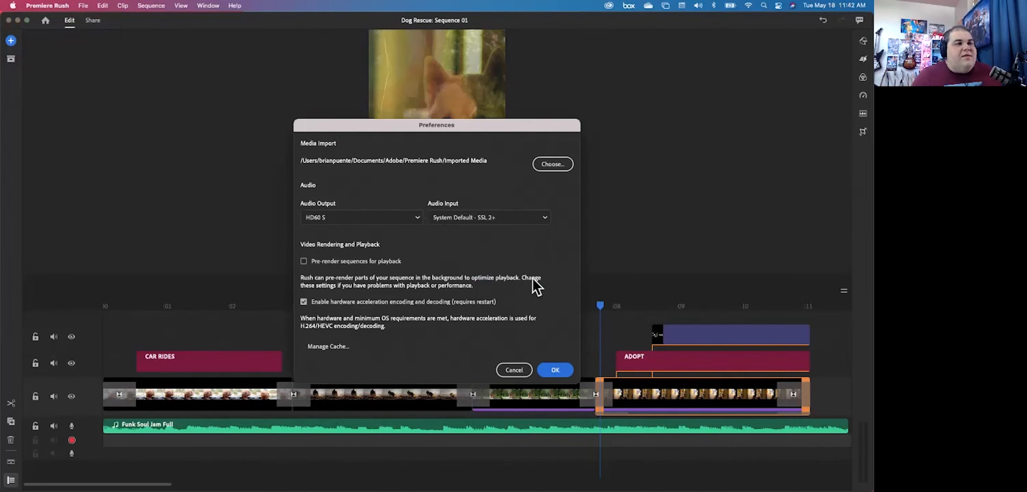
{"action": "left_click", "coordinate": [536, 217]}
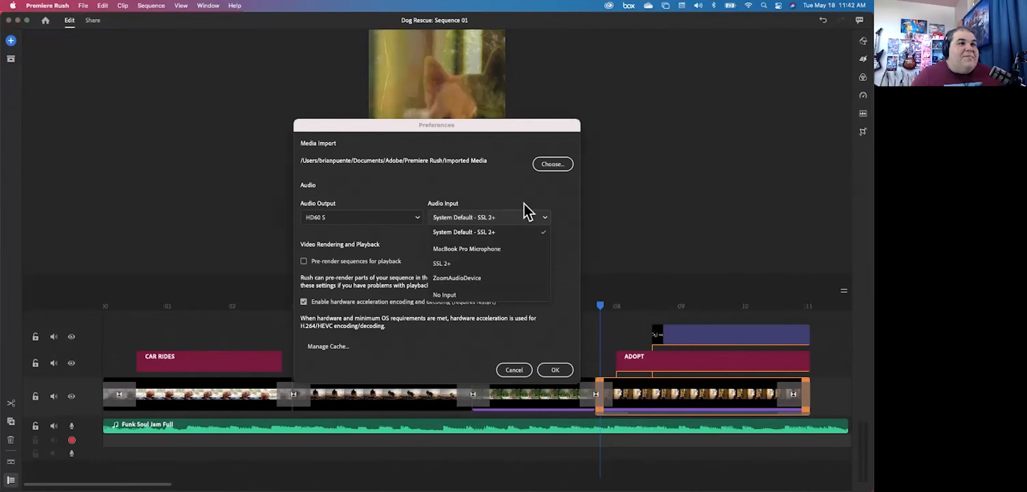
{"action": "left_click", "coordinate": [508, 192]}
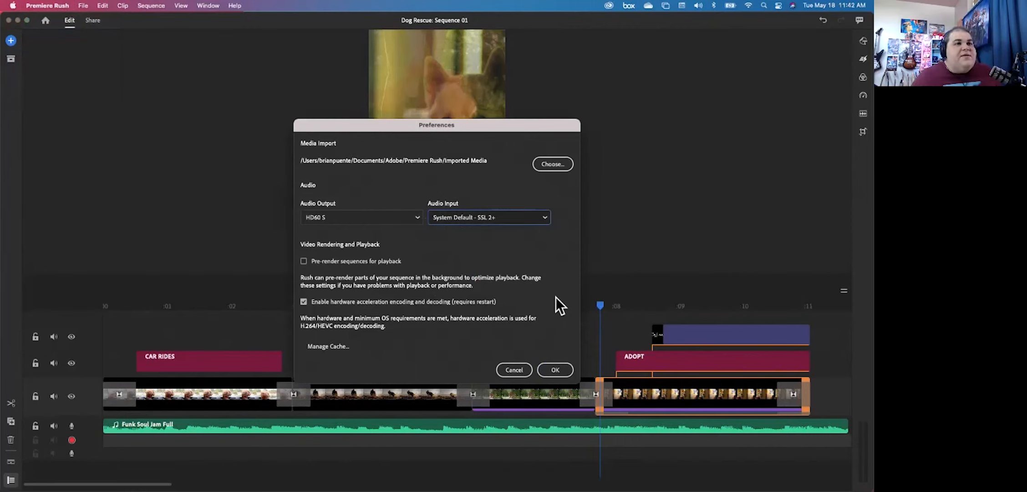
{"action": "left_click", "coordinate": [555, 368]}
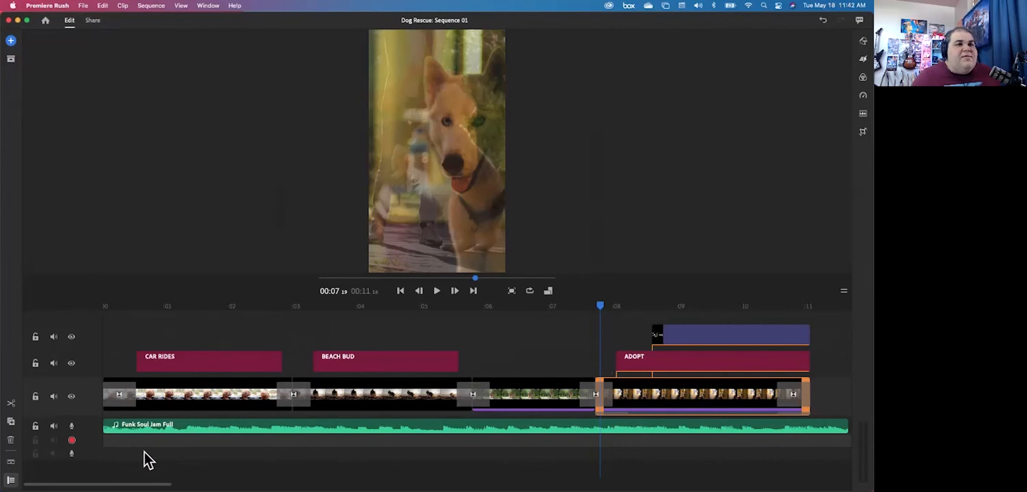
- Record a voiceover on the targeted audio track from about 7.7 seconds until about 11 seconds
{"action": "left_click", "coordinate": [594, 308]}
{"action": "left_click_drag", "start_coordinate": [594, 309], "coordinate": [600, 309]}
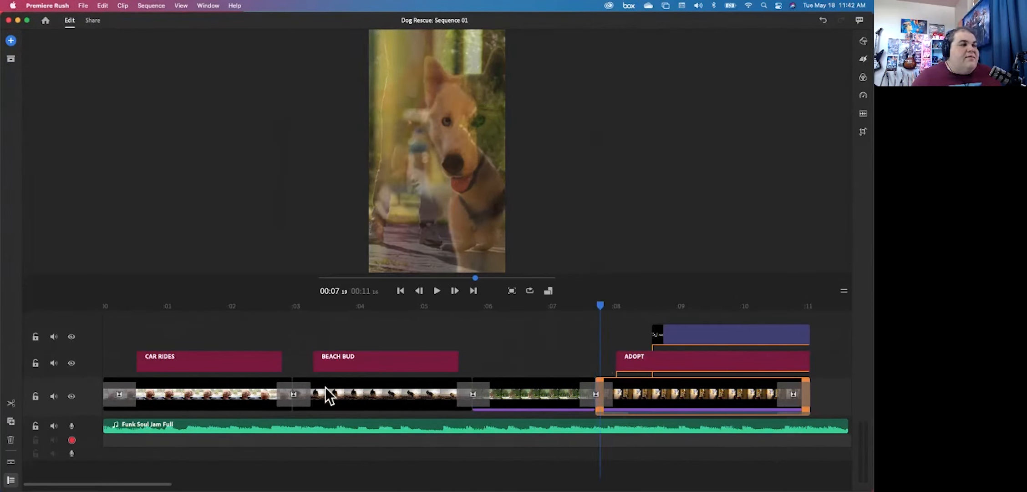
{"action": "left_click", "coordinate": [72, 440]}
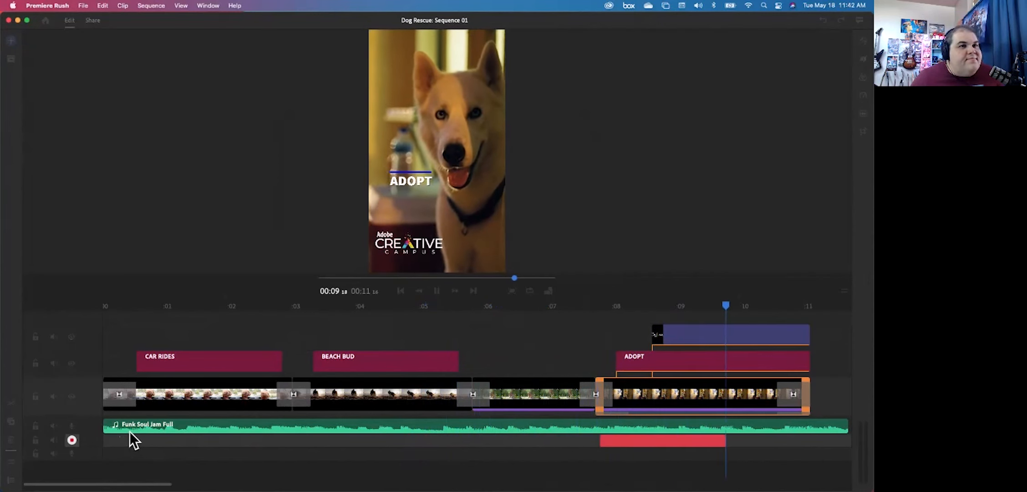
{"action": "key", "text": "space"}
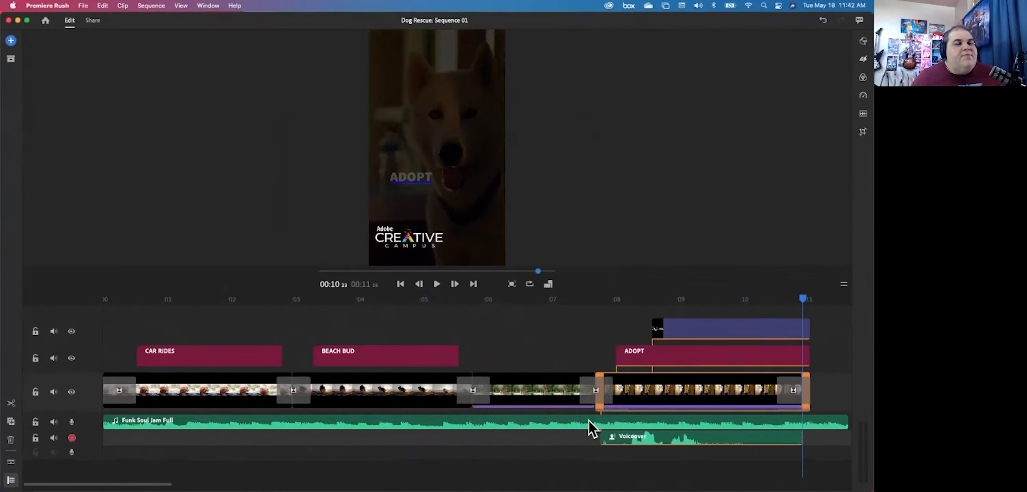
- Play back the recorded voiceover with the music twice, starting from about 7.7 seconds
{"action": "left_click", "coordinate": [643, 298]}
{"action": "left_click_drag", "start_coordinate": [642, 297], "coordinate": [590, 303]}
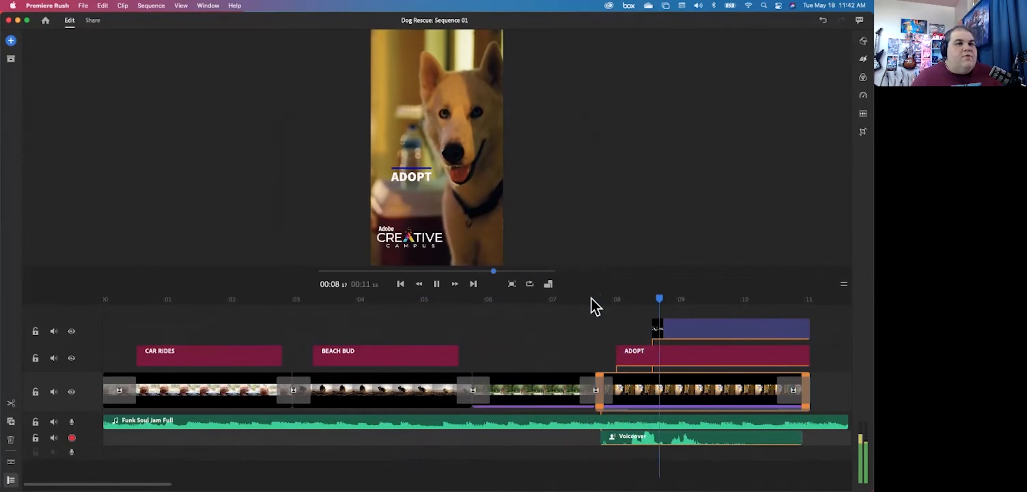
{"action": "key", "text": "space"}
{"action": "left_click_drag", "start_coordinate": [744, 298], "coordinate": [597, 308]}
{"action": "key", "text": "space"}
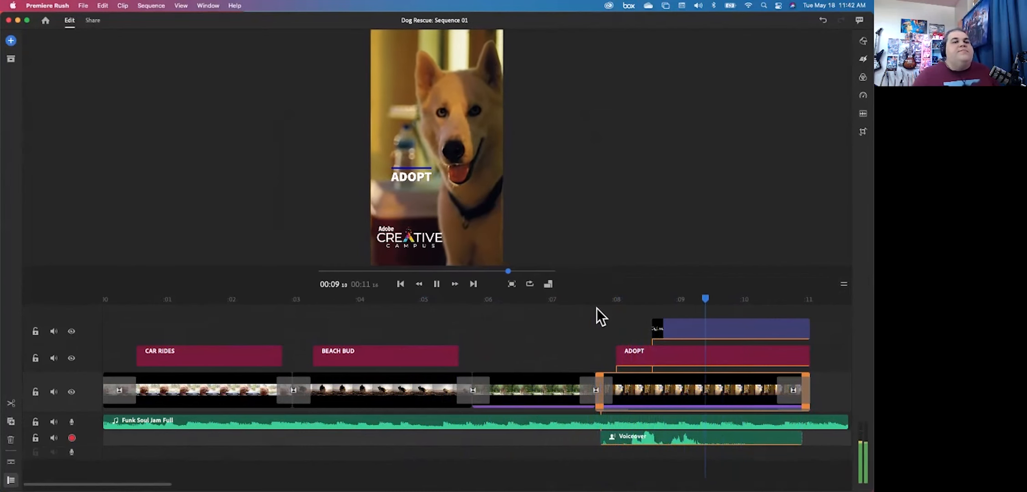
{"action": "key", "text": "space"}
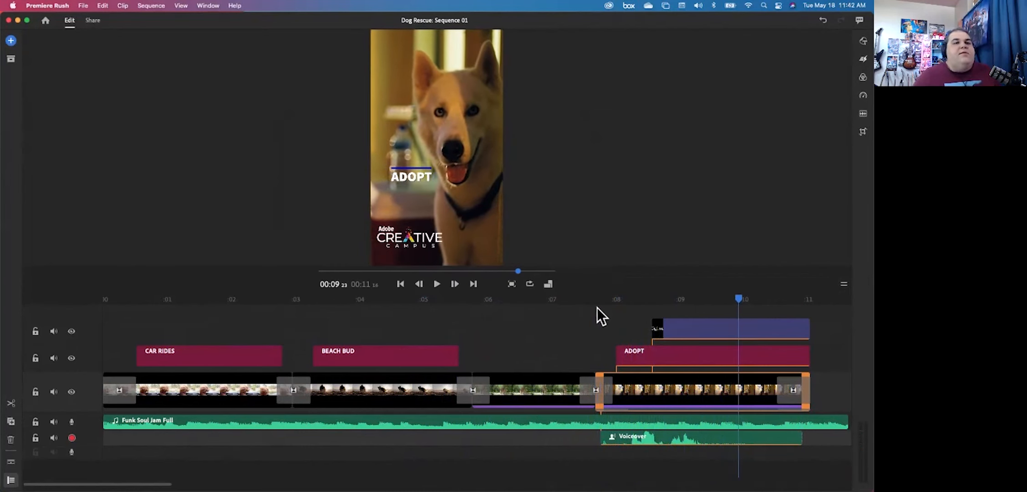
- Trim the end of the Voiceover clip to about 9.7 seconds and raise its clip volume to 57
{"action": "left_click", "coordinate": [678, 433]}
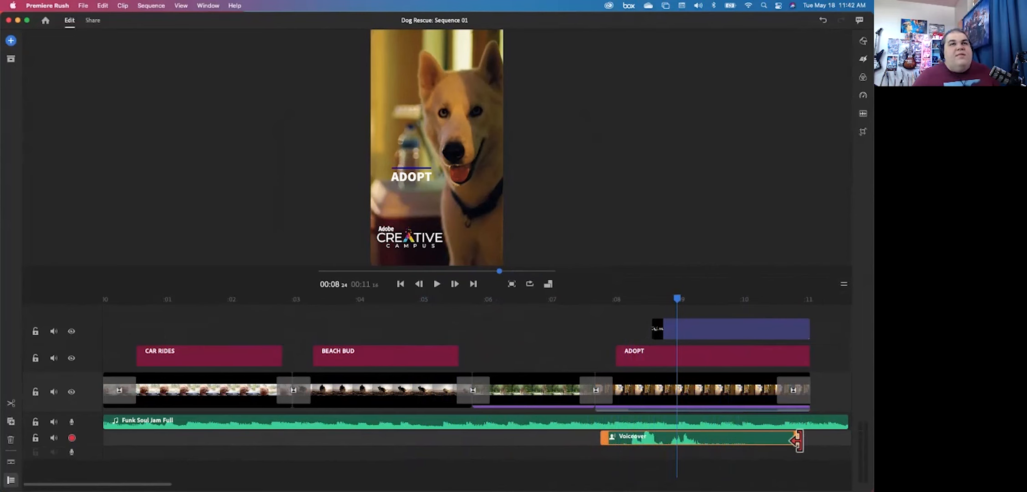
{"action": "left_click_drag", "start_coordinate": [799, 437], "coordinate": [722, 442]}
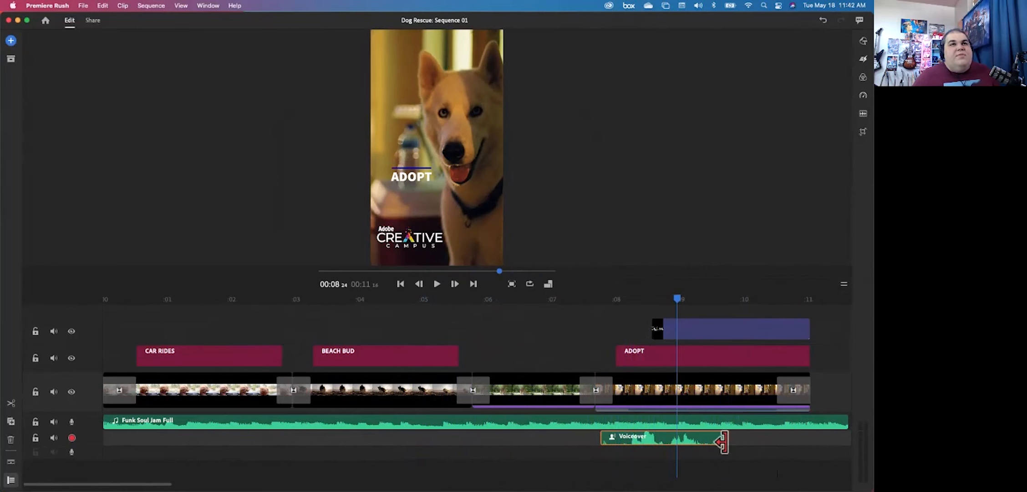
{"action": "left_click", "coordinate": [863, 113]}
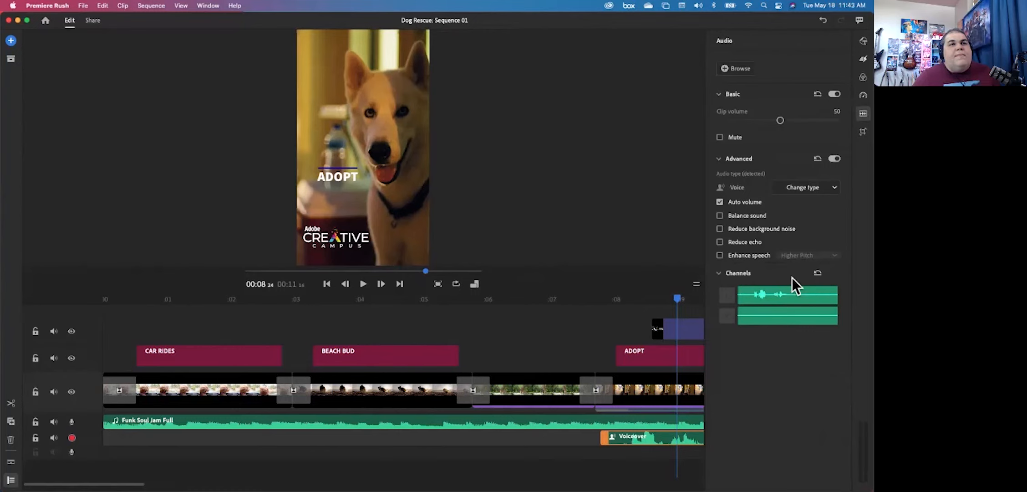
{"action": "left_click", "coordinate": [723, 275]}
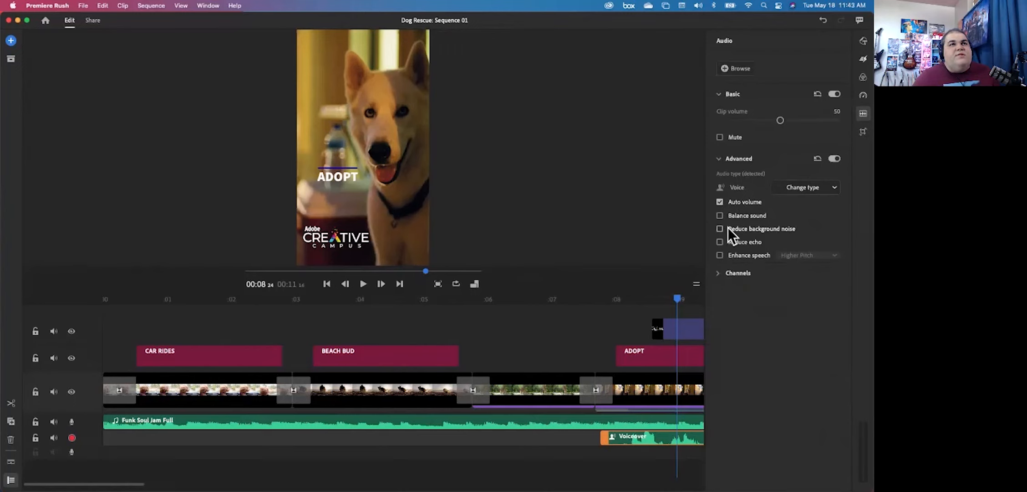
{"action": "left_click_drag", "start_coordinate": [780, 121], "coordinate": [788, 120]}
{"action": "left_click", "coordinate": [803, 187]}
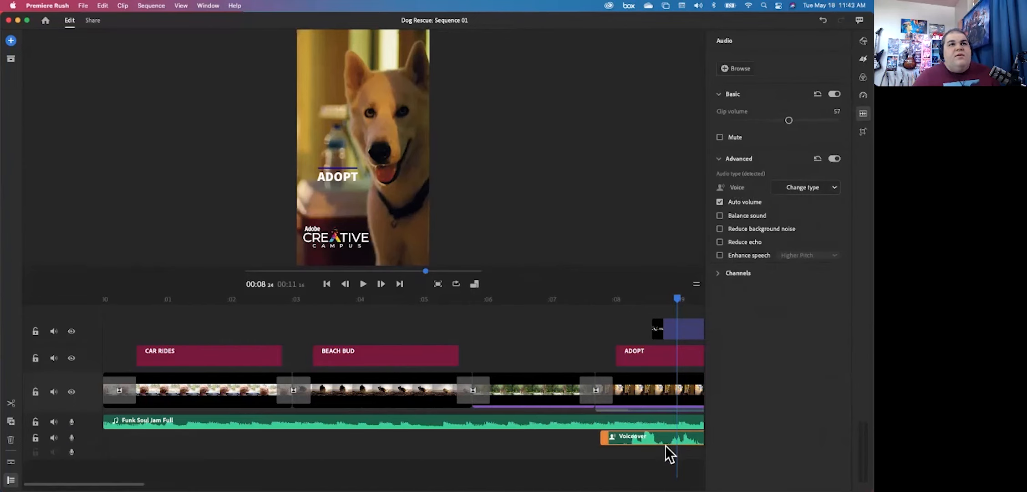
- Enable Auto duck on the Funk Soul Jam Full music, play the voiceover section and return the playhead to about 7.7 seconds
{"action": "left_click", "coordinate": [650, 421]}
{"action": "left_click", "coordinate": [731, 214]}
{"action": "left_click_drag", "start_coordinate": [651, 300], "coordinate": [586, 325]}
{"action": "key", "text": "space"}
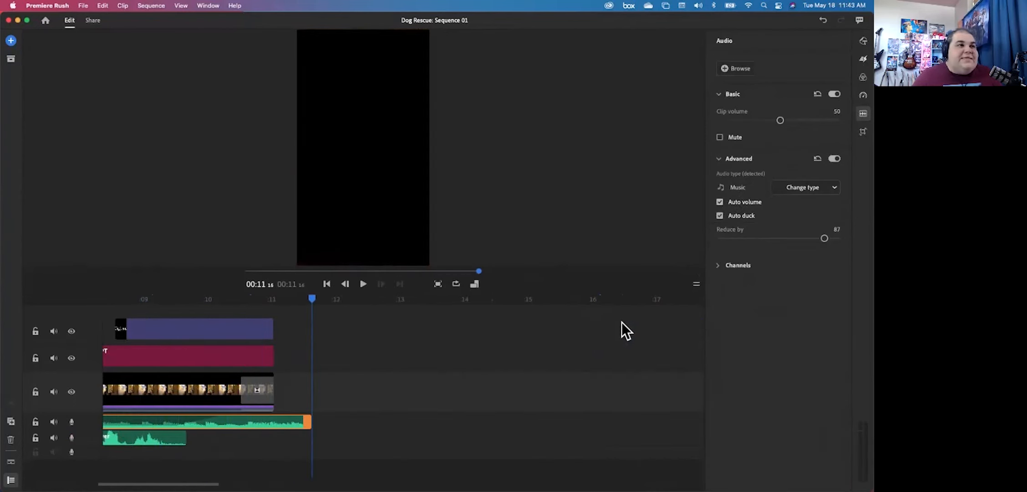
{"action": "left_click_drag", "start_coordinate": [329, 296], "coordinate": [172, 421]}
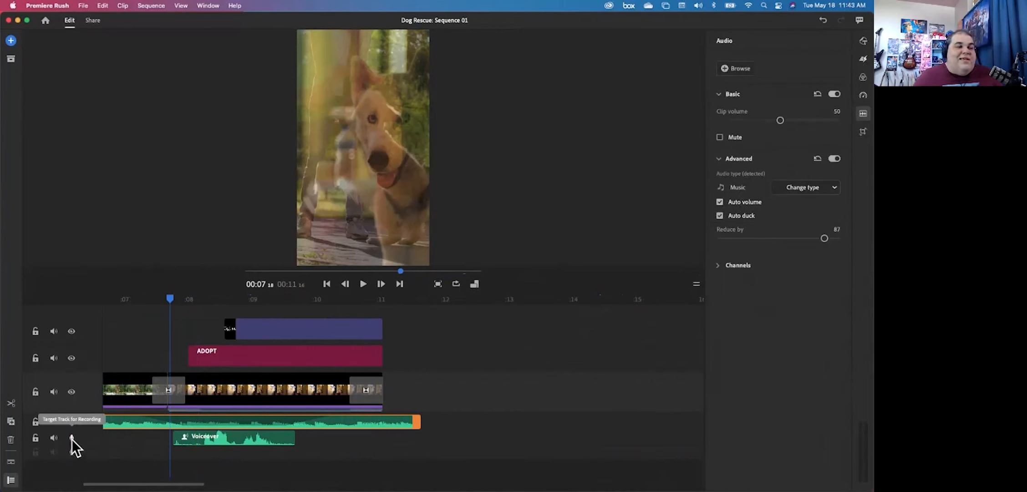
- Enable Reduce background noise on the Voiceover clip
{"action": "left_click", "coordinate": [220, 438]}
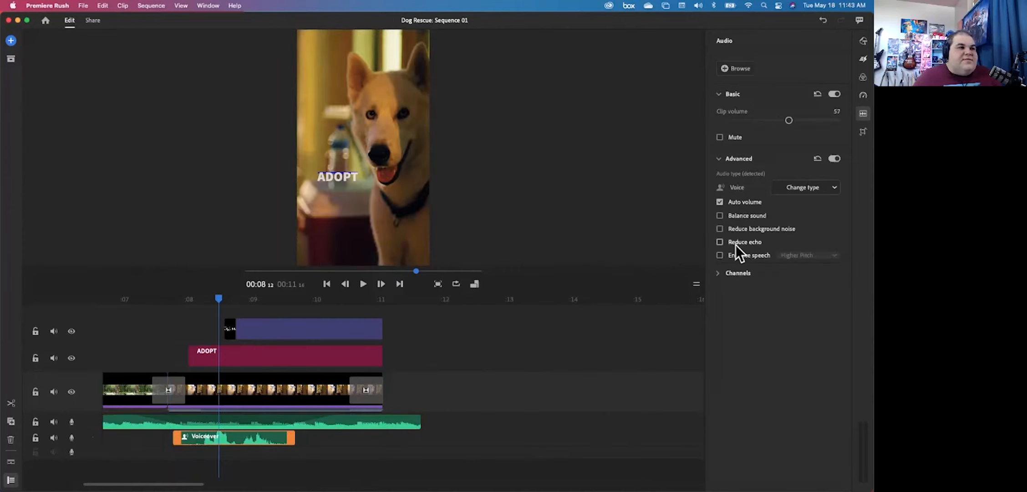
{"action": "left_click", "coordinate": [720, 228]}
{"action": "left_click", "coordinate": [721, 229]}
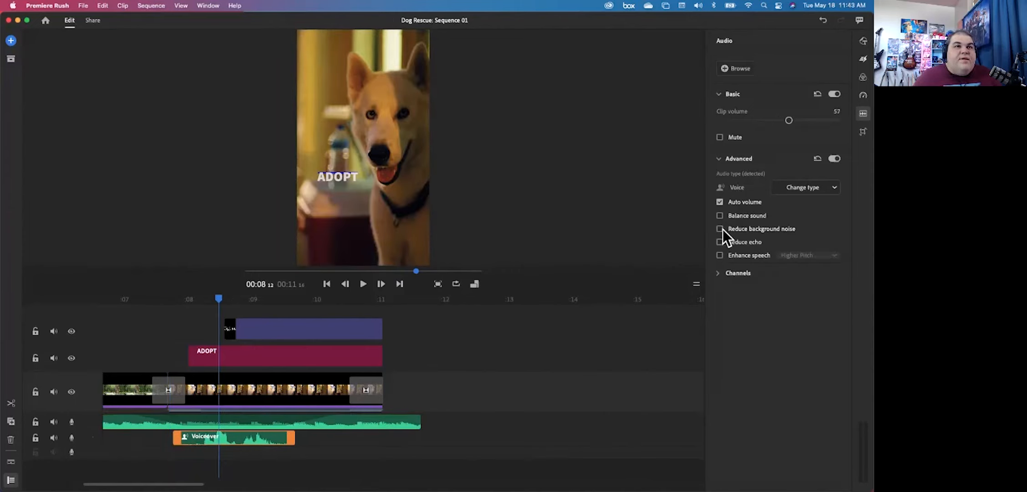
{"action": "left_click", "coordinate": [720, 229]}
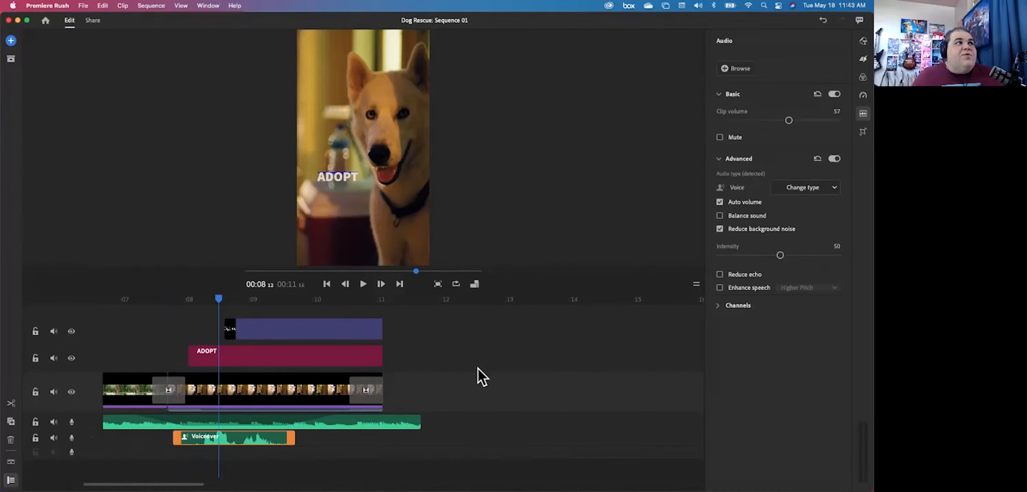
- Examine the sharing destinations YouTube, Facebook, Instagram and Behance, including YouTube's advanced export settings
{"action": "left_click", "coordinate": [93, 20]}
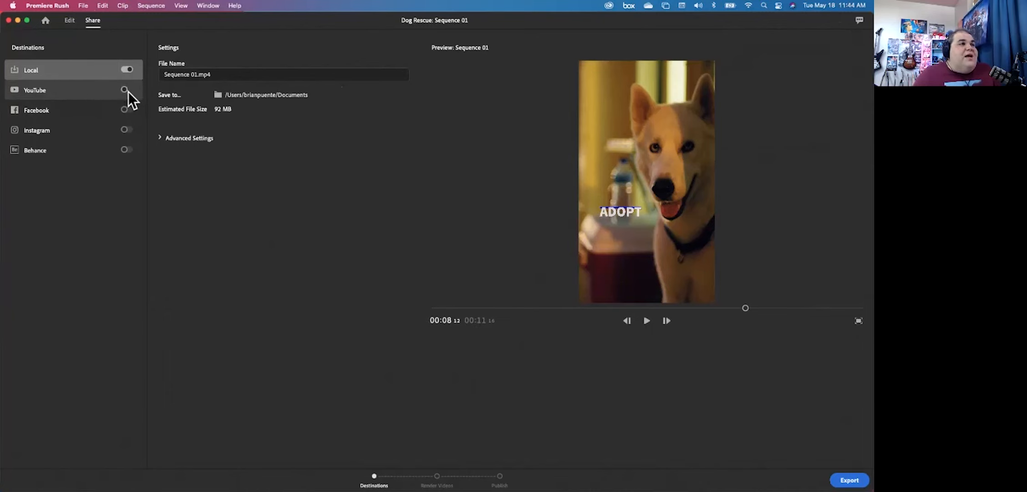
{"action": "left_click", "coordinate": [62, 90]}
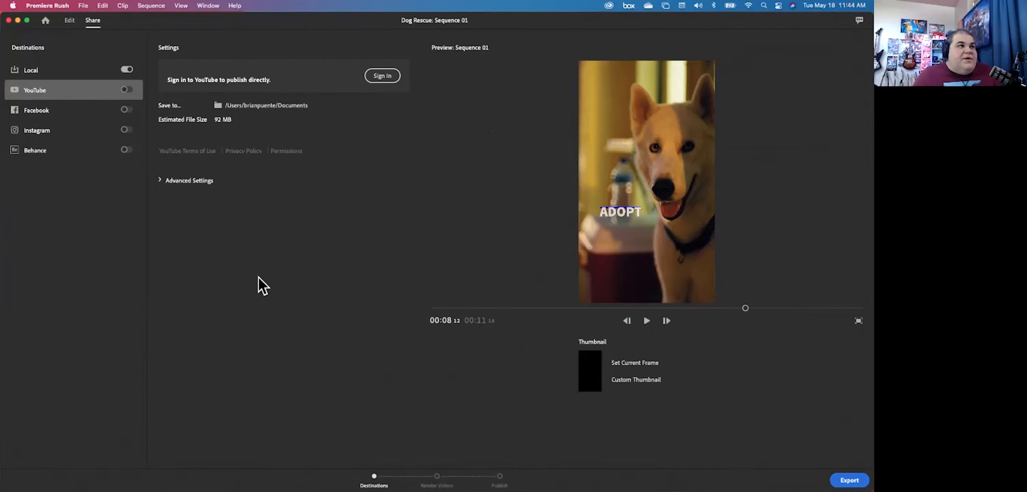
{"action": "left_click", "coordinate": [165, 180]}
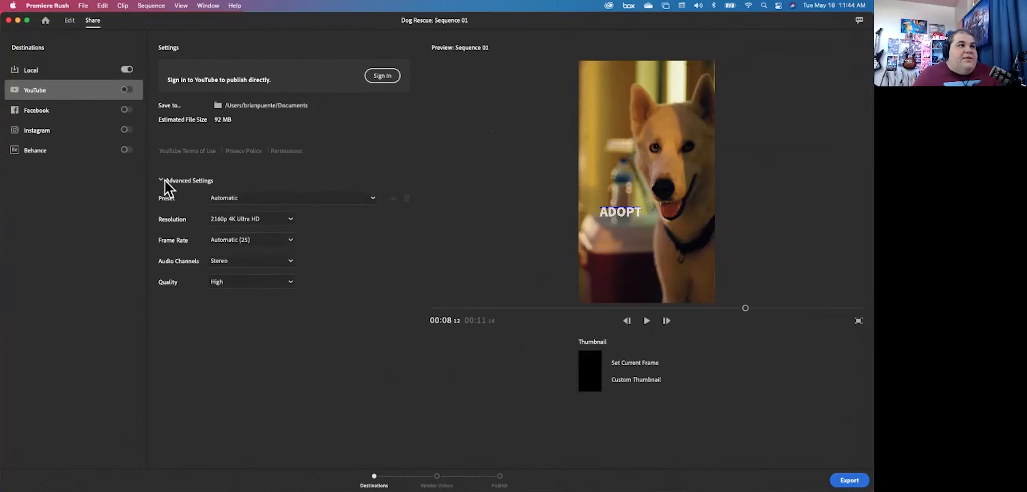
{"action": "left_click", "coordinate": [165, 179]}
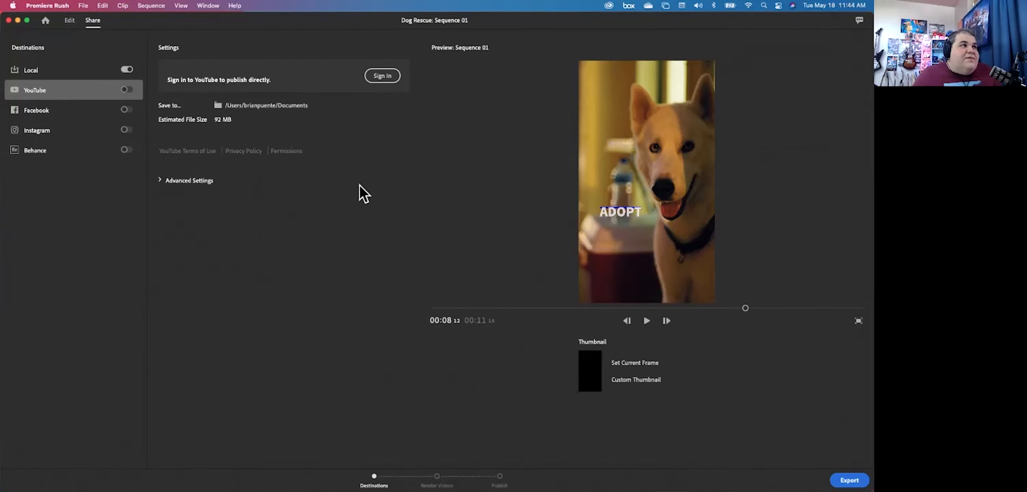
{"action": "left_click", "coordinate": [45, 111]}
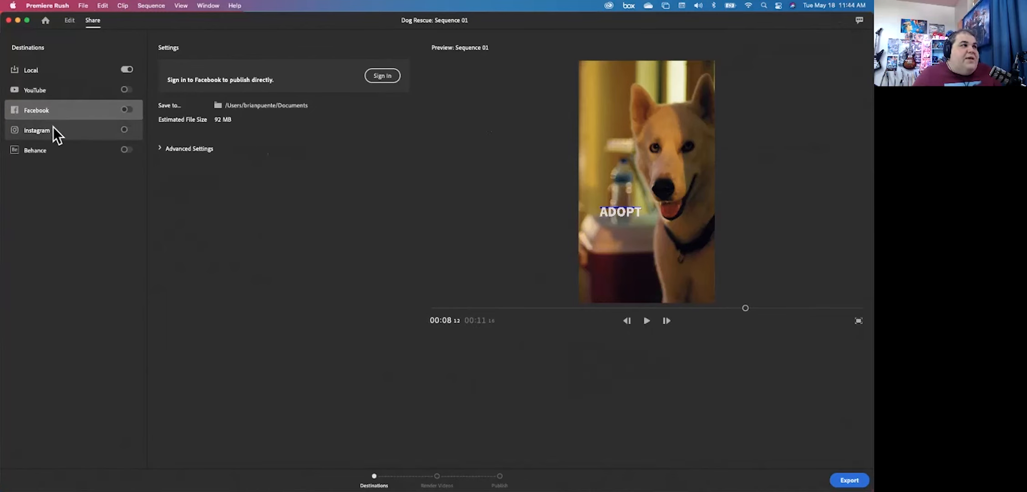
{"action": "left_click", "coordinate": [53, 127]}
{"action": "left_click", "coordinate": [74, 152]}
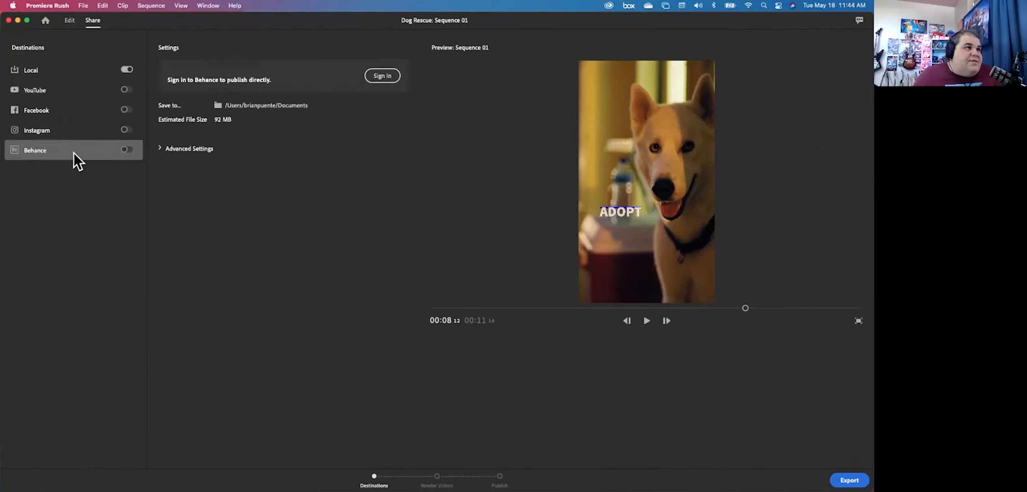